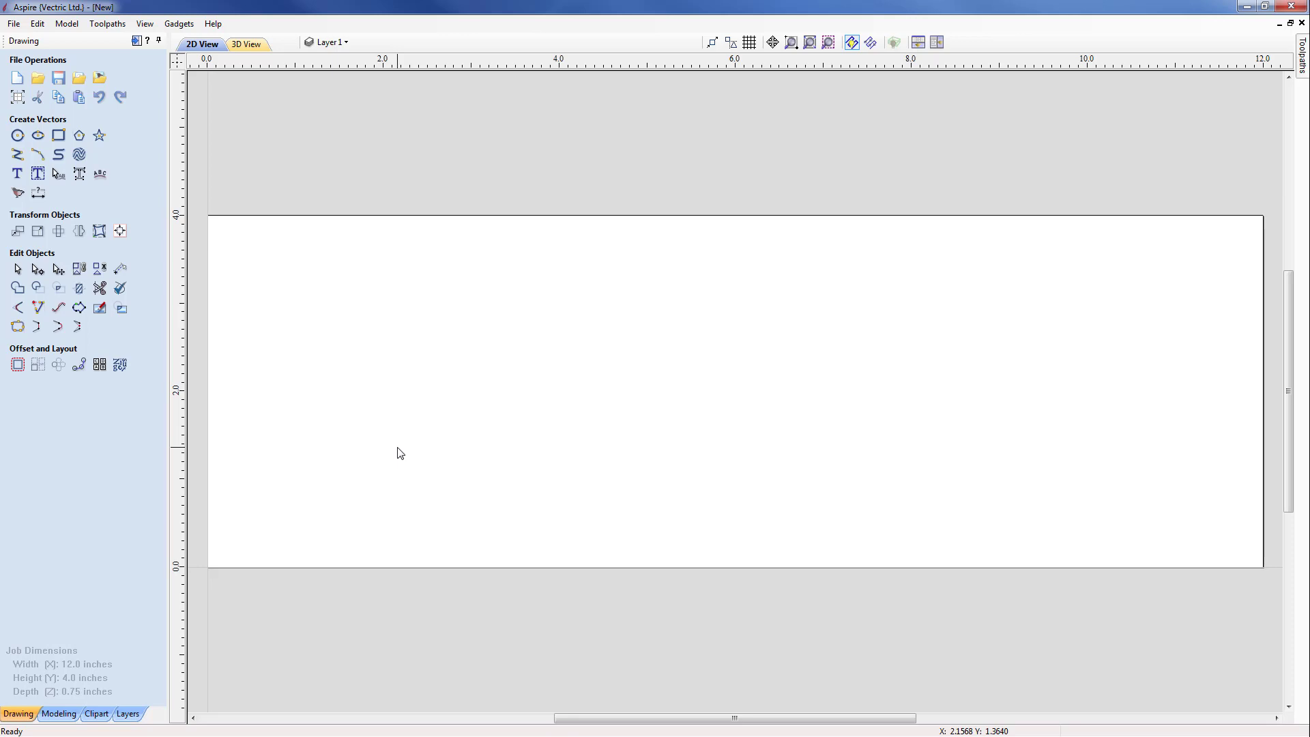
Step: Import the bitmap Rainbow_Trout_USFWS.jpg from the Trout_FILES folder into the 2D drawing
click(100, 80)
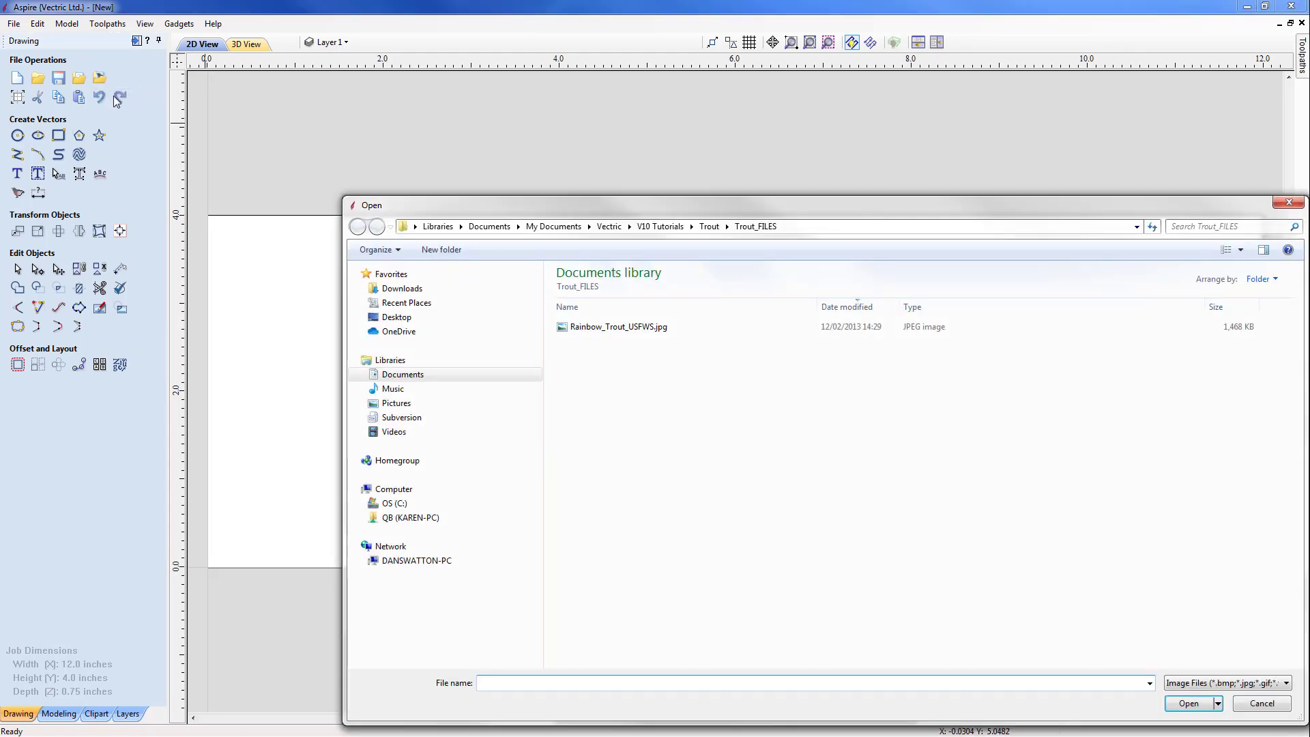
click(616, 334)
click(1187, 702)
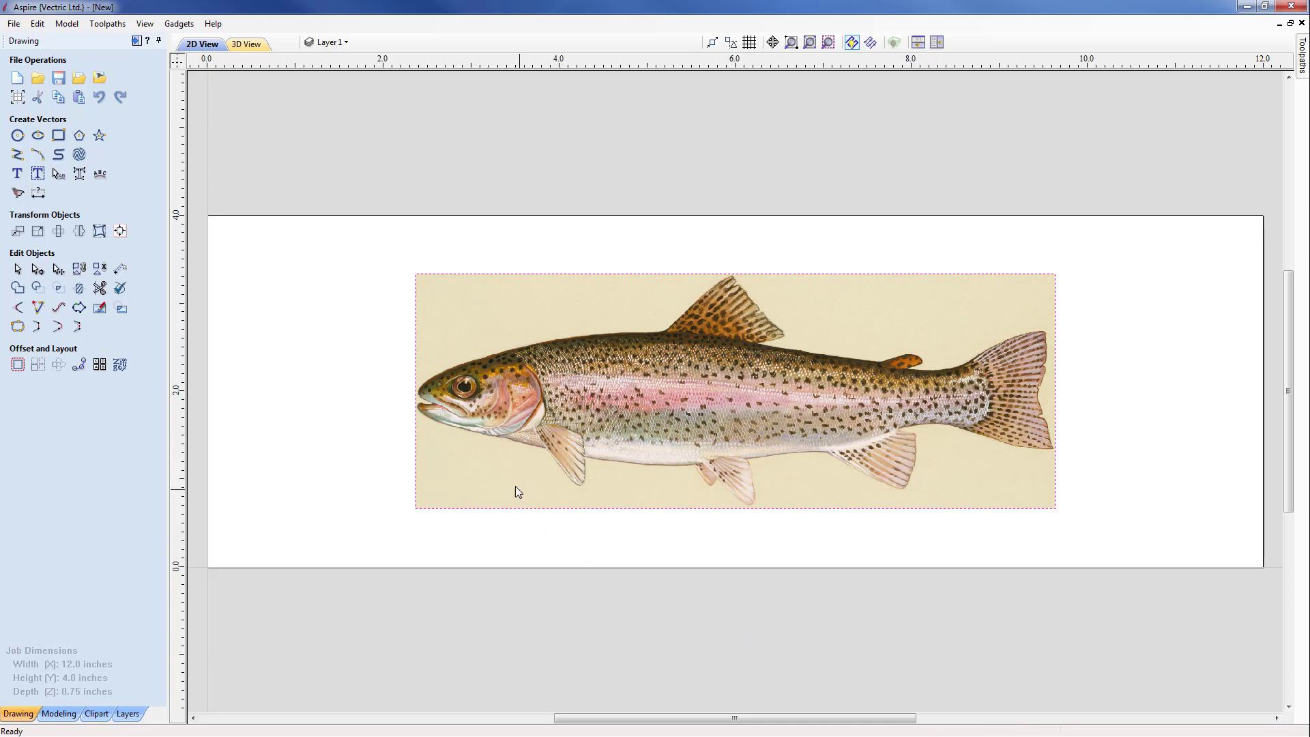
Step: Resize the trout bitmap to a height of 4 inches with the width and height linked
click(38, 233)
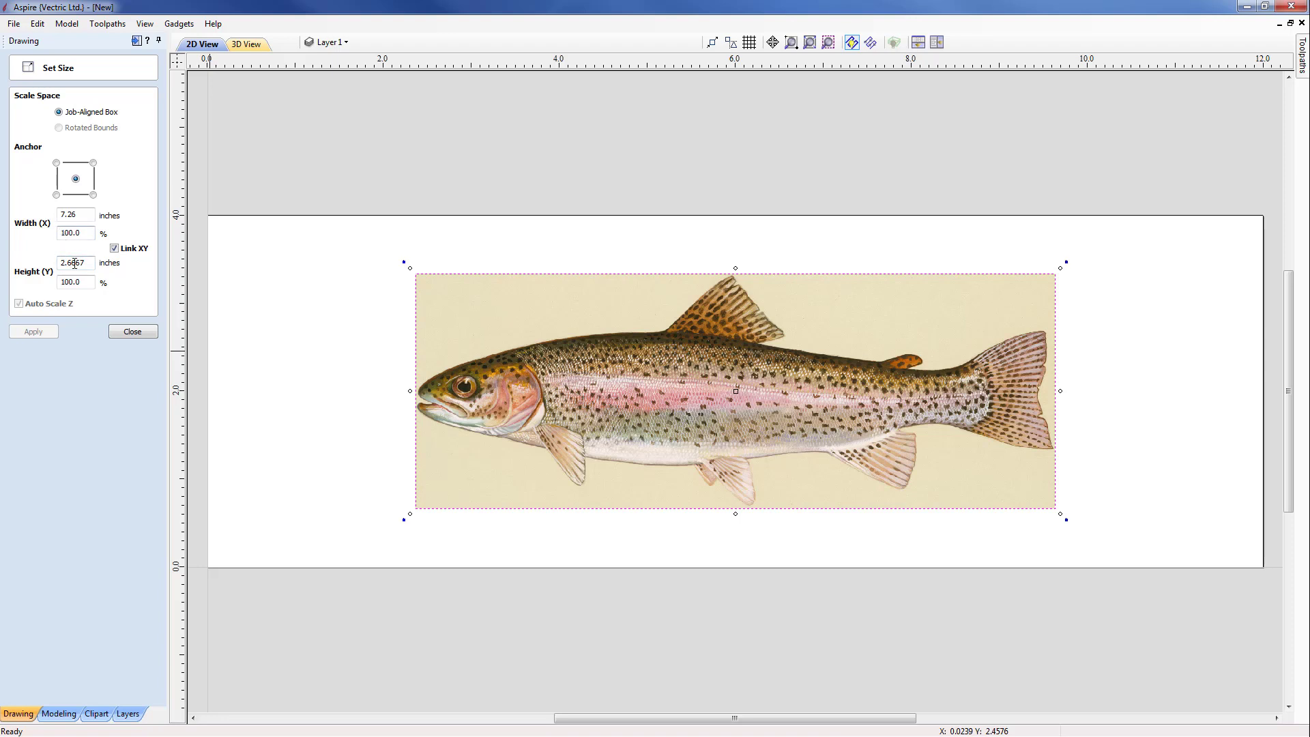
drag(87, 263, 45, 265)
text(4)
click(43, 332)
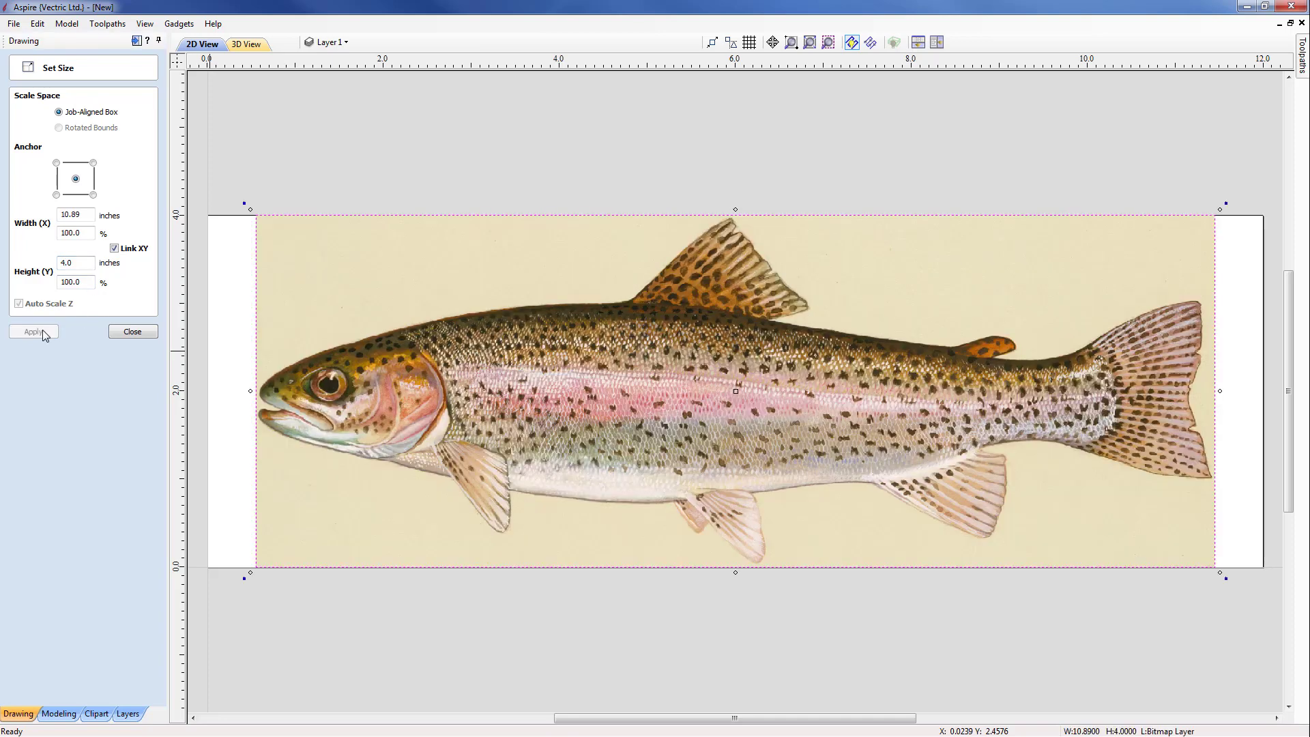
click(134, 331)
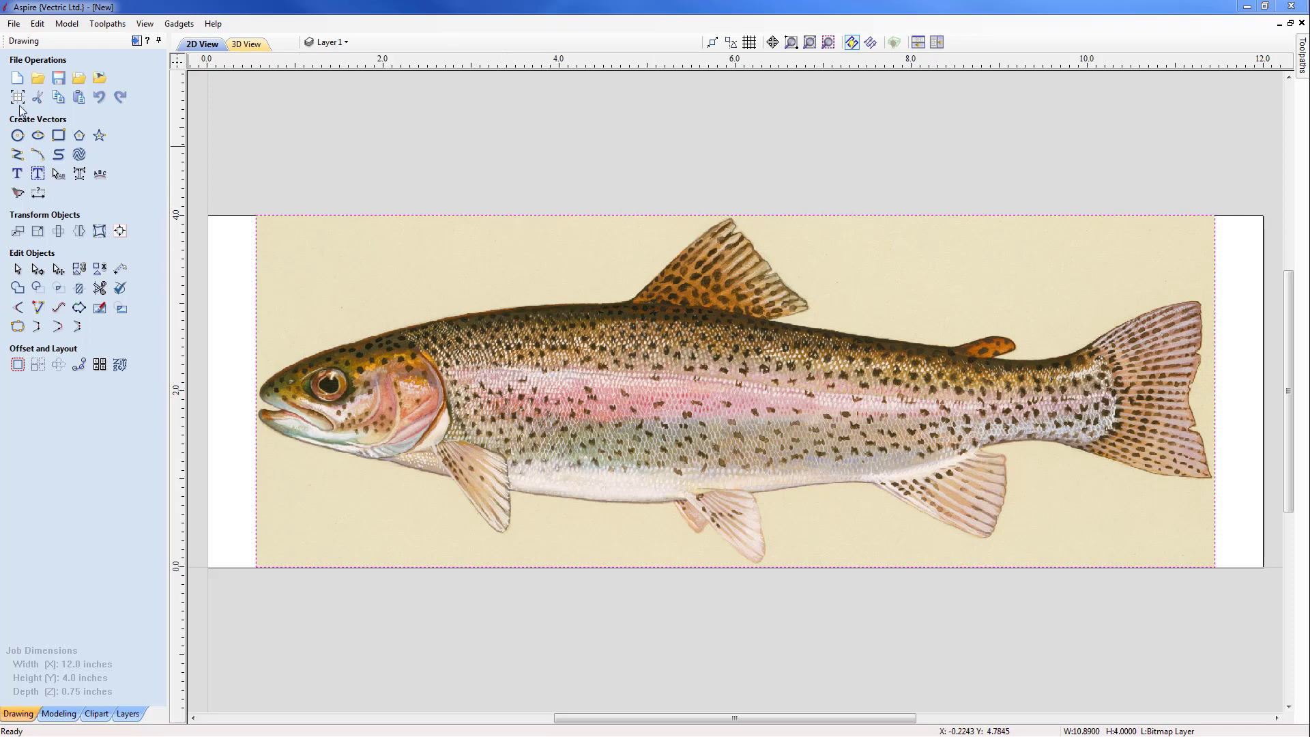
Step: Import the vector file Trout-Vectors.eps from the Trout_FILES folder over the bitmap and deselect the vectors
click(80, 79)
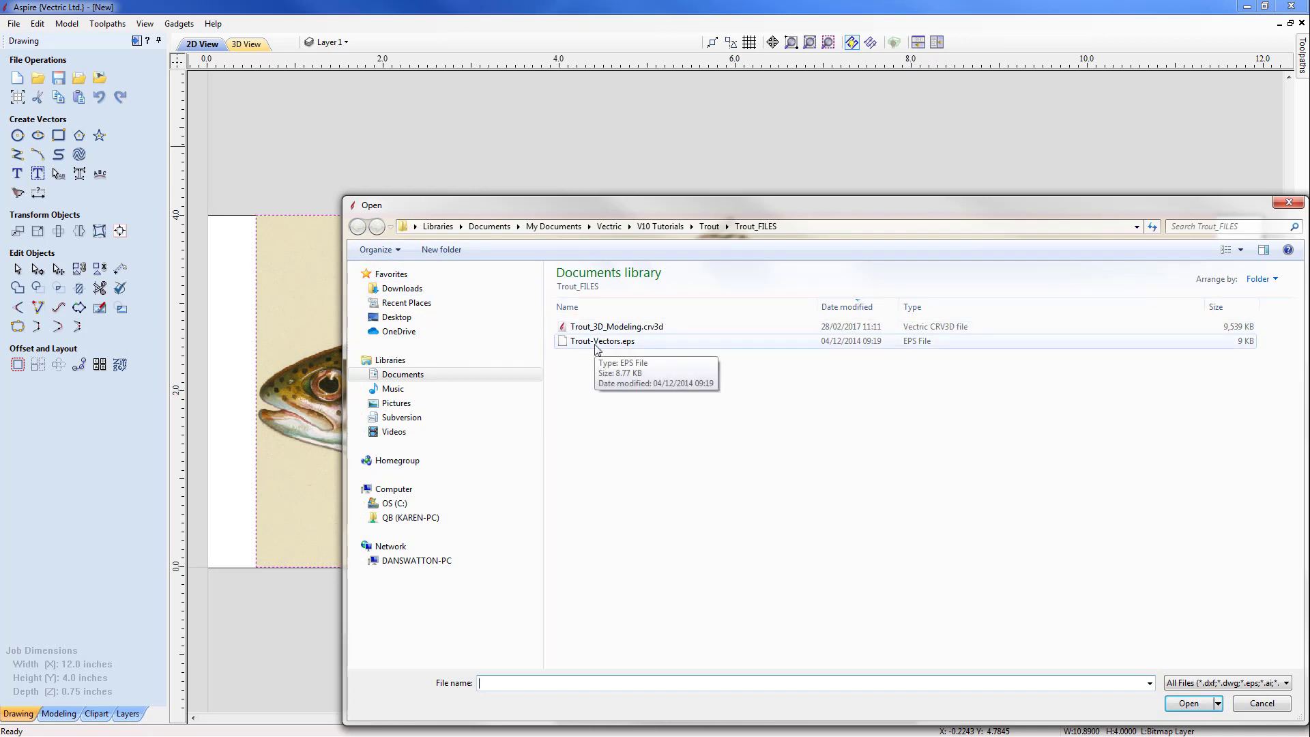
click(596, 343)
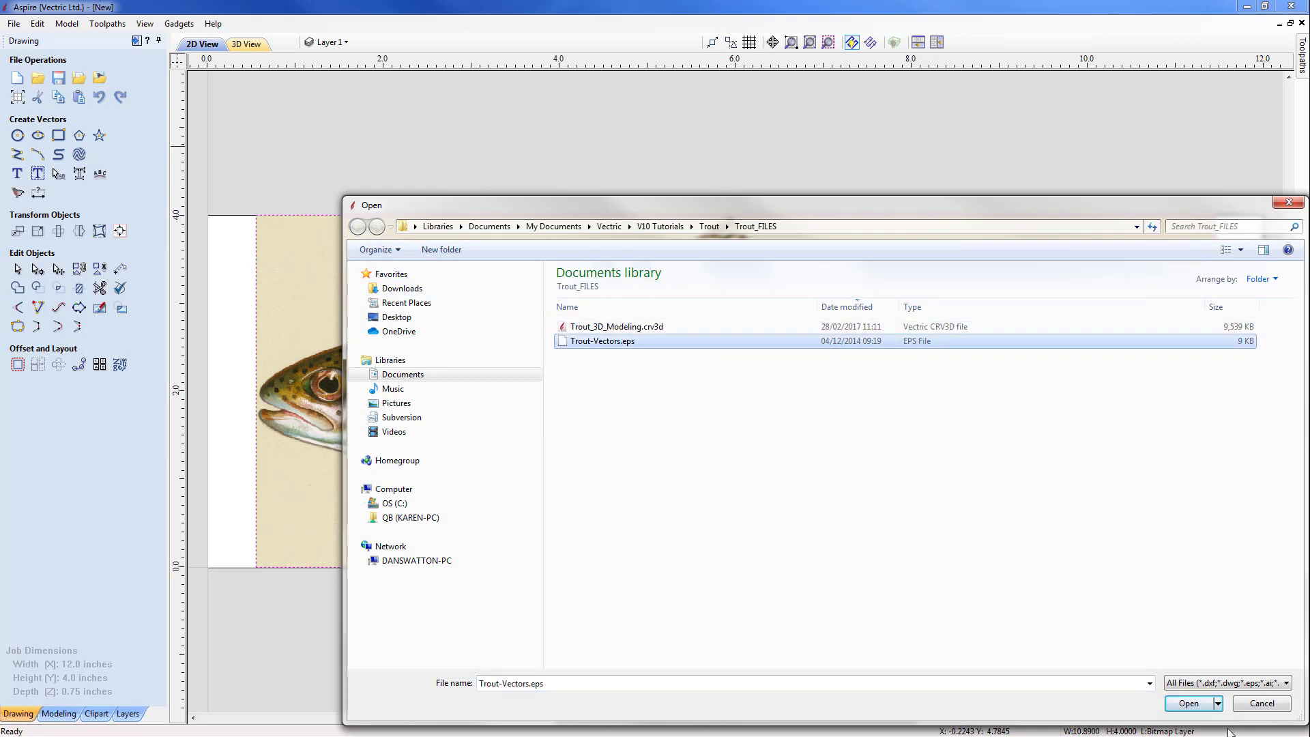
click(1188, 703)
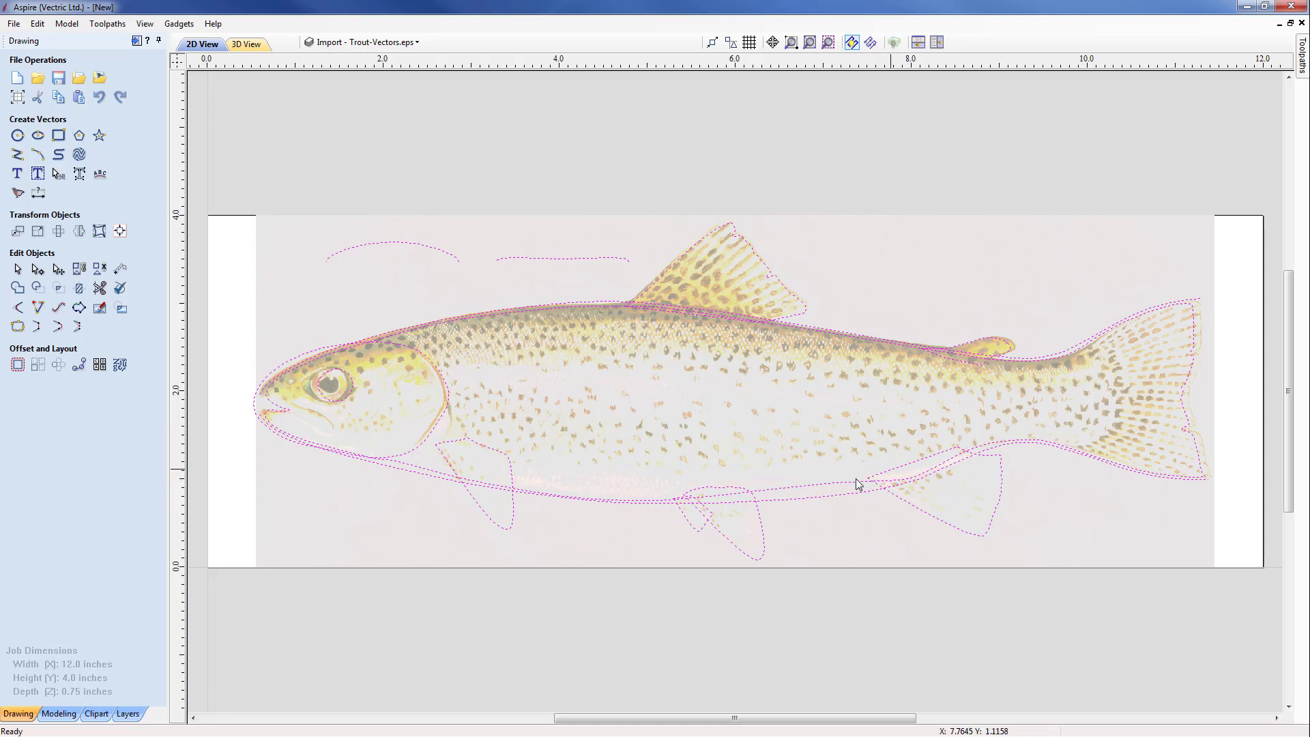
click(685, 610)
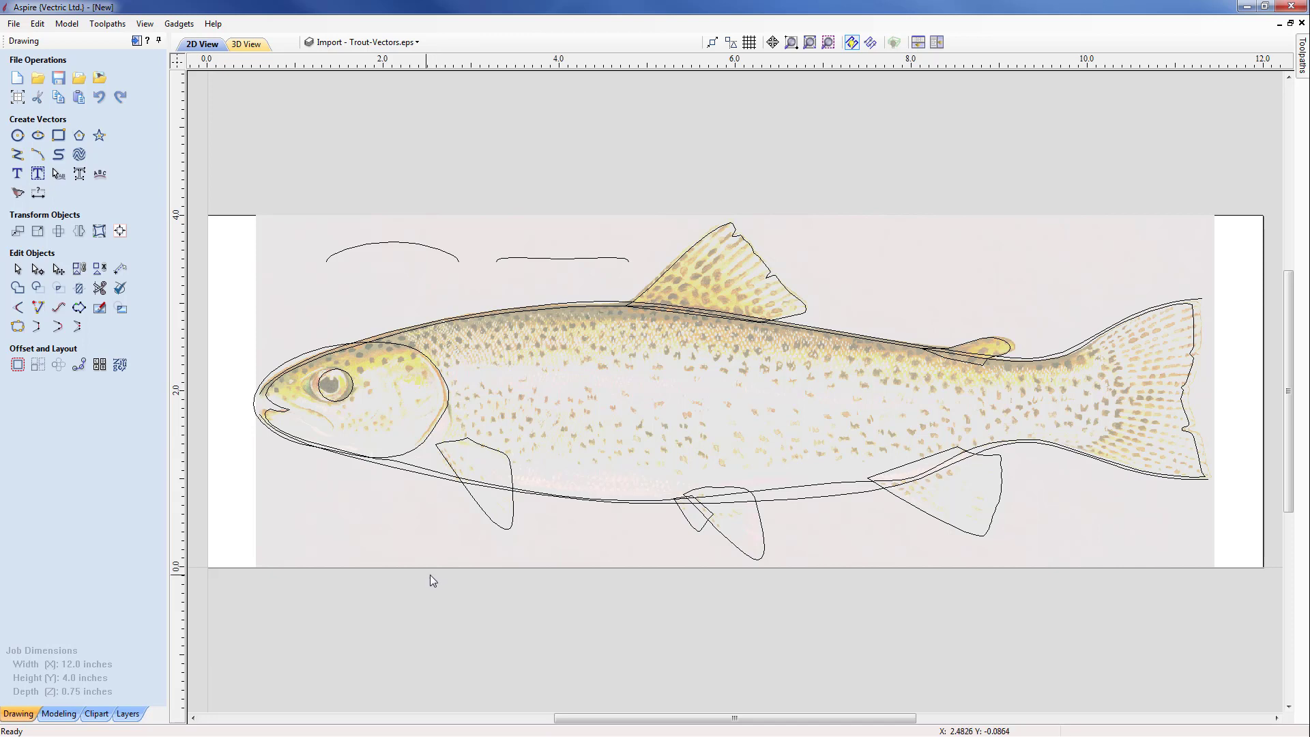
Step: Rename the imported Trout-Vectors layer as Outline
click(418, 44)
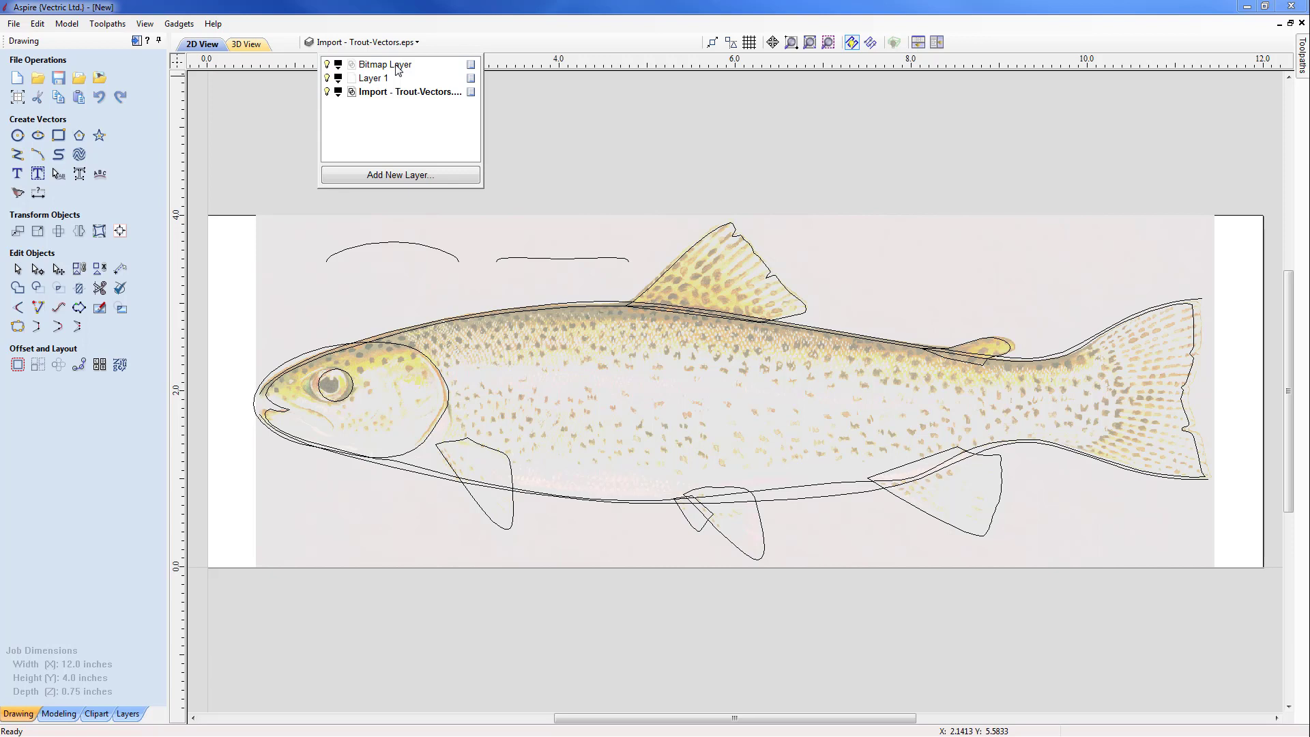
right_click(375, 97)
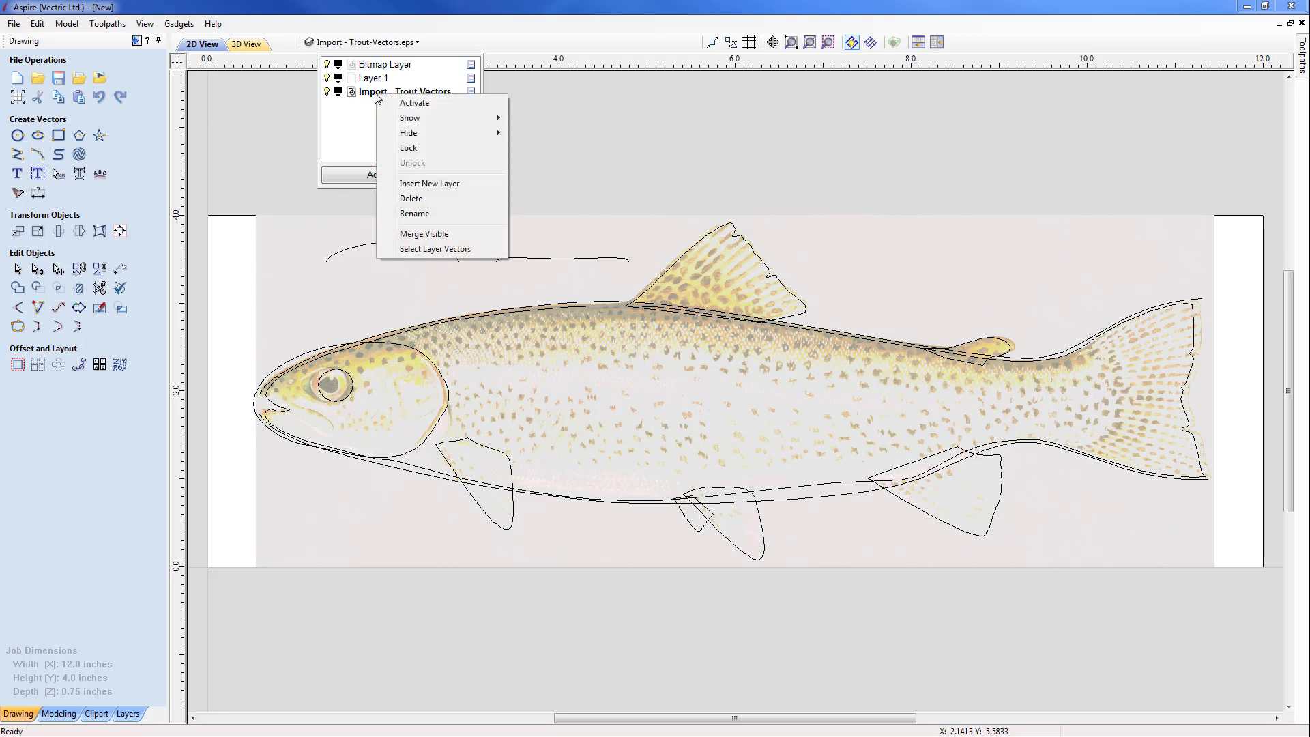
click(412, 214)
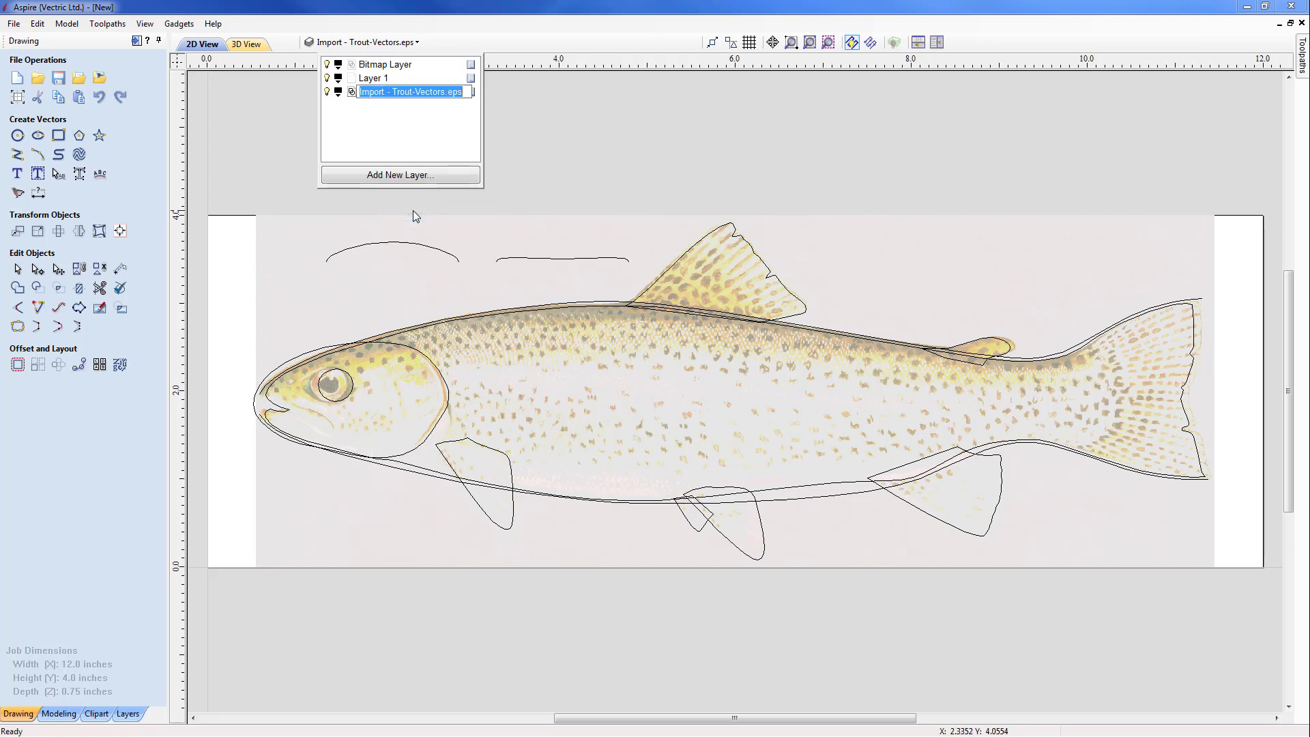
text(Outline)
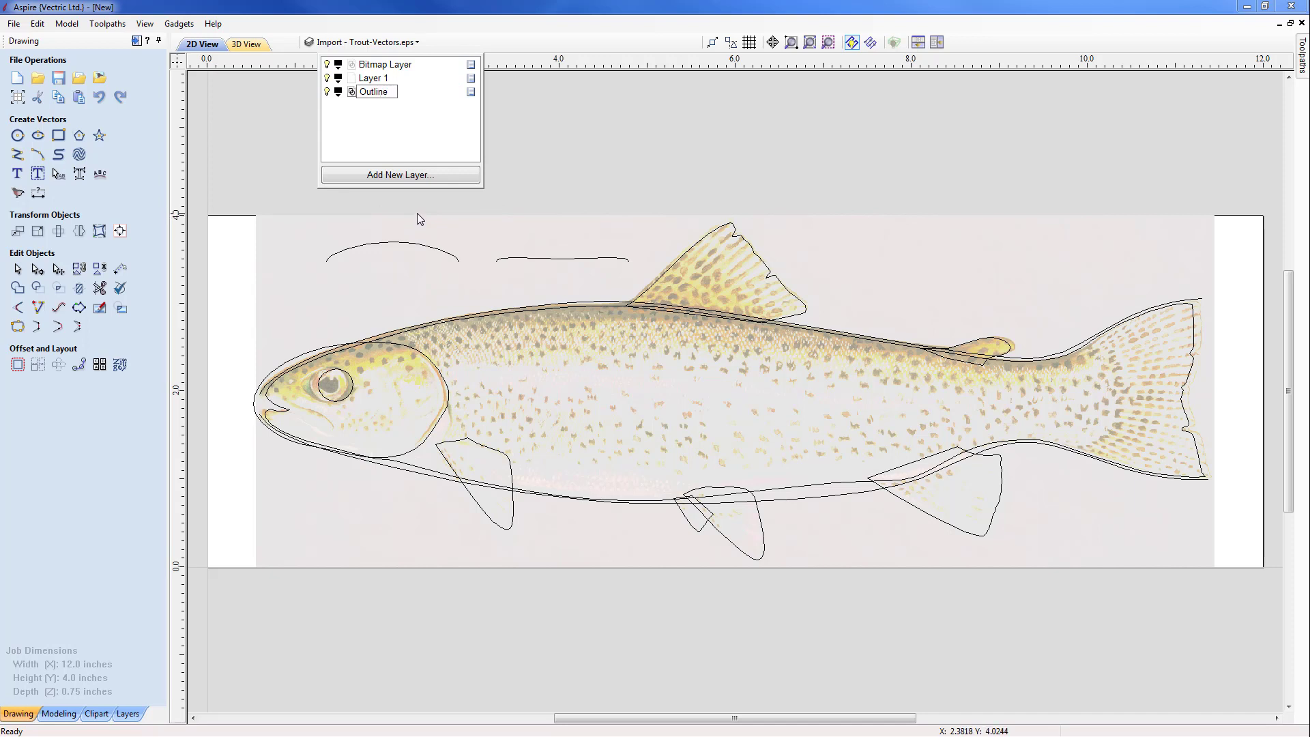
click(383, 210)
Step: Move the long upper and lower body curves and the two open profile curves above the fish to Layer 1
click(263, 417)
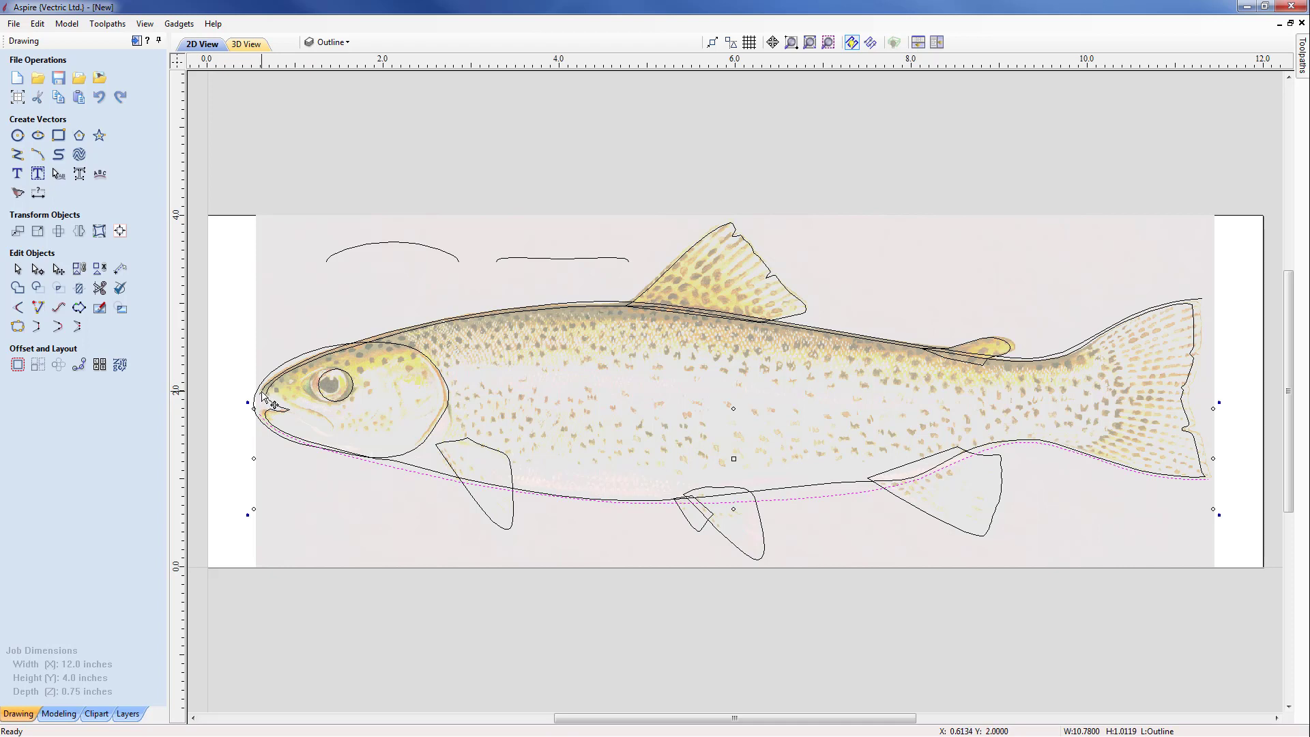
shift+click(265, 402)
shift+click(367, 244)
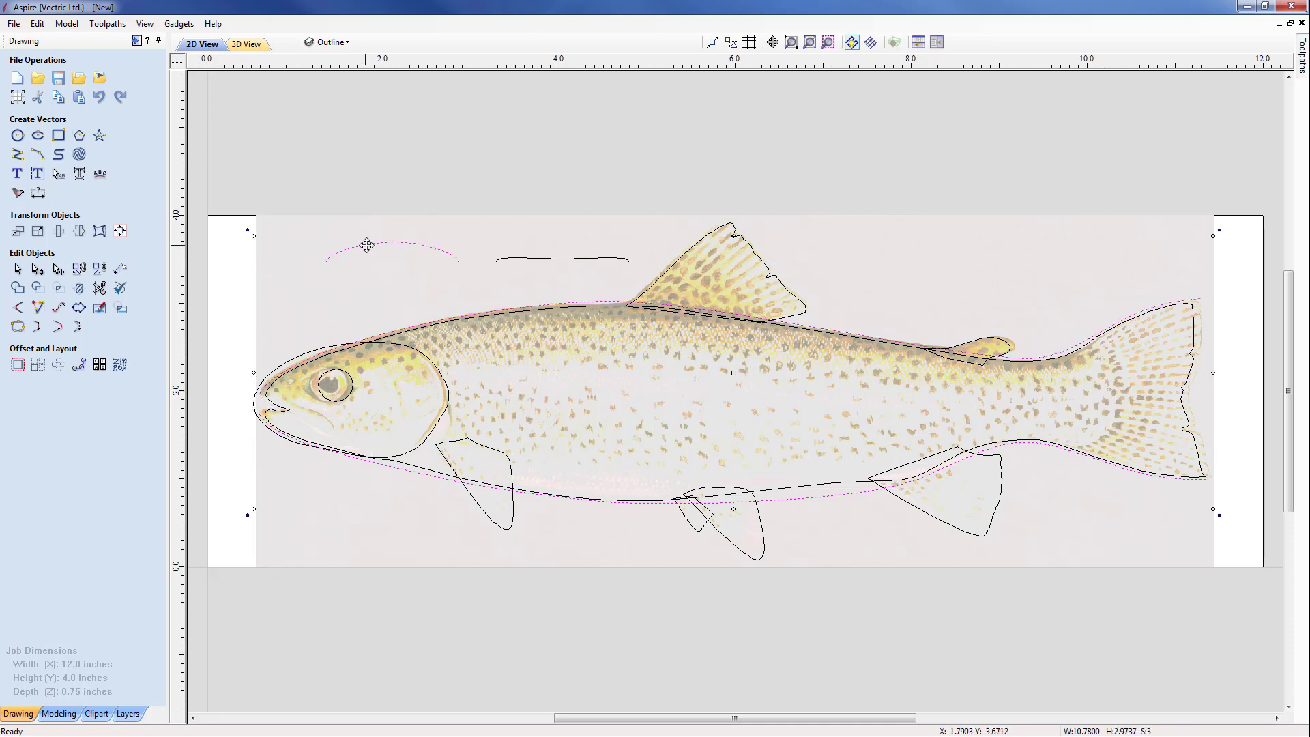
shift+click(508, 262)
right_click(508, 262)
mouse_move(614, 592)
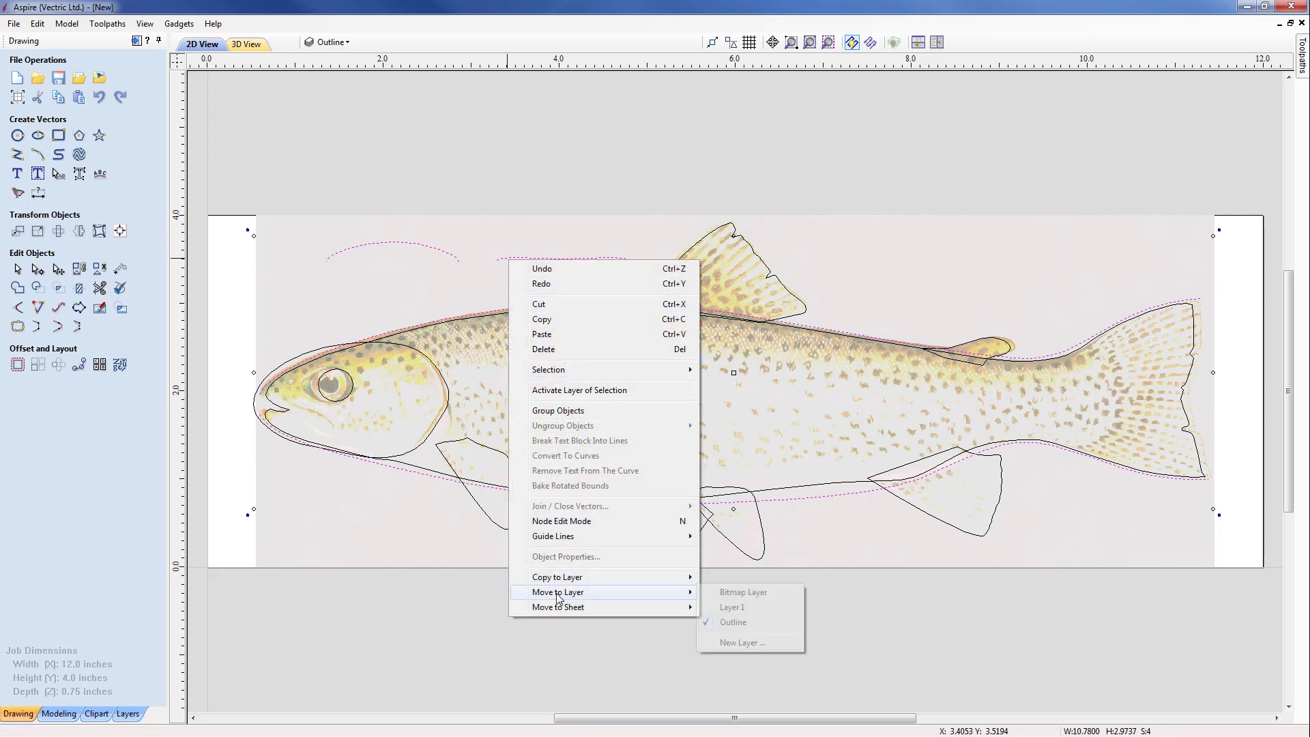
click(732, 607)
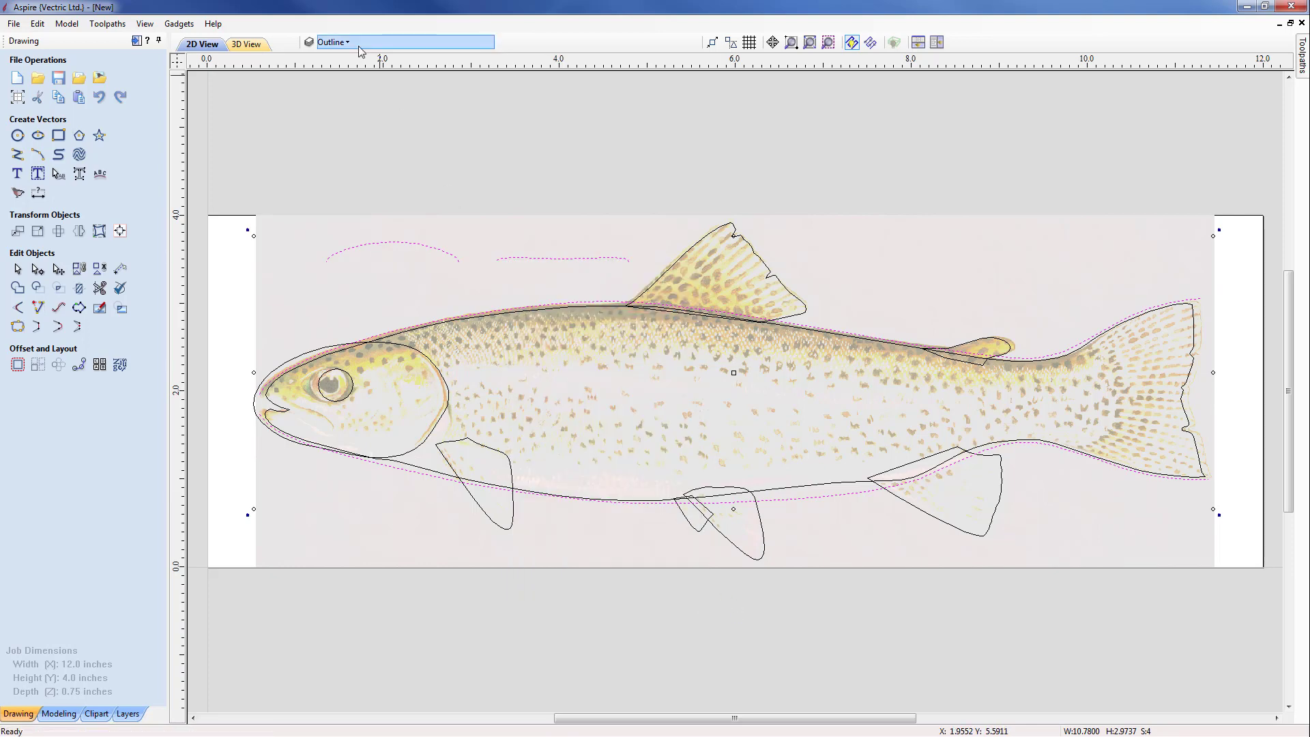
Step: Make Layer 1 the active layer and rename it as Basic Shape
click(331, 42)
click(369, 79)
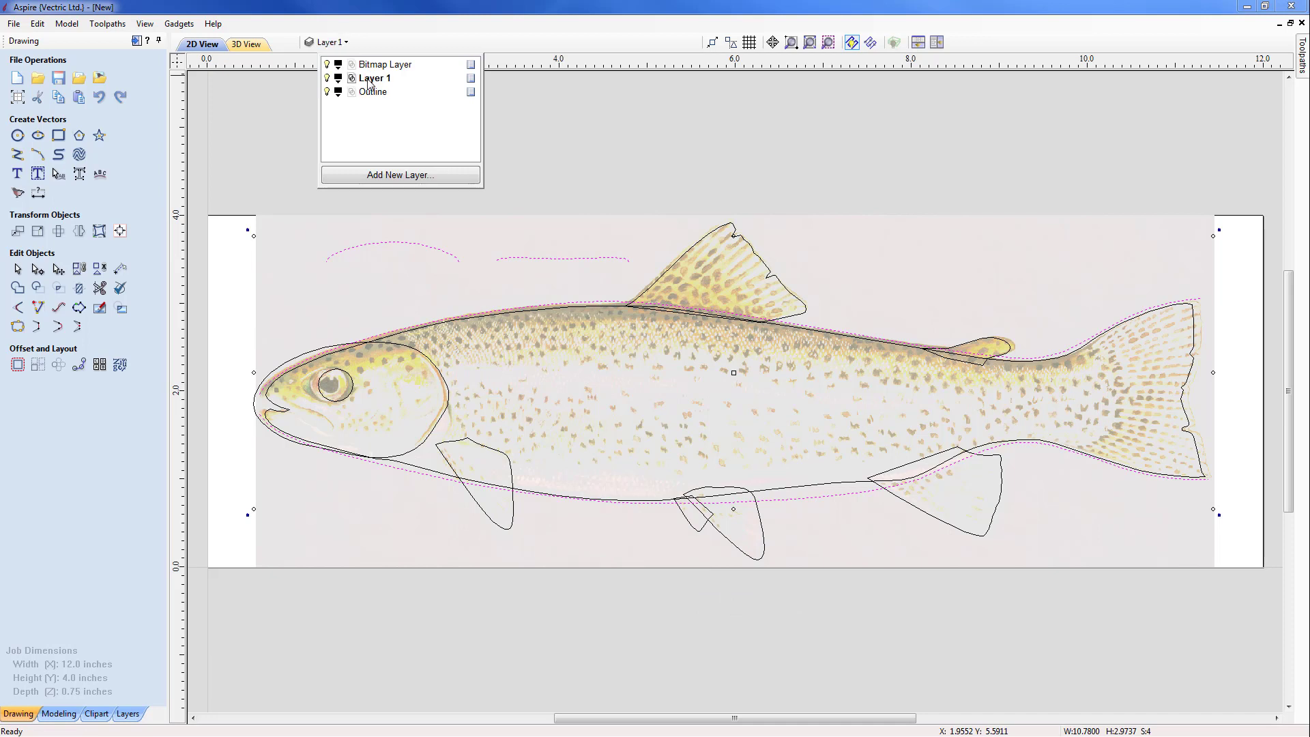
right_click(369, 80)
click(406, 200)
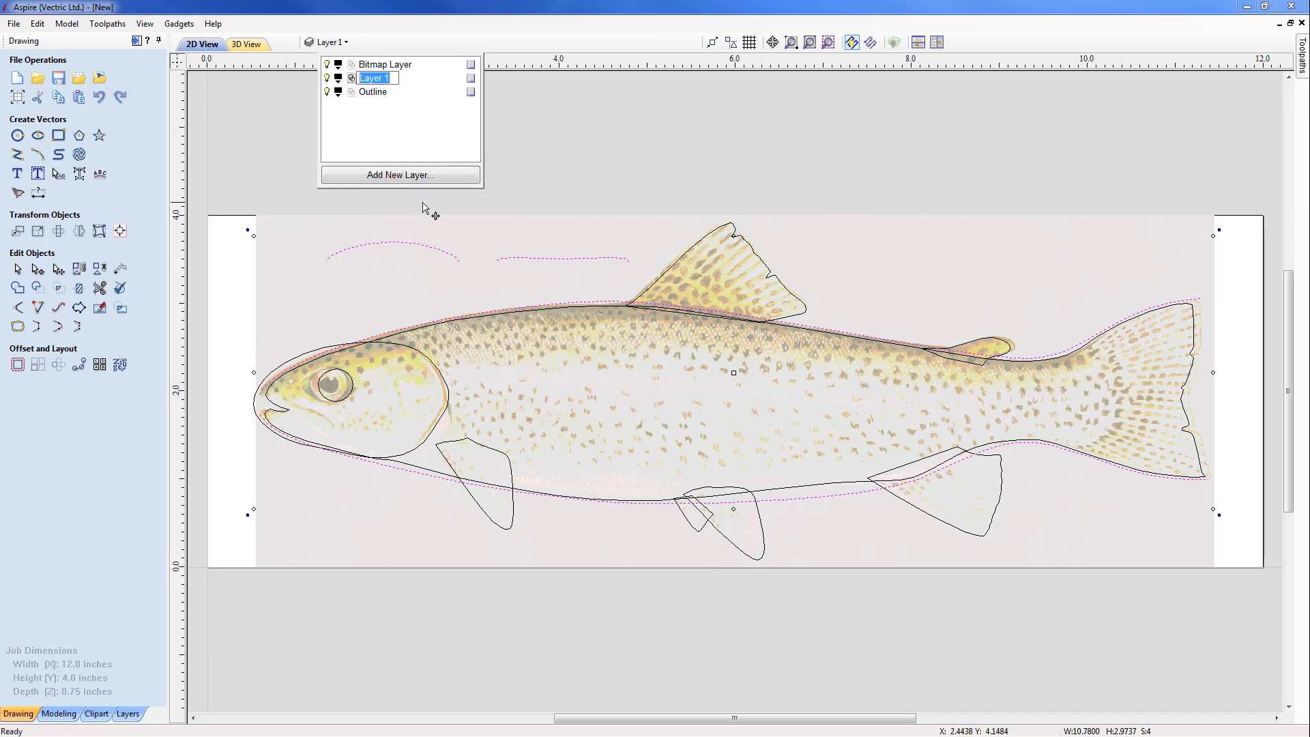
text(Basoc Shape)
click(381, 80)
key(BackSpace)
text(i)
key(Return)
Step: Toggle the layers' visibility to check their contents, leaving Outline hidden and the Bitmap Layer and Basic Shape shown
click(327, 64)
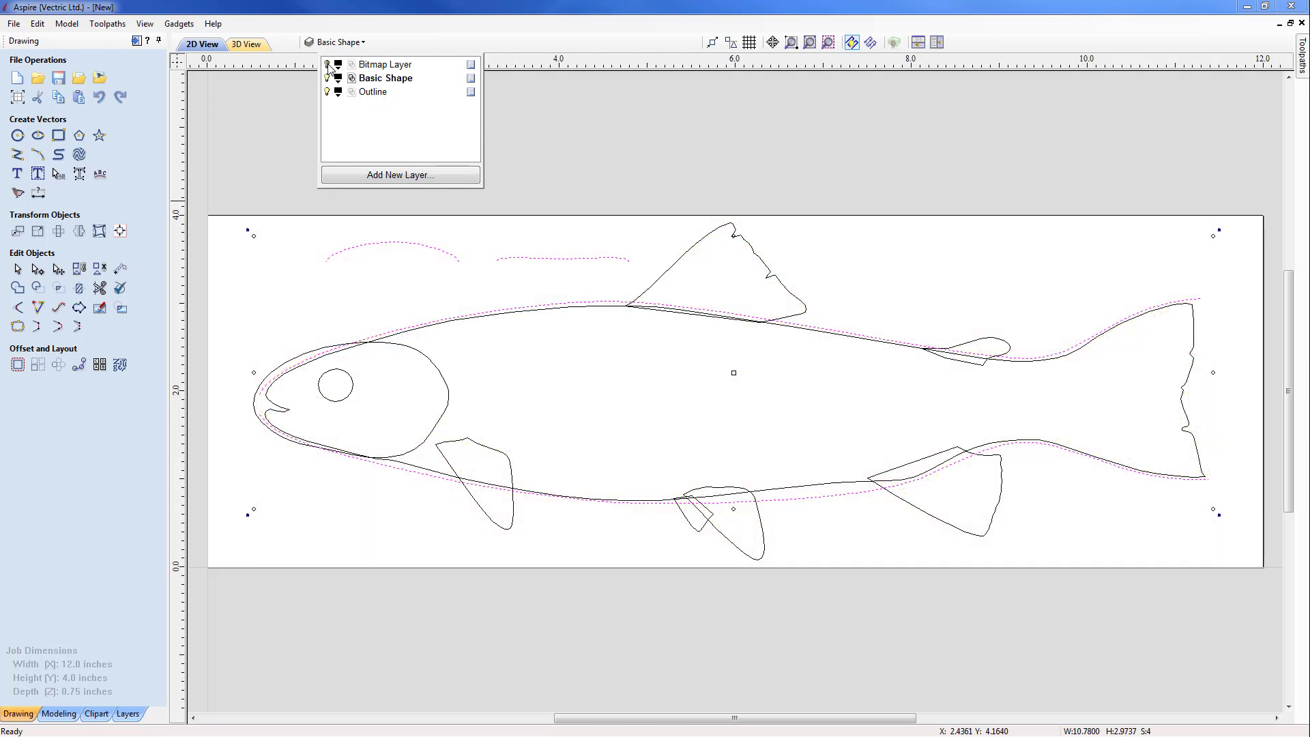
click(326, 64)
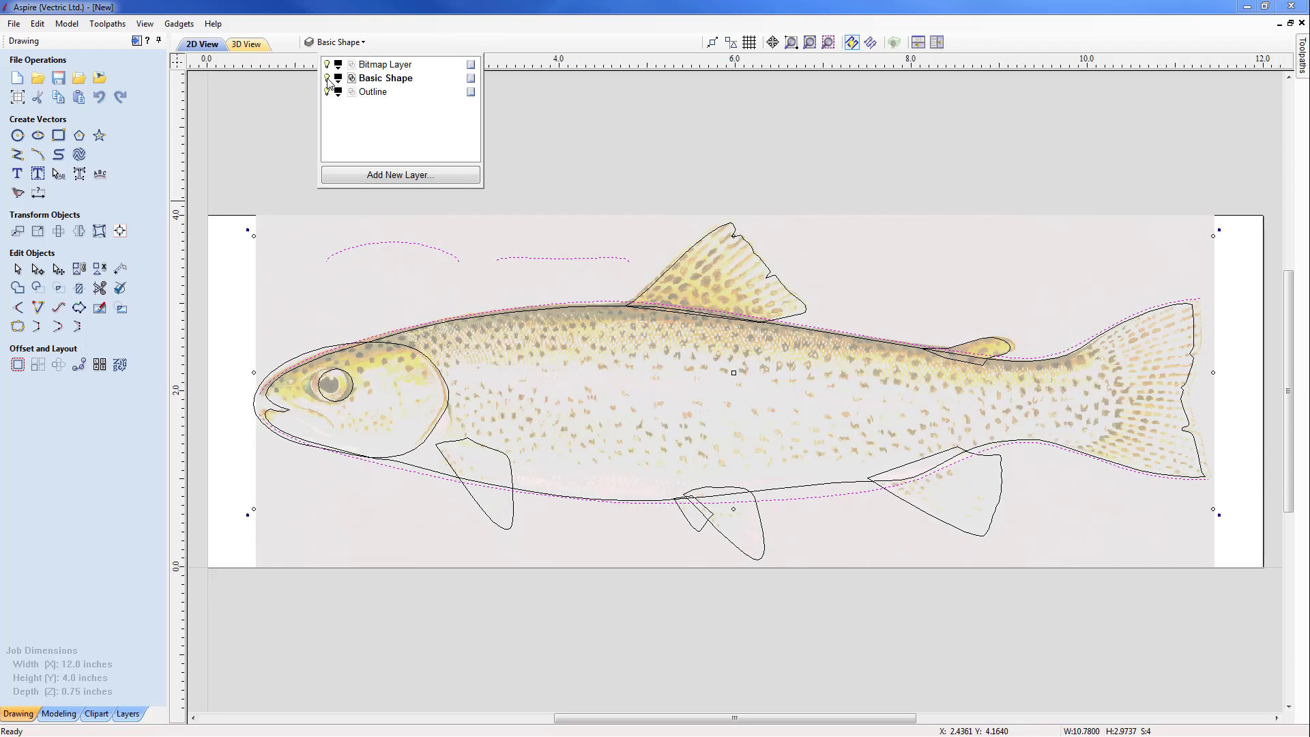
click(328, 79)
click(328, 92)
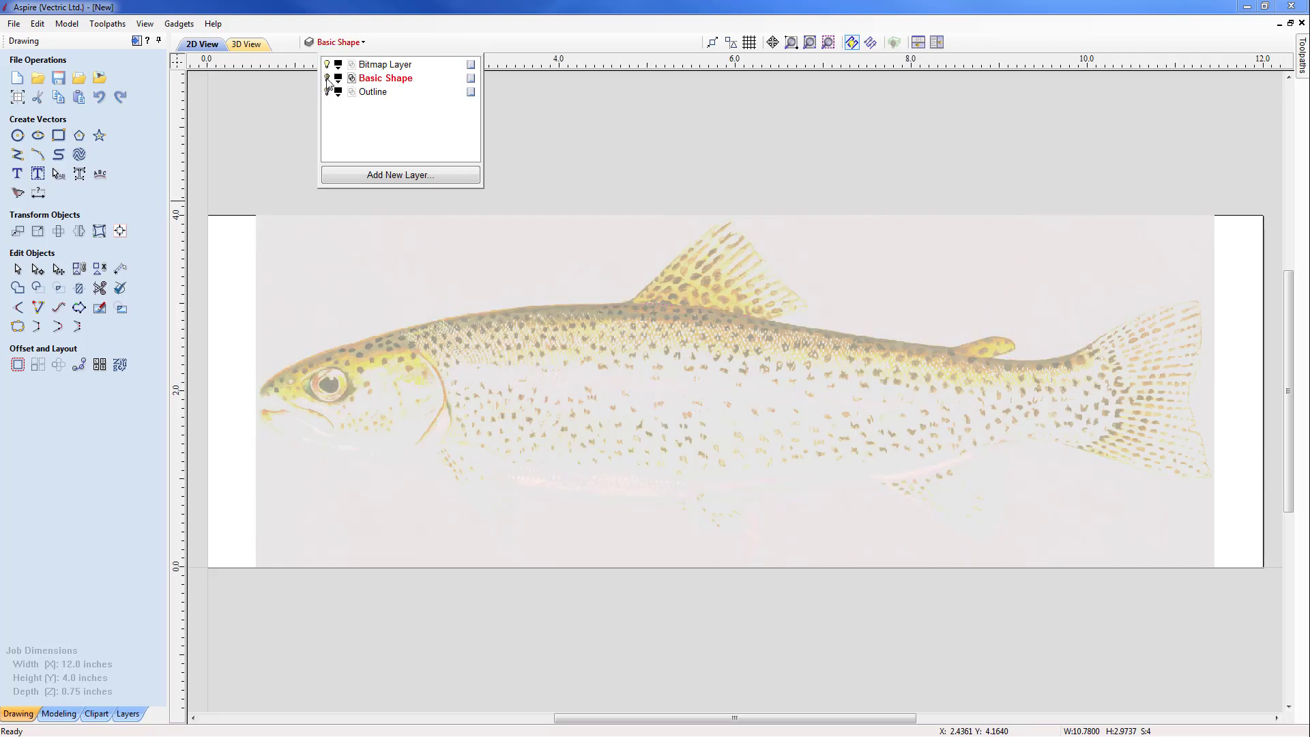
click(327, 78)
click(328, 78)
click(328, 92)
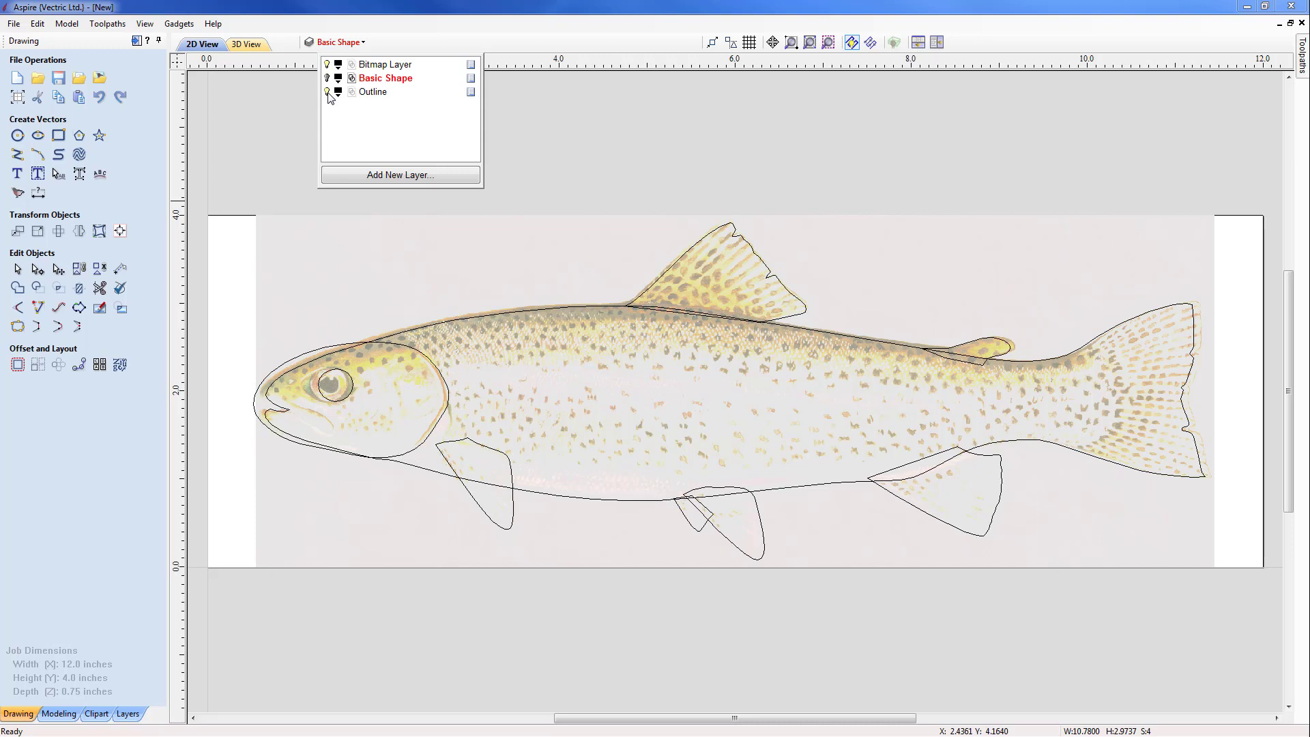
click(328, 92)
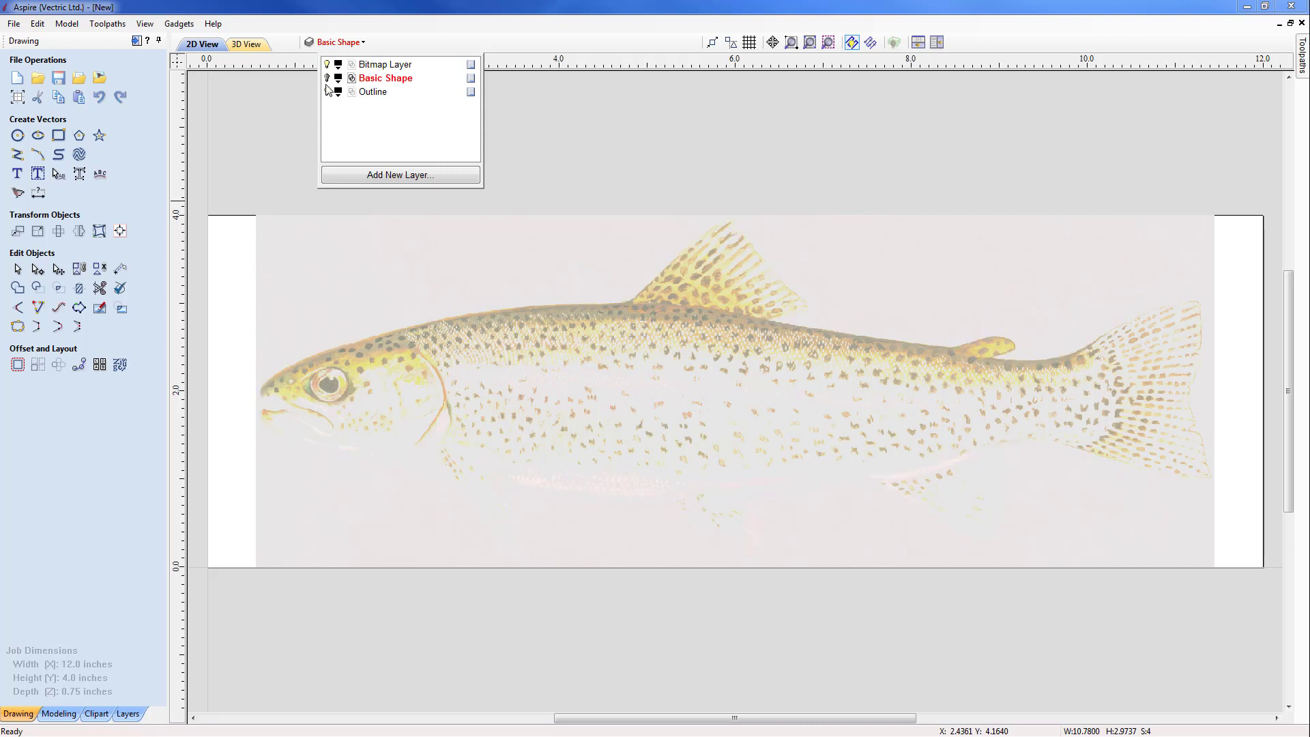
click(327, 78)
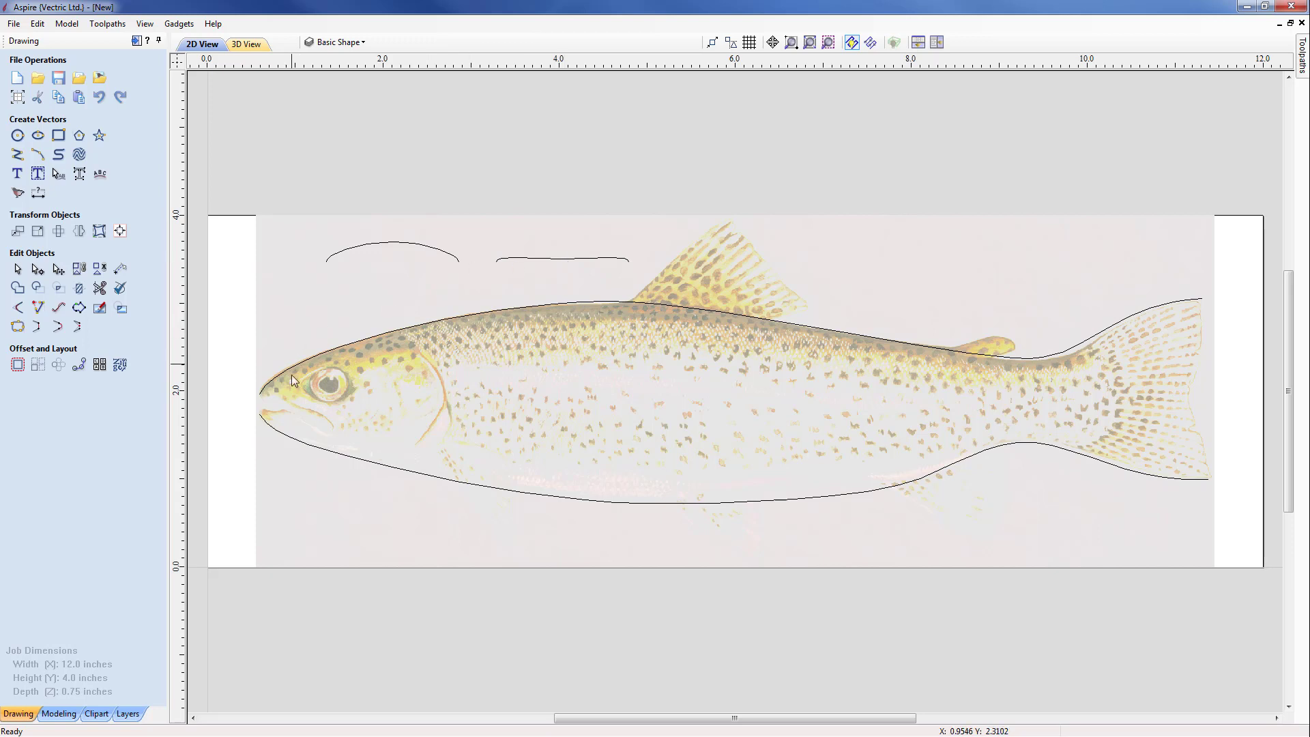
Step: Start a Two Rail Sweep using the lower and upper body curves of the trout as the drive rails
click(299, 444)
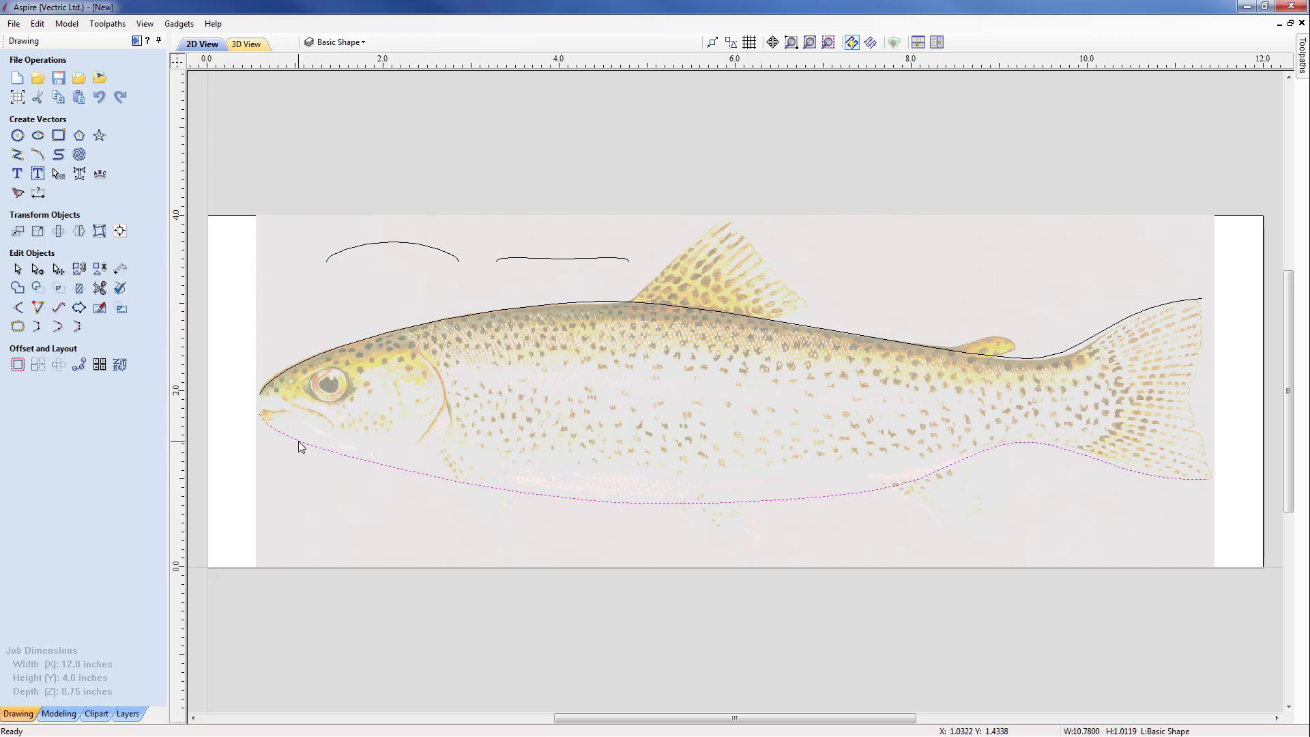
shift+click(289, 367)
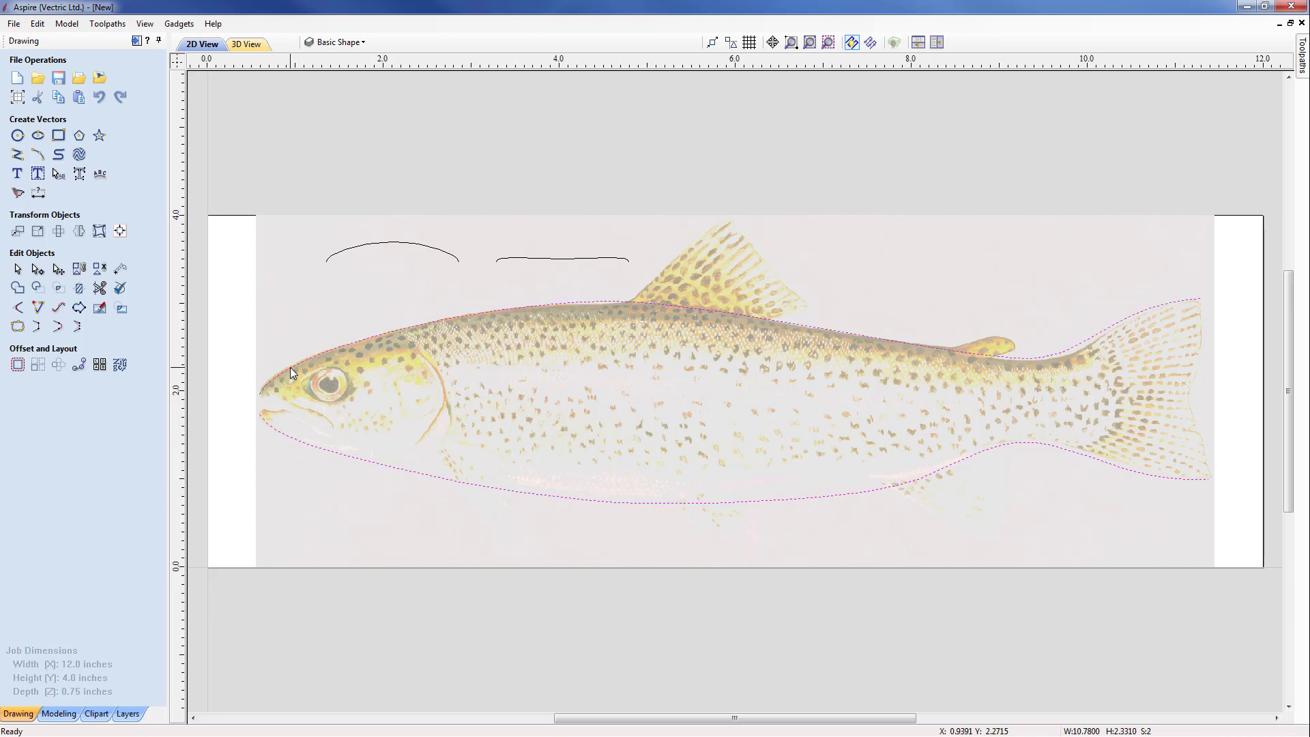
click(58, 714)
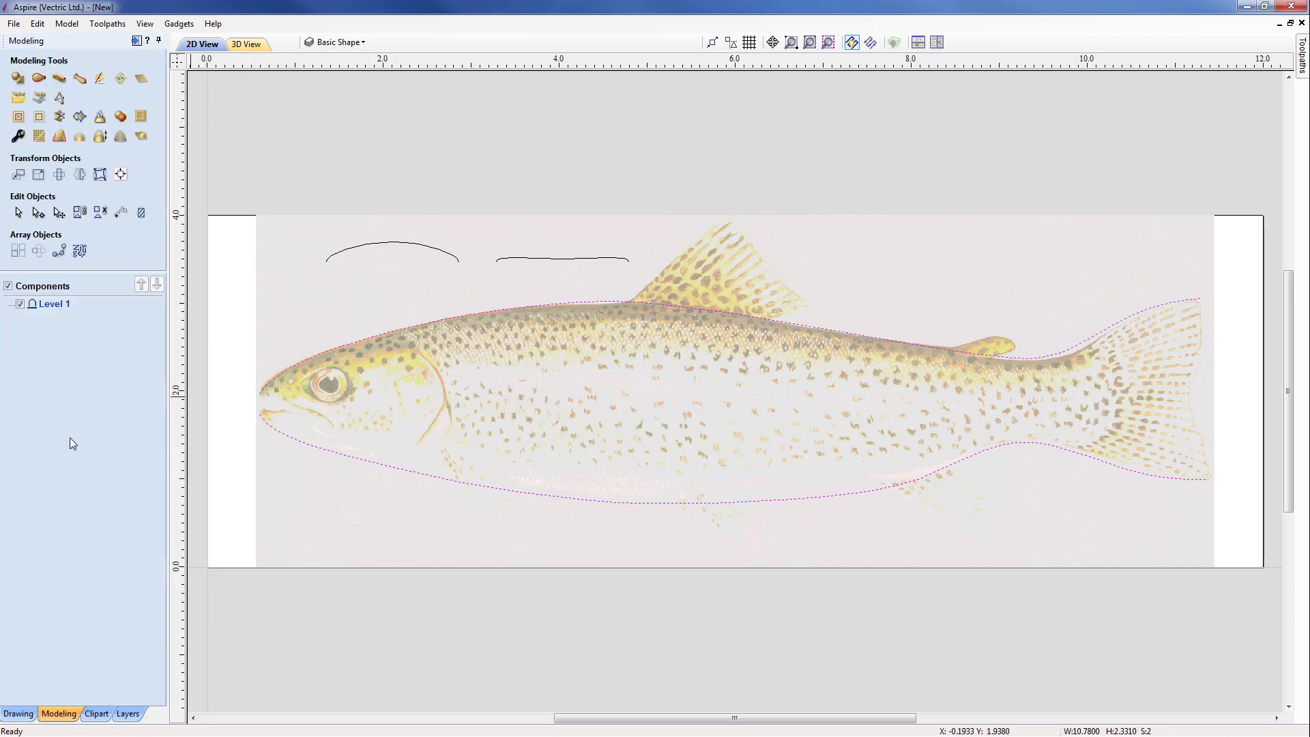
click(39, 81)
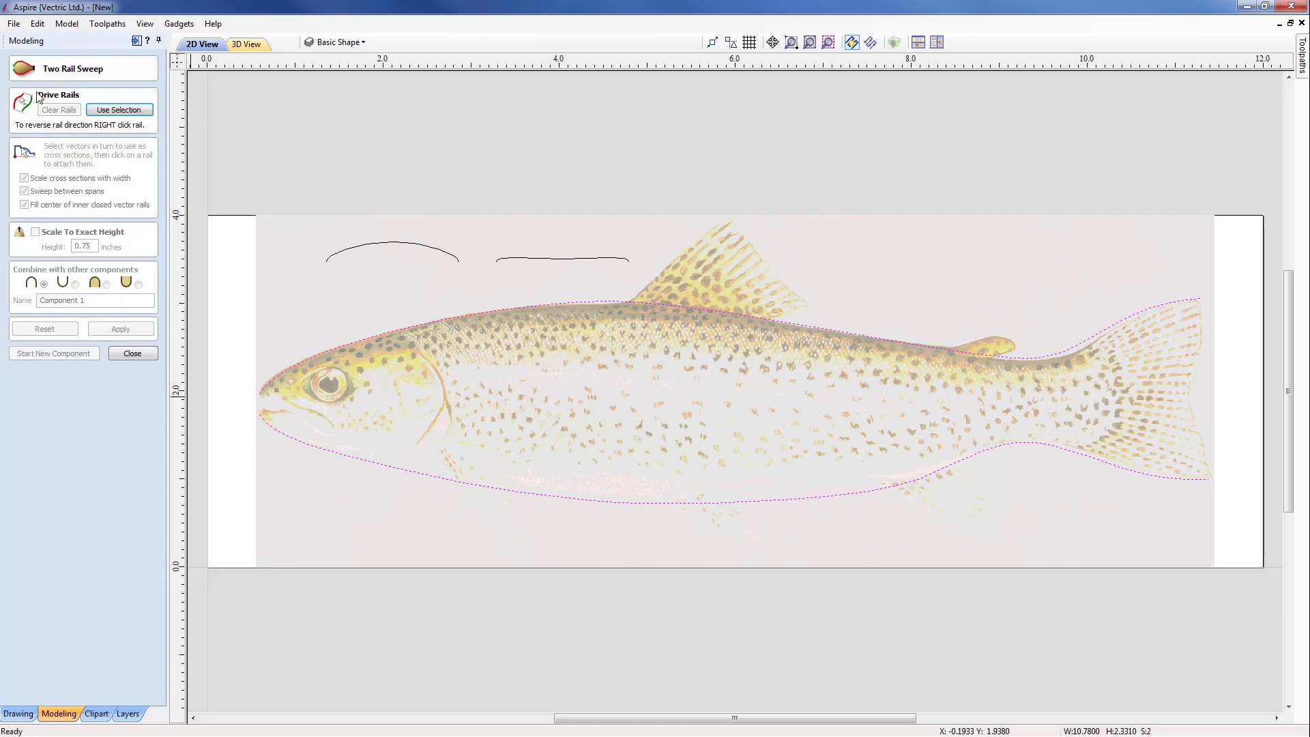
click(123, 112)
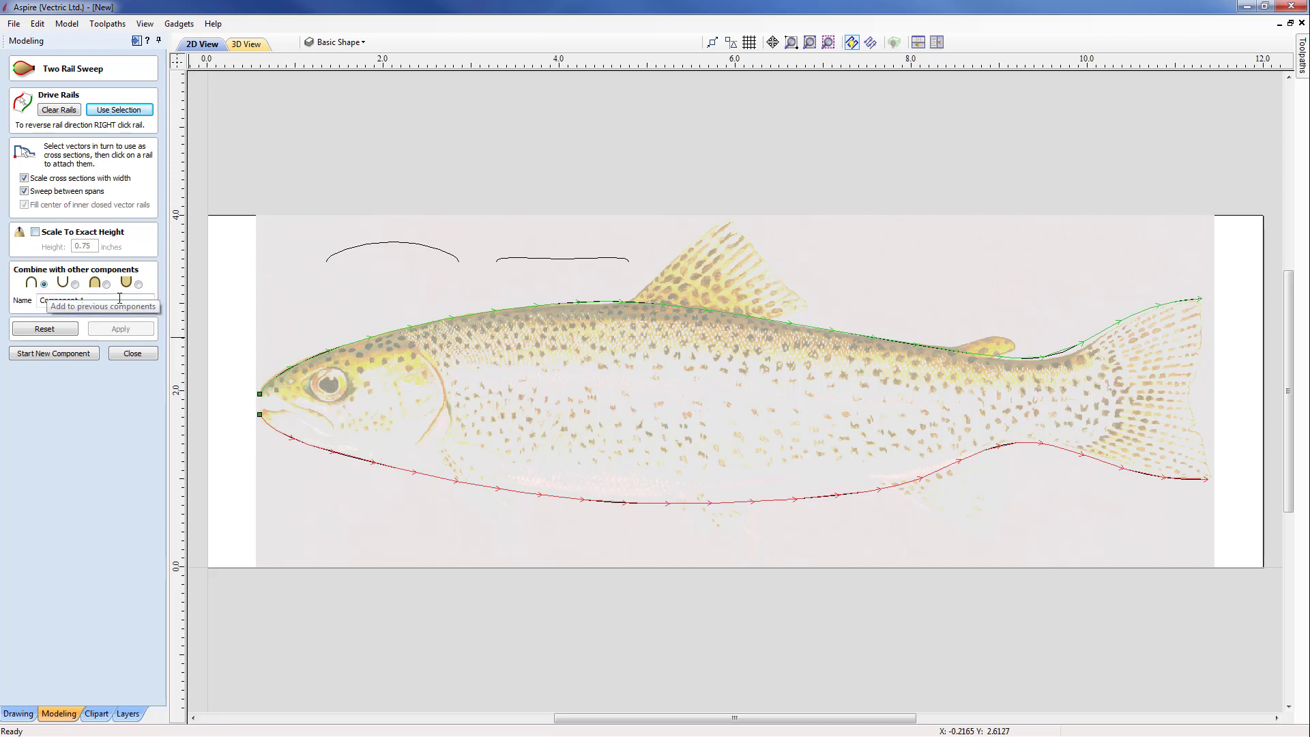
Step: Name the sweep component Basic Shape and apply the sweep with the arched curve as its cross section
drag(118, 300, 24, 303)
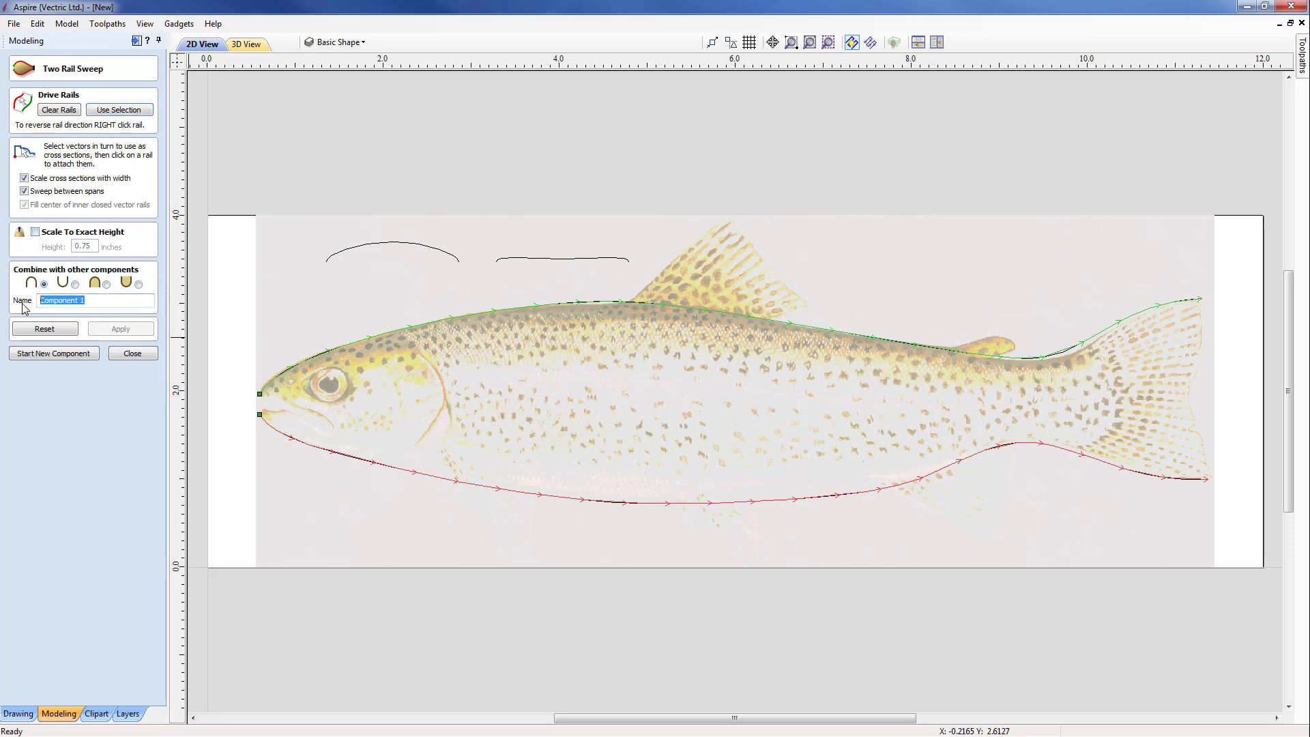
text(Basic Shape)
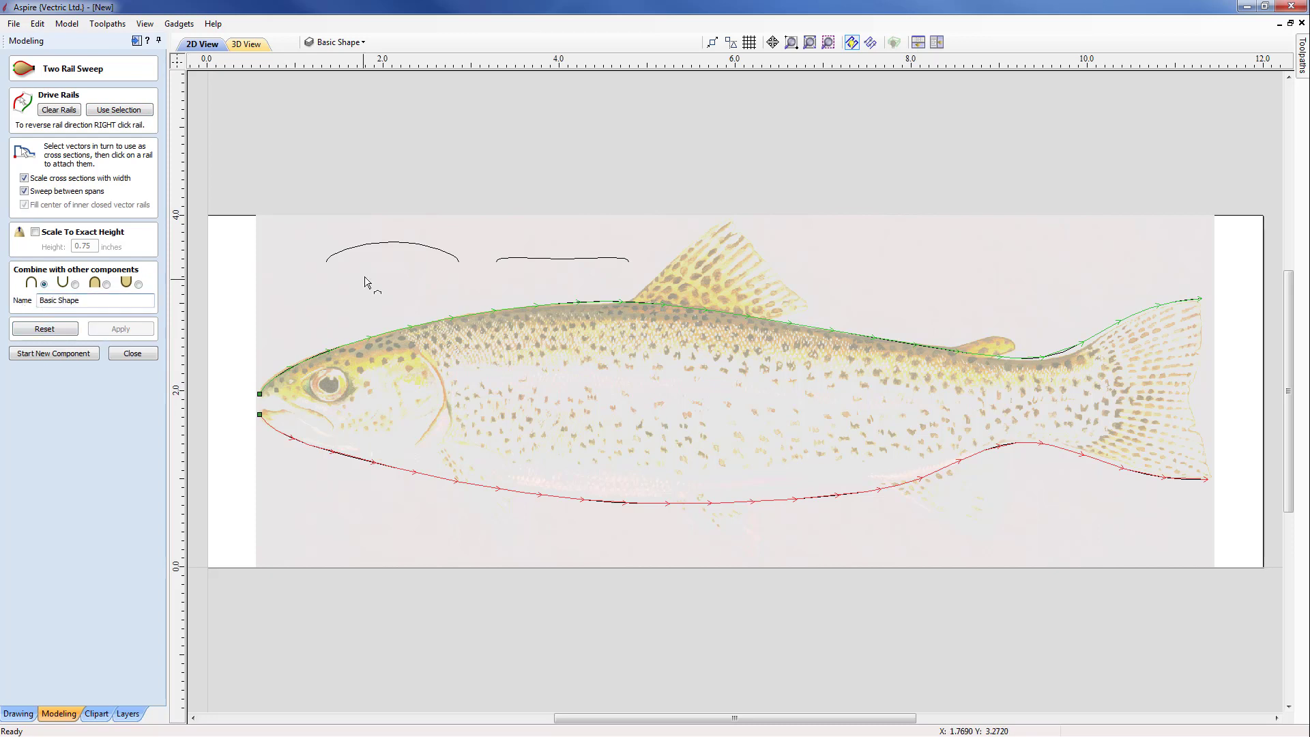
click(401, 243)
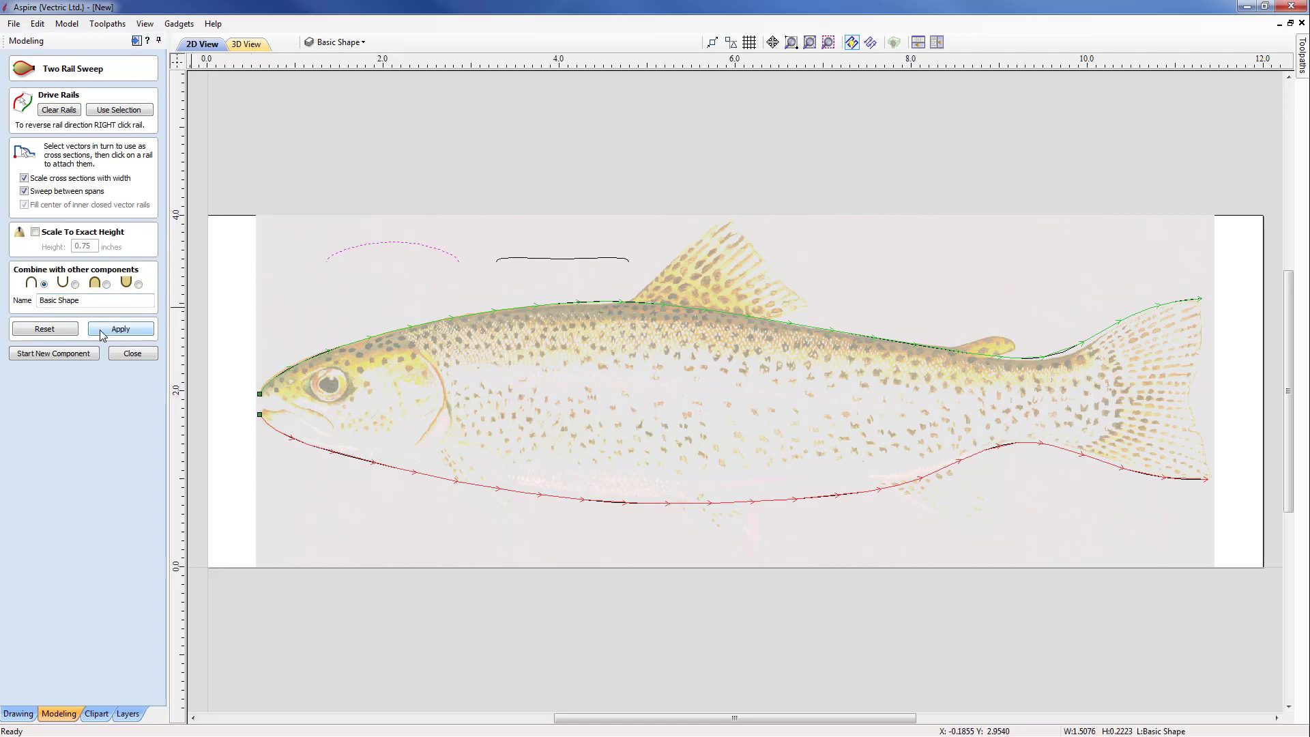
click(127, 331)
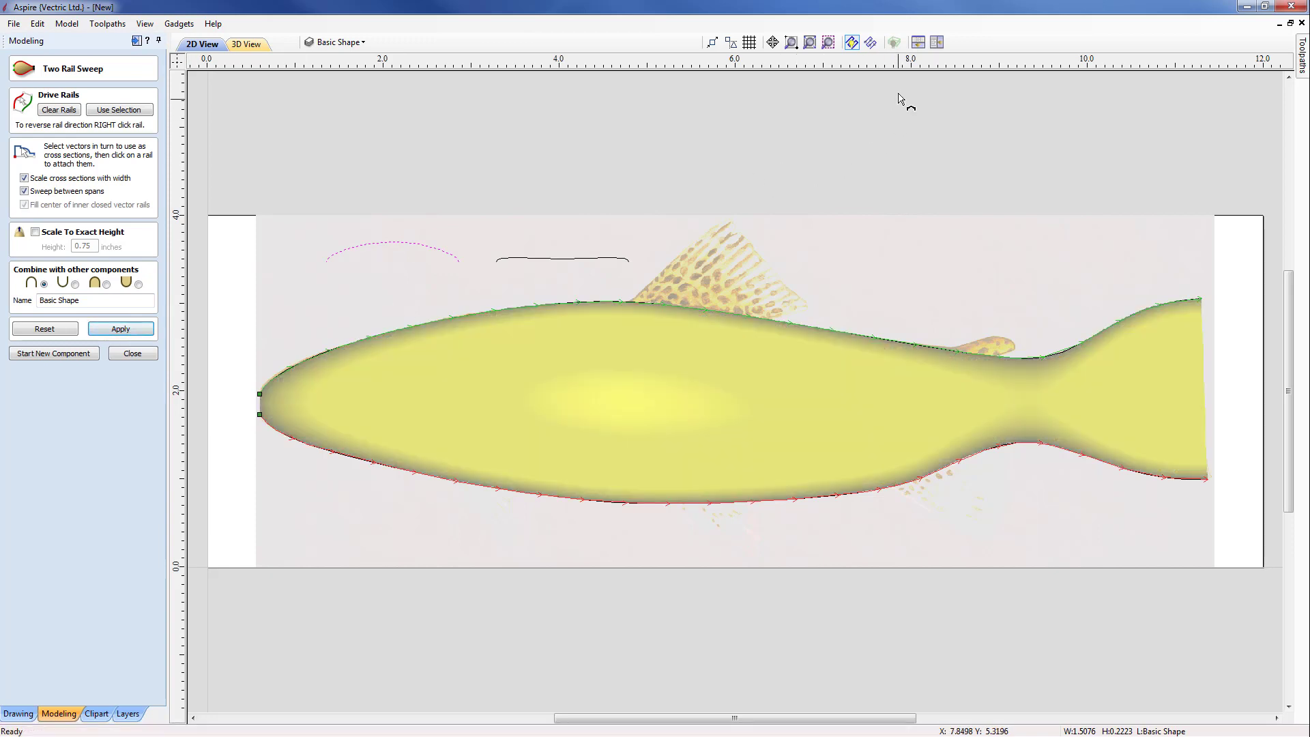
Step: Arrange the 2D and 3D views horizontally and examine the swept trout body's profile in 3D
click(918, 43)
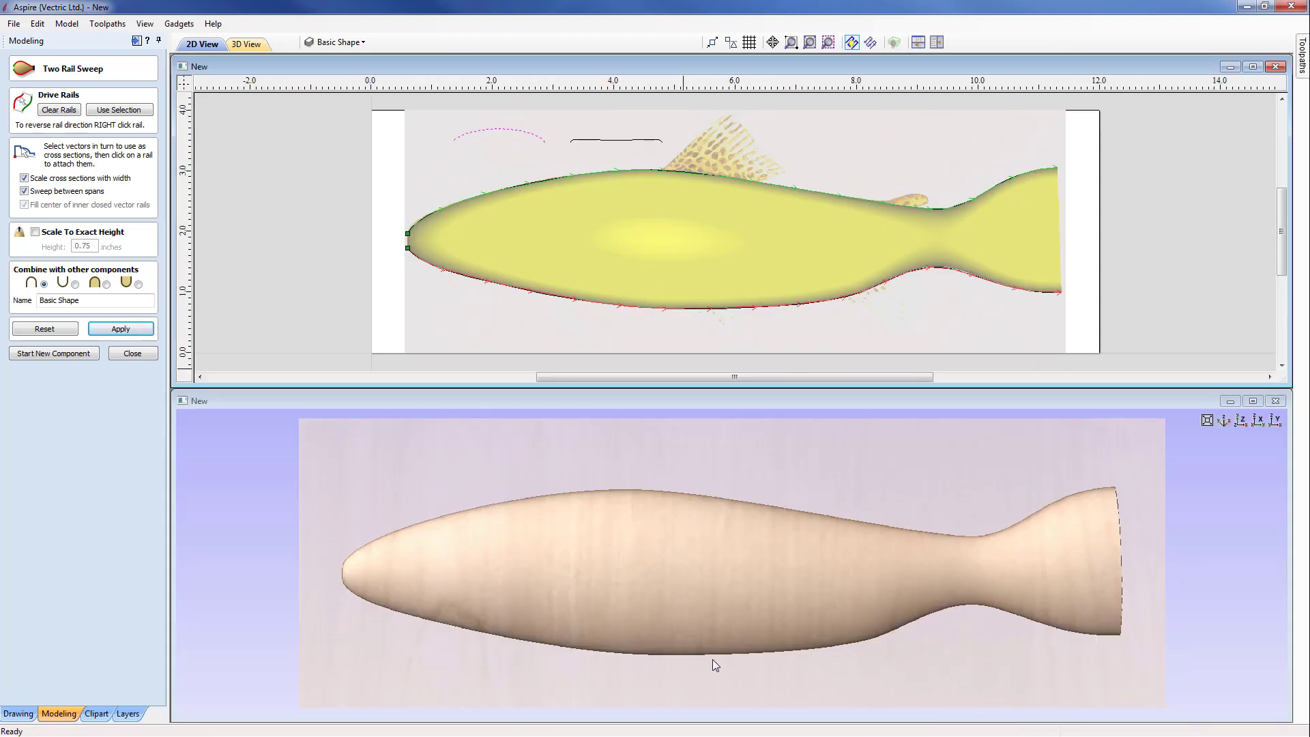
drag(712, 659, 710, 503)
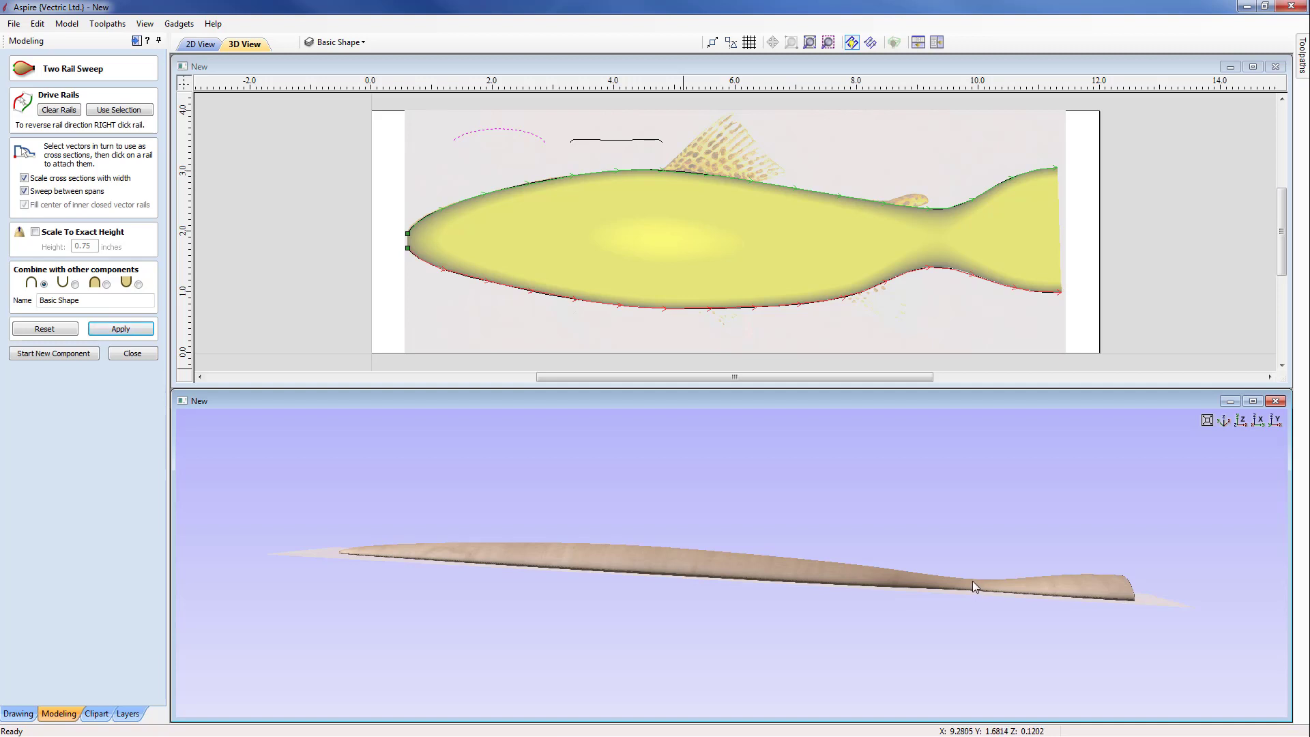
drag(747, 580, 647, 556)
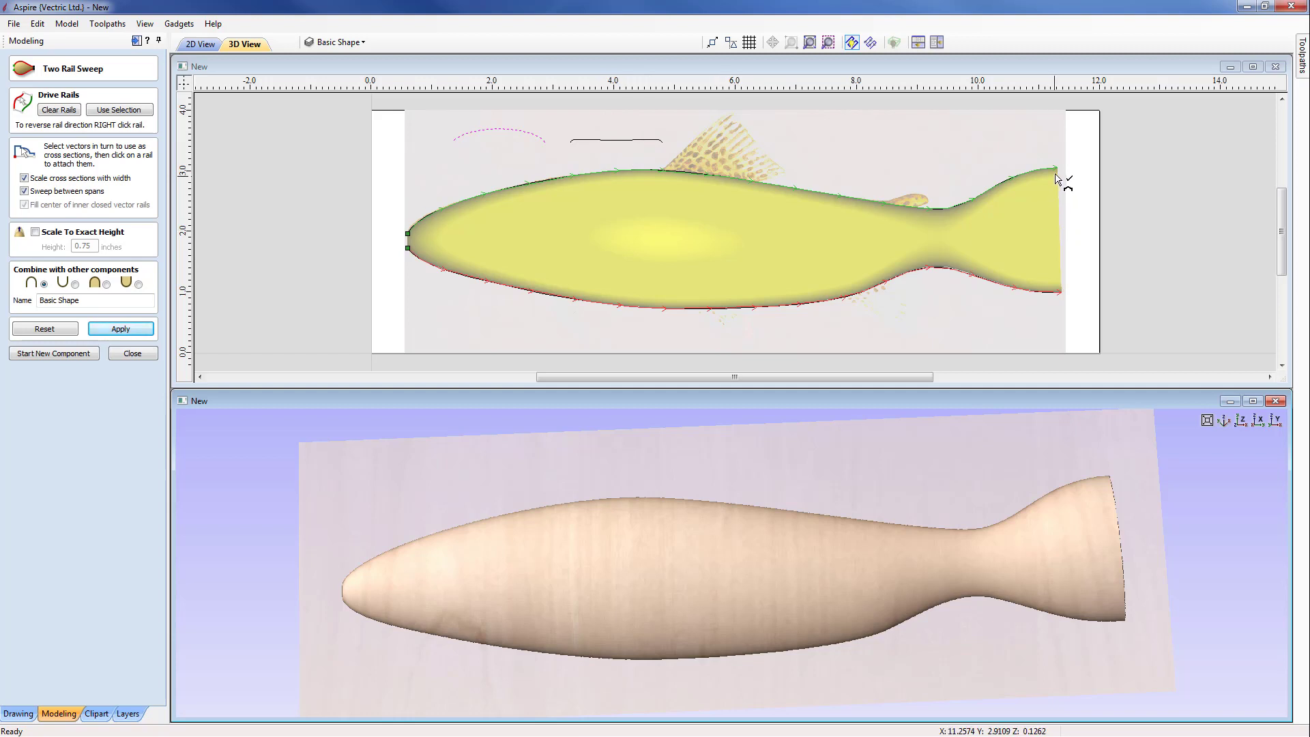
Step: Use the flatter curve as the sweep's cross section, attaching it at the tail end of the rails, and reapply the sweep
click(634, 141)
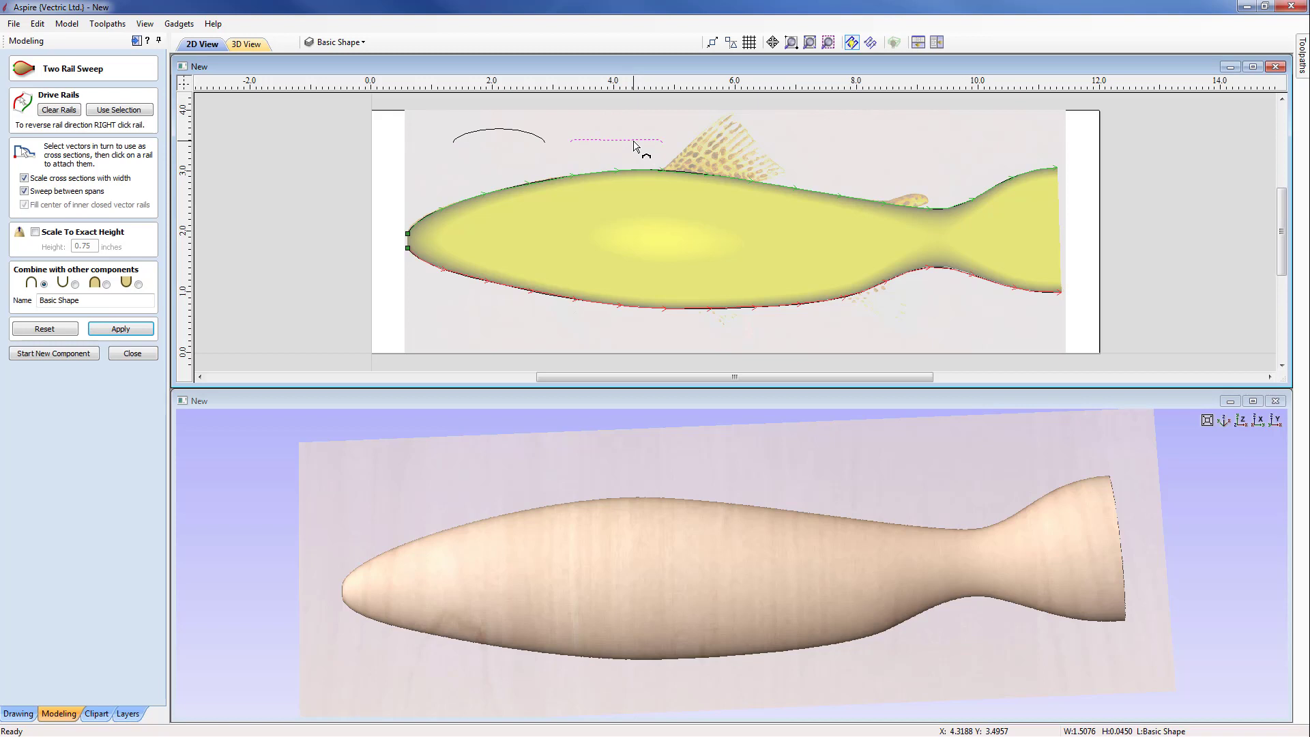
click(1058, 172)
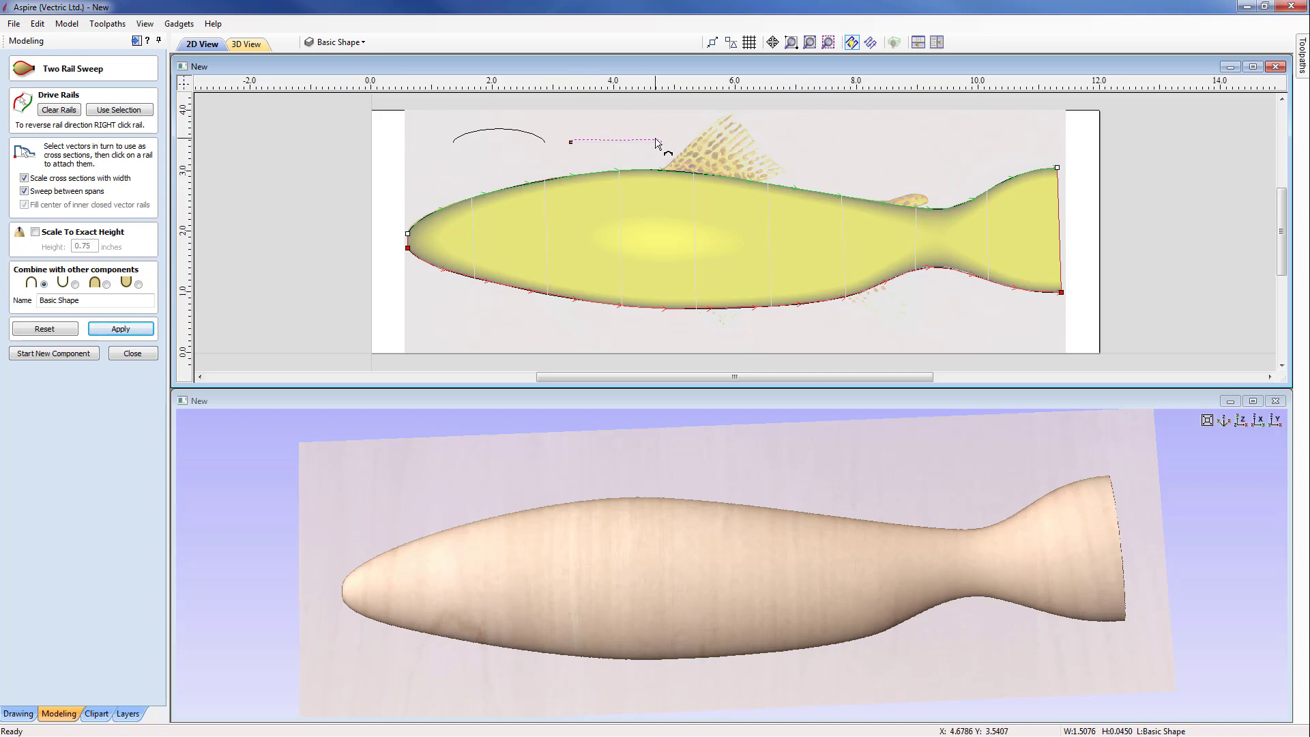
click(131, 328)
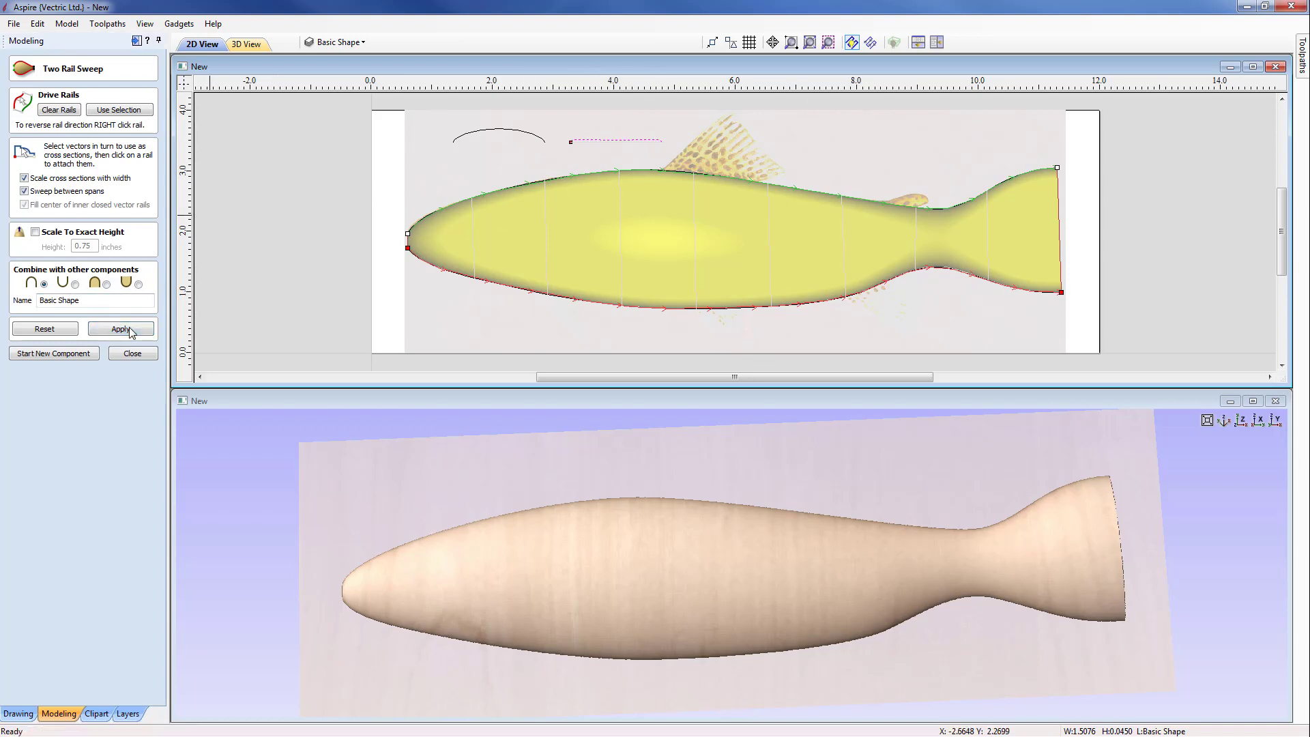
drag(660, 677, 636, 657)
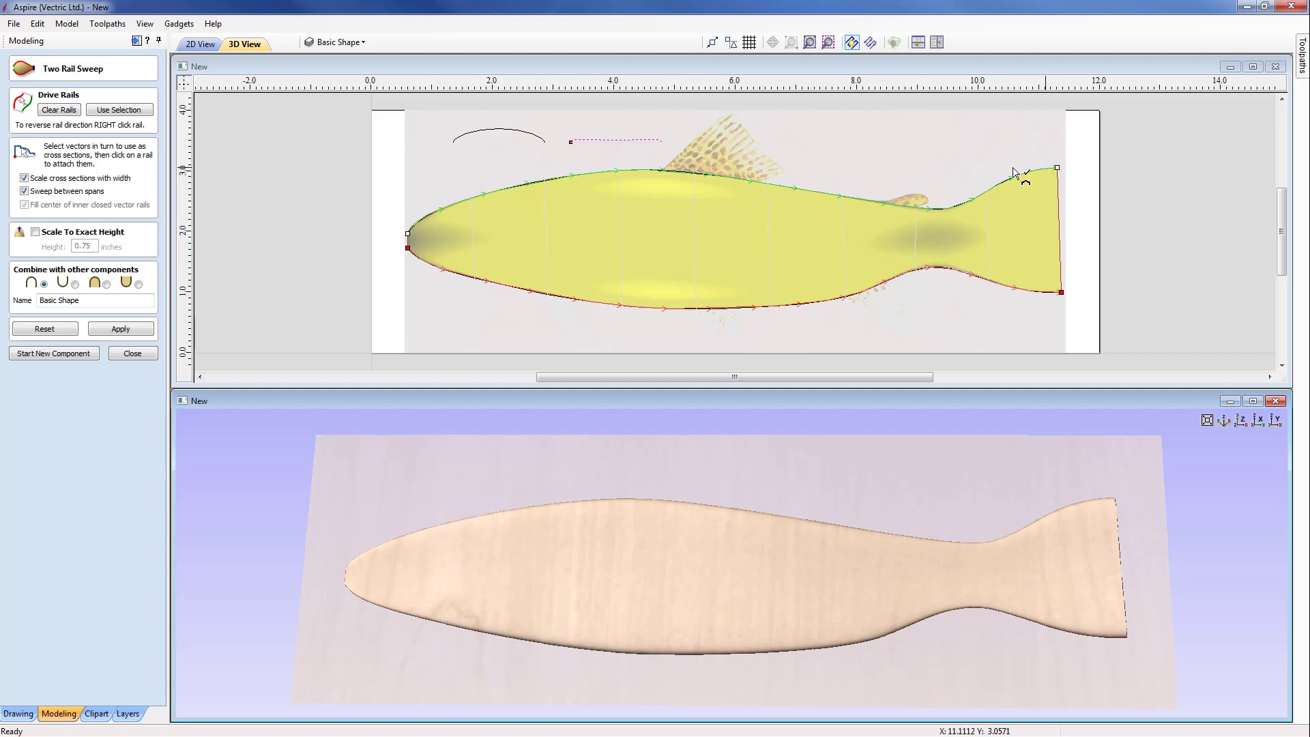
Step: Attach the arched curve at the nose and mid-body and the flatter curve at the tail's narrowest point, then apply and close the sweep
click(479, 132)
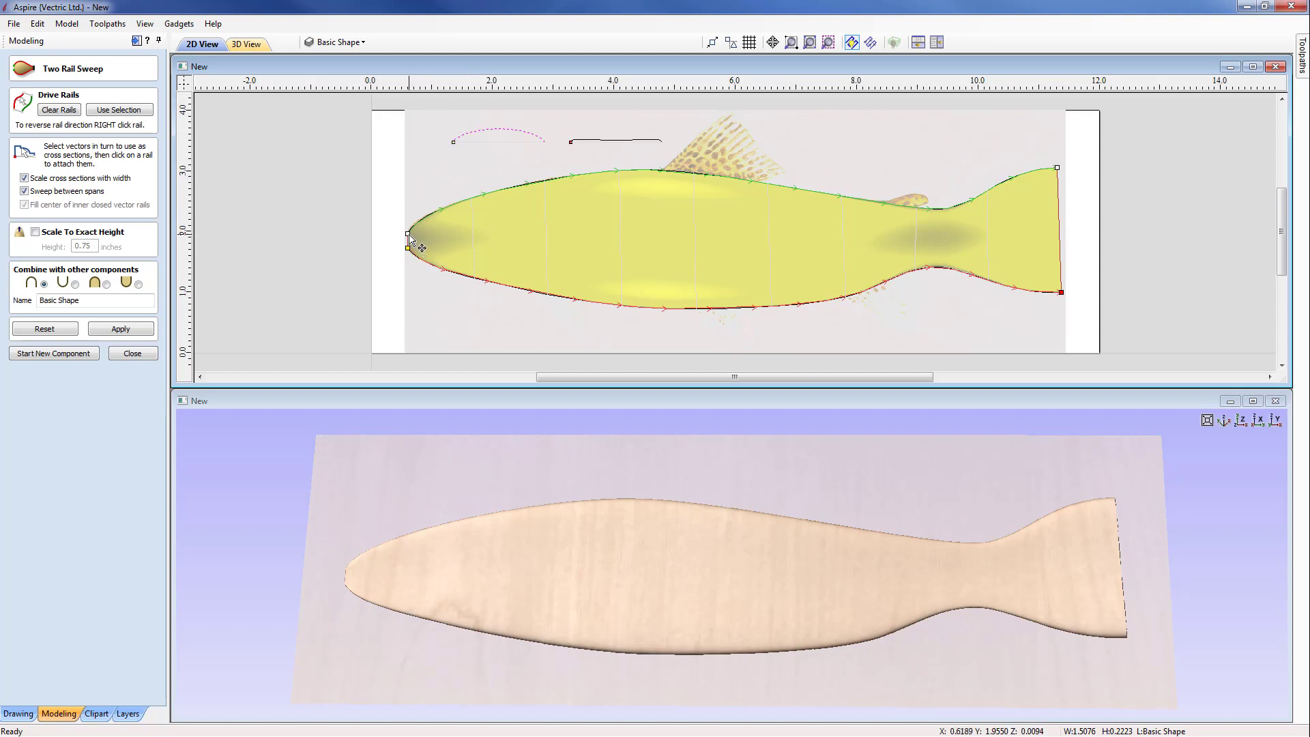
click(798, 190)
click(584, 142)
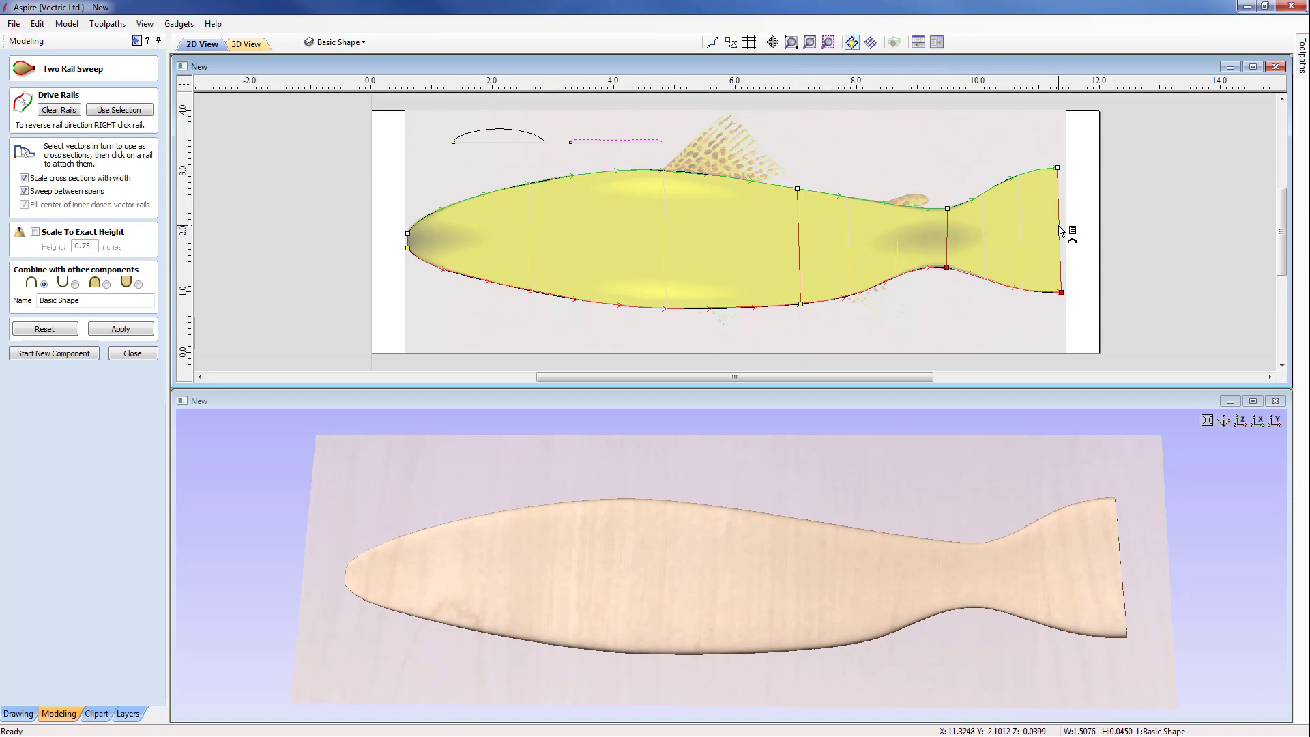
click(134, 330)
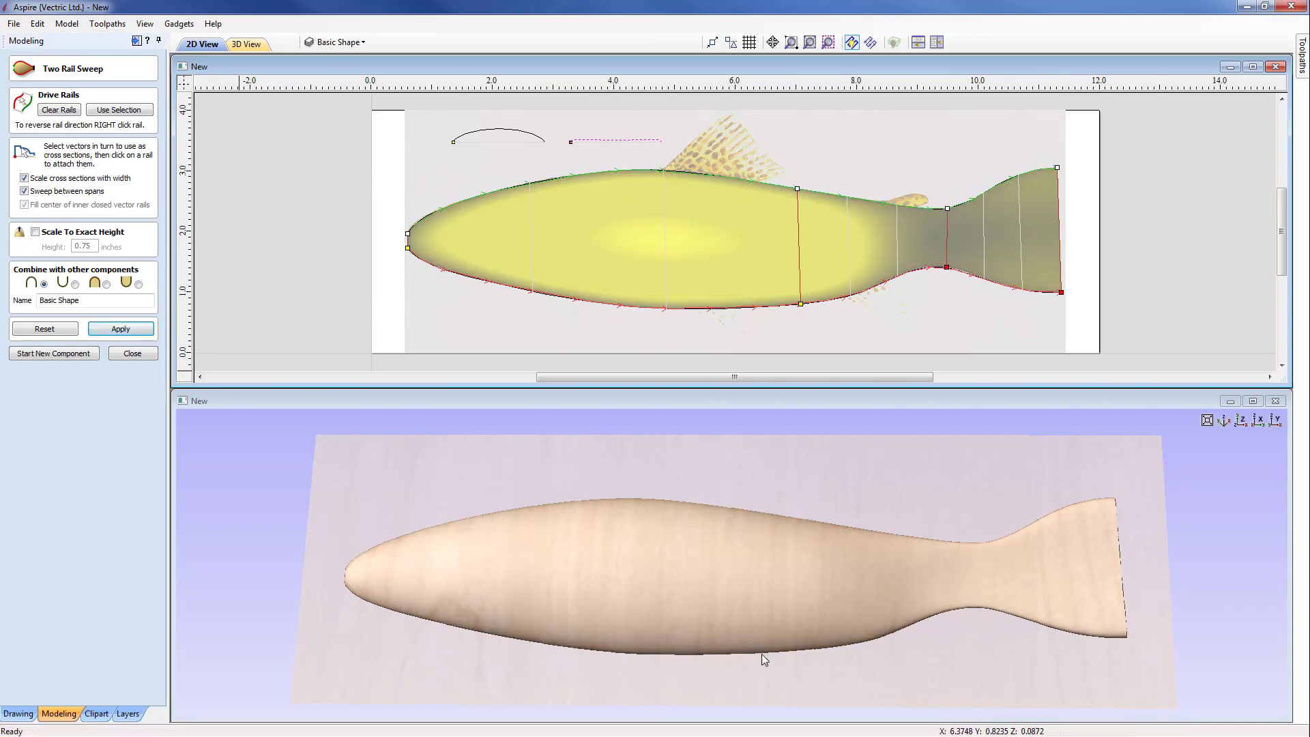
drag(742, 661, 676, 556)
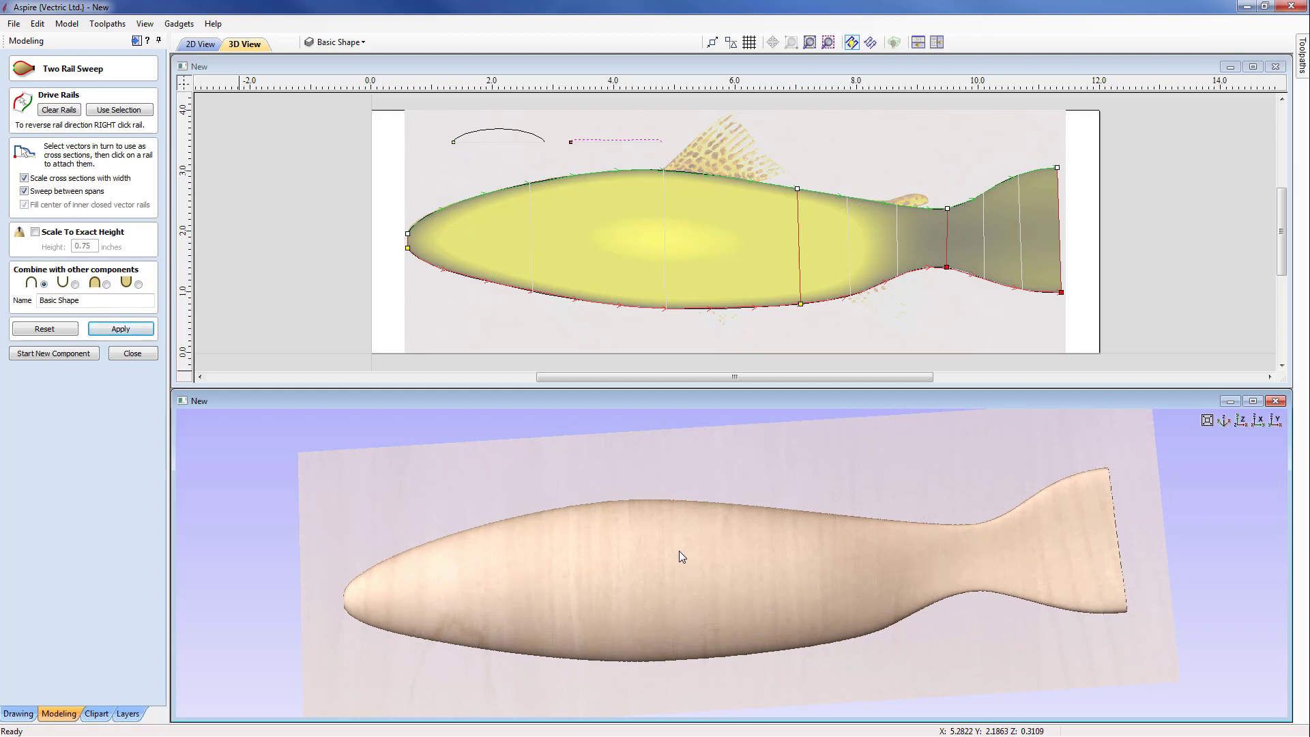
click(132, 353)
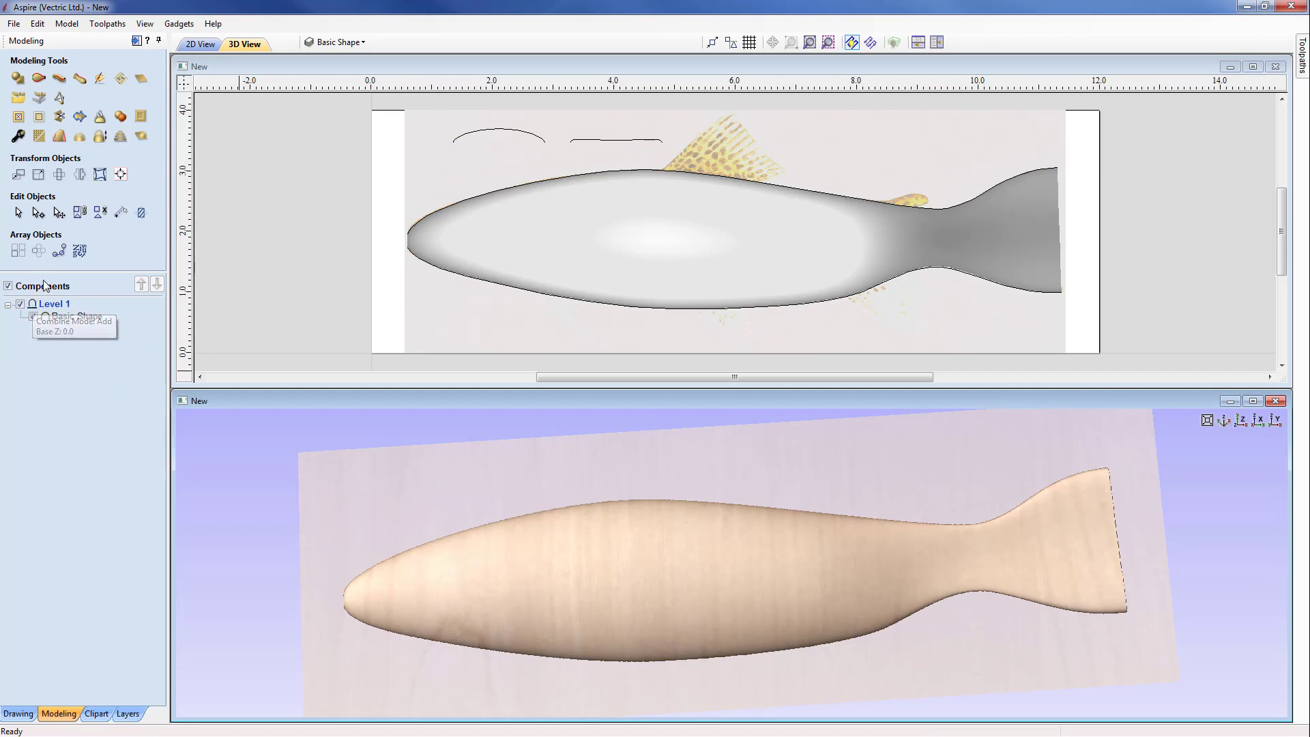
Step: Rename the component level Level 1 as Basic Shape
mouse_move(43, 319)
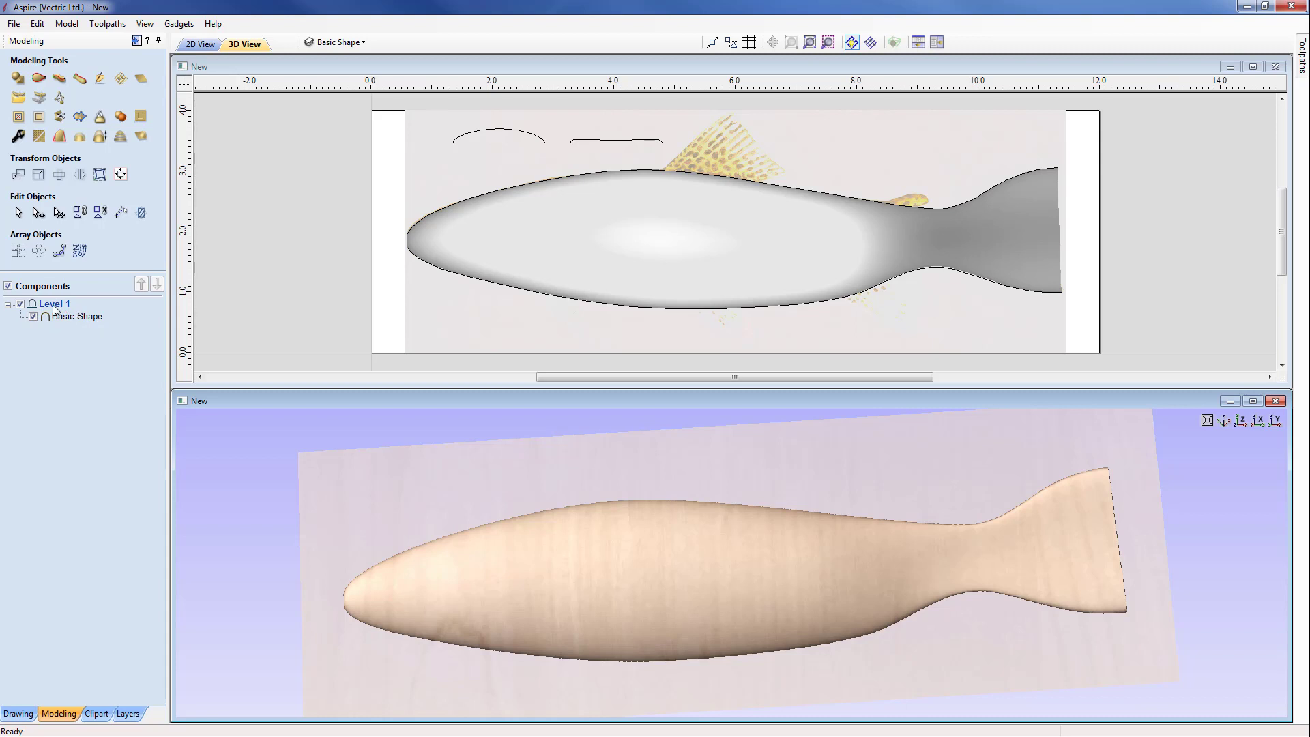
right_click(53, 305)
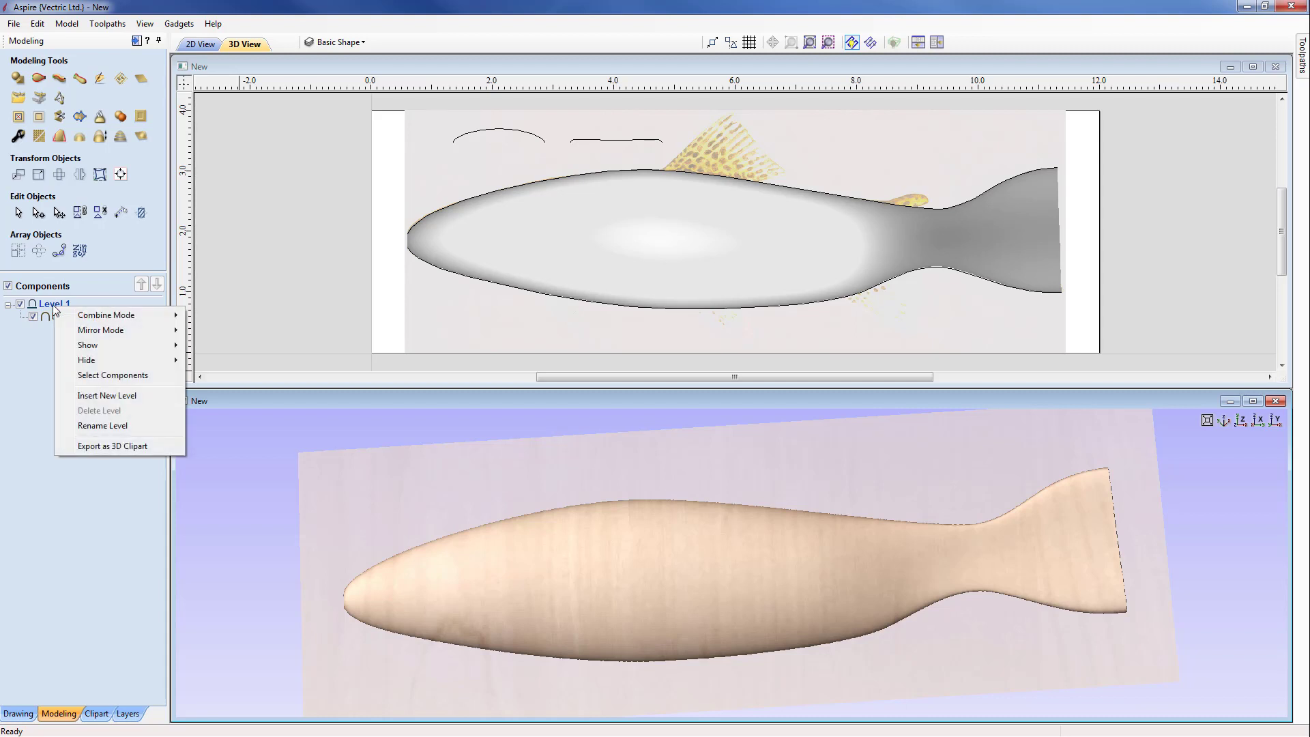
click(96, 426)
text(B)
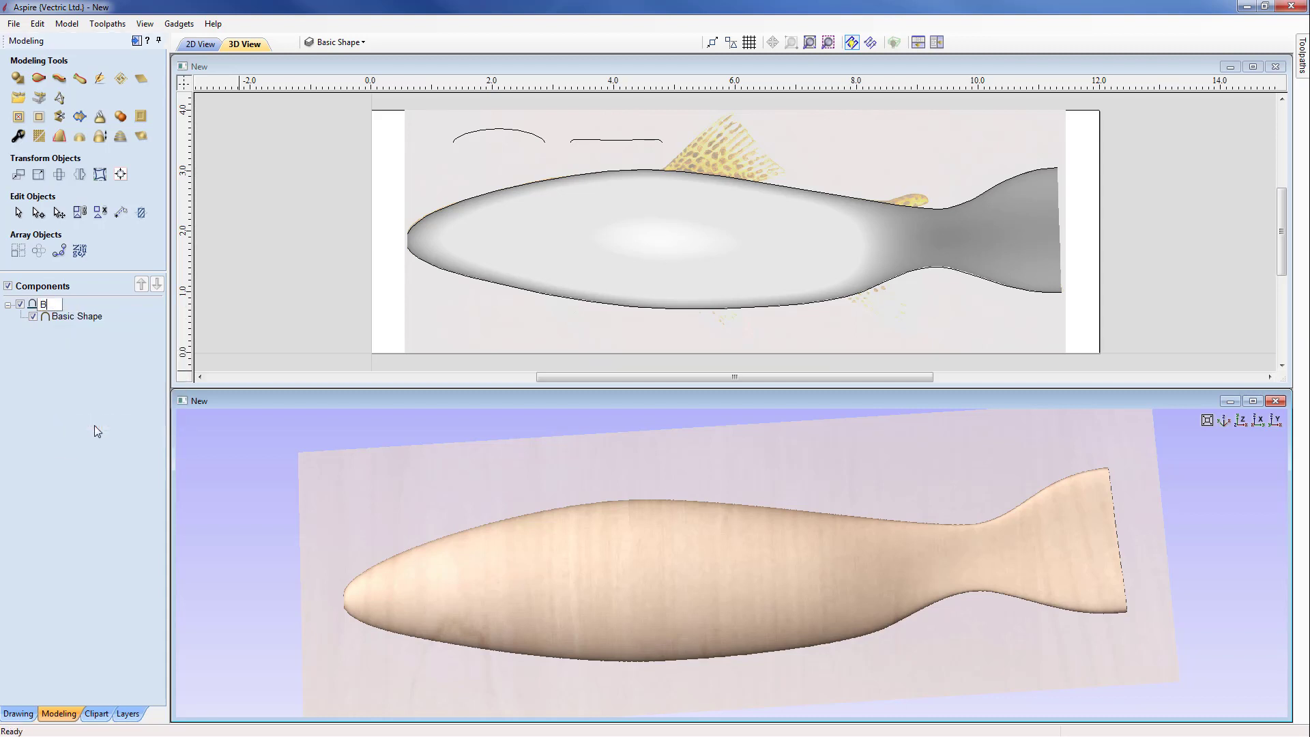
text(asic Shape)
key(Return)
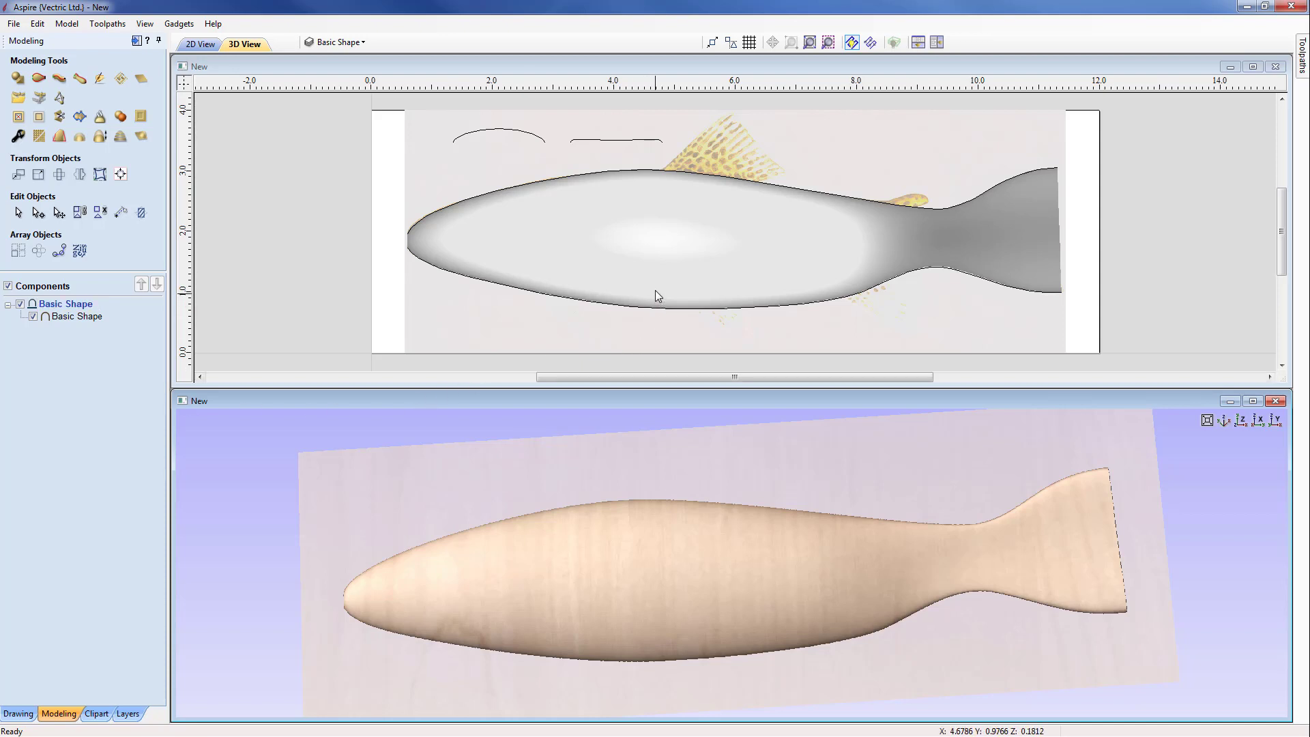
Step: Show the Outline layer and clear the Basic Shape component outside the trout's body outline vector
click(707, 272)
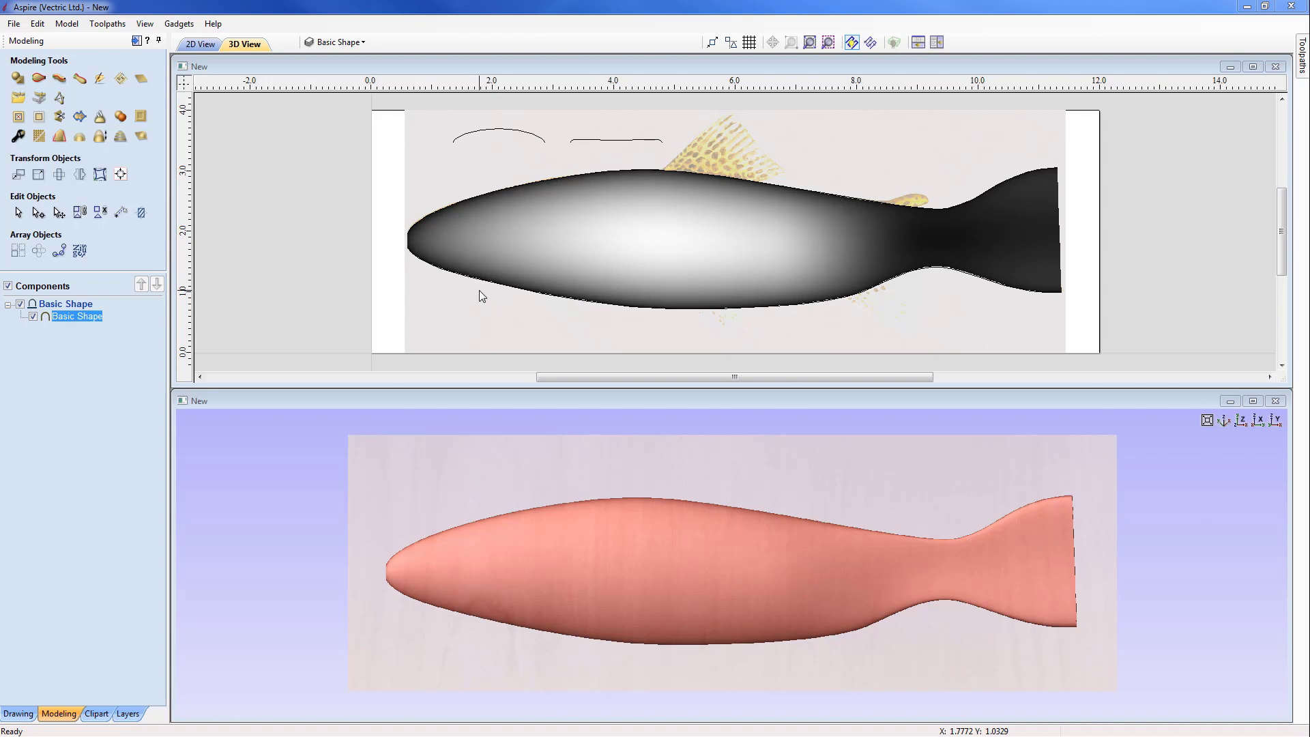
click(339, 42)
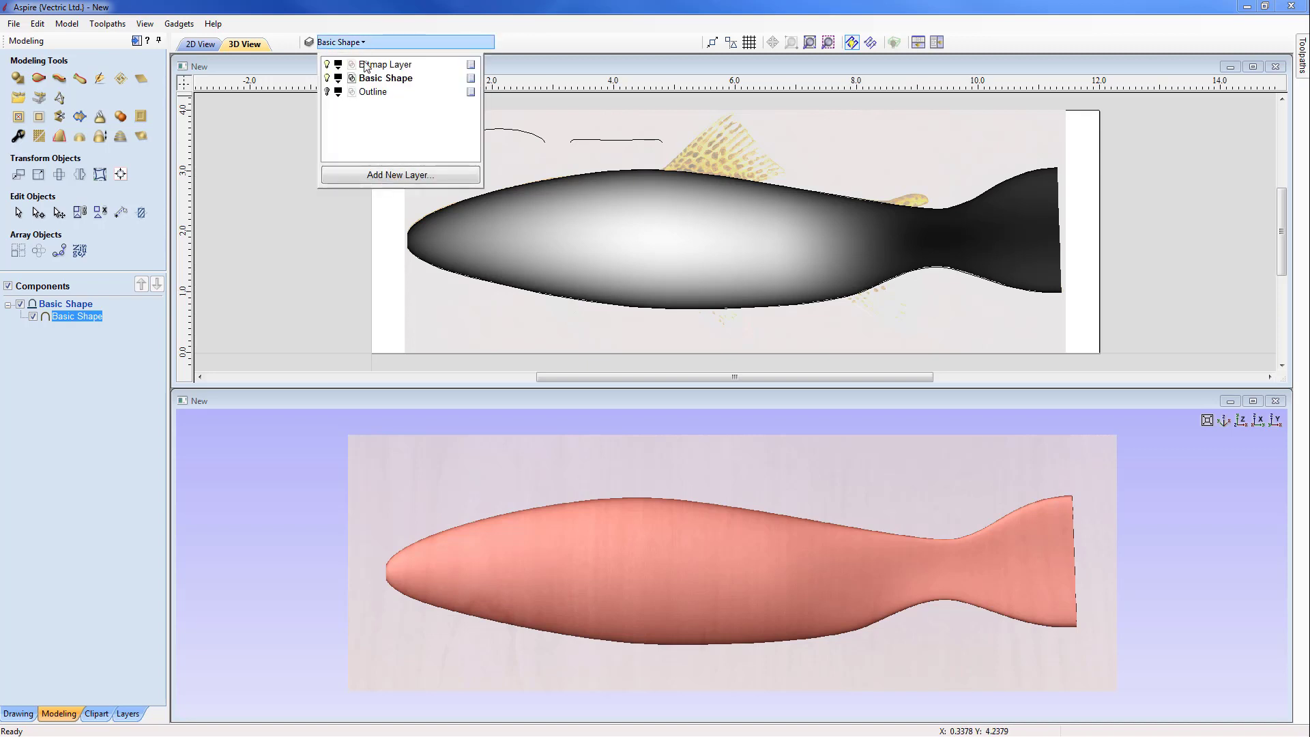
click(327, 91)
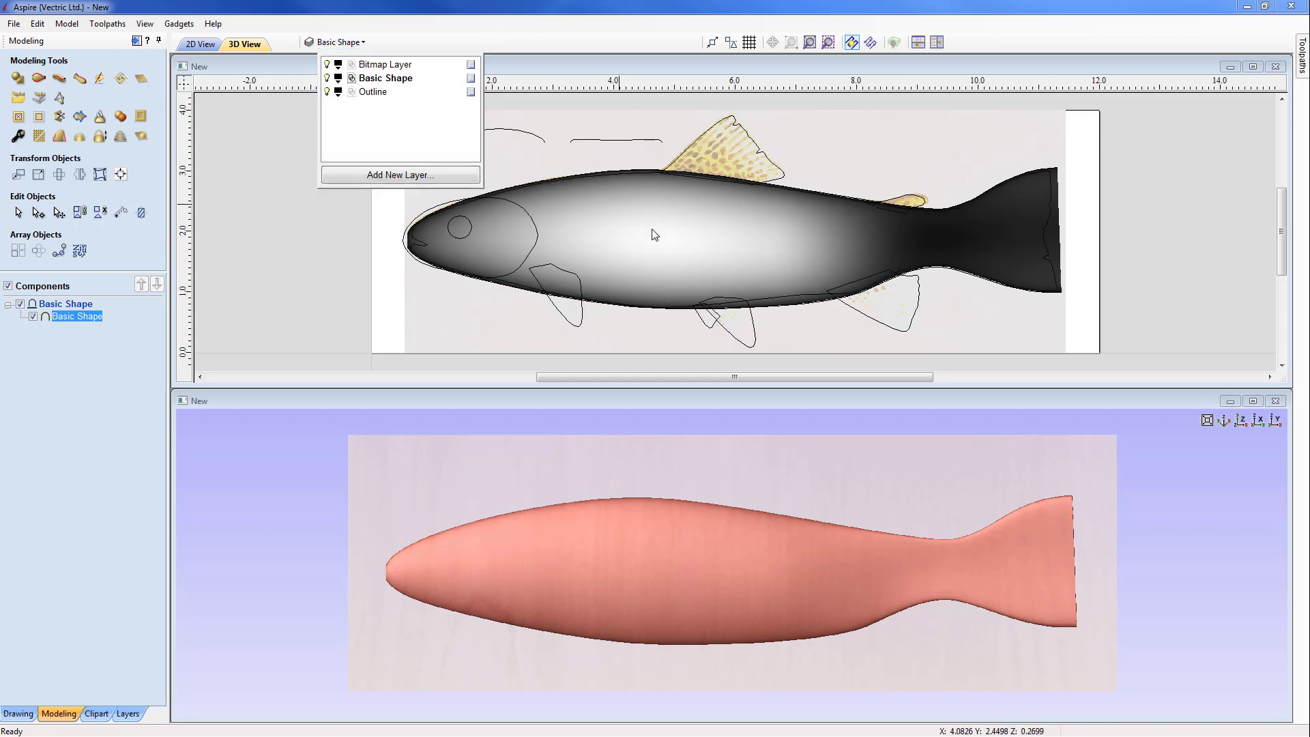
click(655, 309)
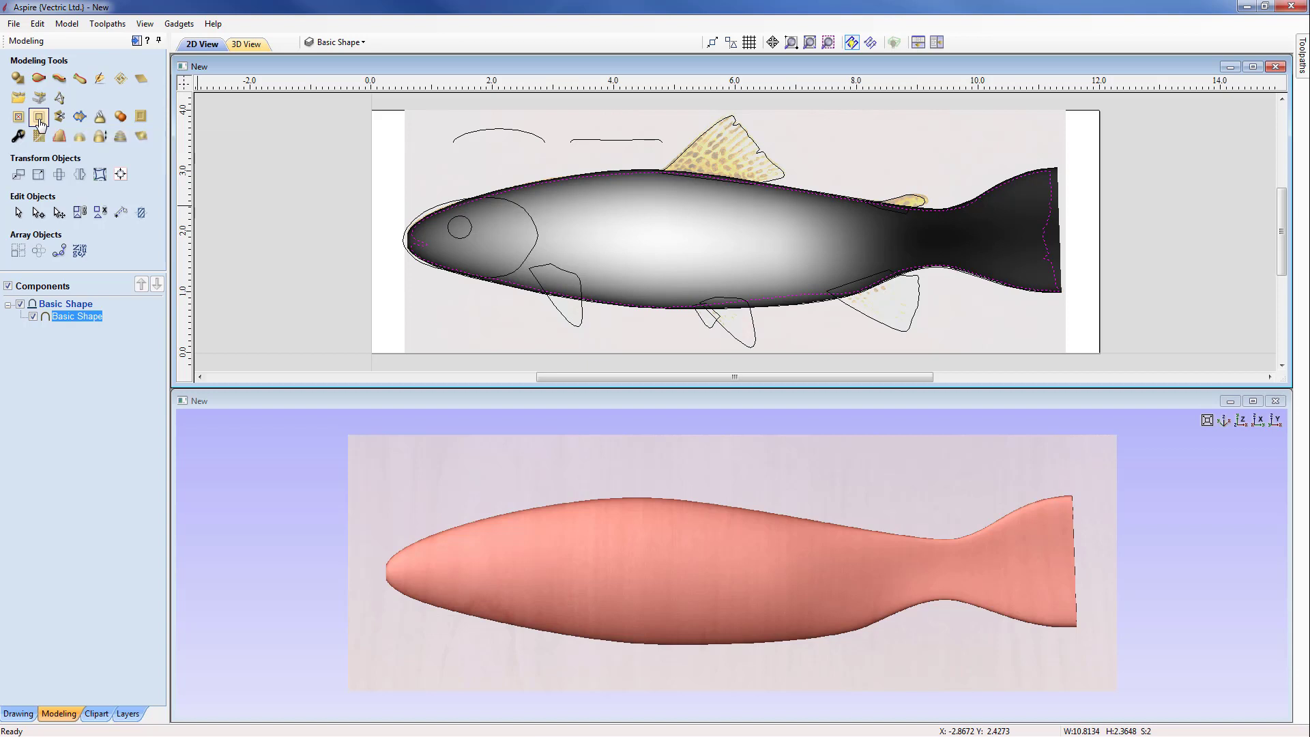
click(38, 117)
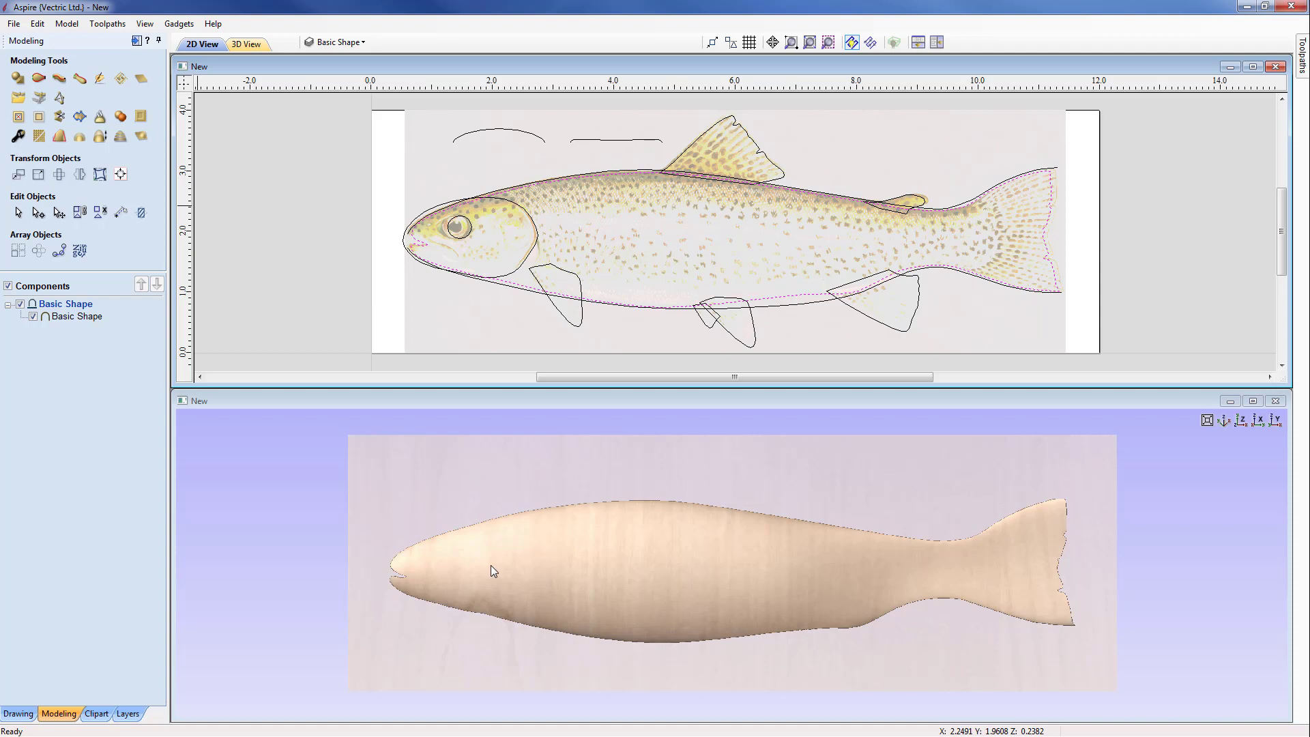
Step: Create a curved-profile shape named Eye from the eye circle, using a 90° angle scaled to an exact height of 0.05 inches
click(464, 237)
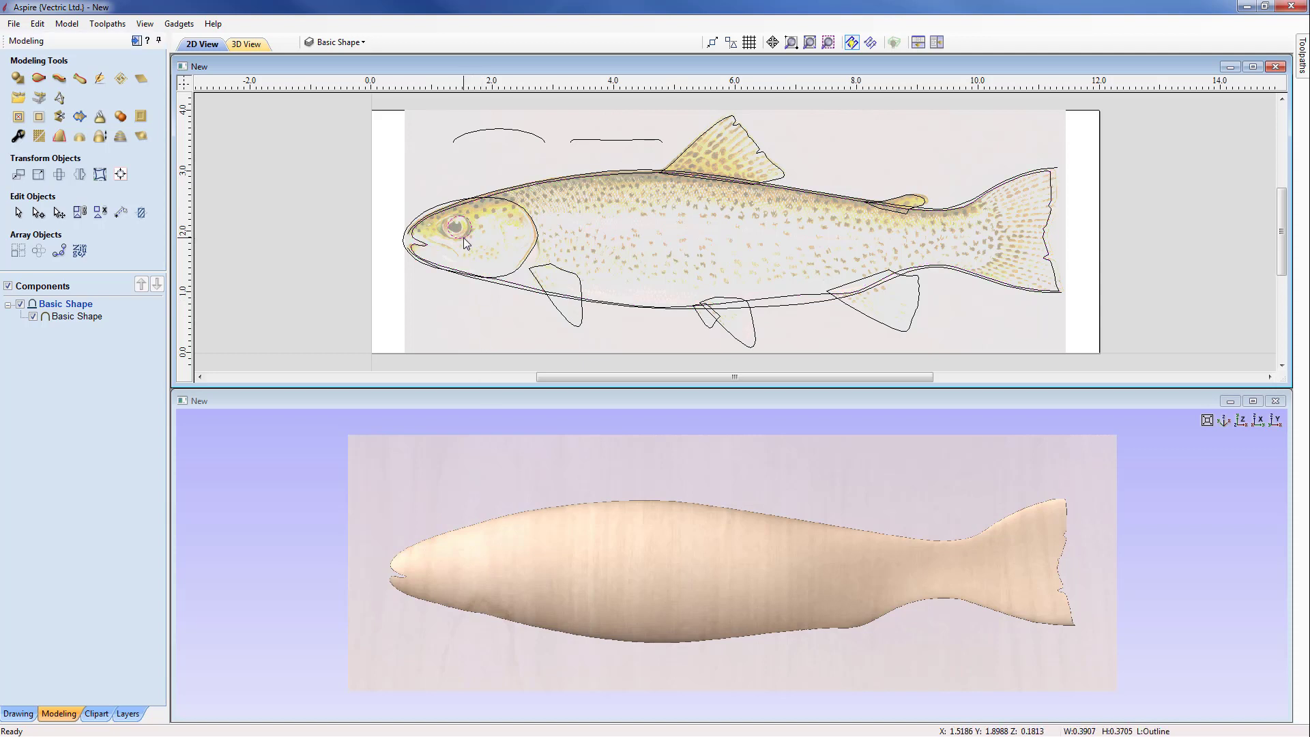
click(19, 80)
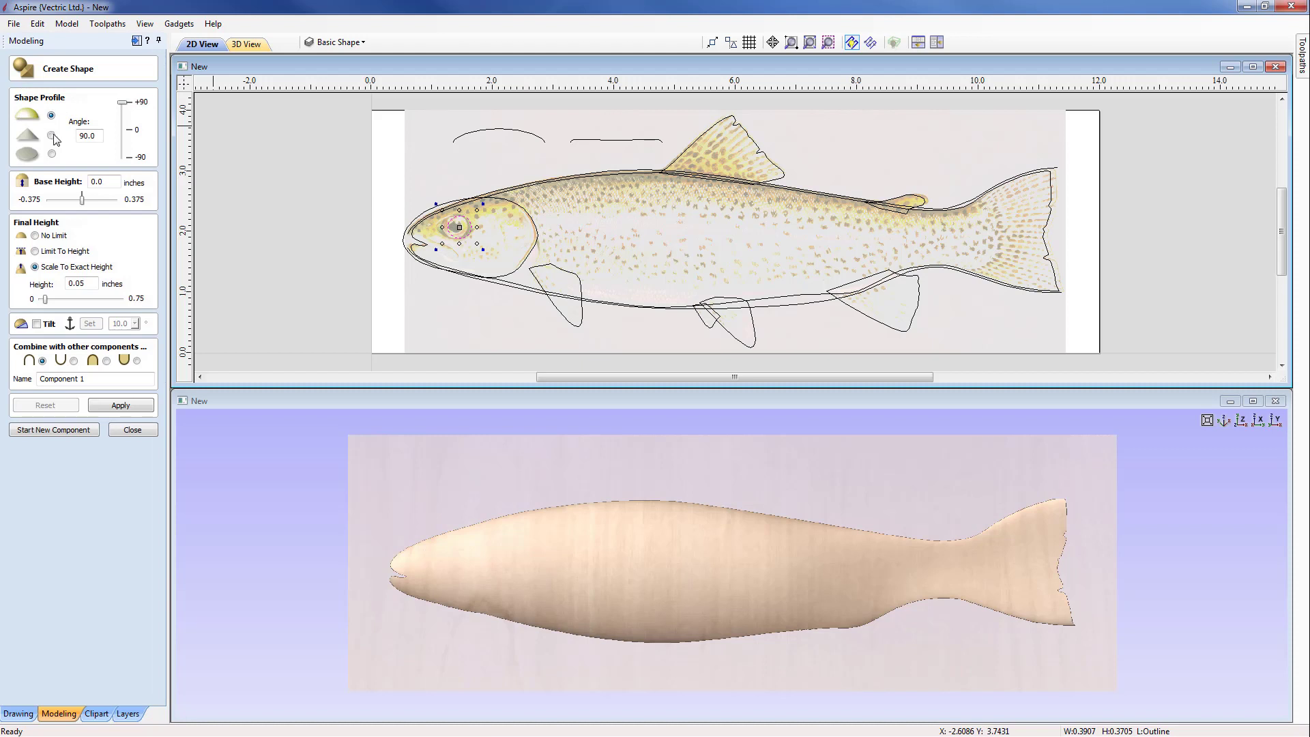
drag(98, 135, 74, 137)
click(86, 282)
click(48, 379)
text(Eye)
click(120, 405)
click(681, 604)
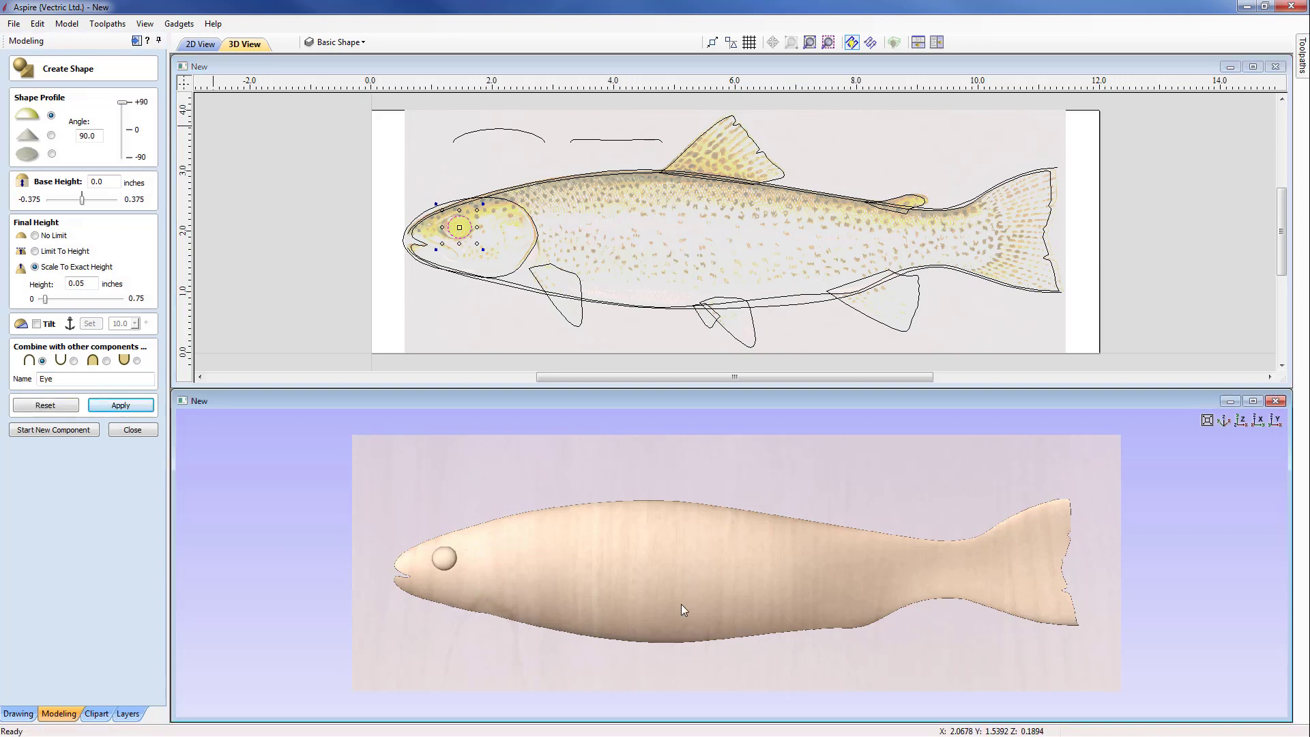
scroll(680, 604, up, 6)
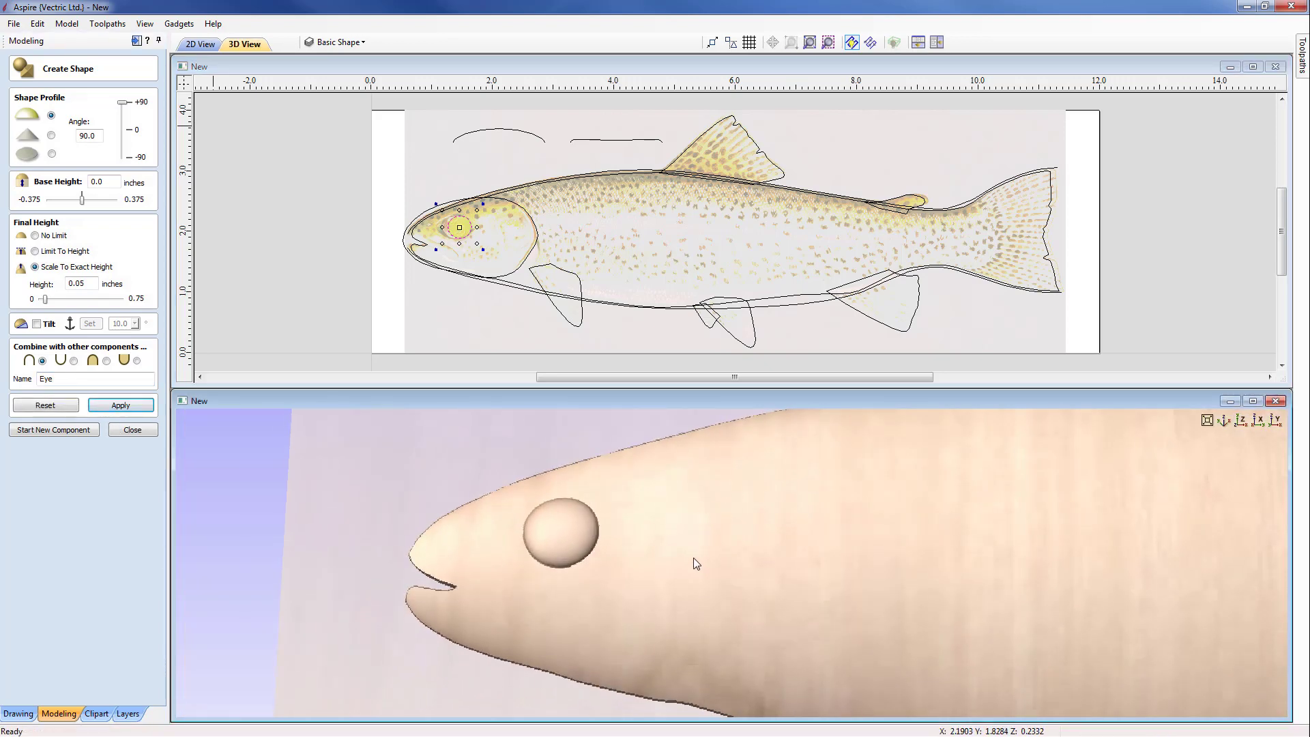
mouse_move(693, 558)
mouse_down()
mouse_move(691, 486)
mouse_move(700, 563)
mouse_up()
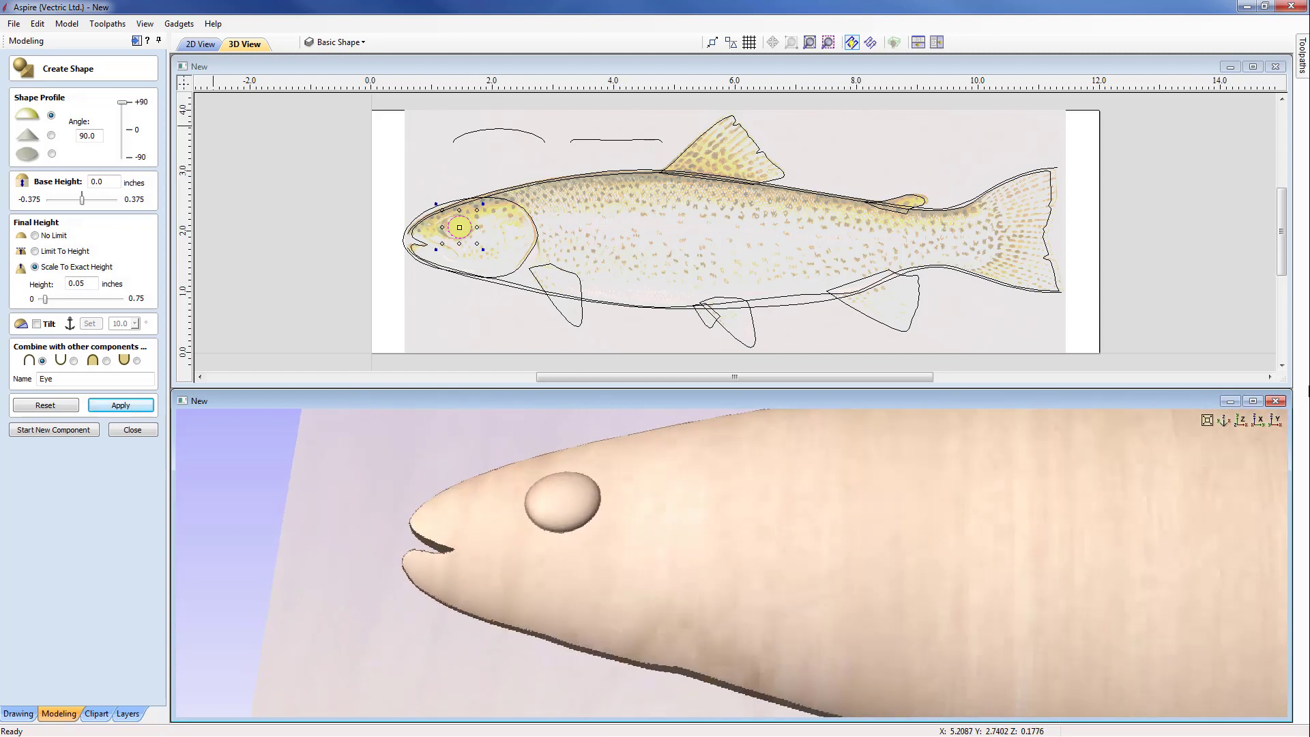
click(1239, 419)
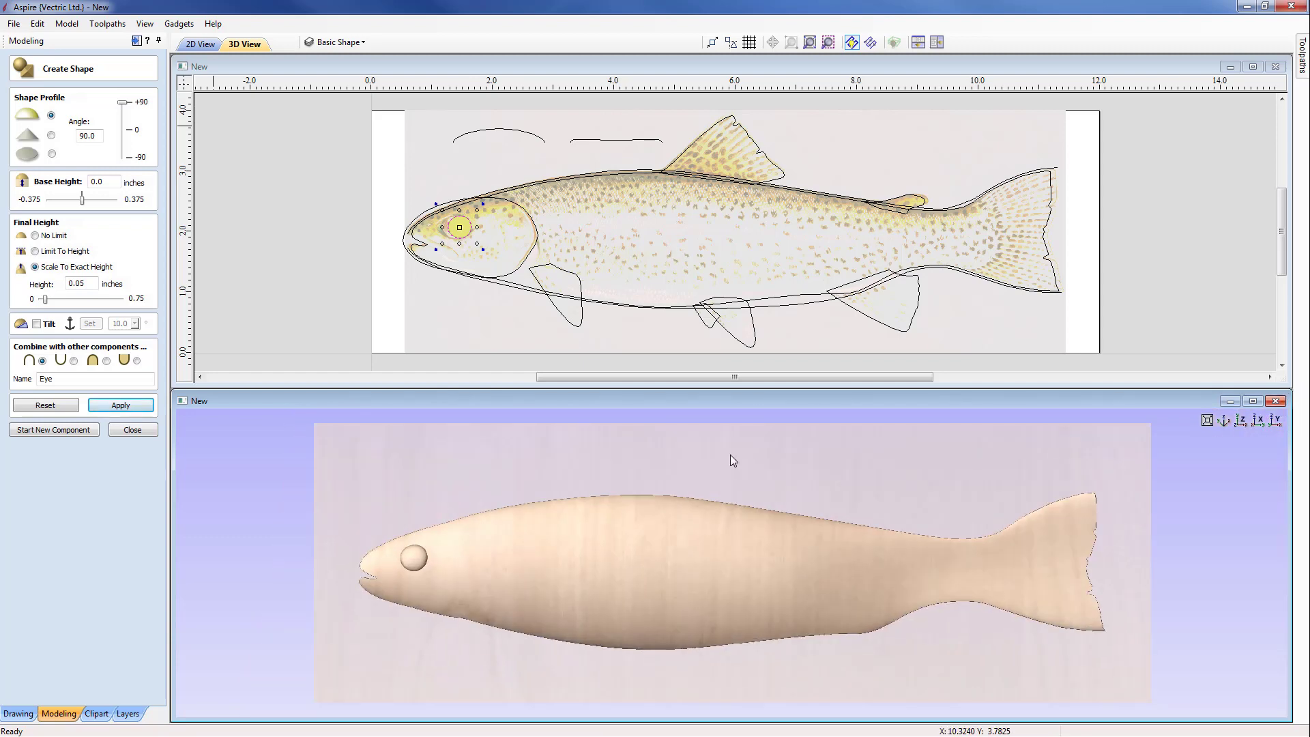
Step: Create a new curved-profile component named Gill from the head outline, with a 5° angle and no height limit
click(50, 430)
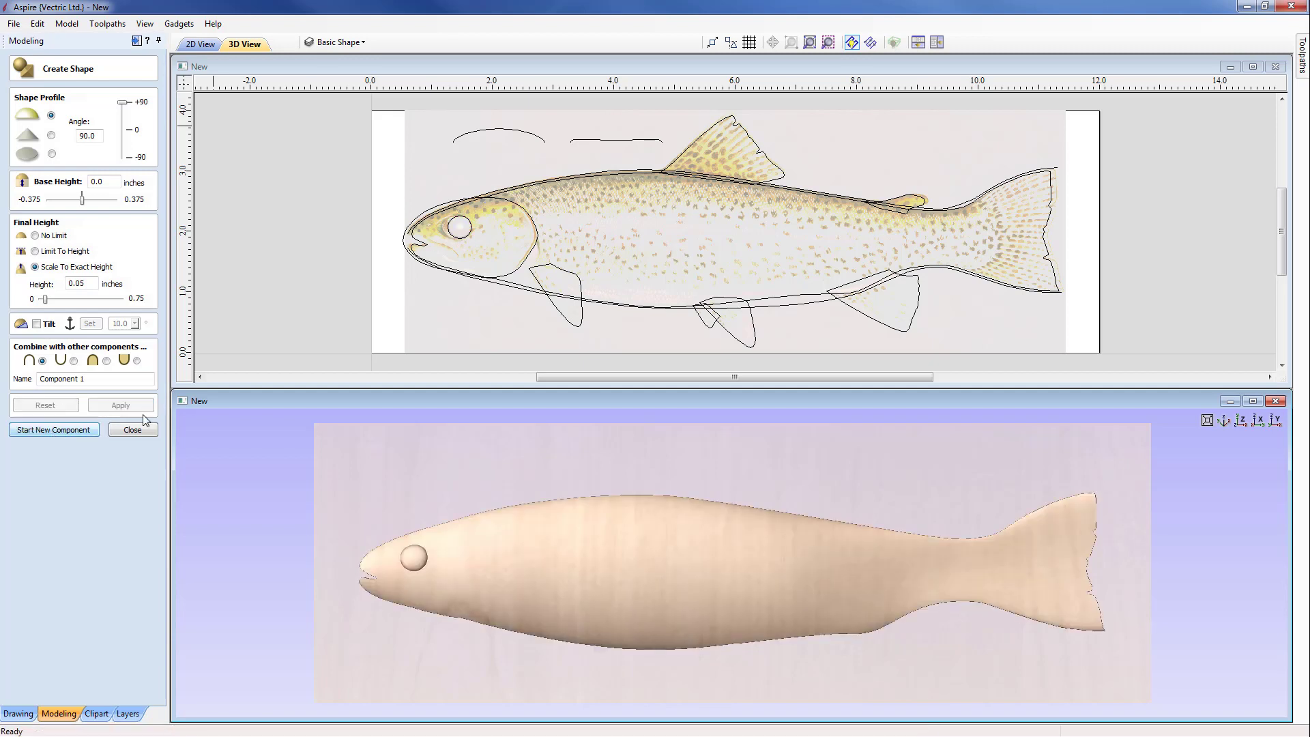
click(516, 276)
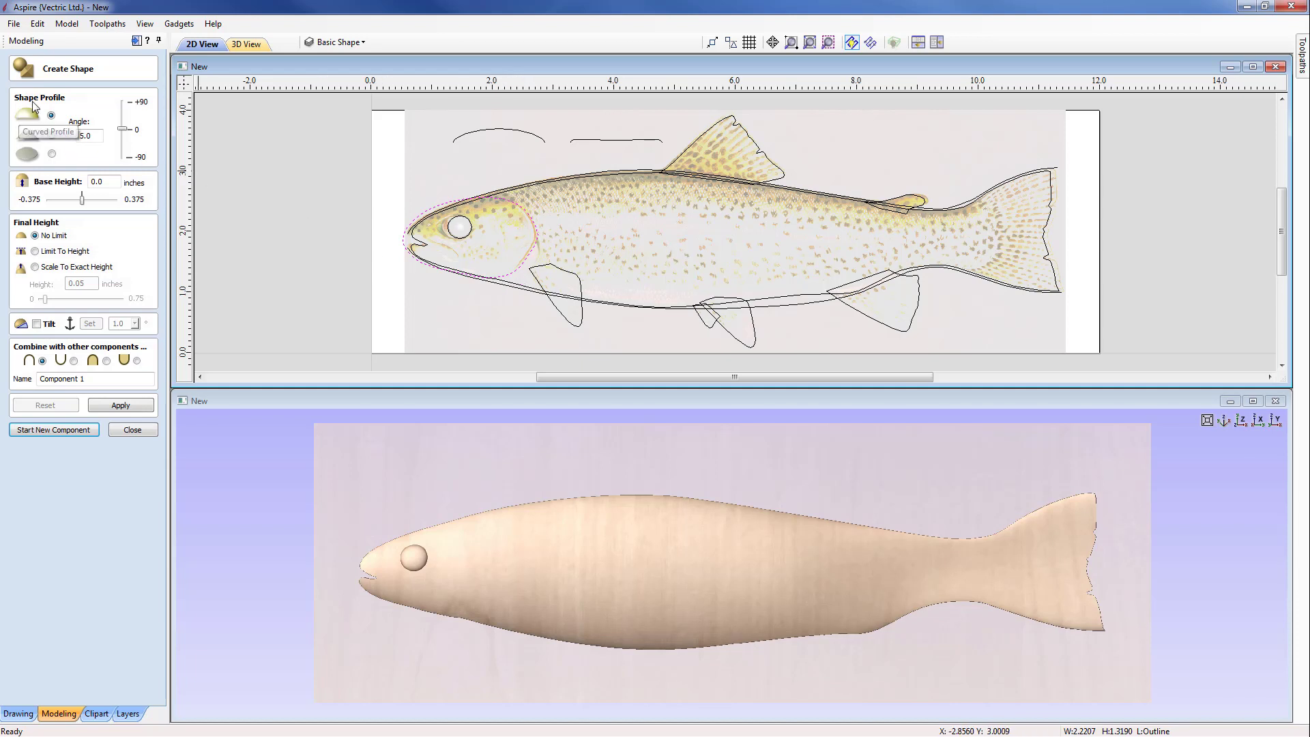
drag(96, 136, 77, 135)
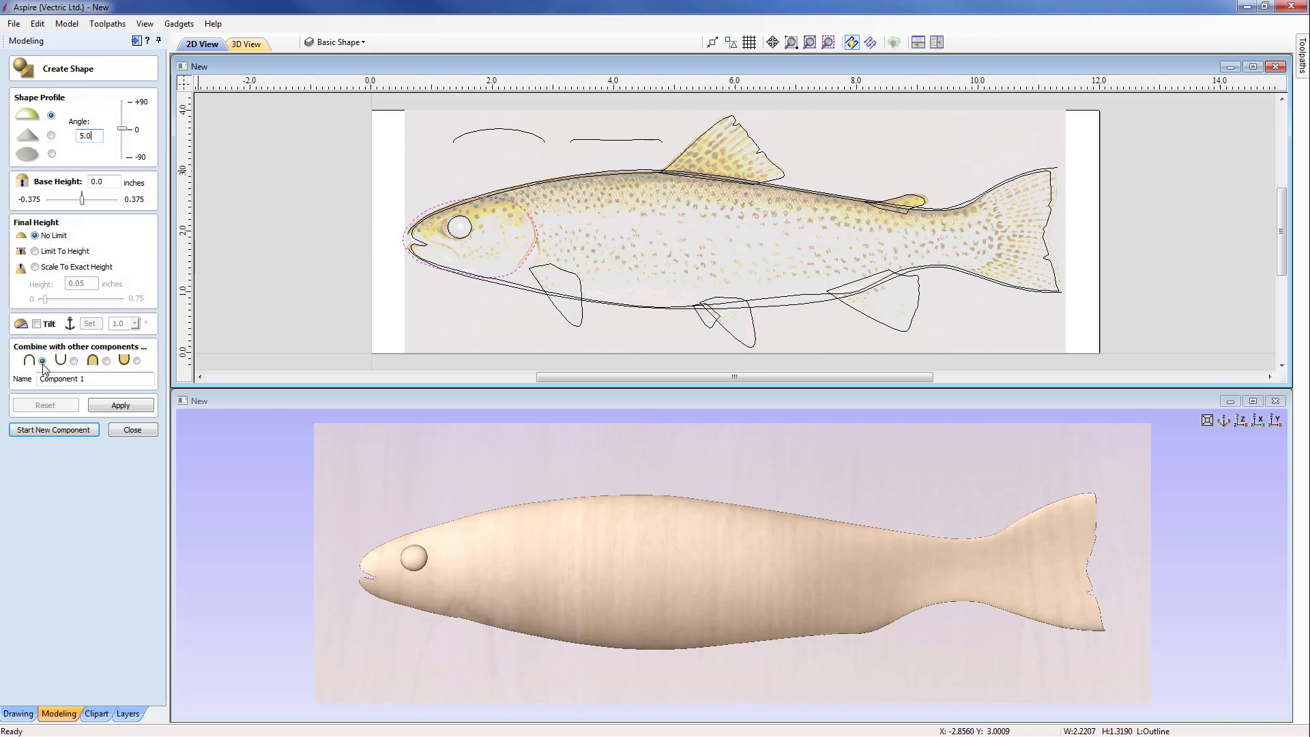
drag(97, 380, 3, 384)
text(Gill)
click(111, 406)
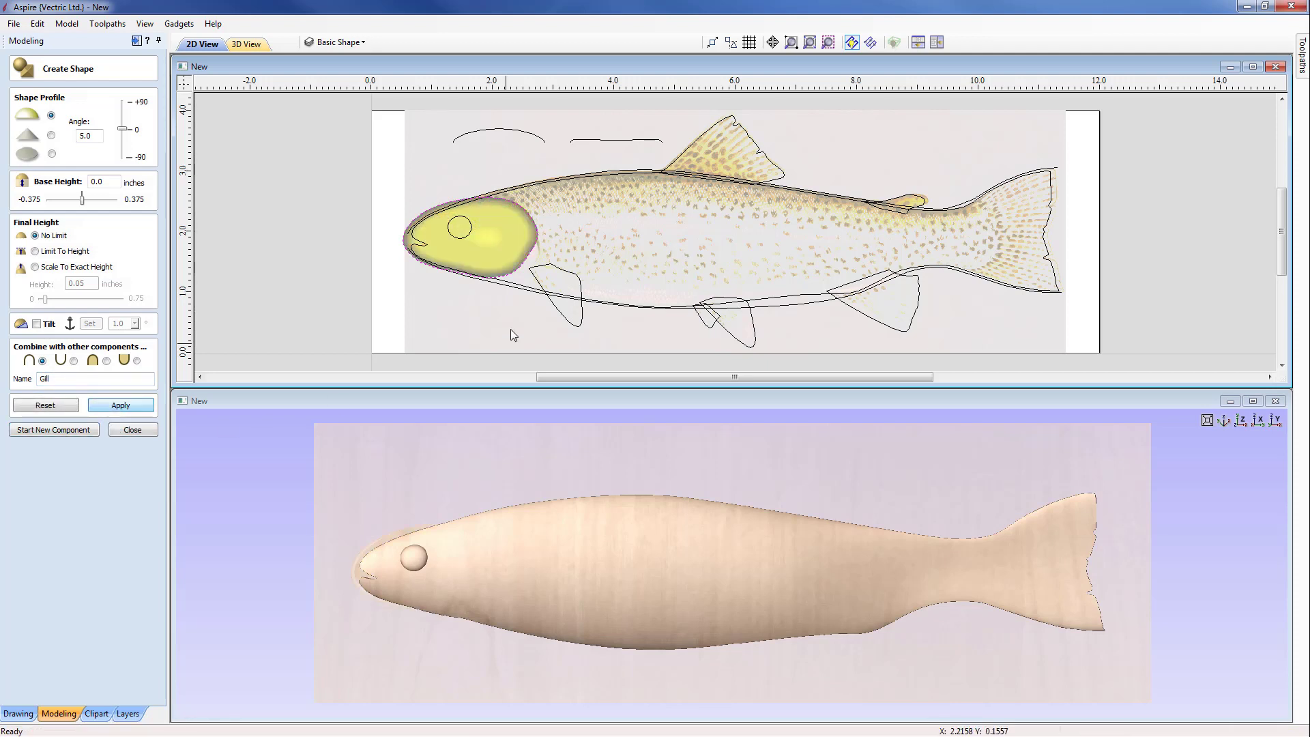
scroll(489, 555, up, 5)
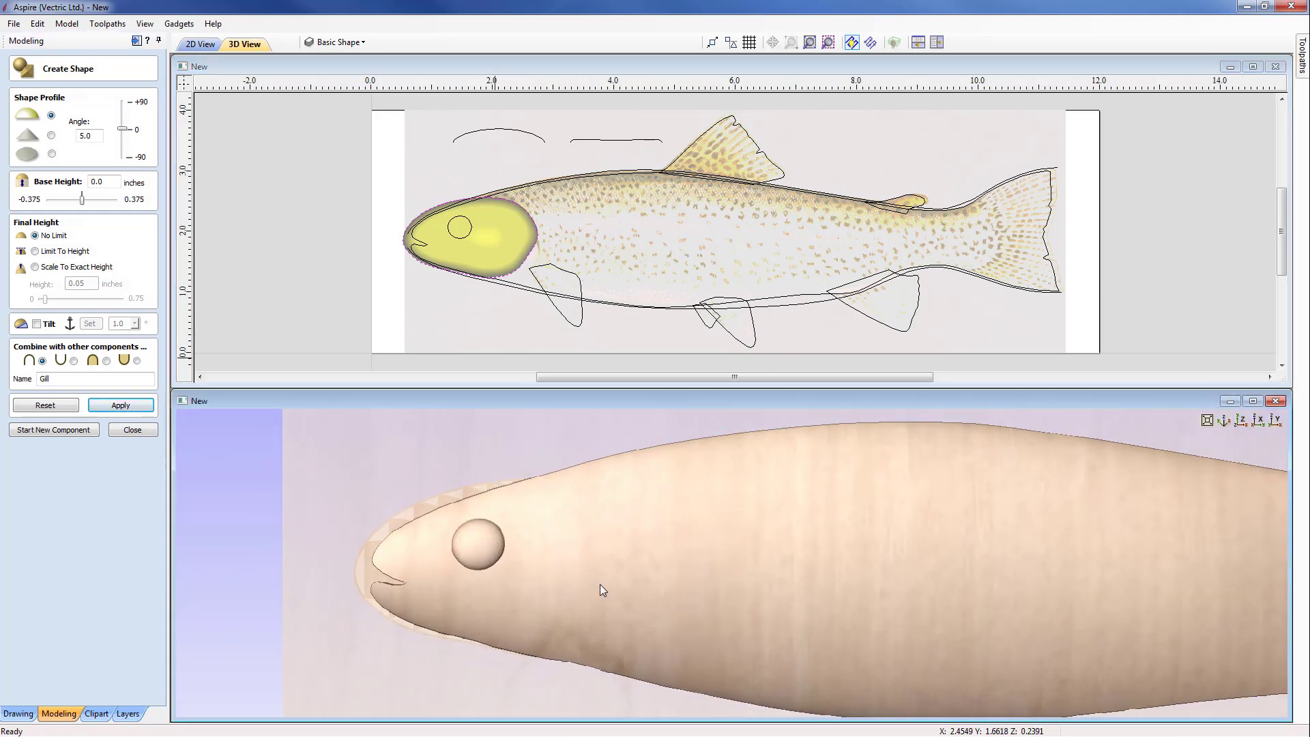
drag(600, 584, 551, 542)
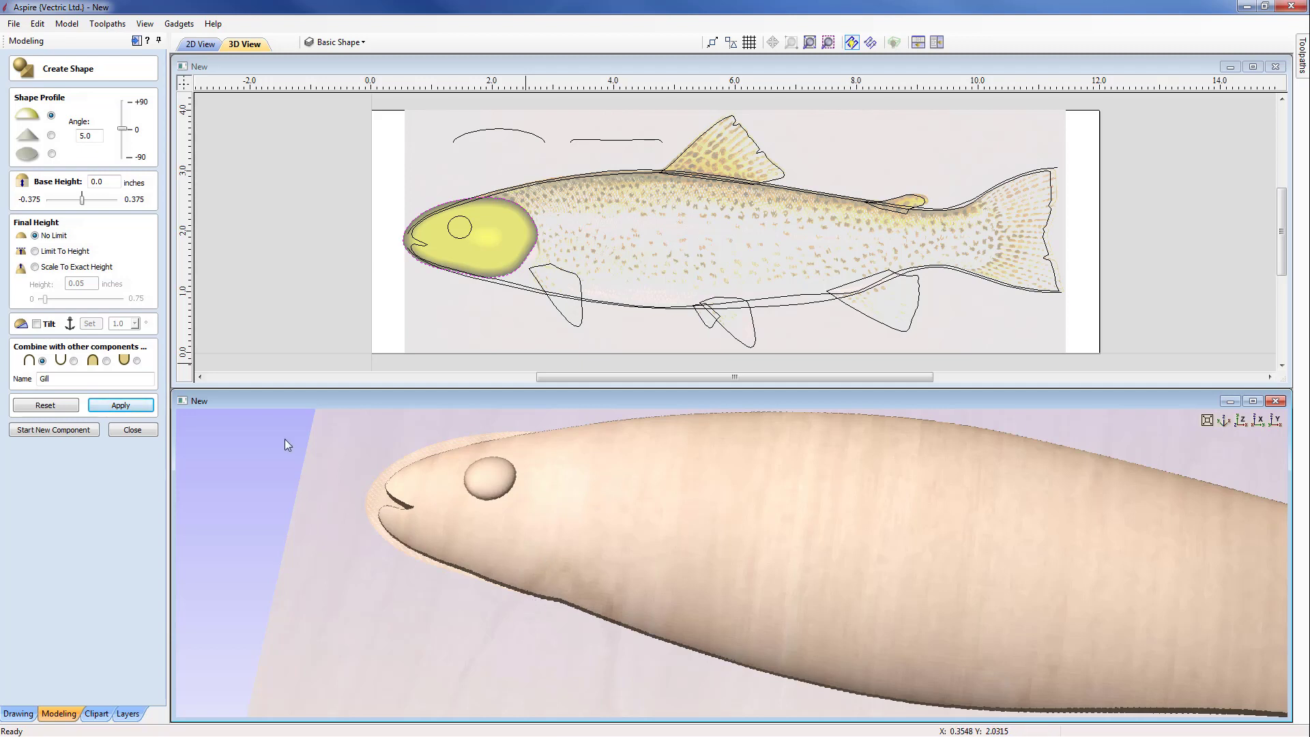
Step: Tilt the Gill shape by 1° along a horizontal direction from in front of the snout to behind the gill, and finish the shape
click(36, 324)
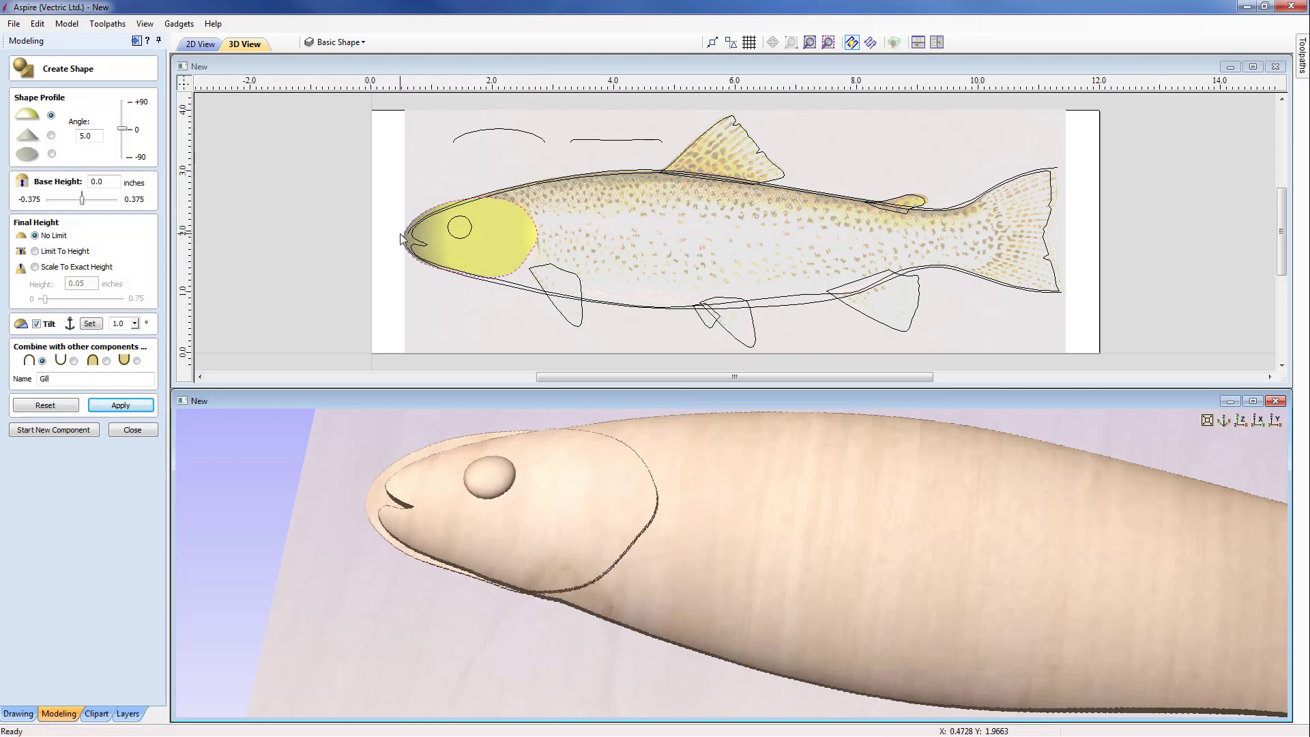
click(92, 324)
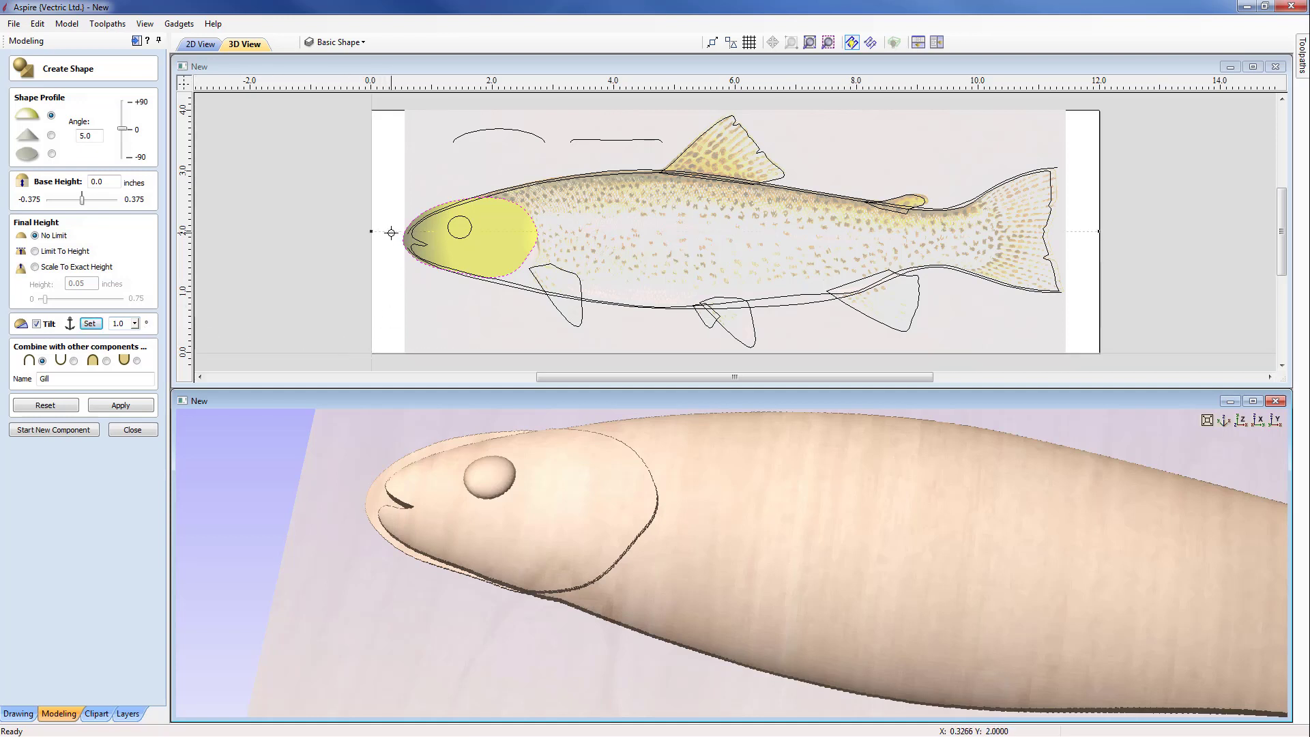
key(F2)
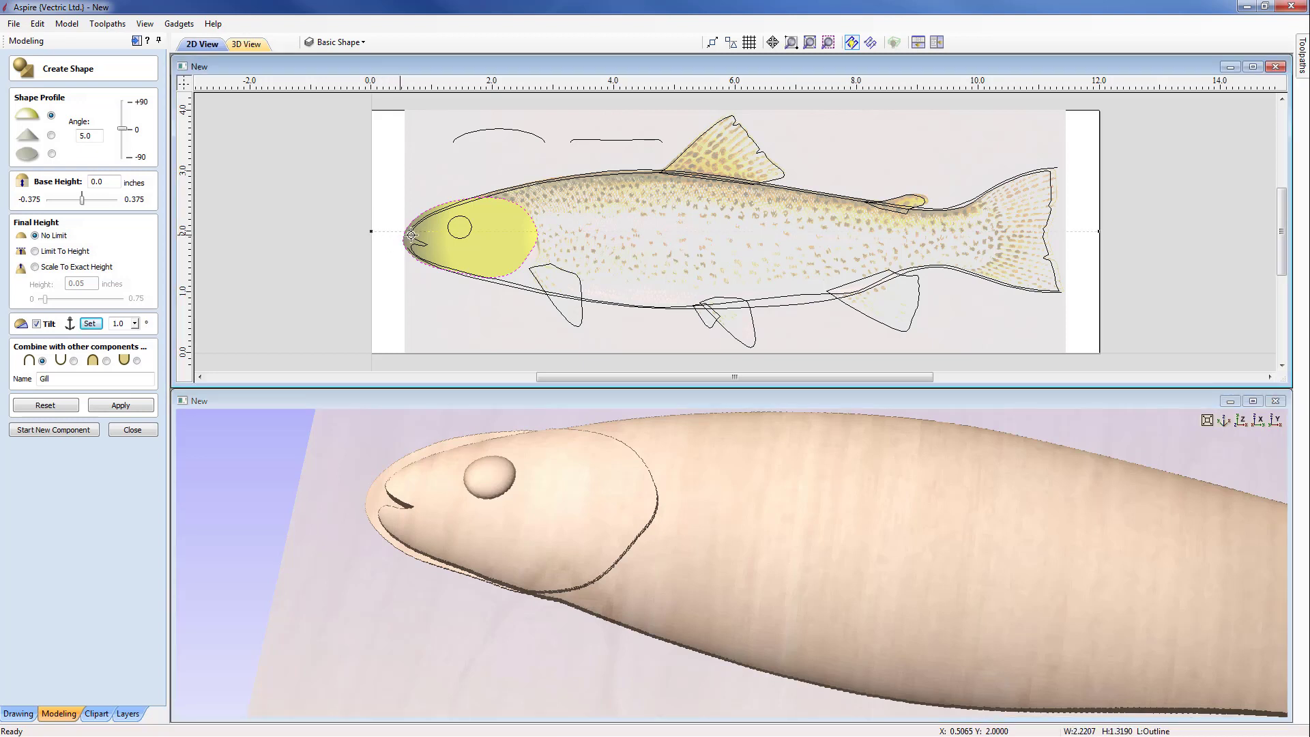
click(550, 236)
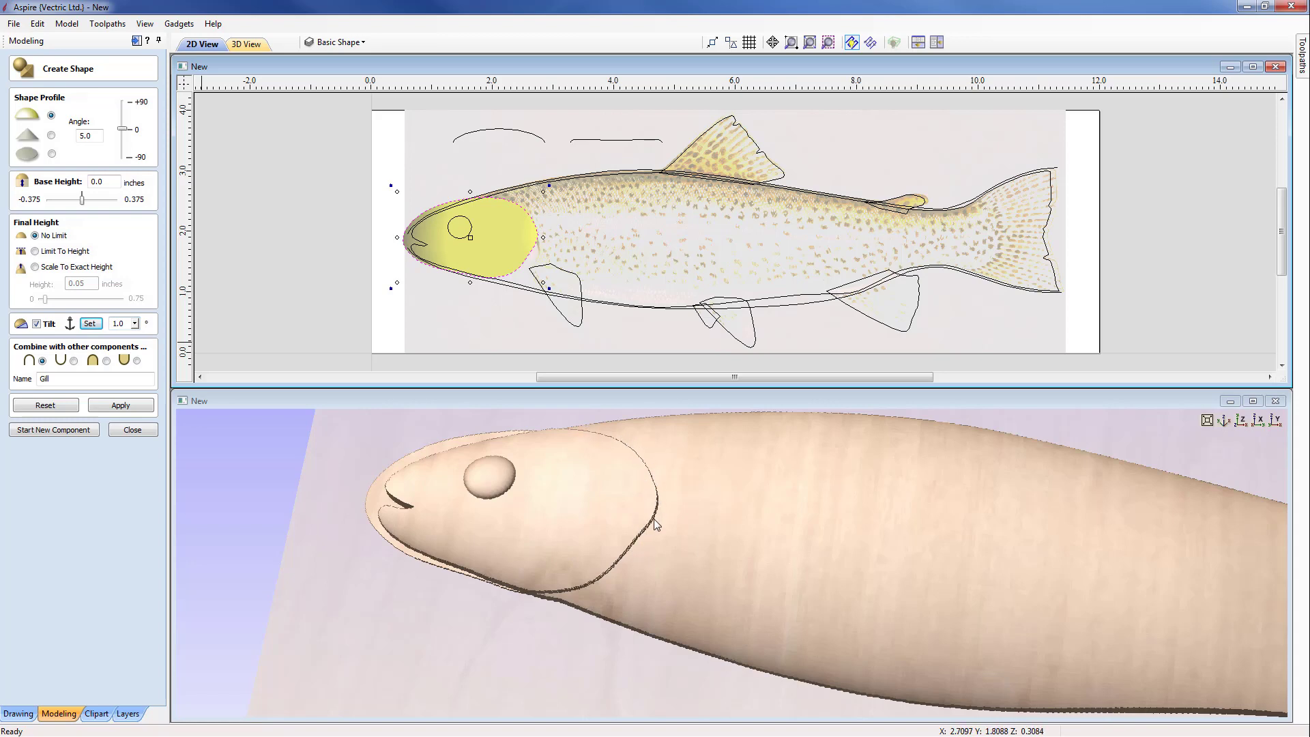
drag(743, 600, 625, 580)
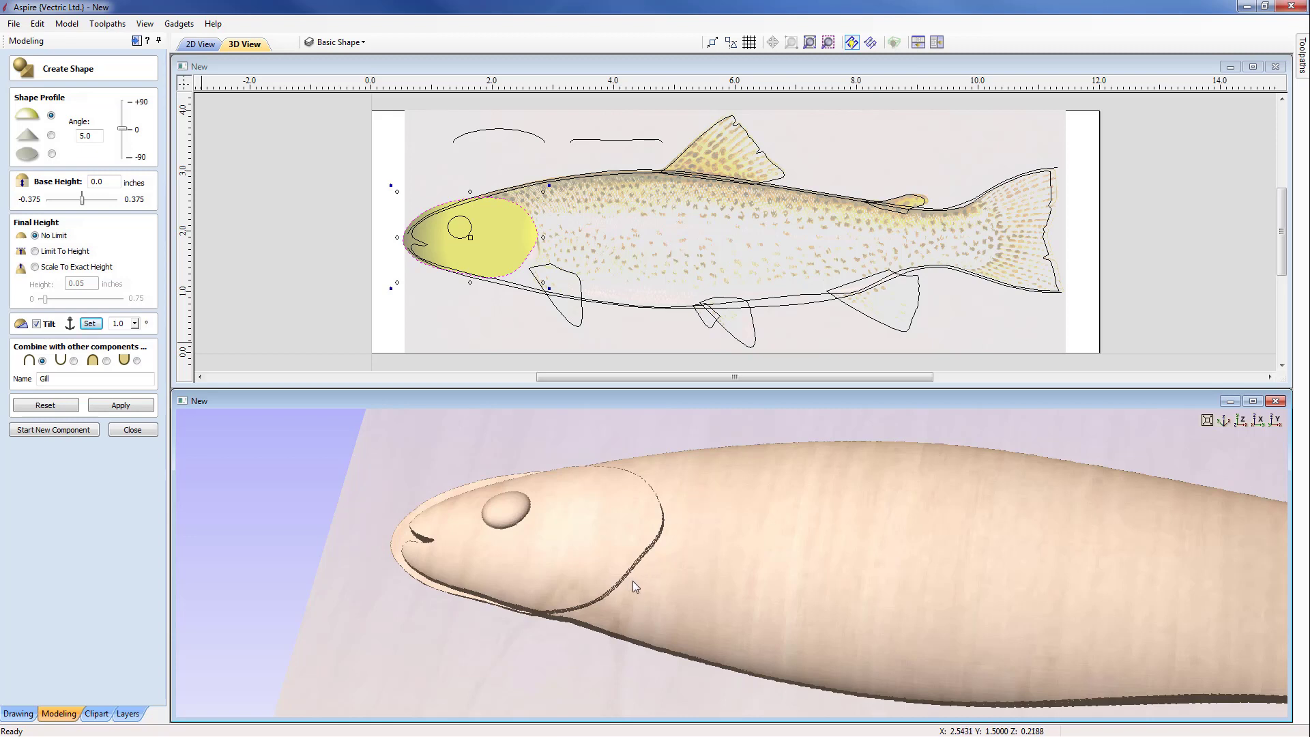
click(134, 429)
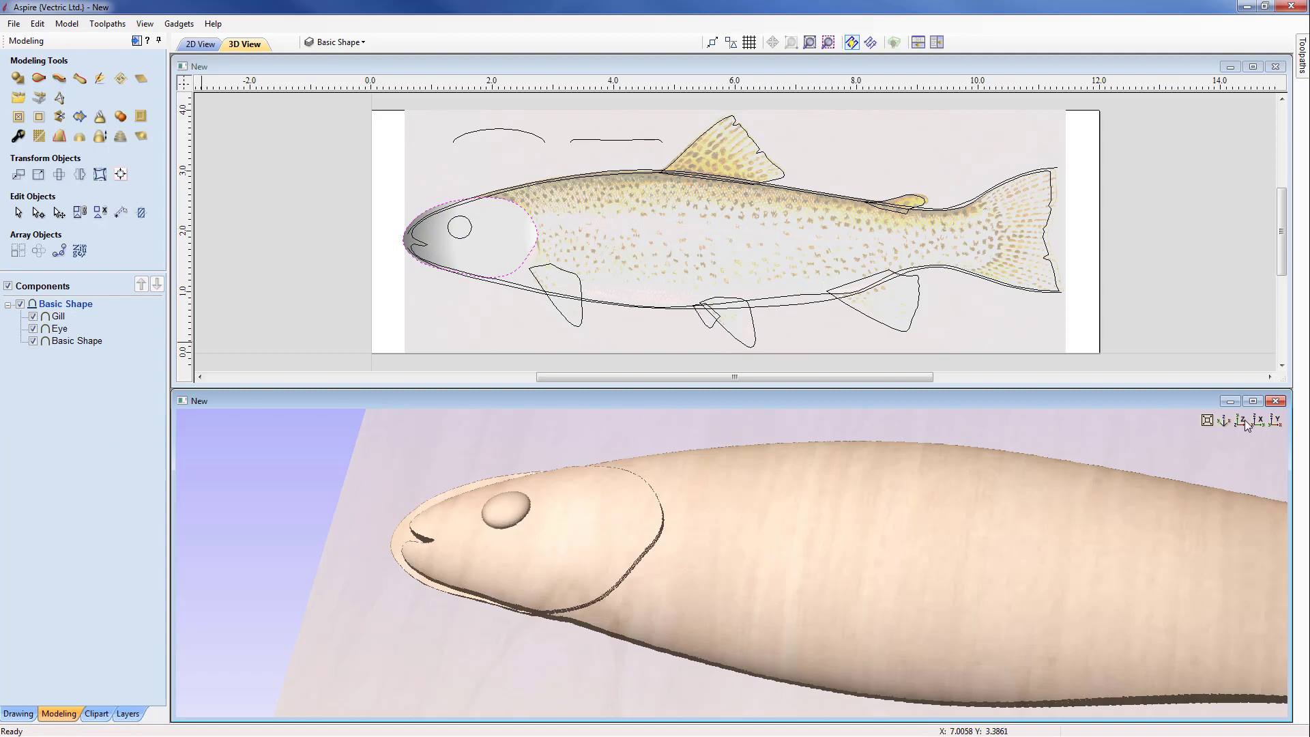
Step: Clear the areas of the Gill and Basic Shape components outside the trout's body outline vector
click(1243, 421)
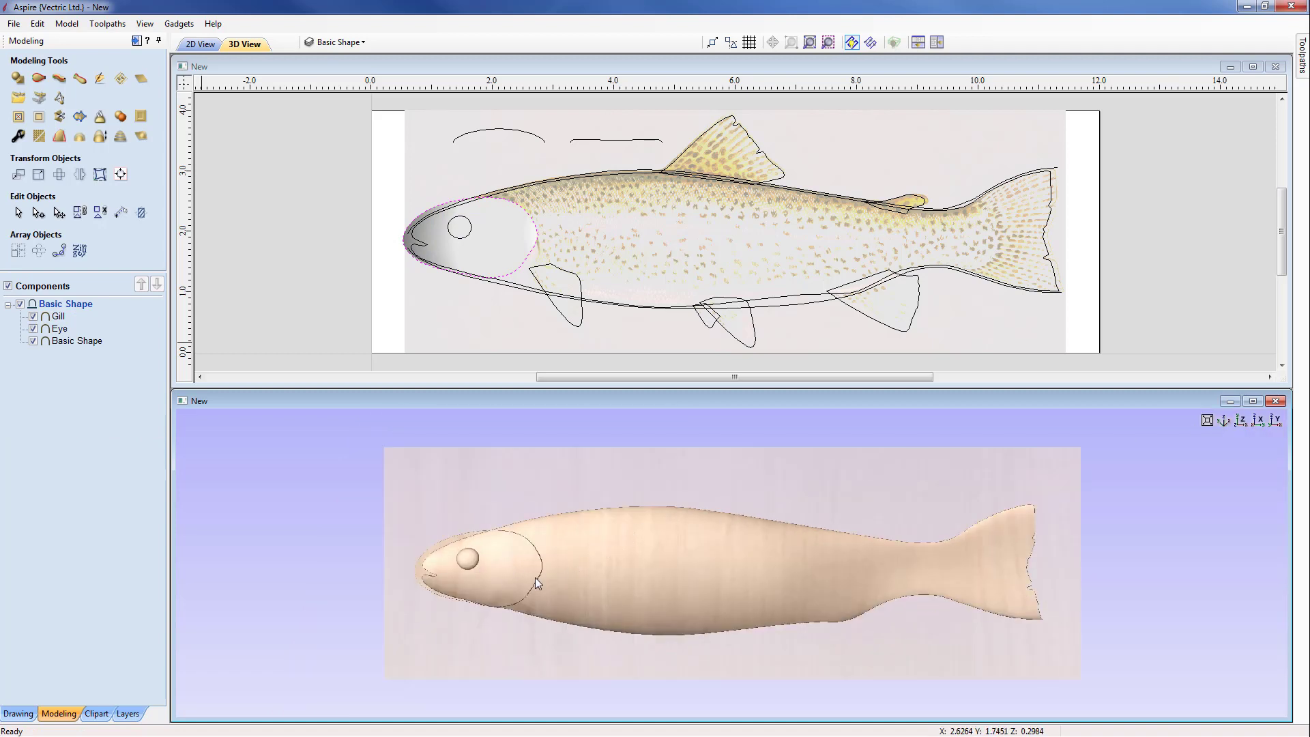
scroll(578, 537, up, 4)
click(475, 523)
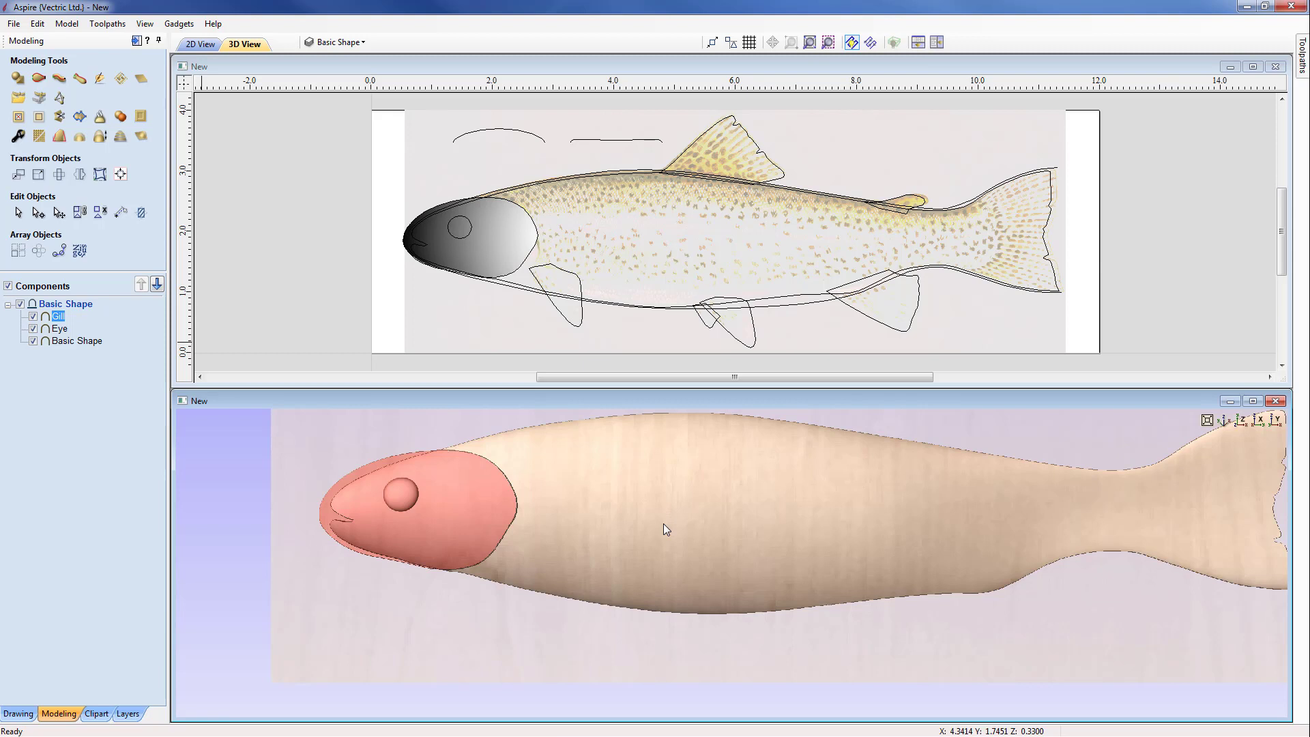
shift+click(618, 519)
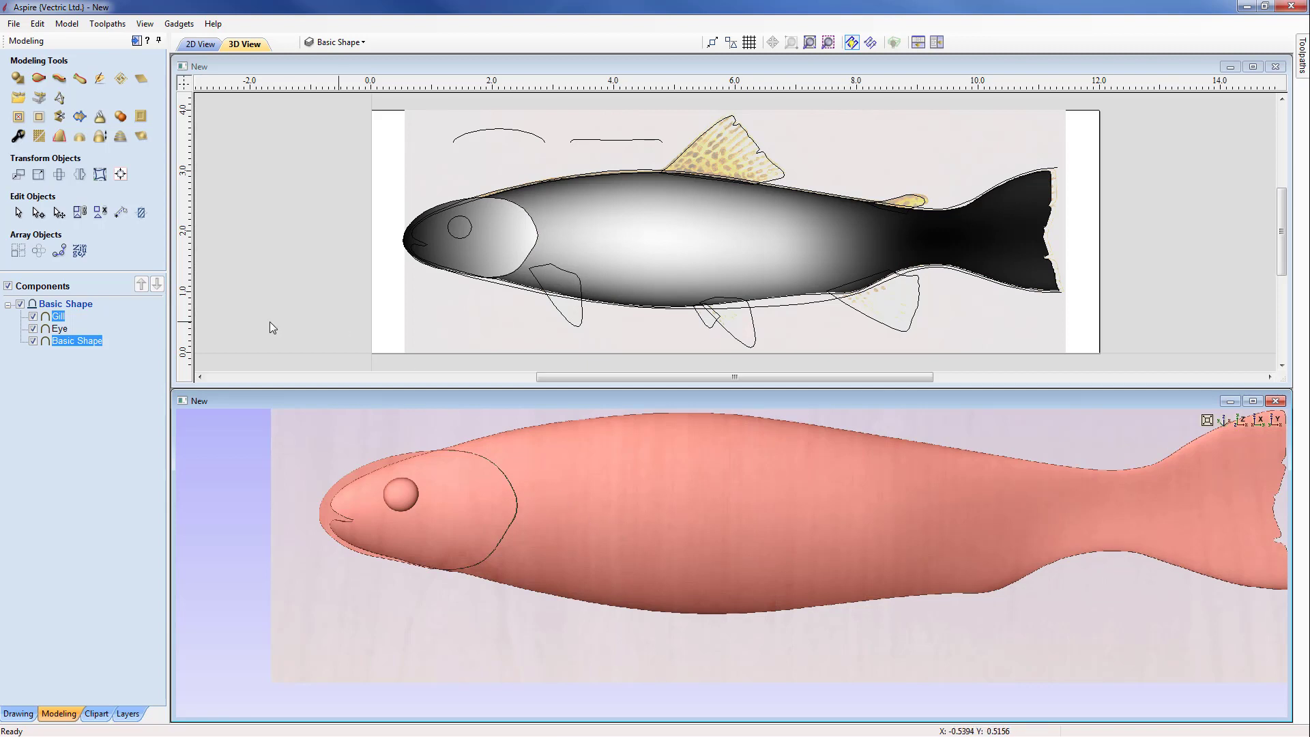
click(42, 119)
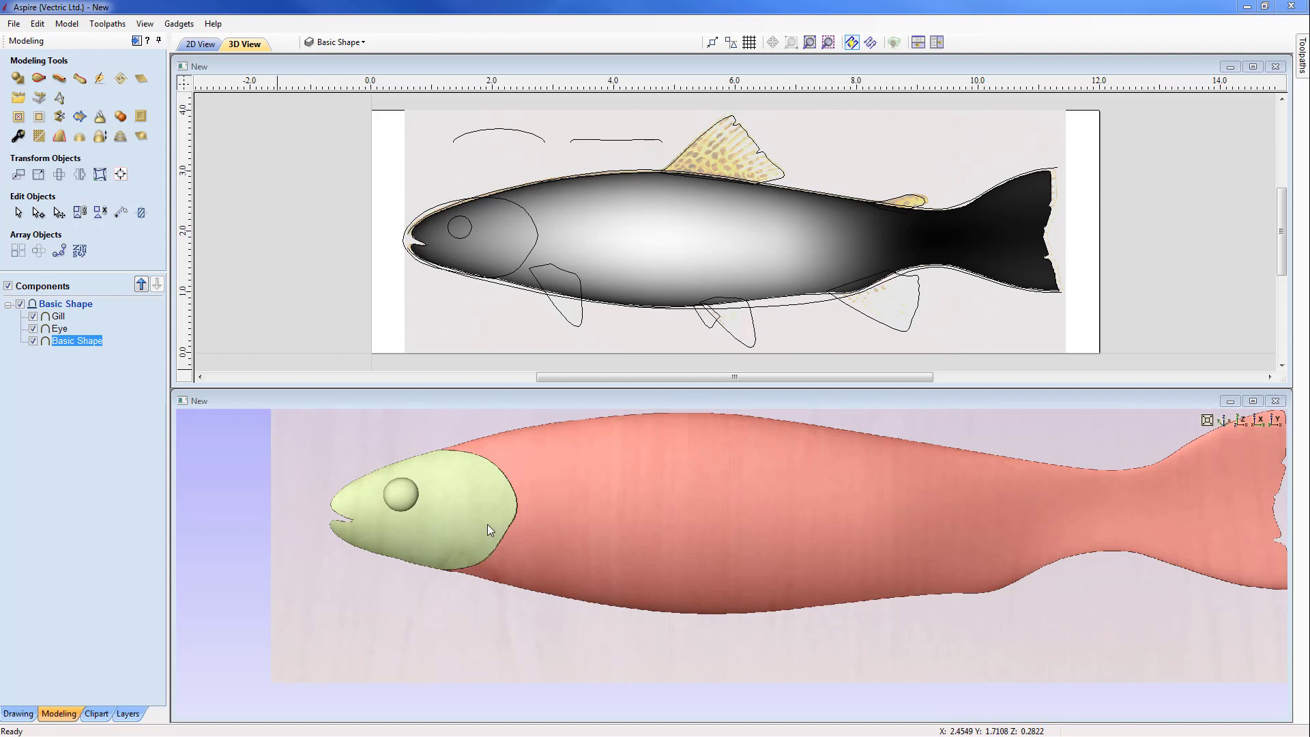
Step: Sculpt the Gill component with the Smooth tool at diameter 57, strength 50 and smoothness 75, softening its edge with transparency preserved
click(457, 514)
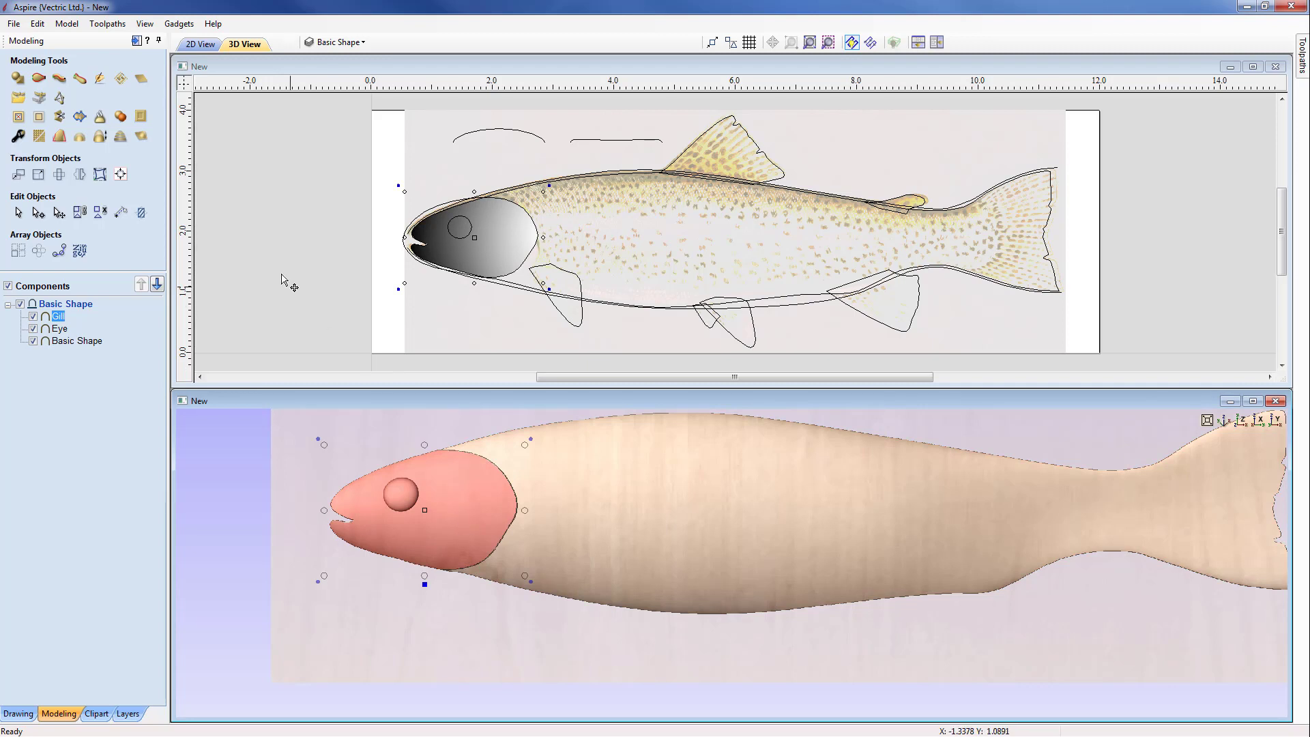
click(101, 80)
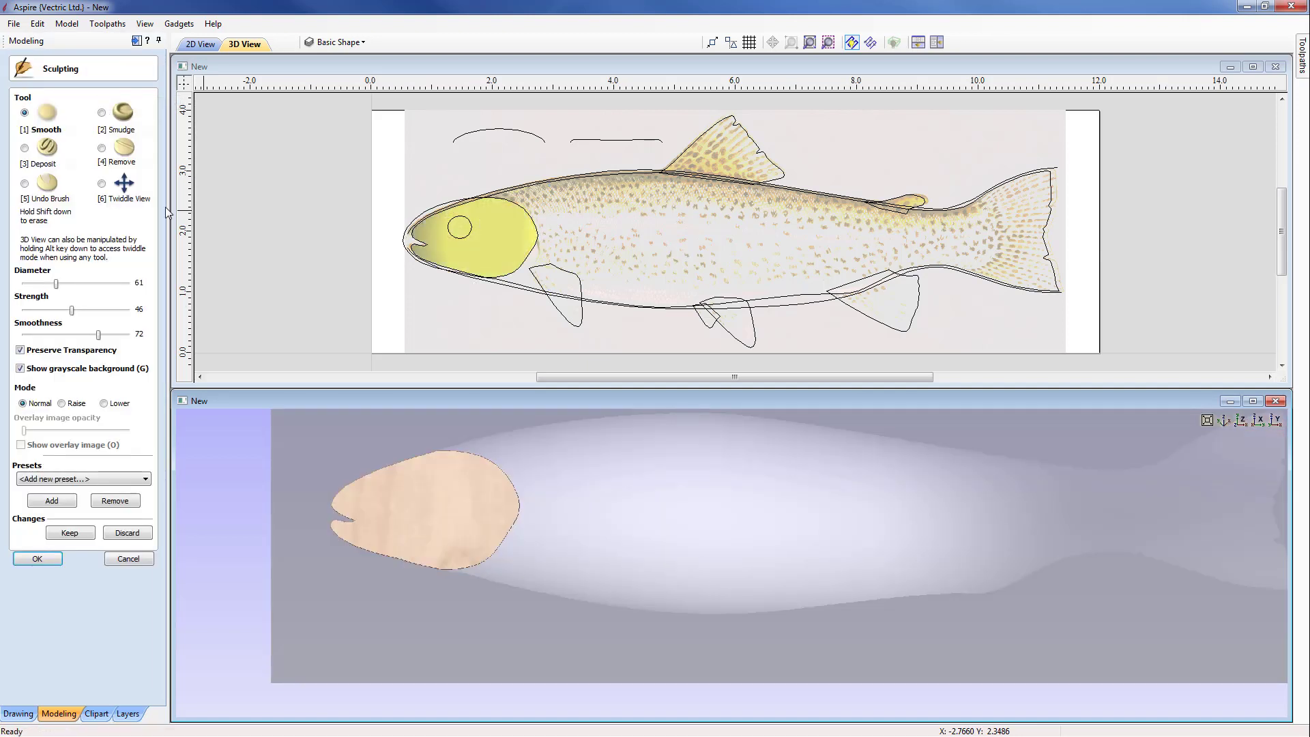
click(102, 184)
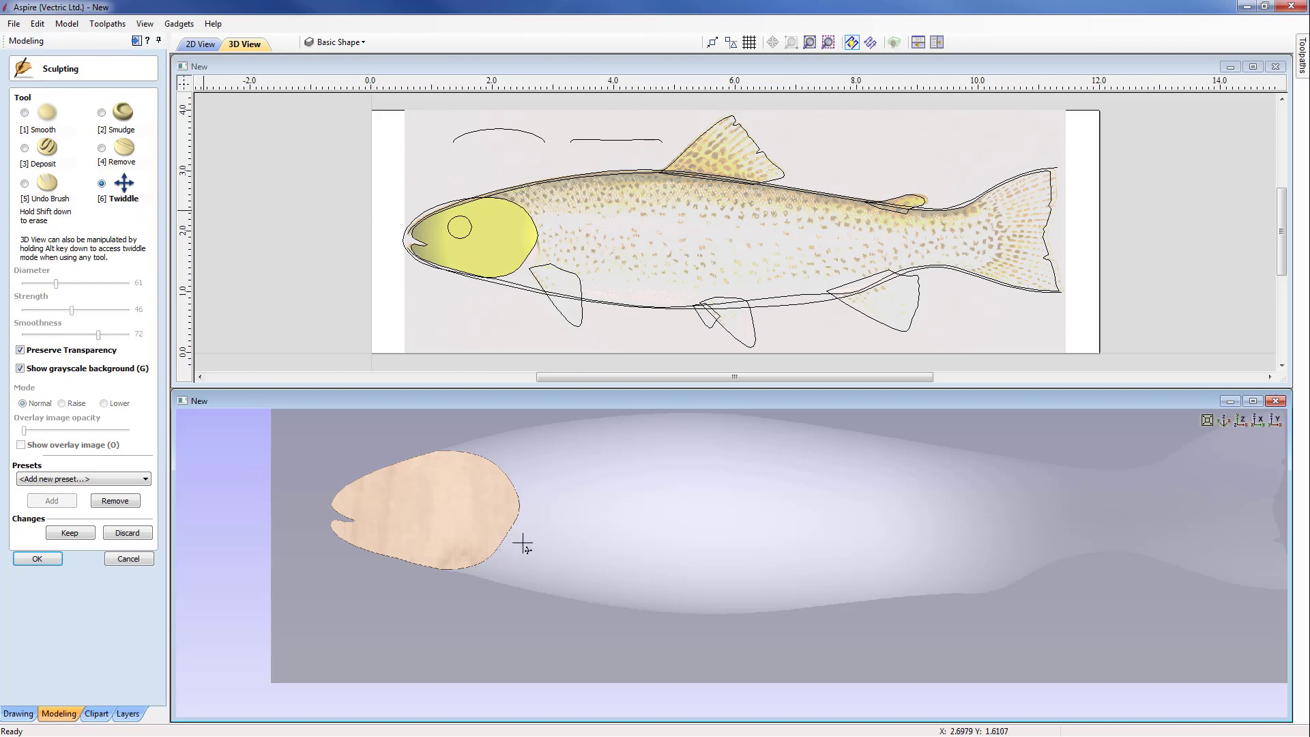
middle_drag(523, 544, 705, 573)
scroll(696, 576, up, 3)
scroll(688, 579, up, 1)
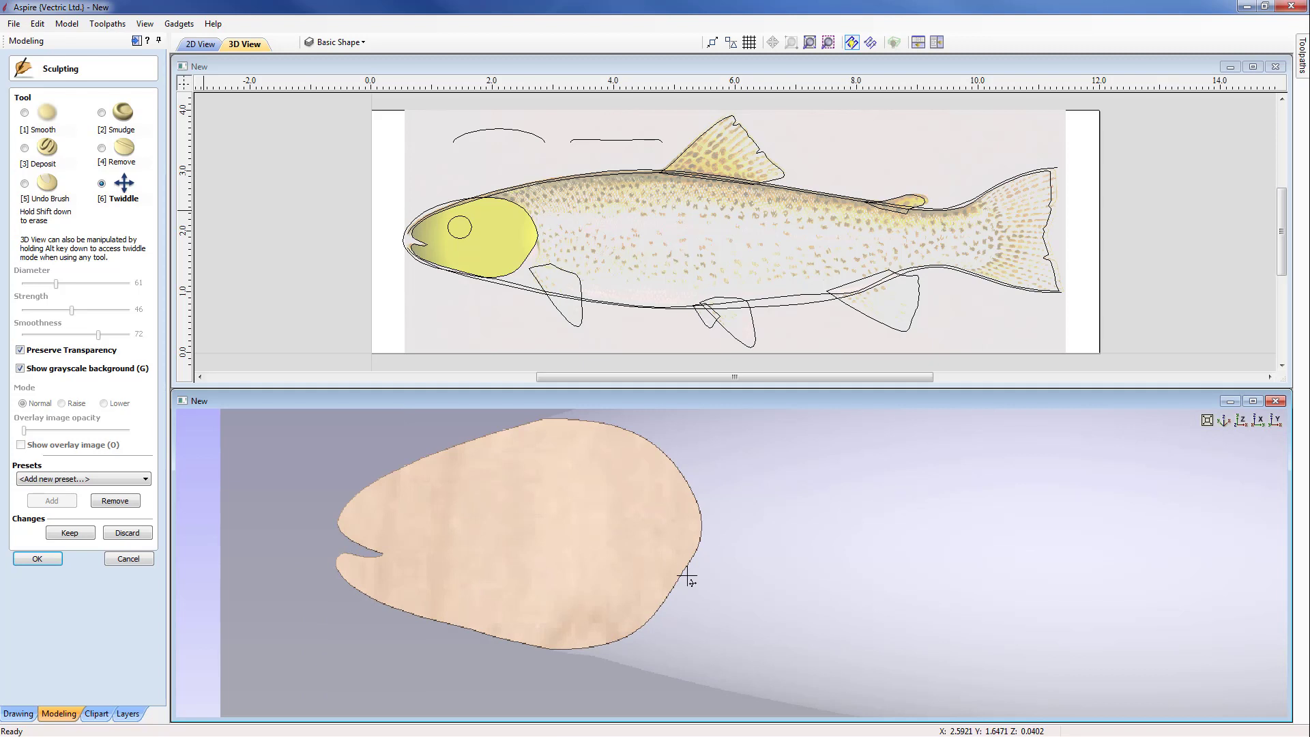
scroll(757, 570, down, 1)
middle_drag(760, 567, 754, 585)
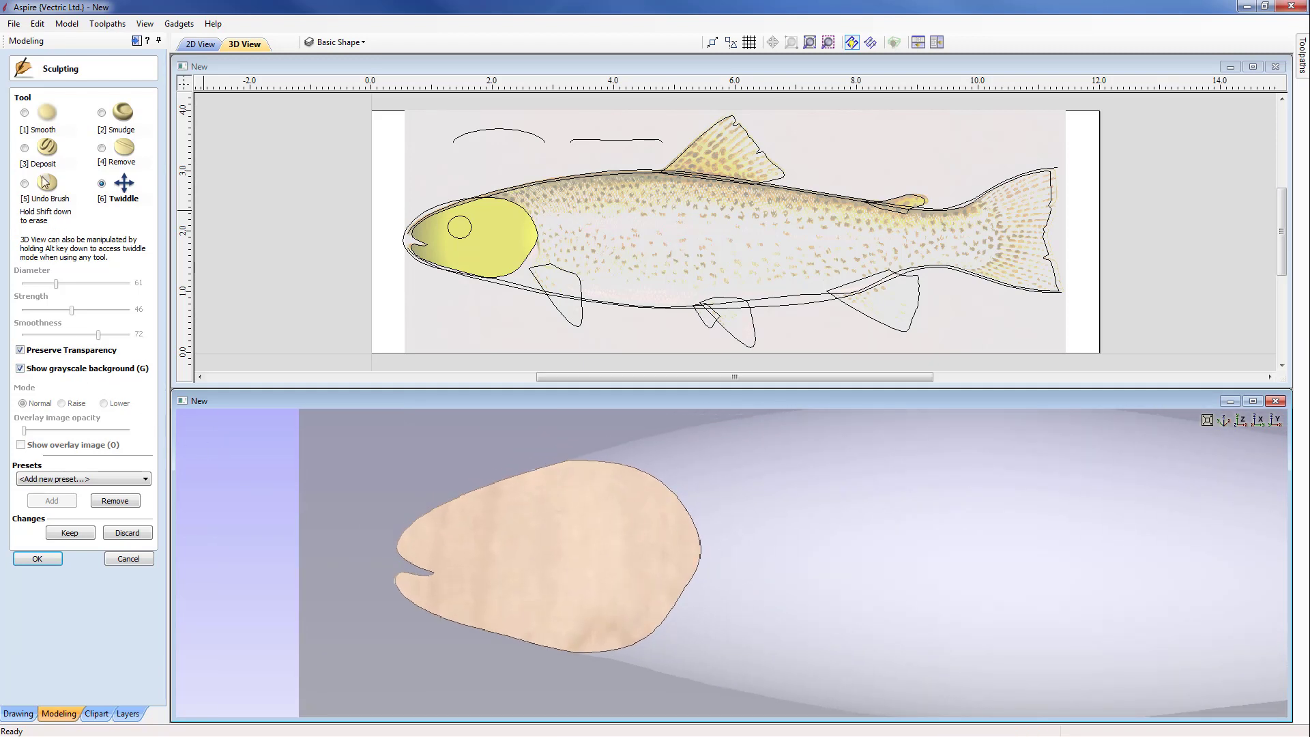
click(25, 113)
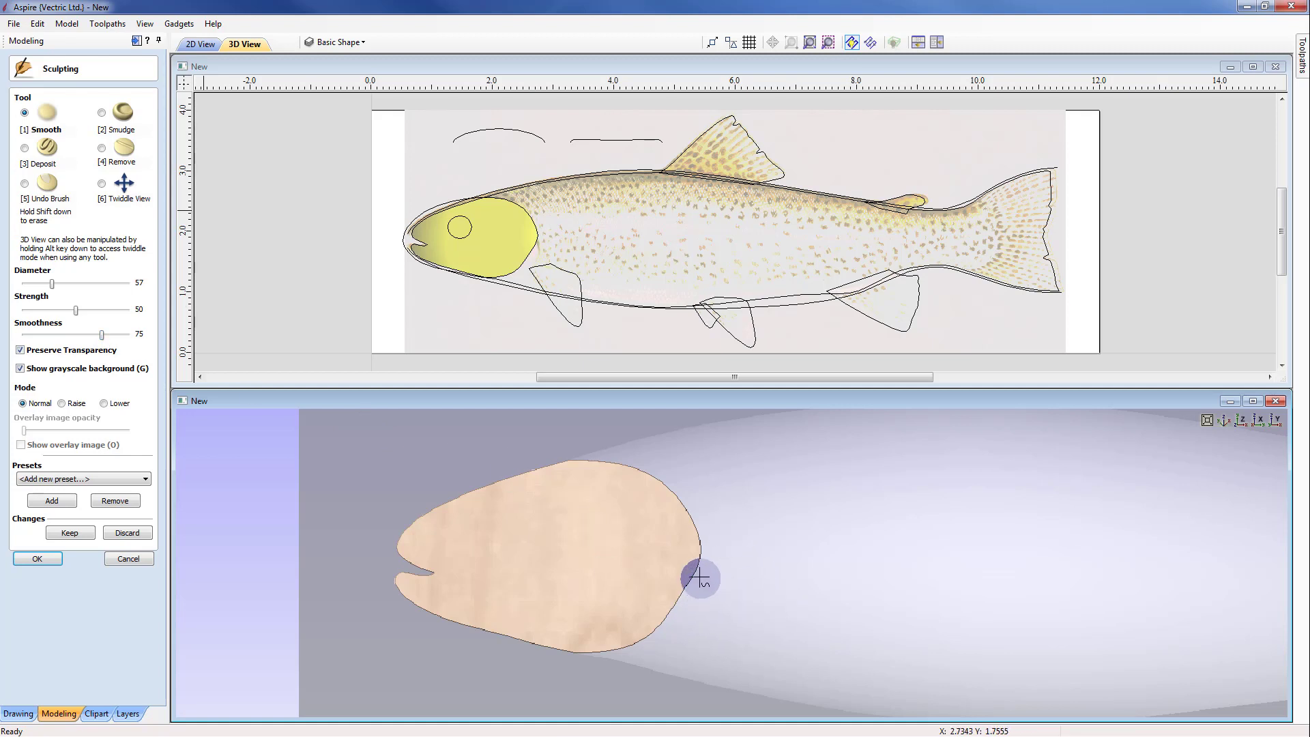
mouse_move(696, 574)
mouse_down()
mouse_move(661, 498)
mouse_move(600, 459)
mouse_move(491, 462)
mouse_up()
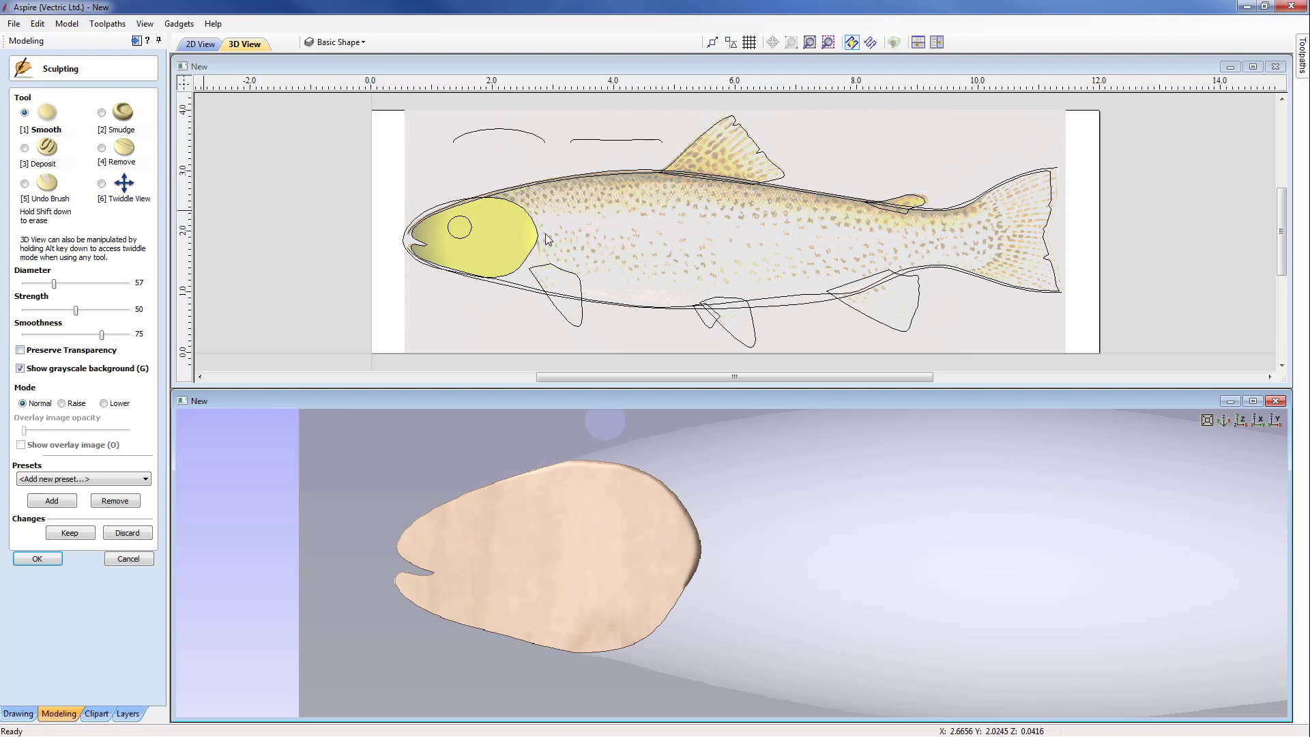
Step: Smooth around the Gill's edge with Preserve Transparency off, raise the strength to 57 for the upper rear edge, and keep the sculpting changes
mouse_move(701, 548)
mouse_down()
mouse_move(653, 483)
mouse_move(663, 487)
mouse_move(539, 470)
mouse_move(416, 520)
mouse_move(407, 541)
mouse_move(422, 564)
mouse_move(406, 558)
mouse_move(401, 580)
mouse_move(484, 627)
mouse_move(616, 649)
mouse_move(690, 585)
mouse_move(698, 532)
mouse_up()
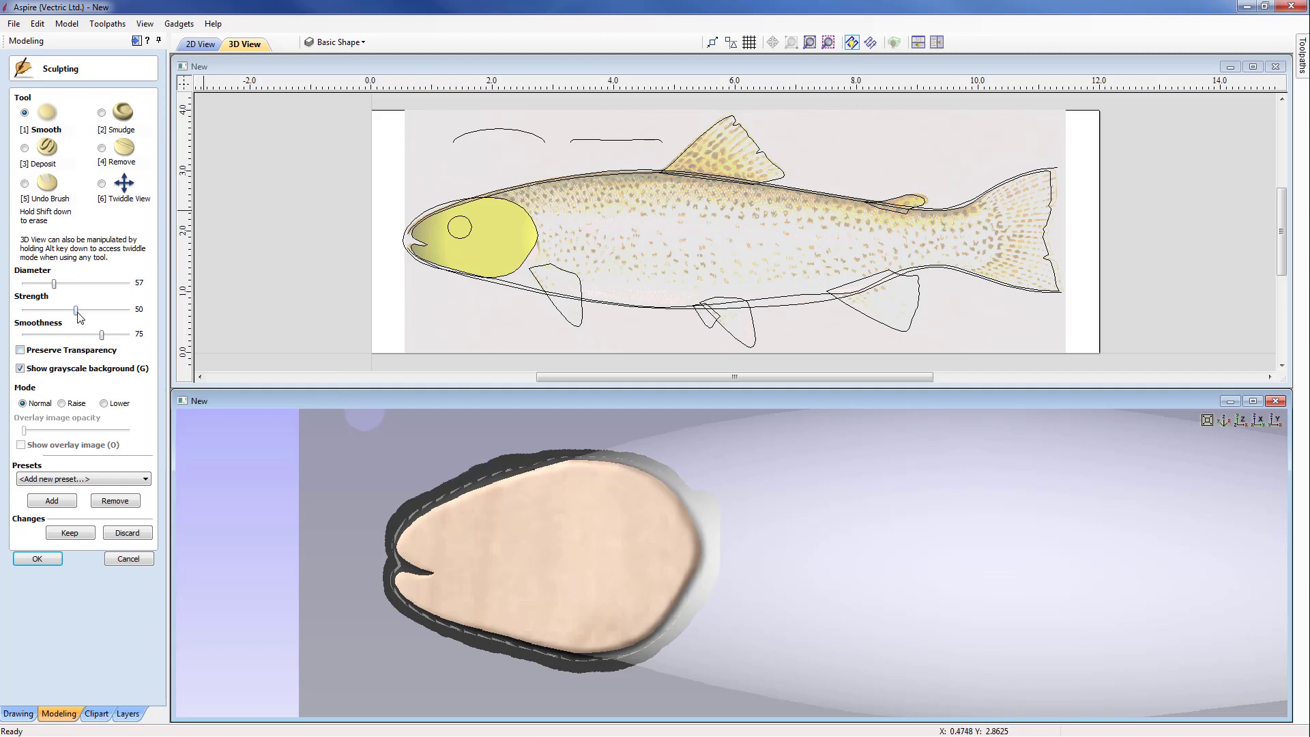
drag(84, 315, 85, 315)
mouse_move(651, 472)
mouse_down()
mouse_move(689, 488)
mouse_move(659, 463)
mouse_move(595, 460)
mouse_move(666, 462)
mouse_move(693, 491)
mouse_move(634, 521)
mouse_move(678, 522)
mouse_move(672, 536)
mouse_move(612, 505)
mouse_move(655, 488)
mouse_move(587, 467)
mouse_move(637, 461)
mouse_move(678, 480)
mouse_move(626, 503)
mouse_move(661, 516)
mouse_move(680, 502)
mouse_move(602, 464)
mouse_move(661, 521)
mouse_move(690, 521)
mouse_move(651, 501)
mouse_up()
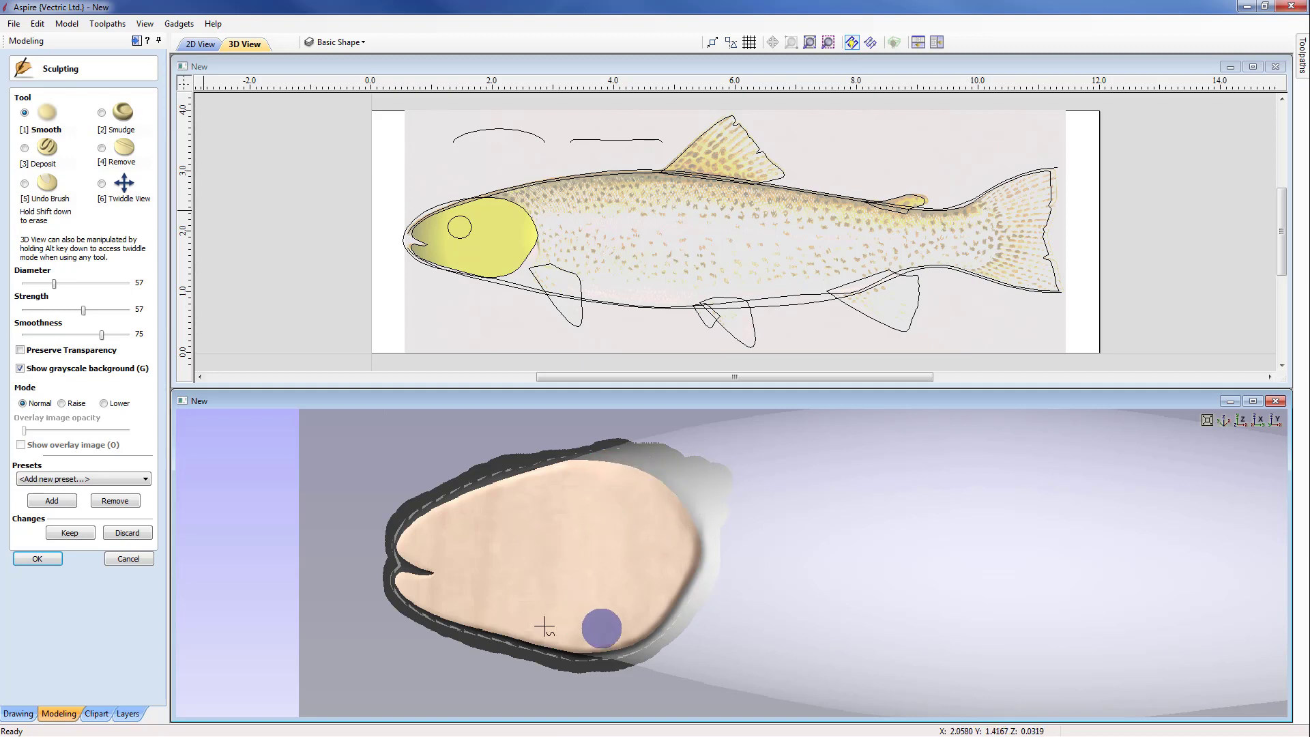
click(71, 533)
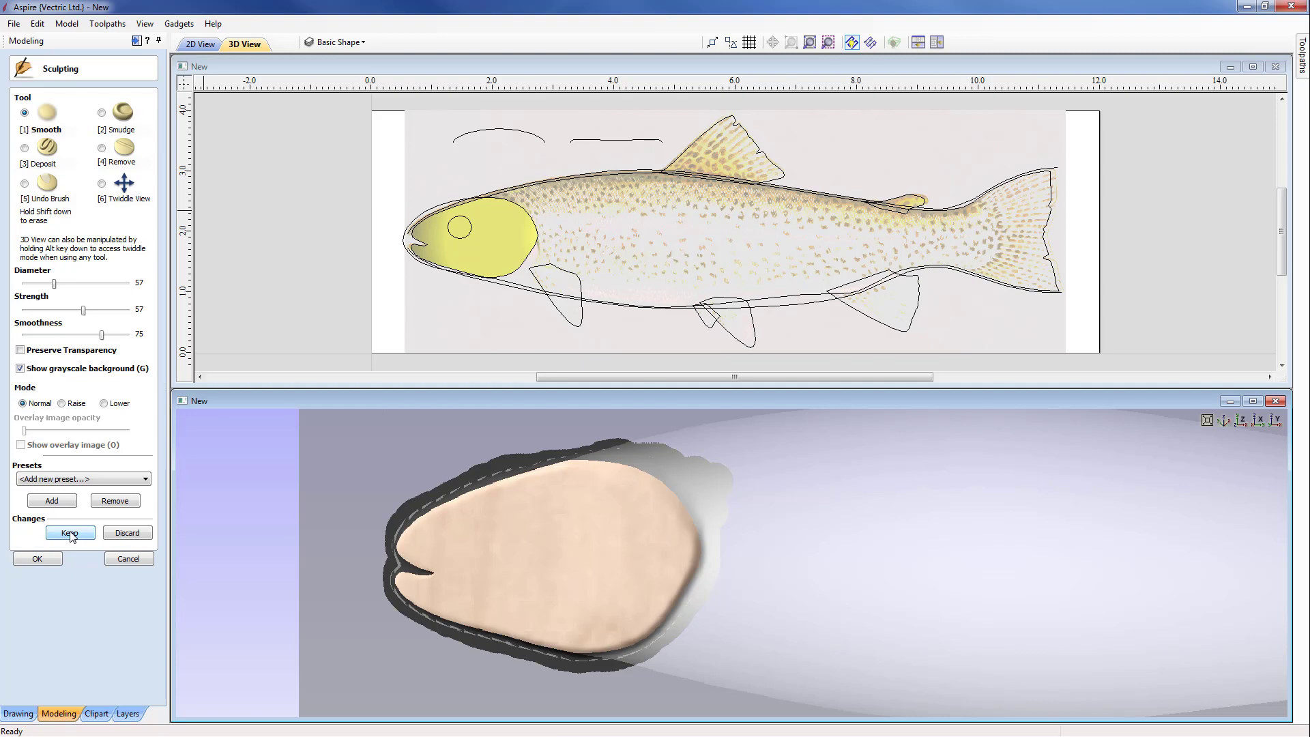
click(70, 532)
click(37, 559)
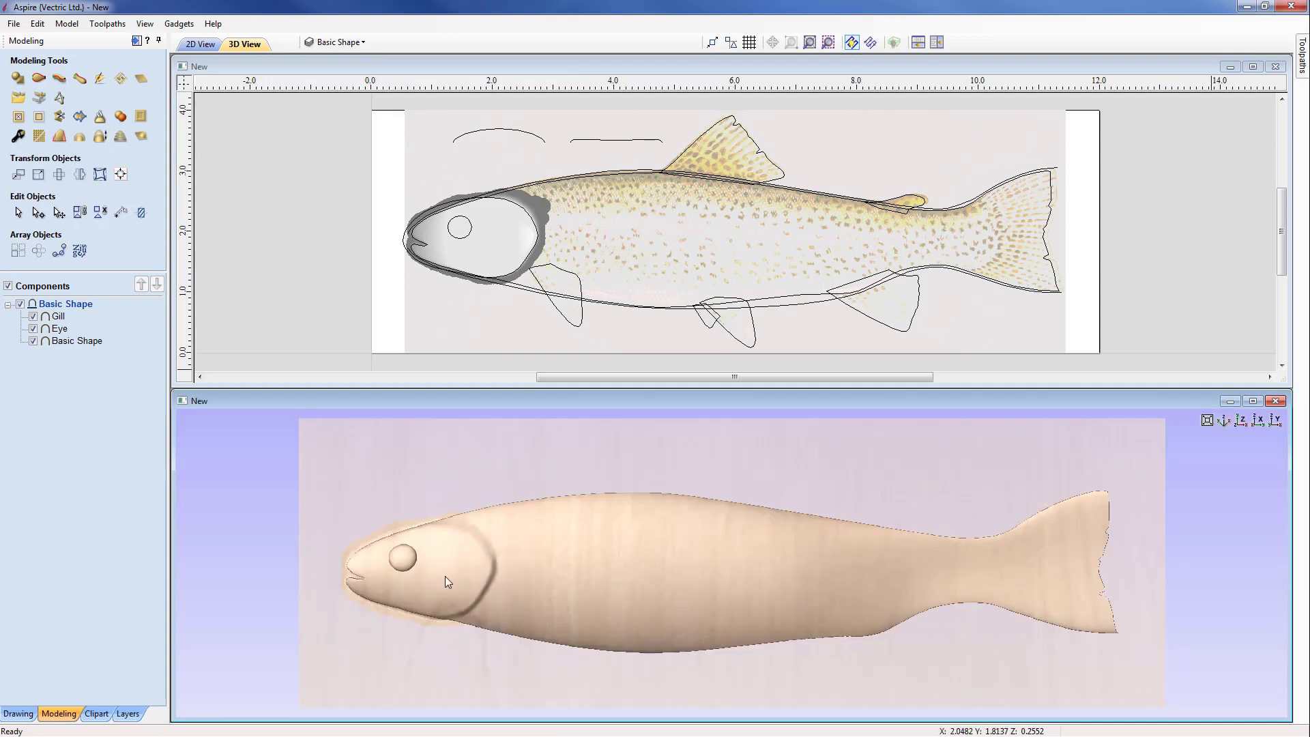
Step: Trim the sculpted Gill together with Basic Shape to the body outline vector and check the blended gill edge in 3D
click(444, 576)
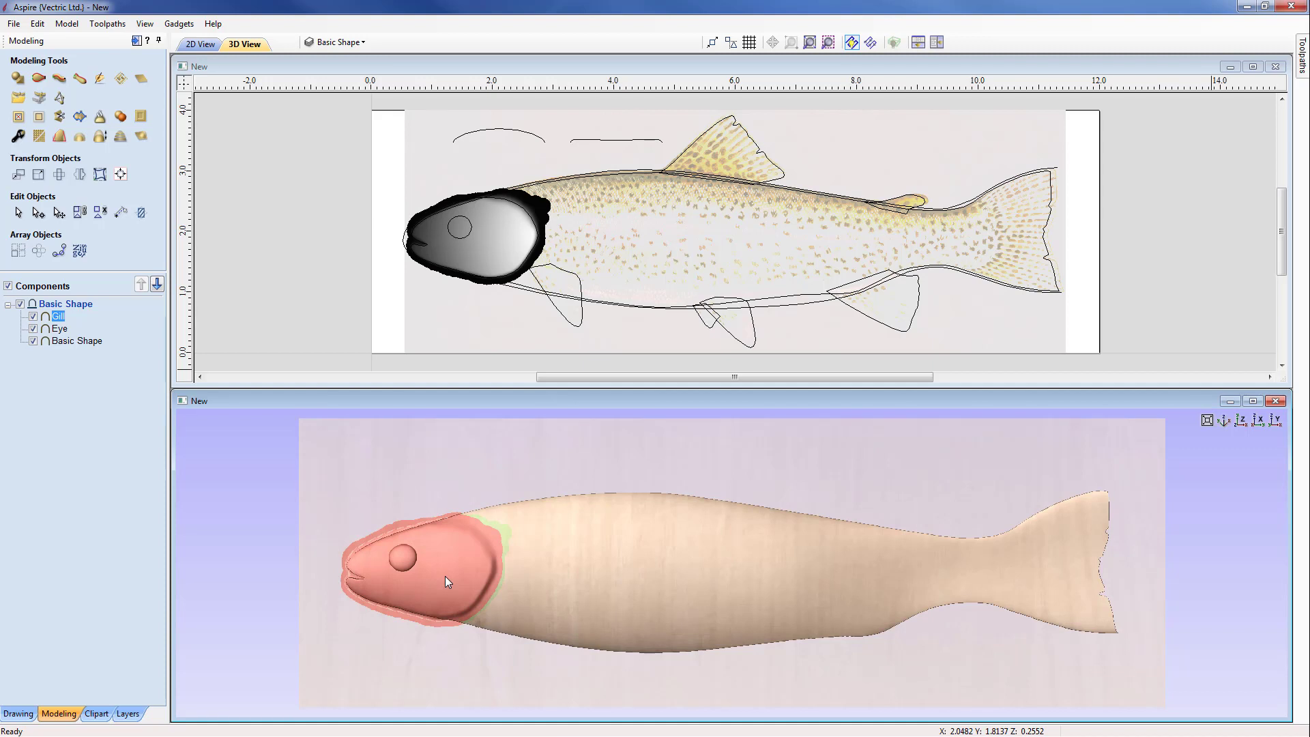
shift+click(653, 558)
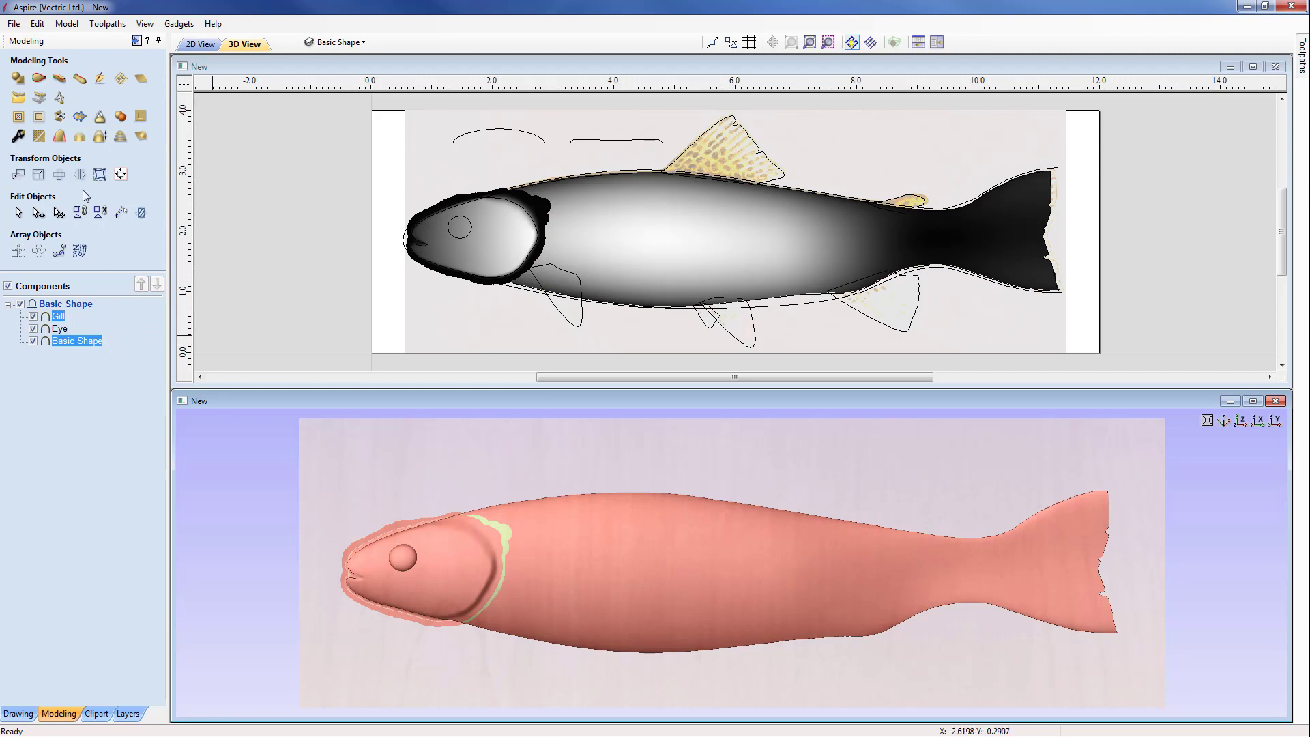
click(41, 119)
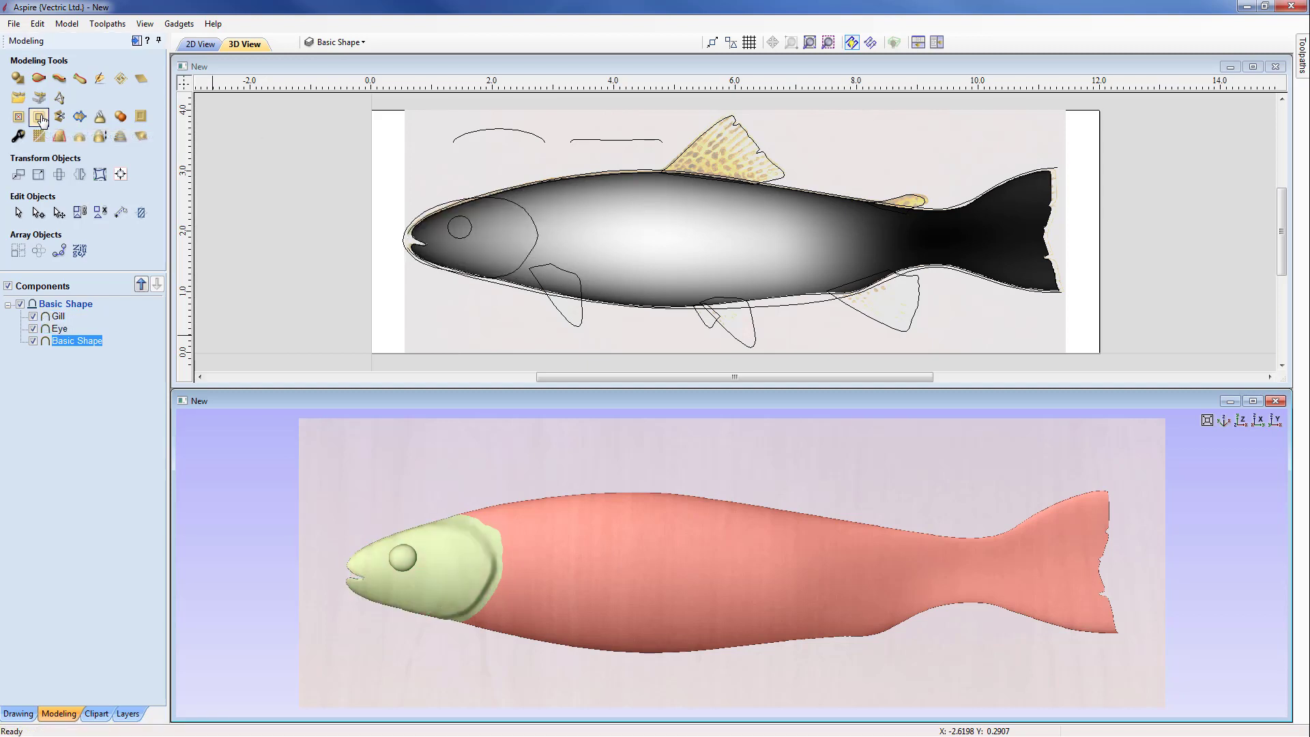
click(223, 454)
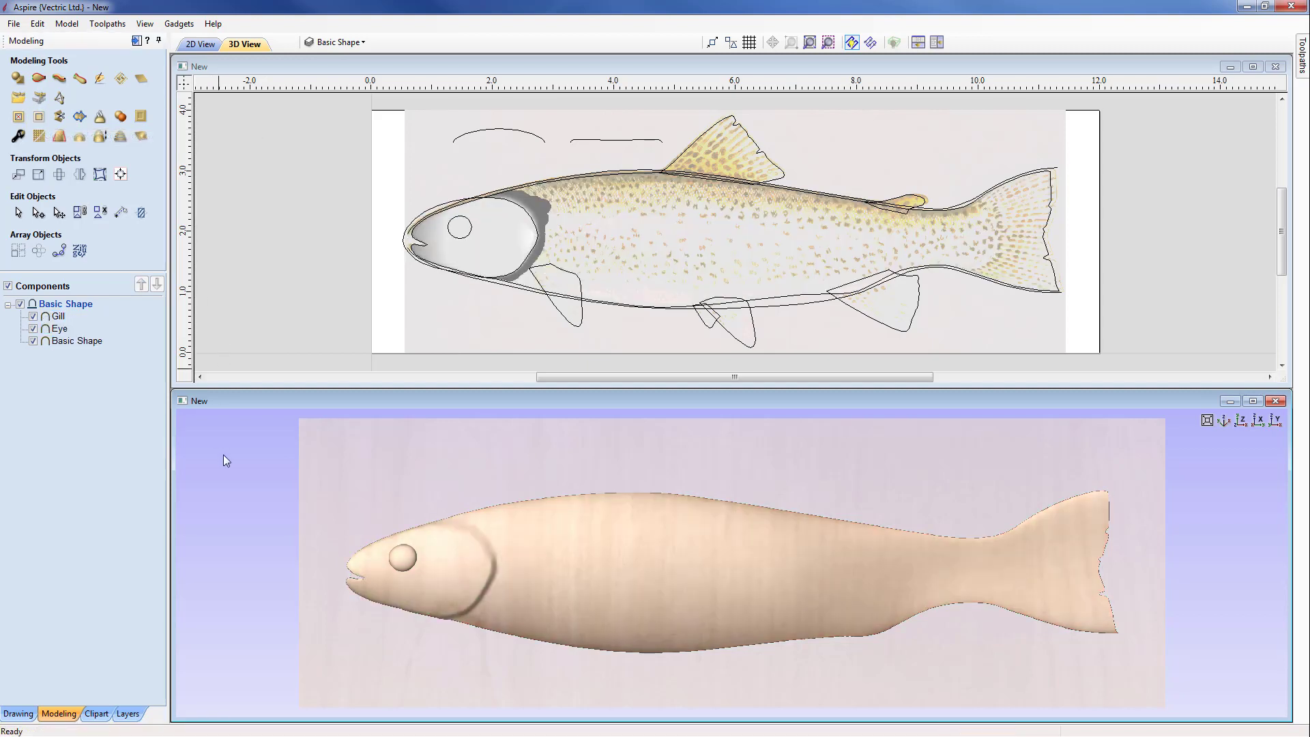
drag(223, 455, 861, 587)
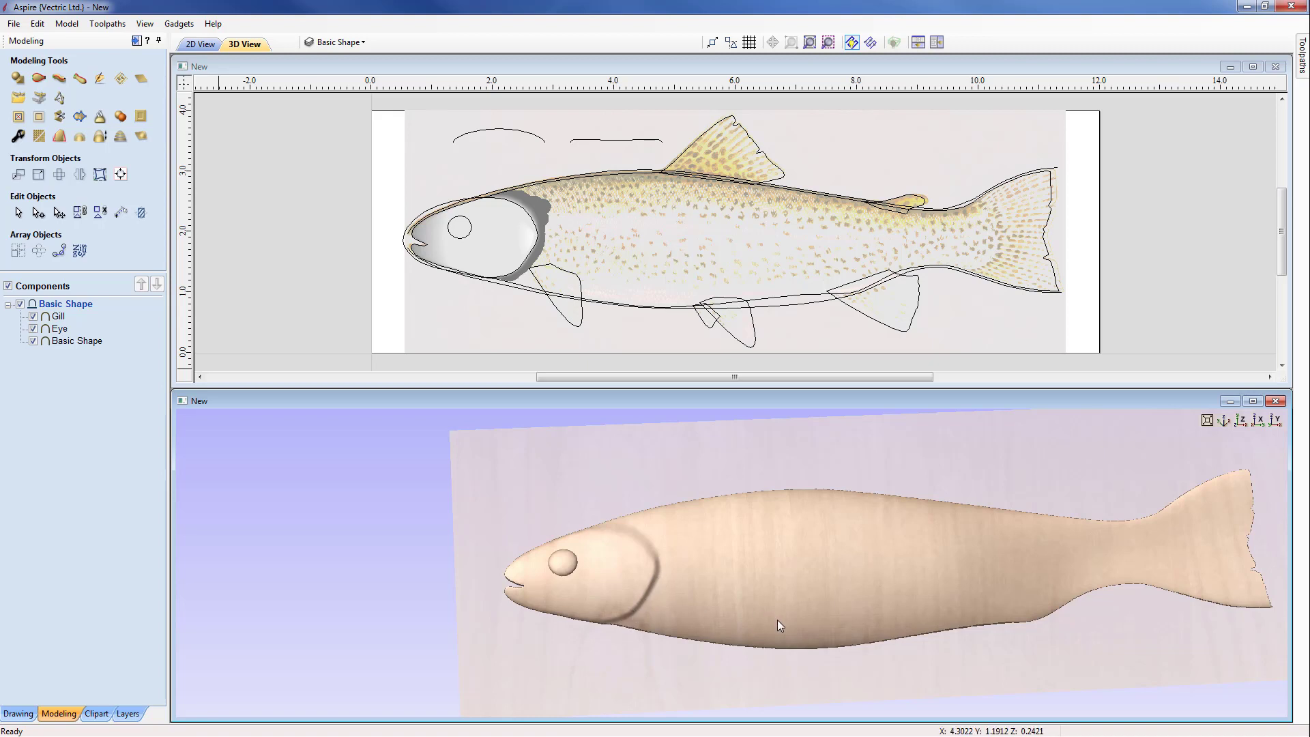
drag(776, 620, 718, 635)
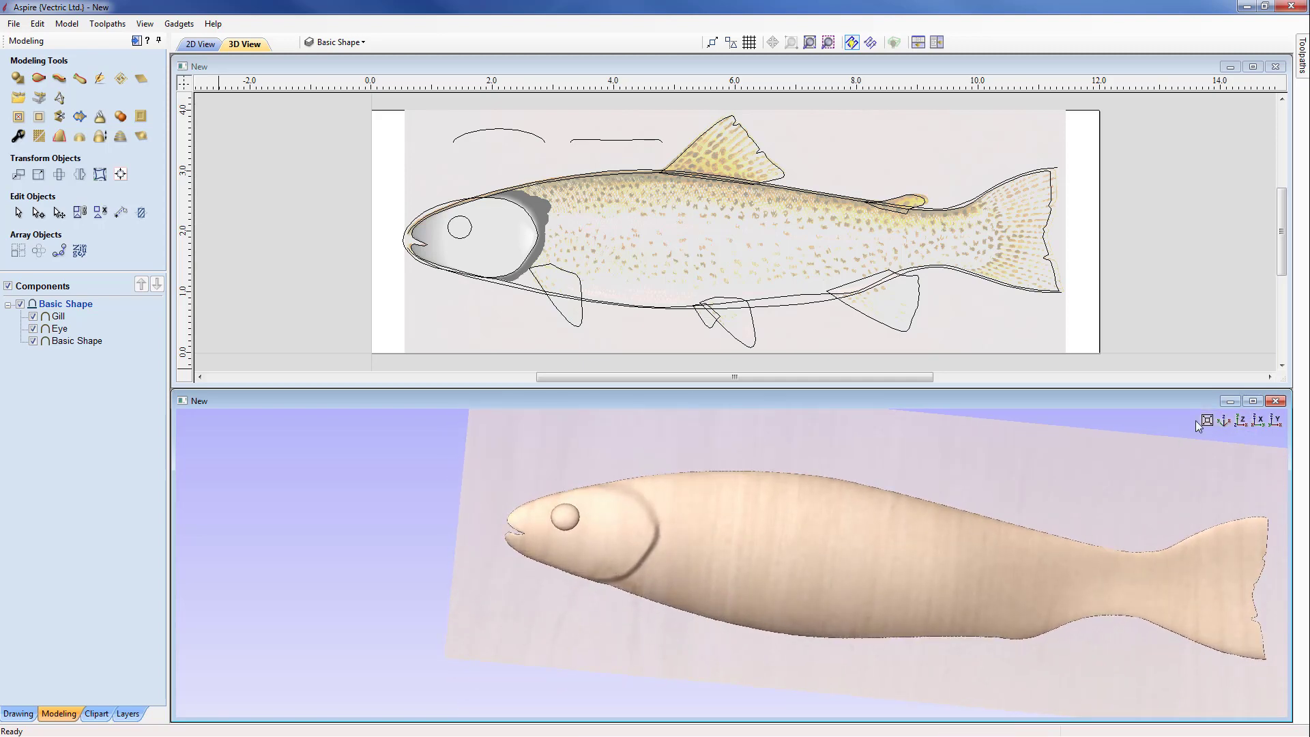
click(1241, 421)
scroll(1111, 456, up, 2)
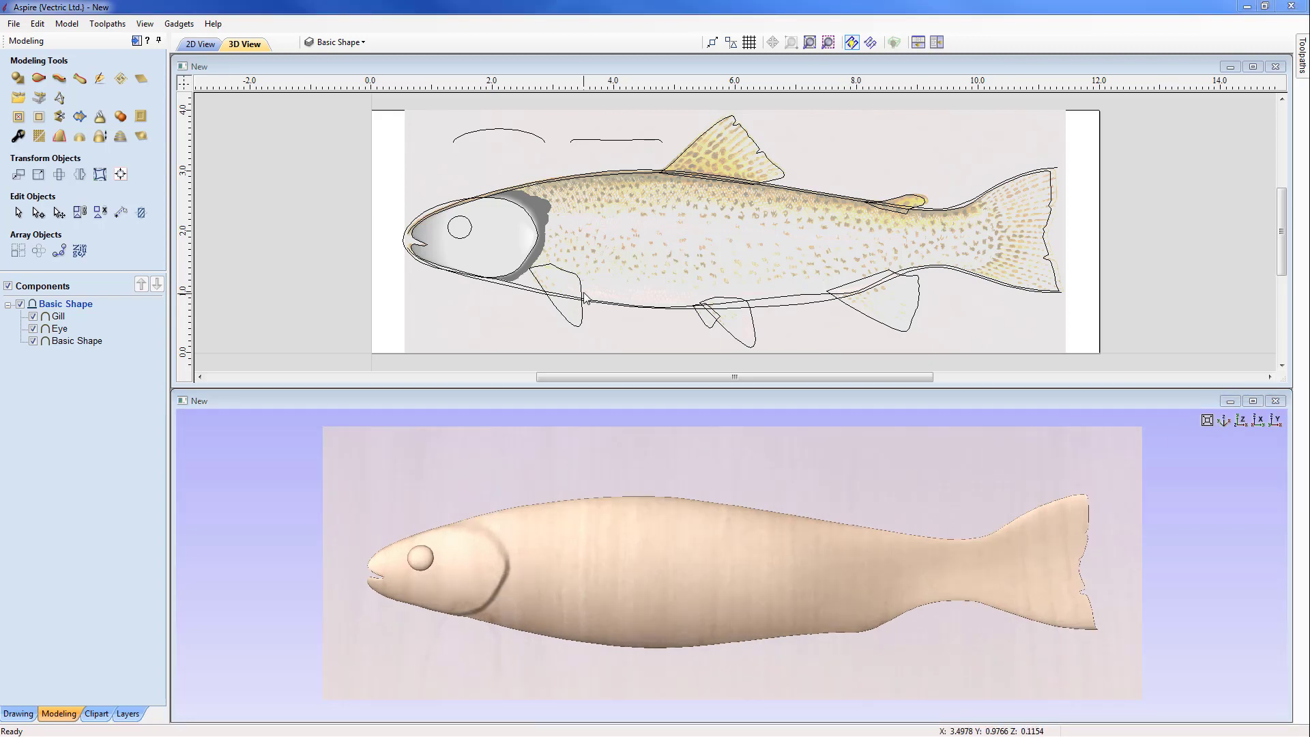
Step: Create a curved-profile shape from the pectoral fin vector behind the gill, with a 30° angle, 0.05 inch base height, no height limit and no tilt
click(583, 295)
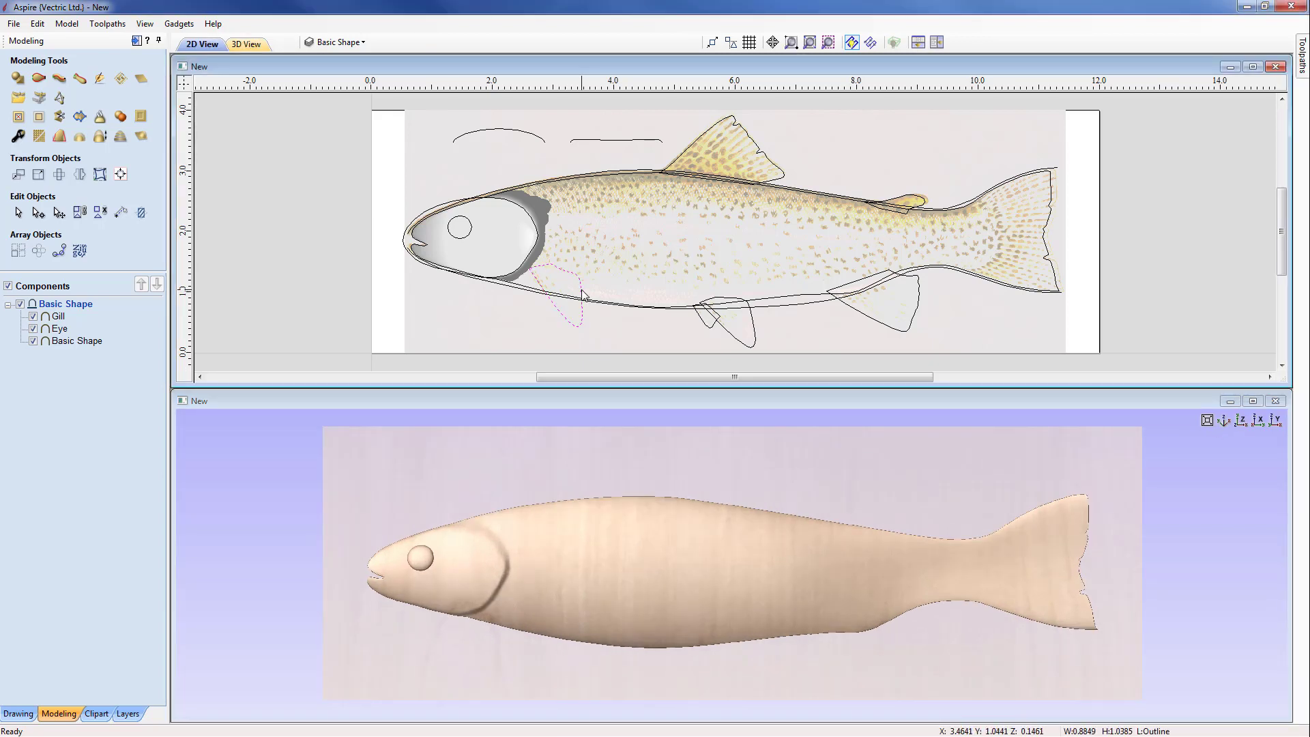
click(17, 79)
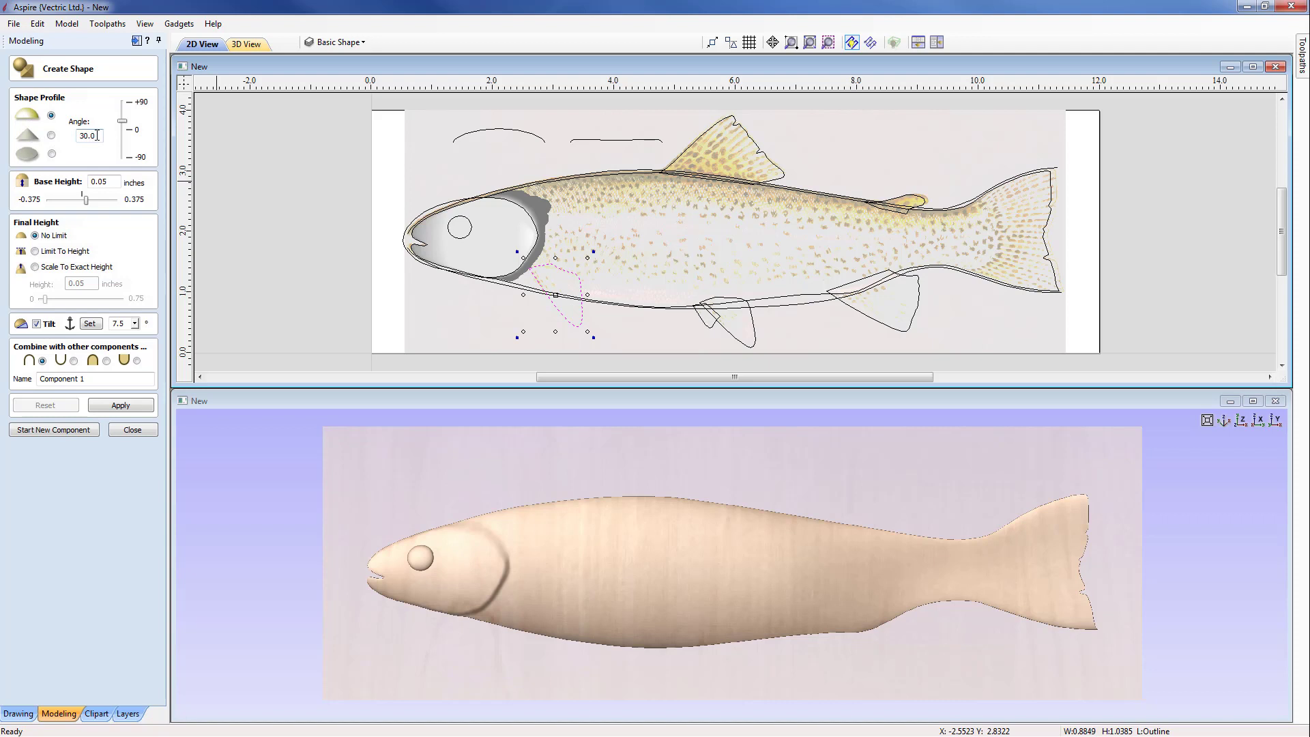
drag(97, 135, 78, 133)
click(107, 182)
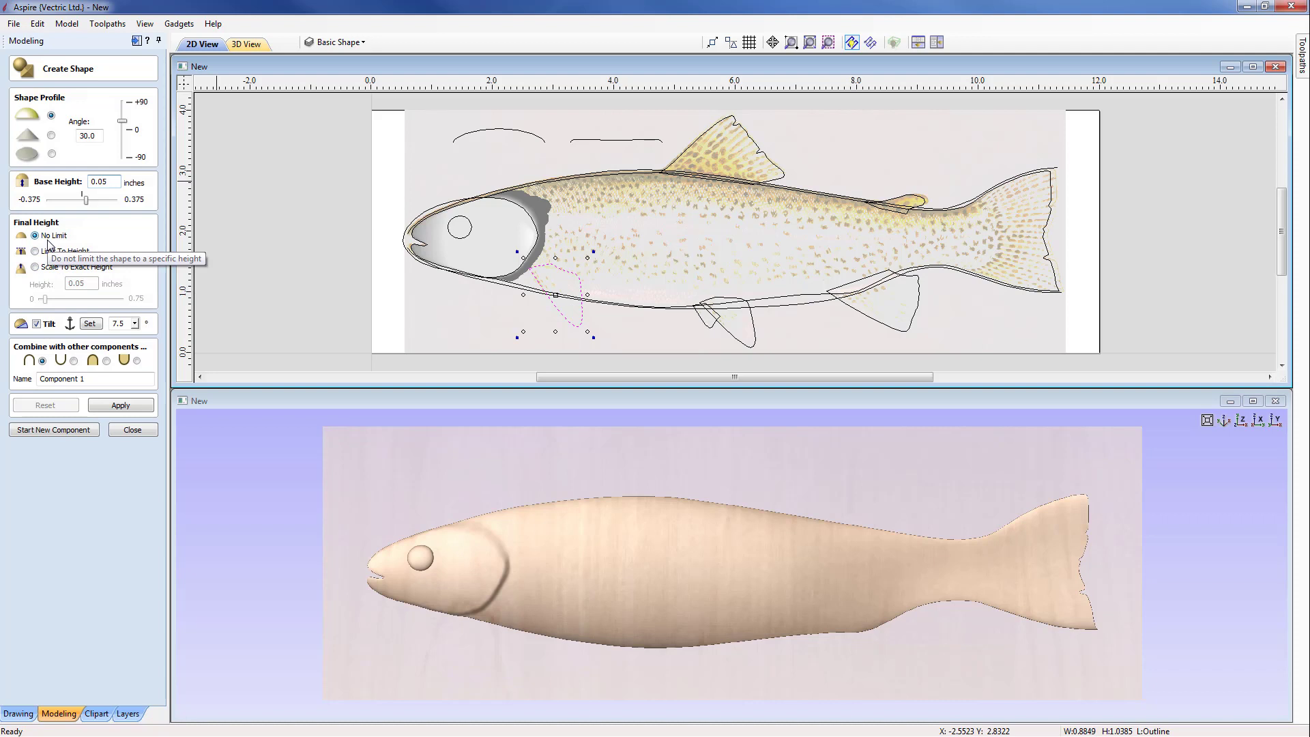
click(37, 325)
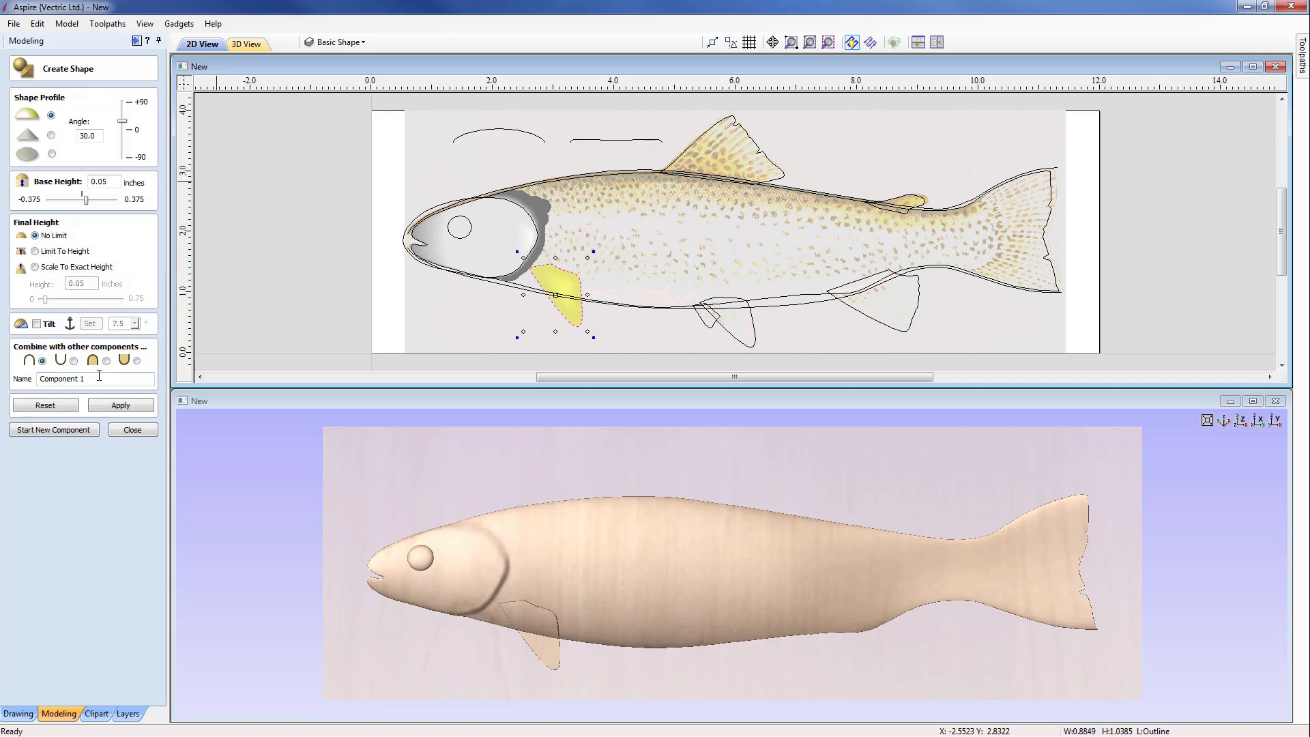
Step: Merge the pectoral fin shape with the other components instead of adding it, and name it Fin1
drag(622, 677, 629, 624)
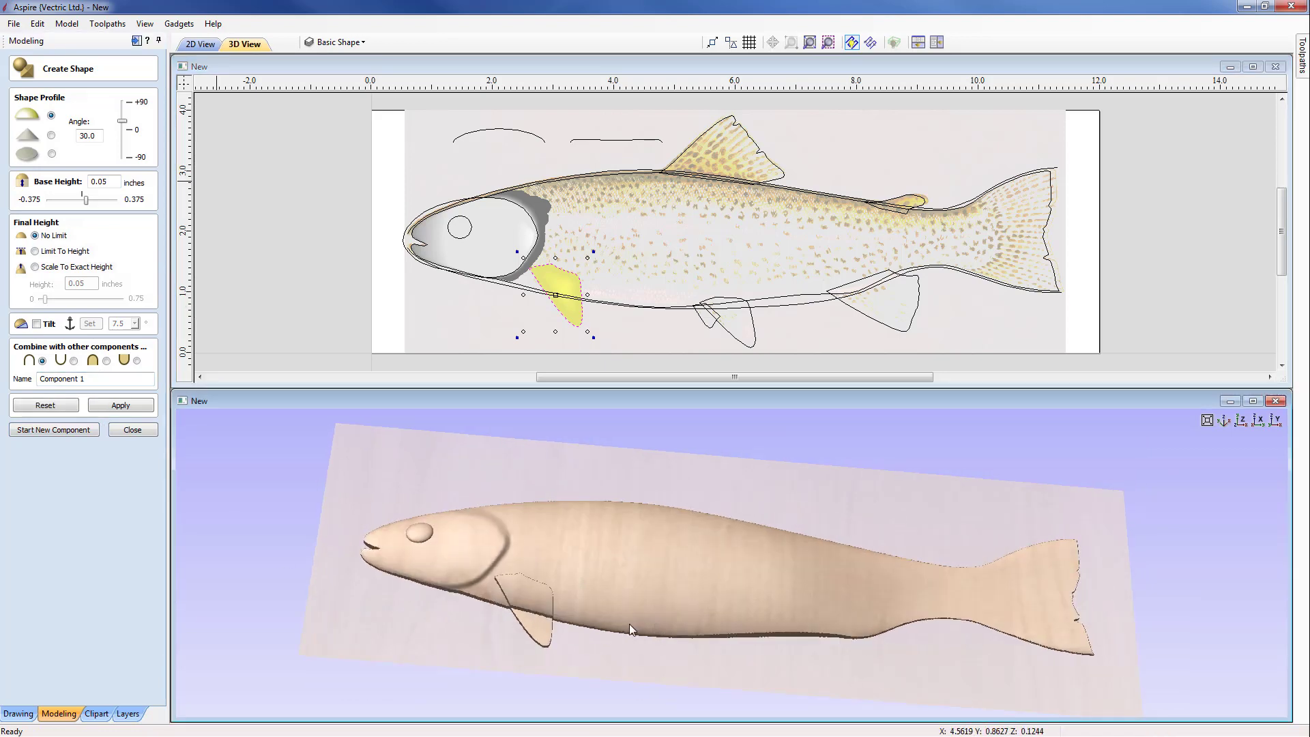
middle_drag(629, 623, 899, 521)
scroll(900, 521, up, 3)
middle_drag(775, 596, 695, 657)
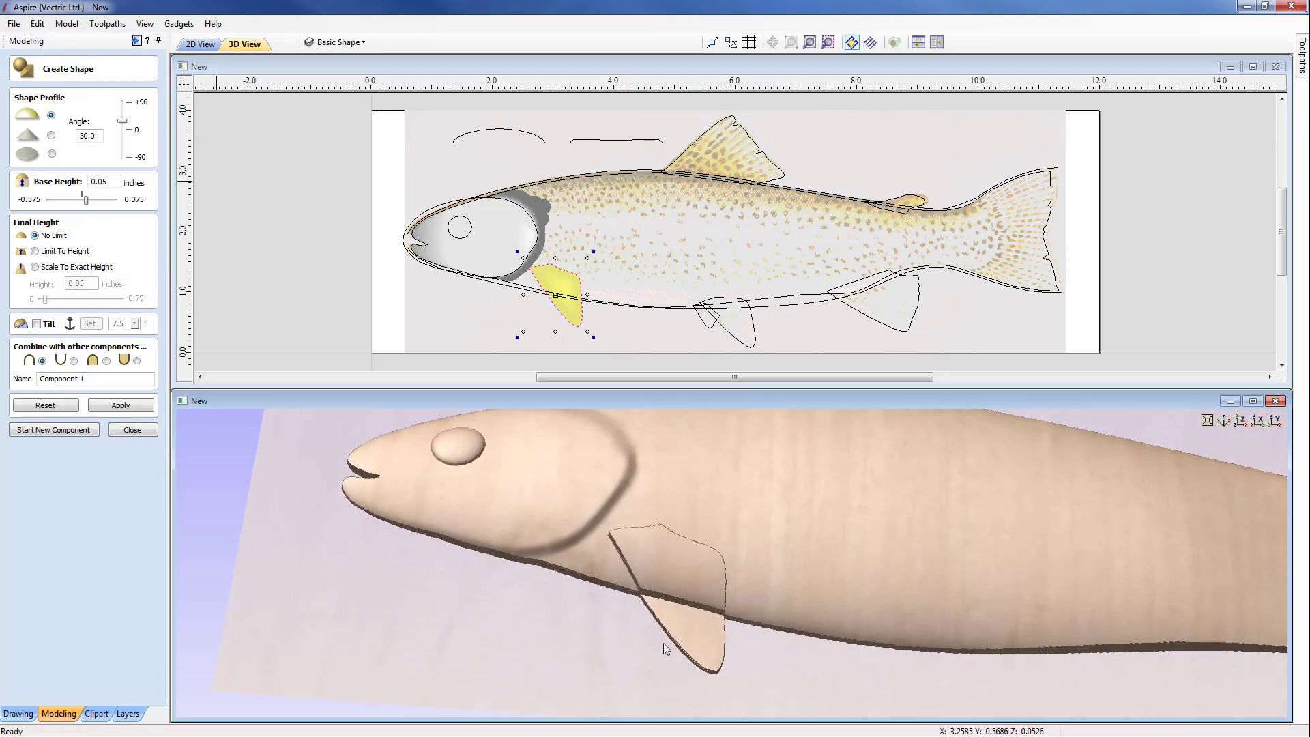
click(105, 360)
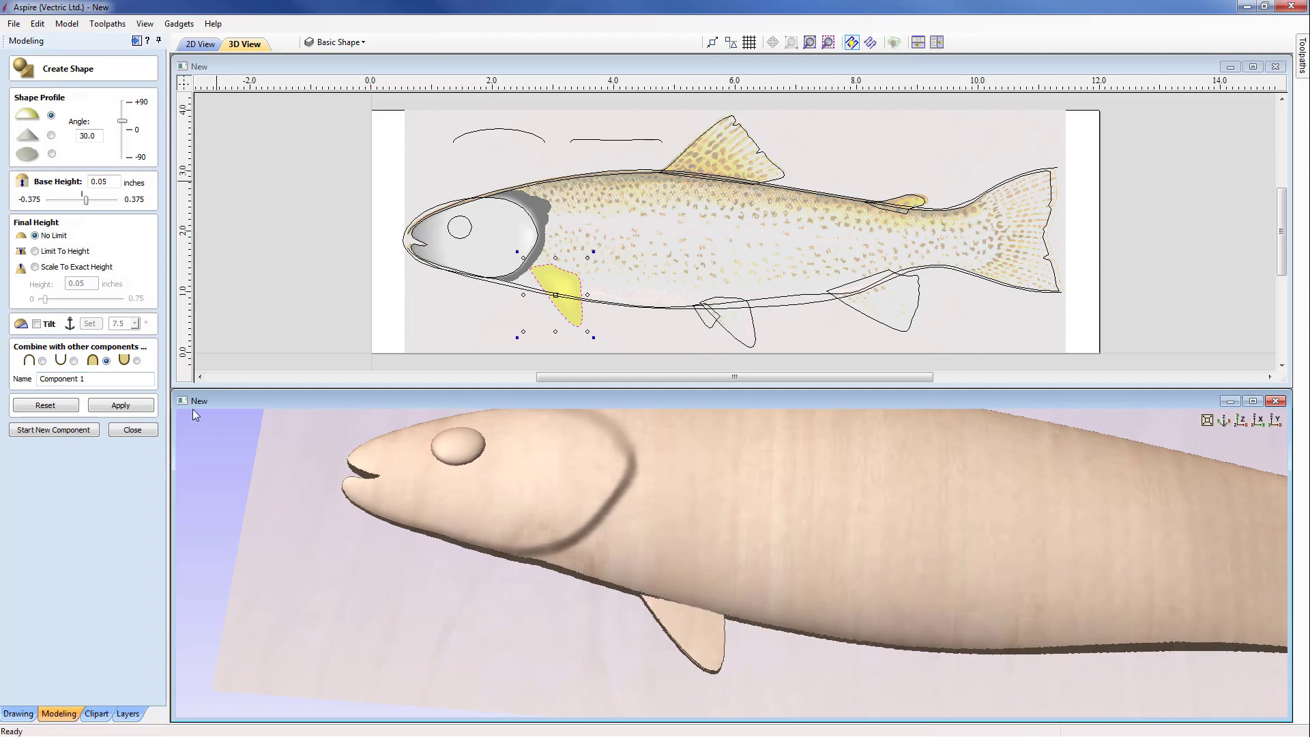
drag(88, 378, 21, 378)
text(Fin1)
drag(687, 636, 707, 611)
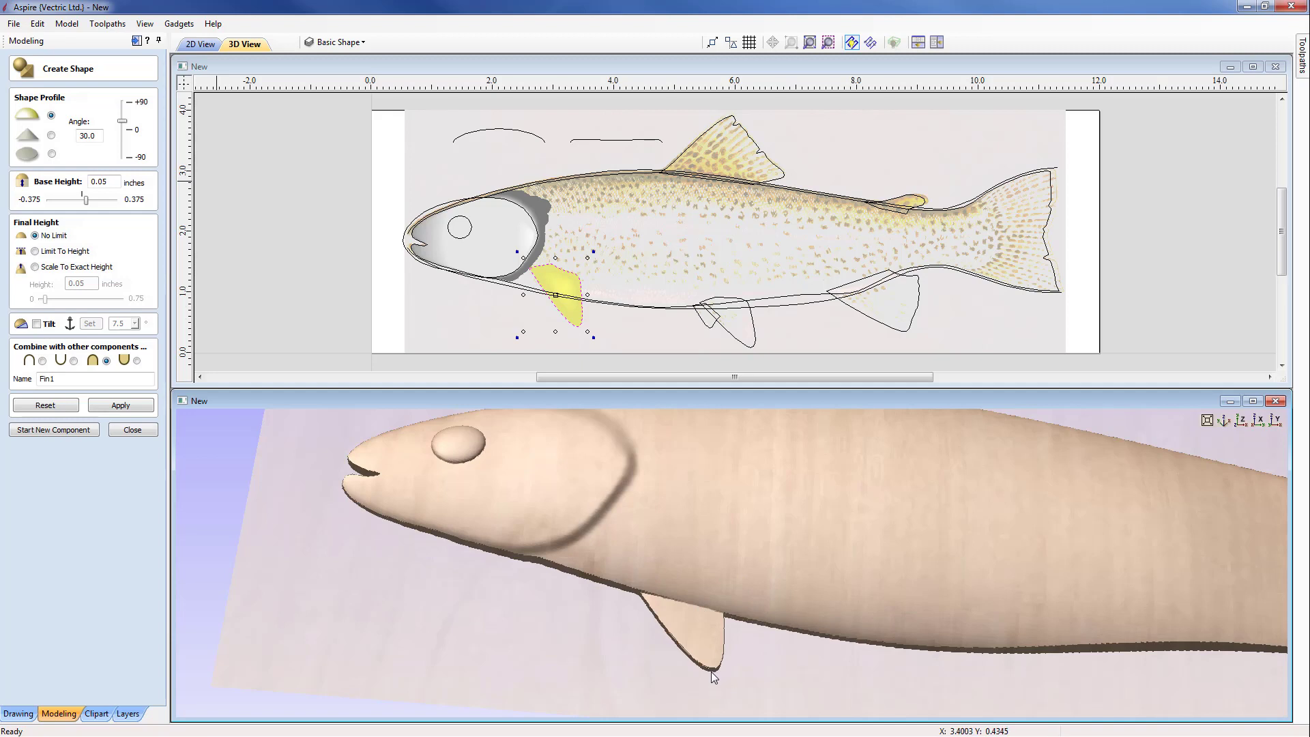
Step: Tilt Fin1 by 7.5° with the direction set from the fin's lower tip up into the body, and finish the component
click(37, 324)
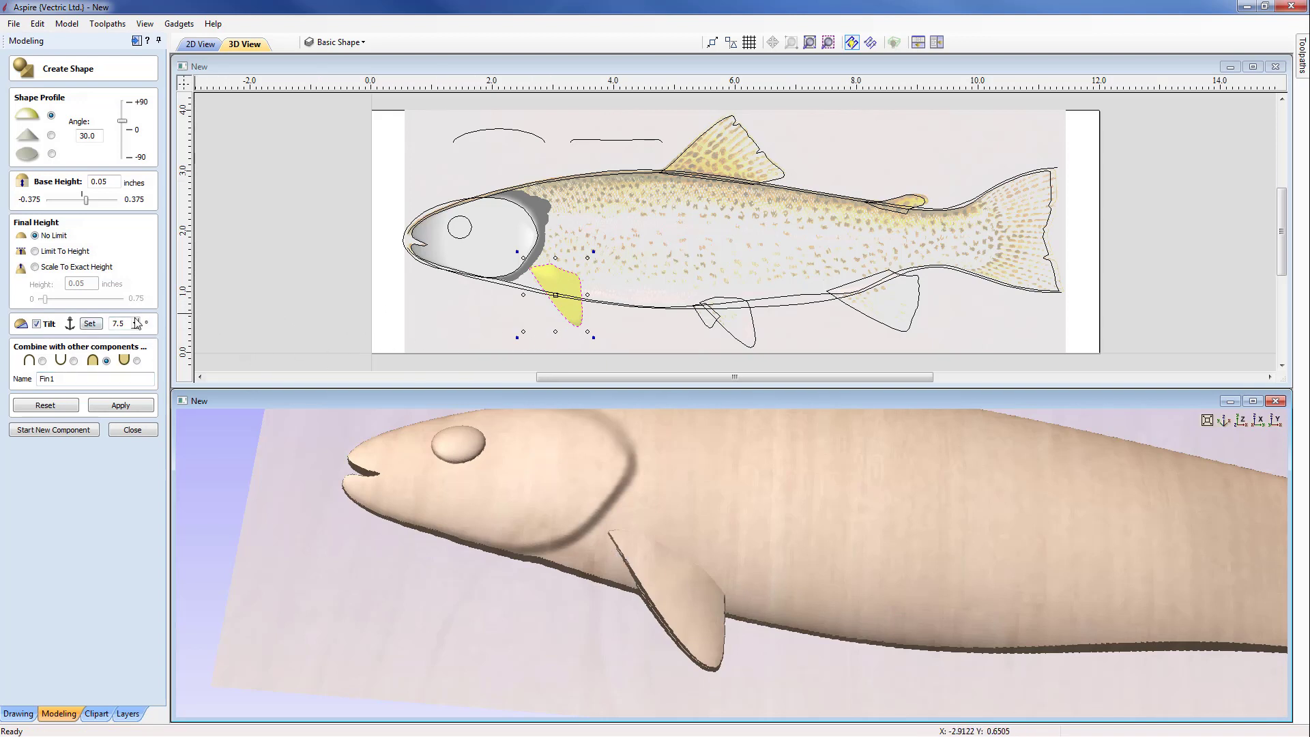
click(98, 324)
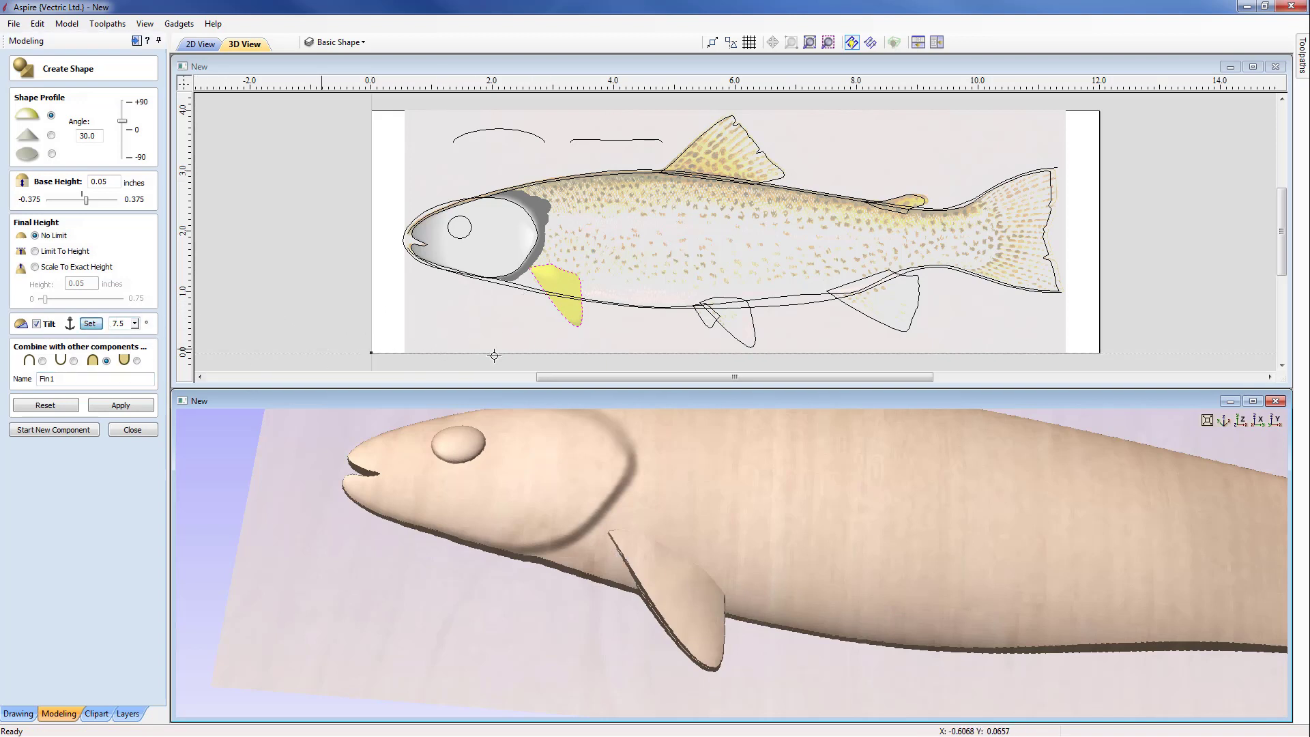
click(580, 337)
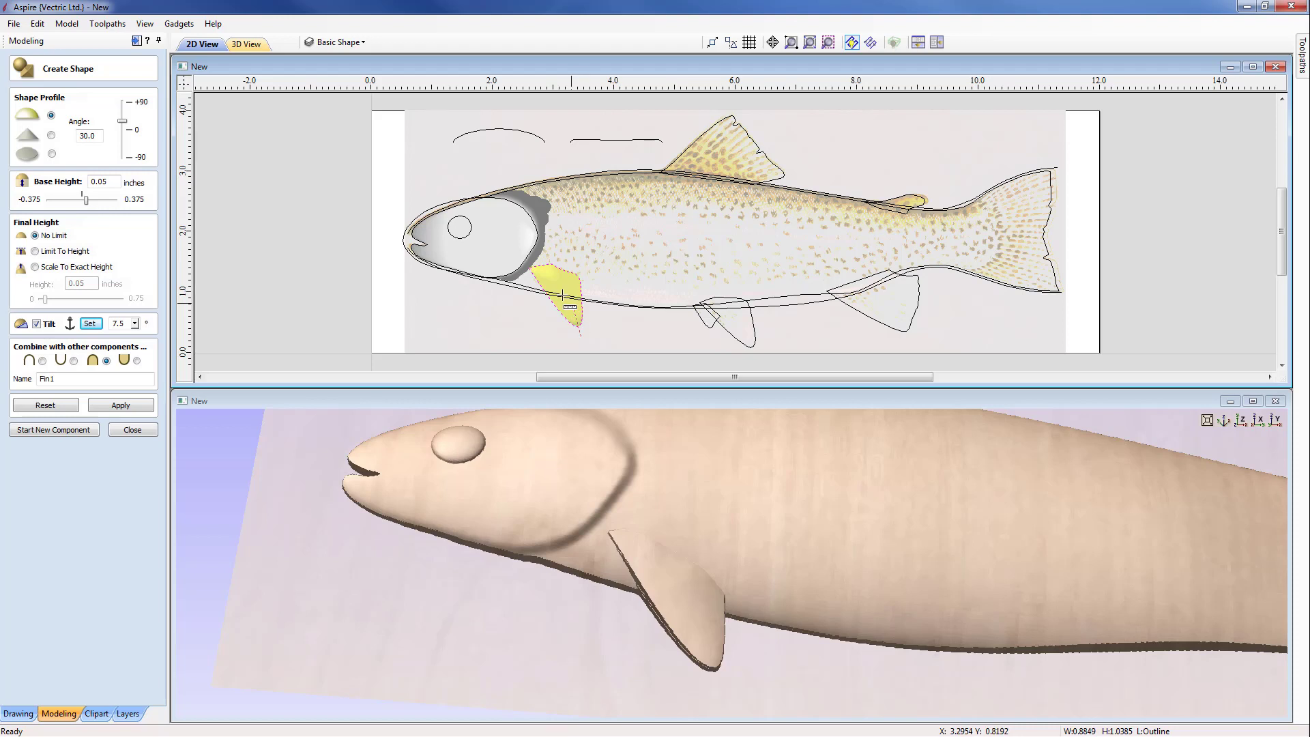
click(550, 257)
drag(771, 533, 683, 541)
scroll(678, 538, up, 4)
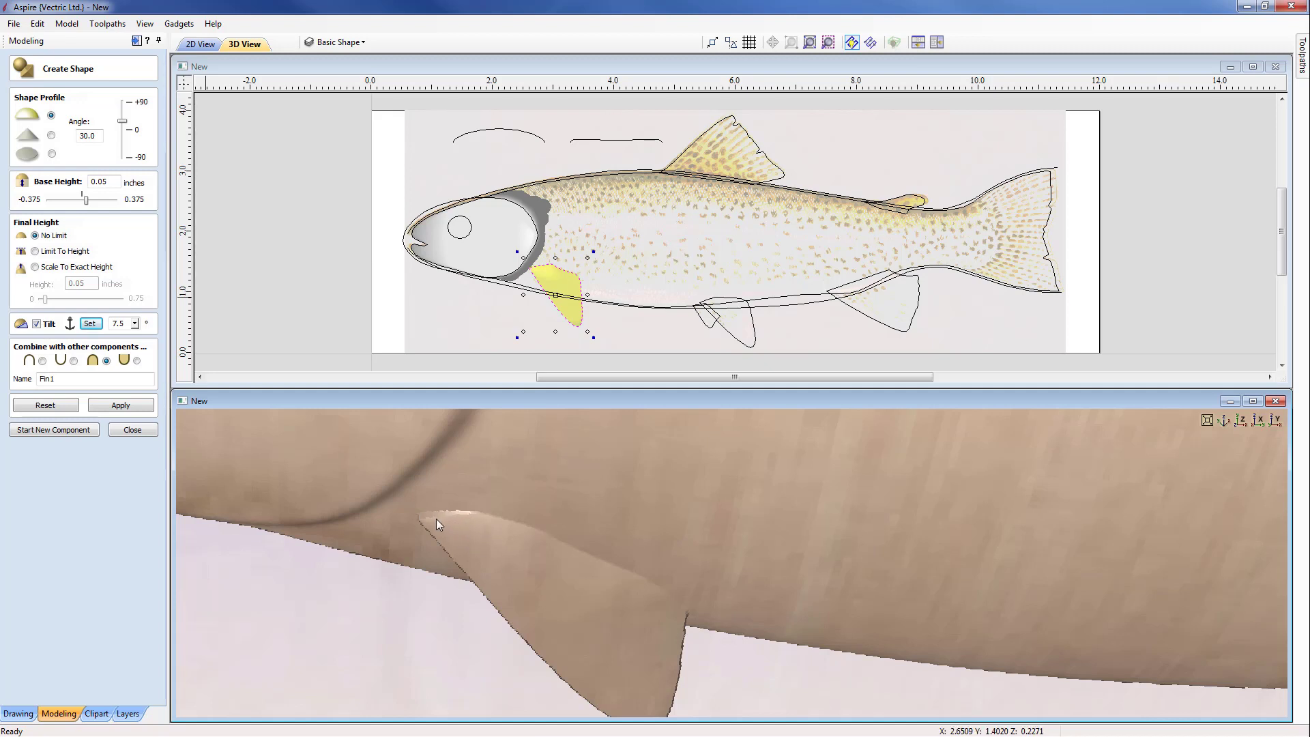
drag(441, 518, 660, 546)
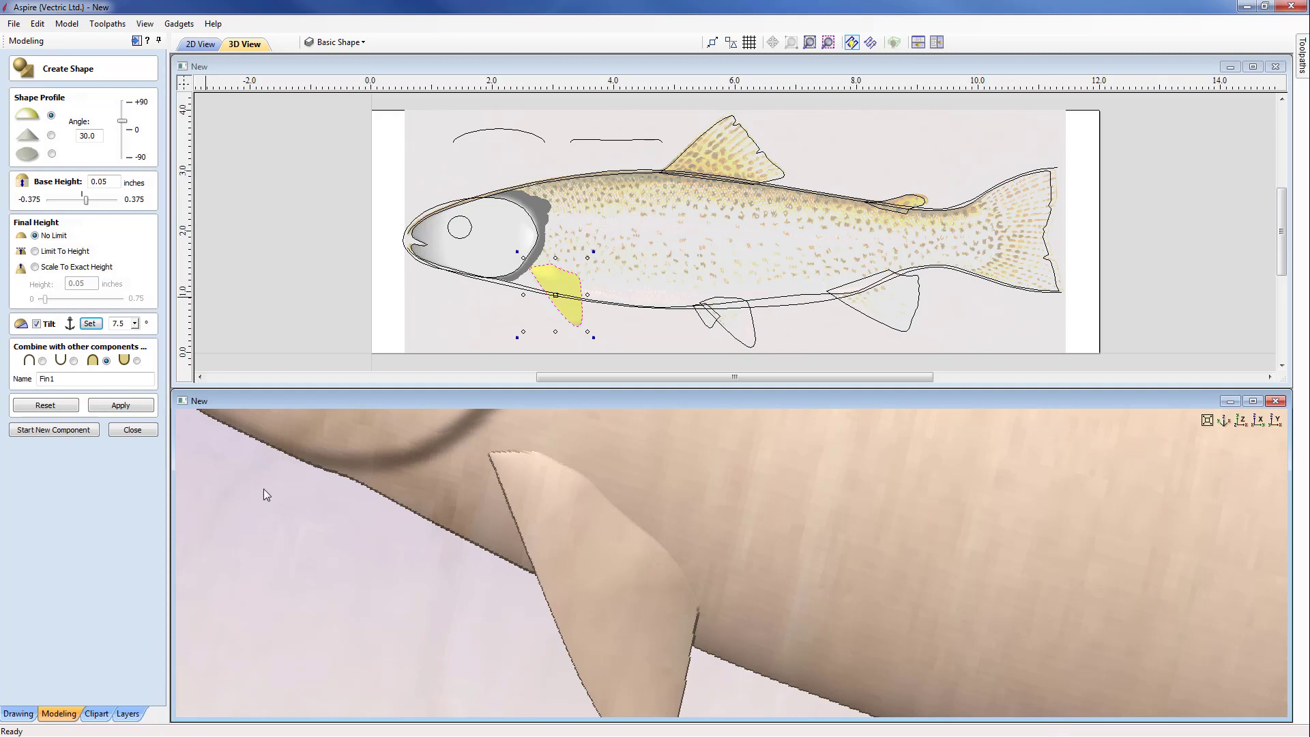
click(58, 427)
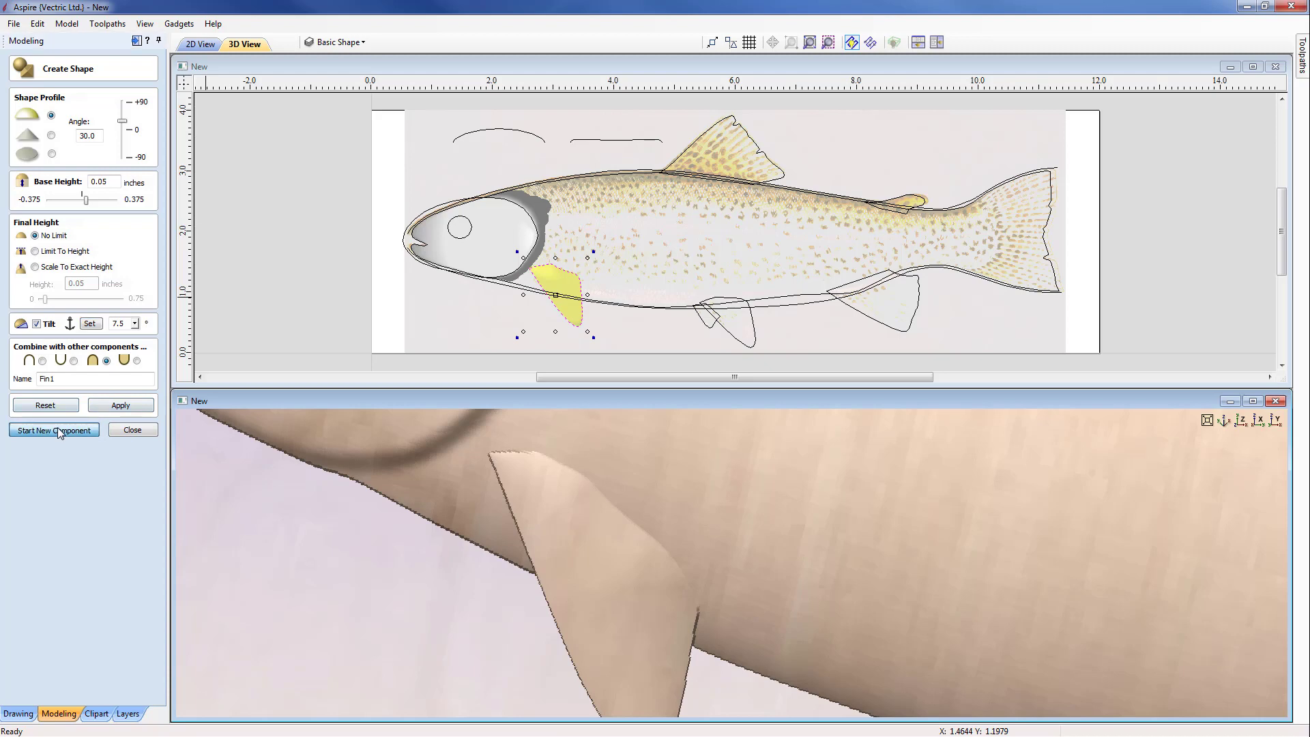
Step: Create the small mid-belly fin from its vector as merged component Fin2, curved profile, 30° angle, 0.05 inch base height, no tilt
drag(825, 571, 822, 432)
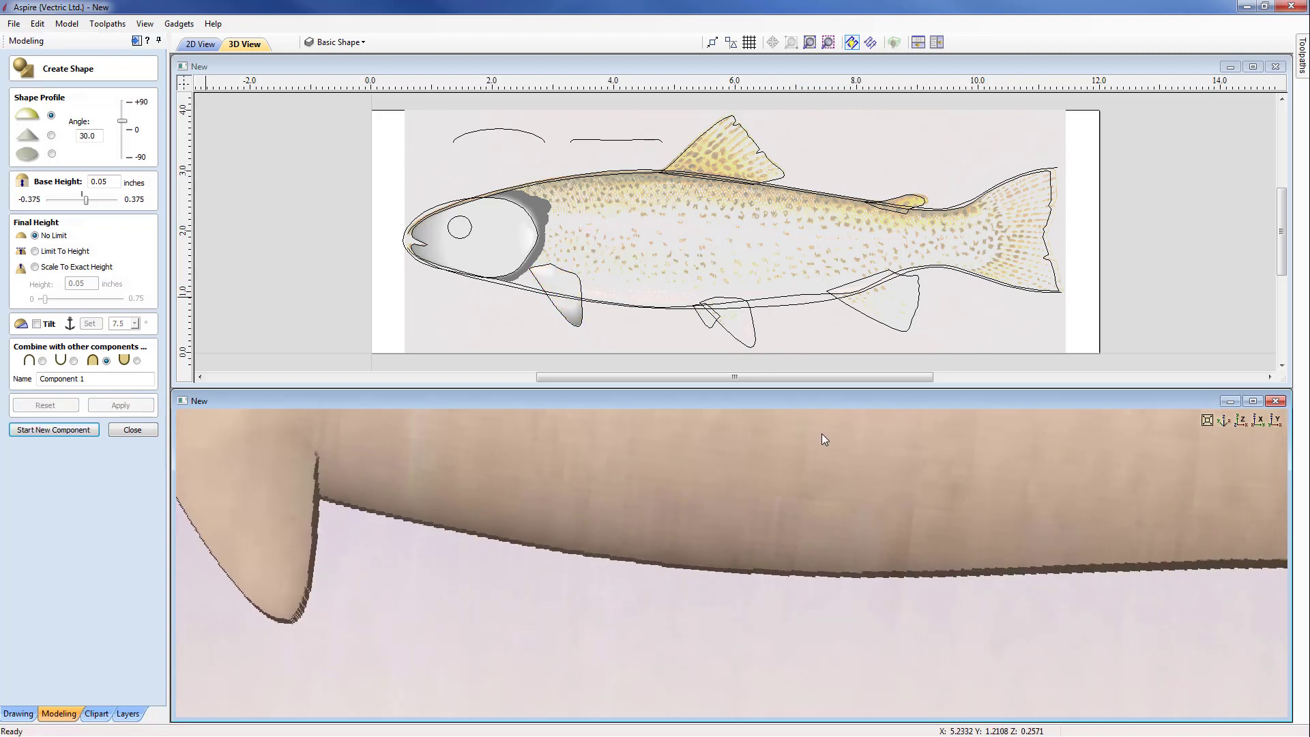
click(714, 329)
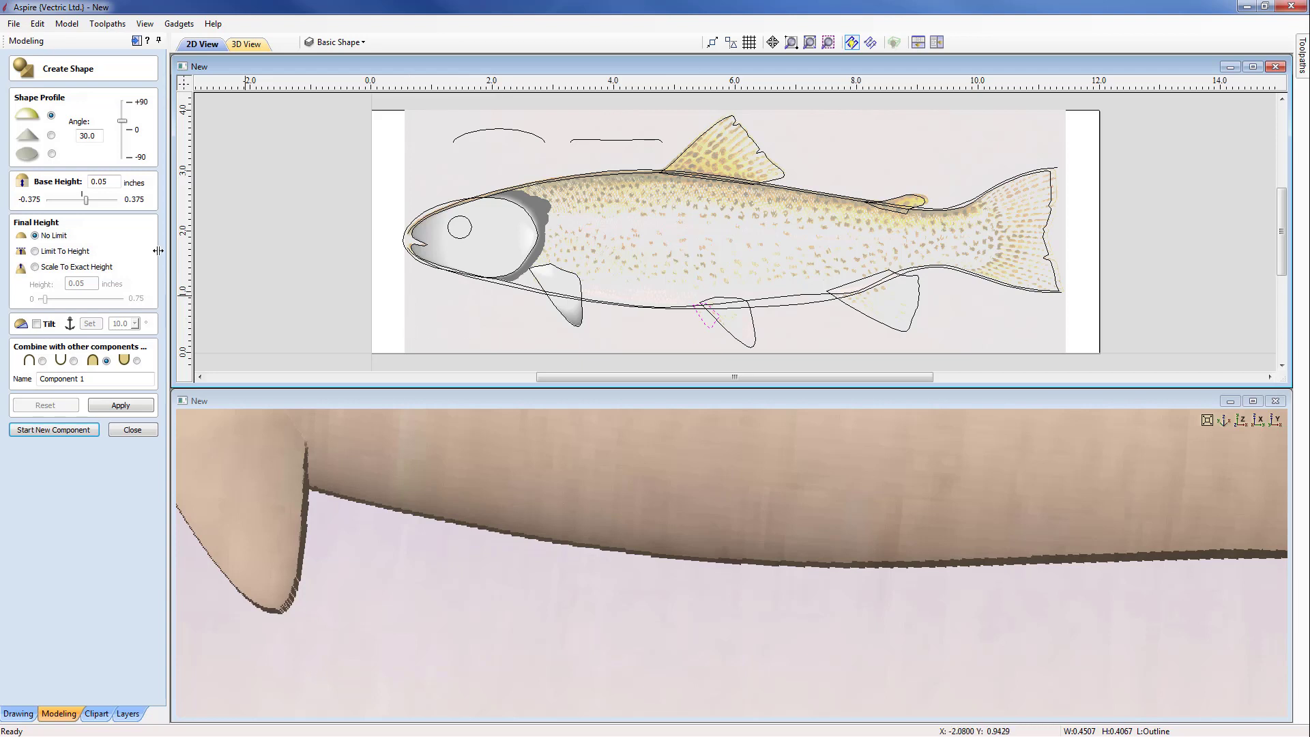
click(95, 136)
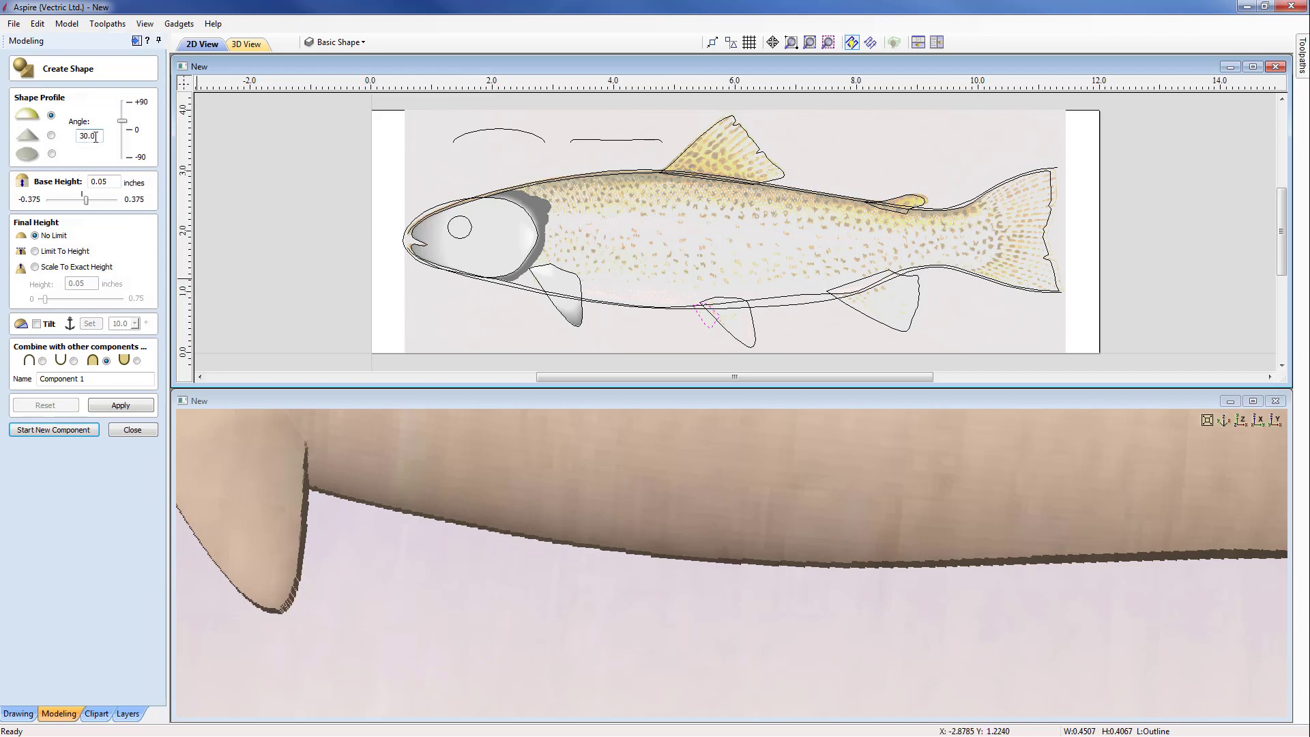
click(112, 182)
drag(116, 378, 5, 384)
text(Fin2)
click(109, 407)
middle_drag(903, 625, 755, 623)
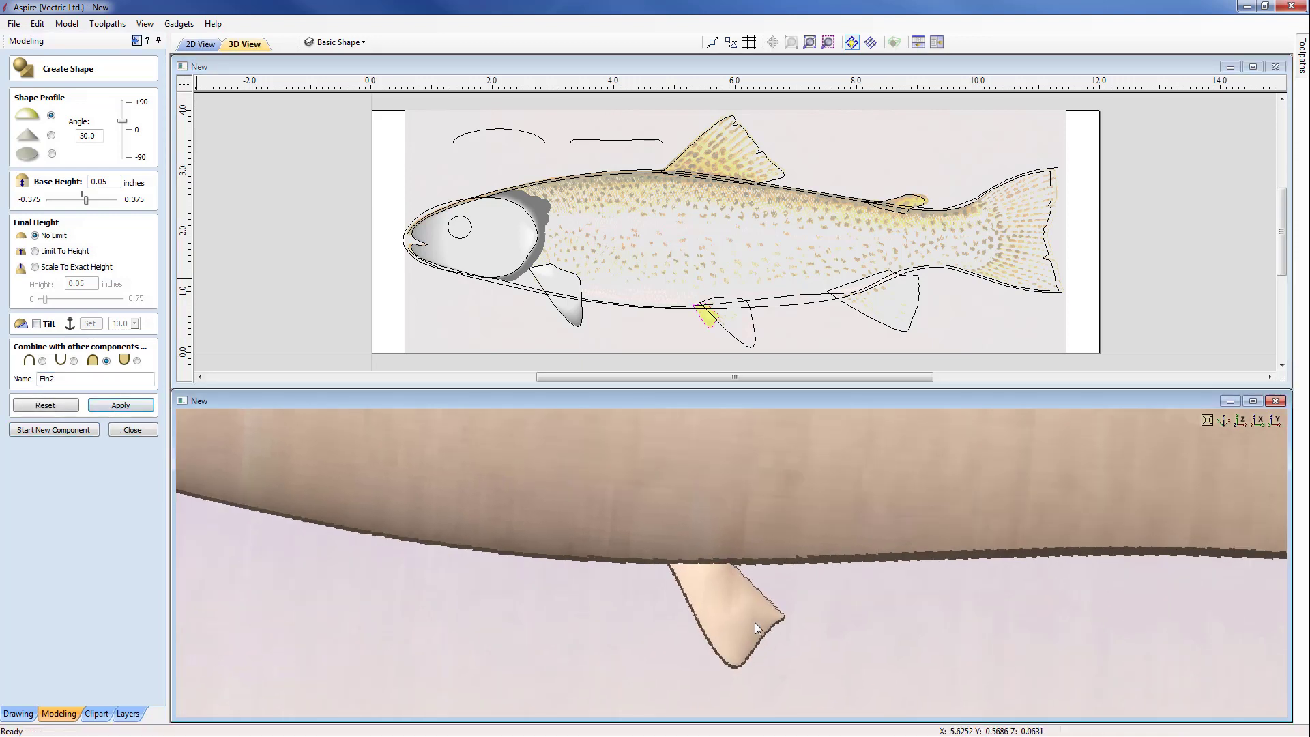
drag(740, 632, 756, 612)
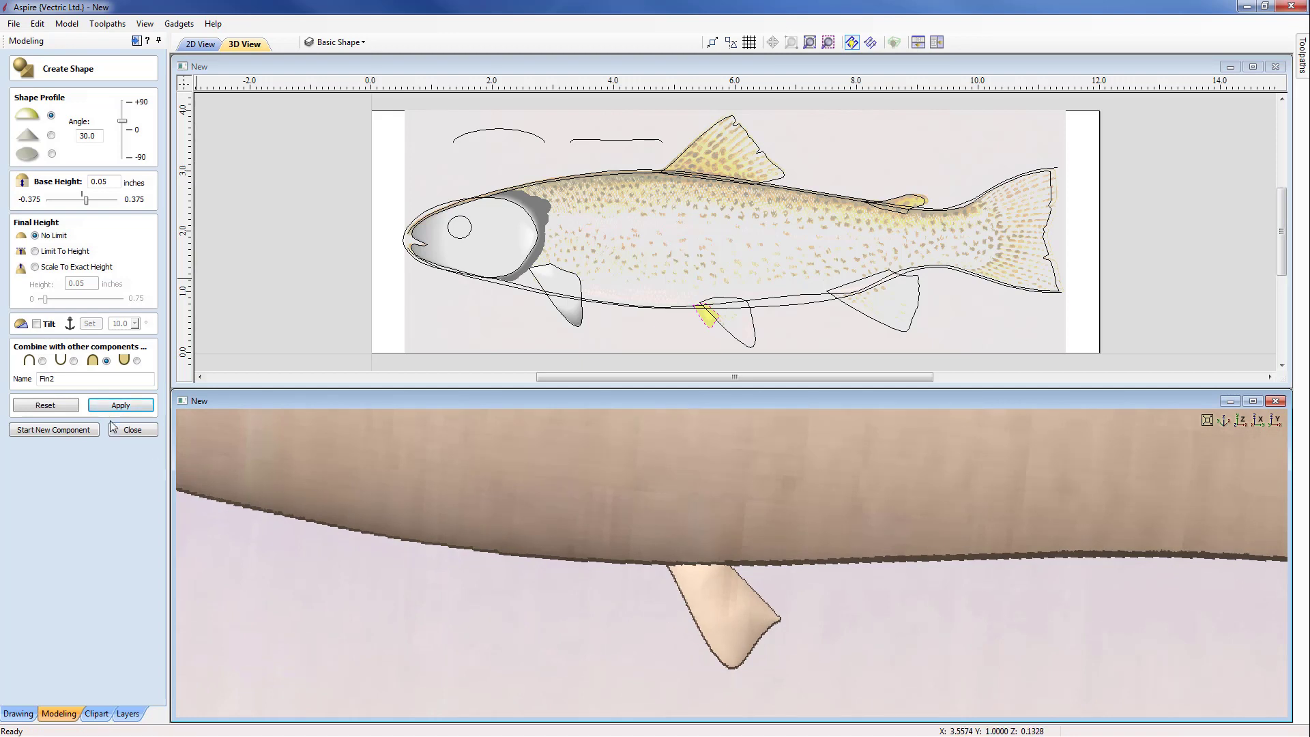
click(56, 431)
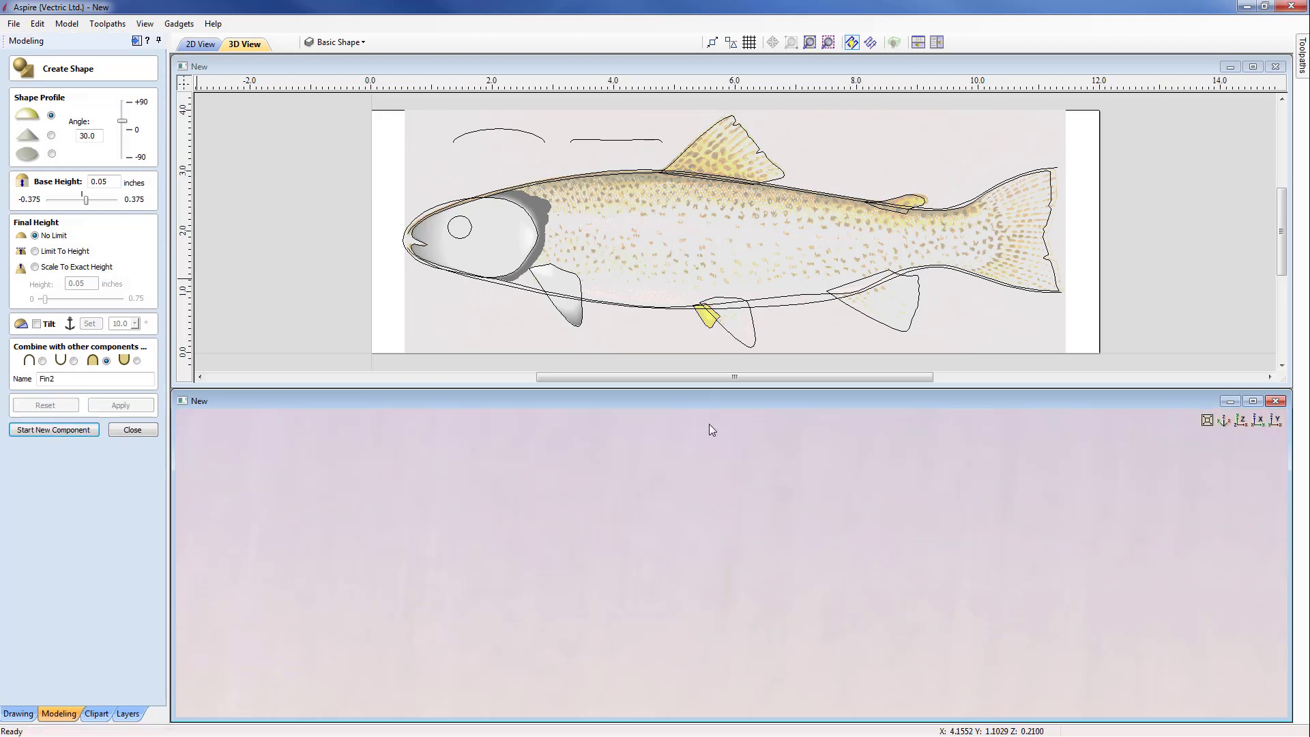
Step: Create the larger overlapping belly fin from its vector without tilt, at 30° and 0.05 inch base height, and name it Fin3
click(755, 345)
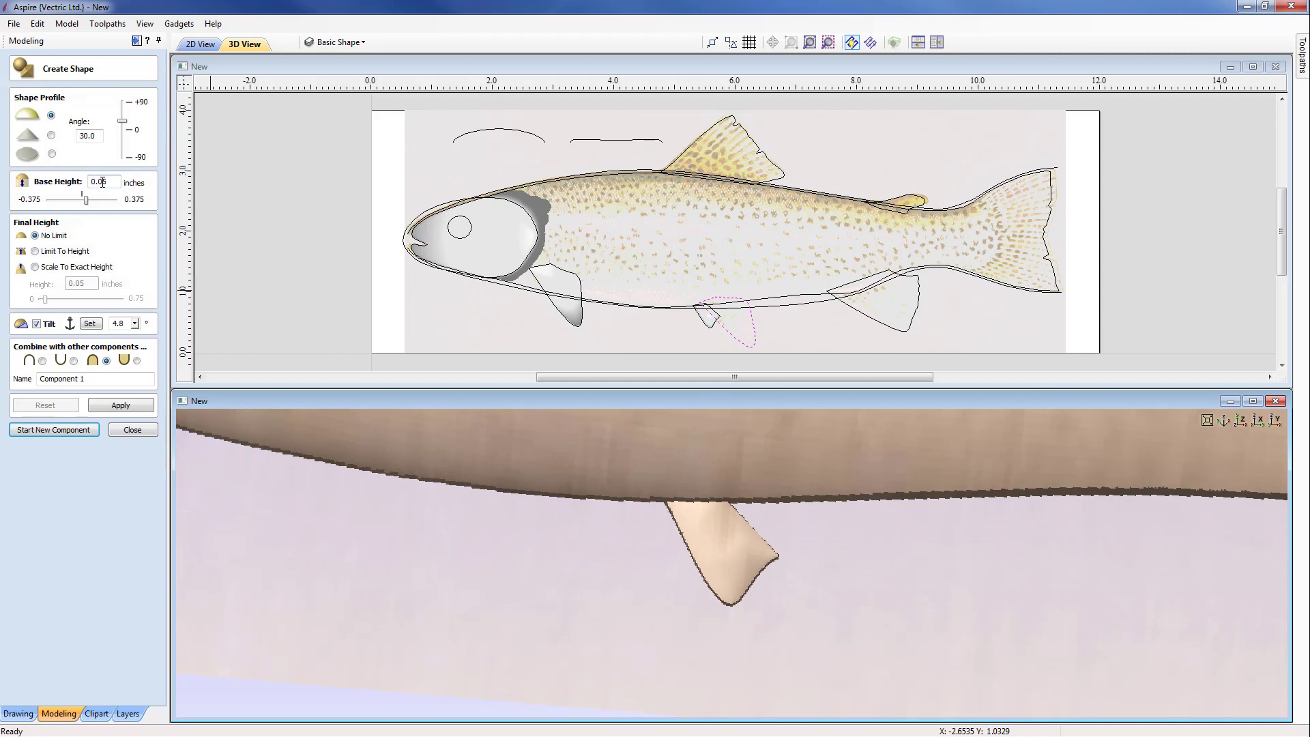
click(37, 324)
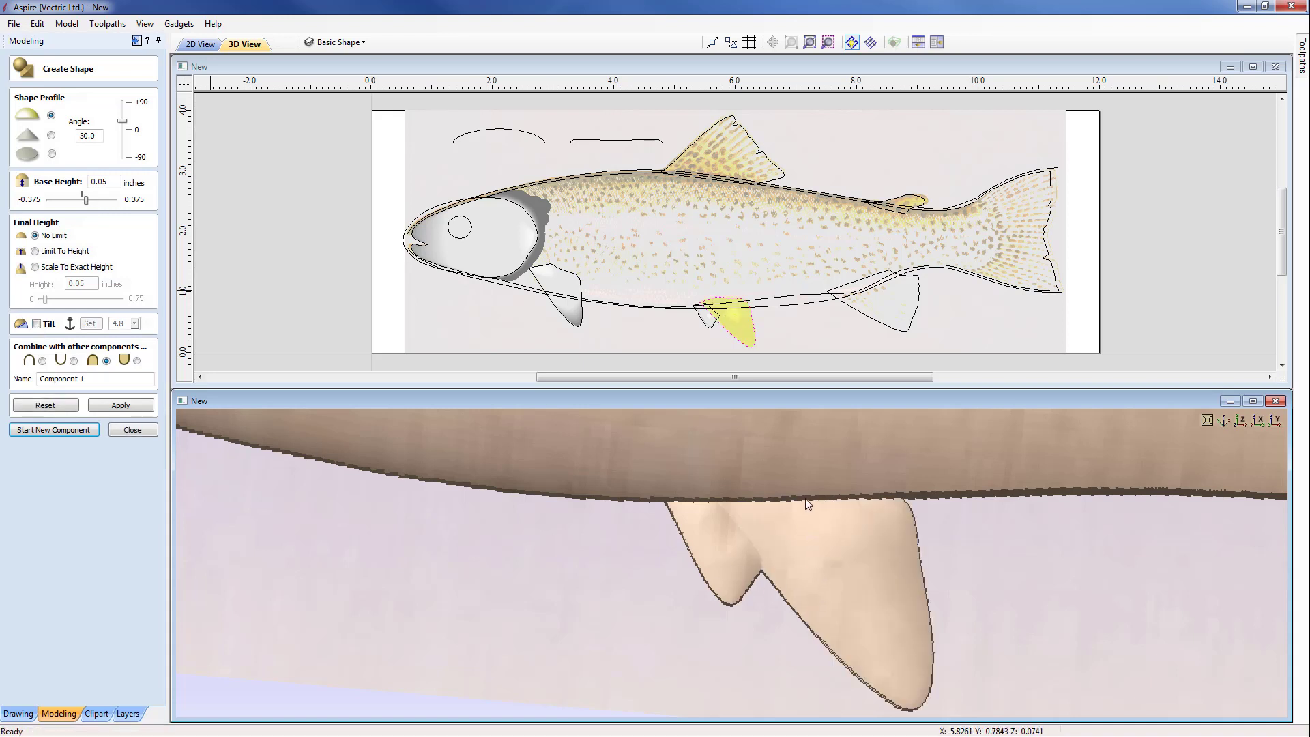
drag(108, 377, 37, 379)
text(Fin3)
click(120, 405)
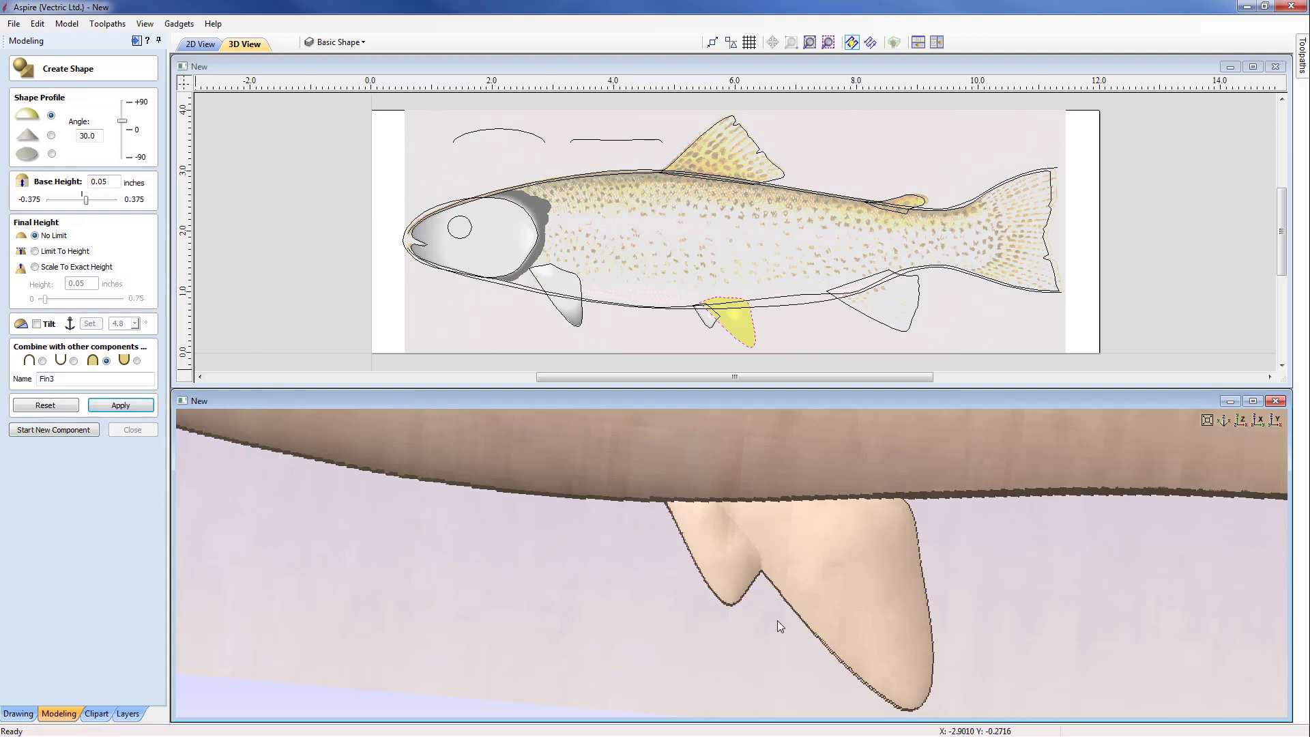
Step: Tilt Fin3 by 4.8° with the direction set from the fin's lower tip to its upper edge in the body
drag(833, 534, 820, 595)
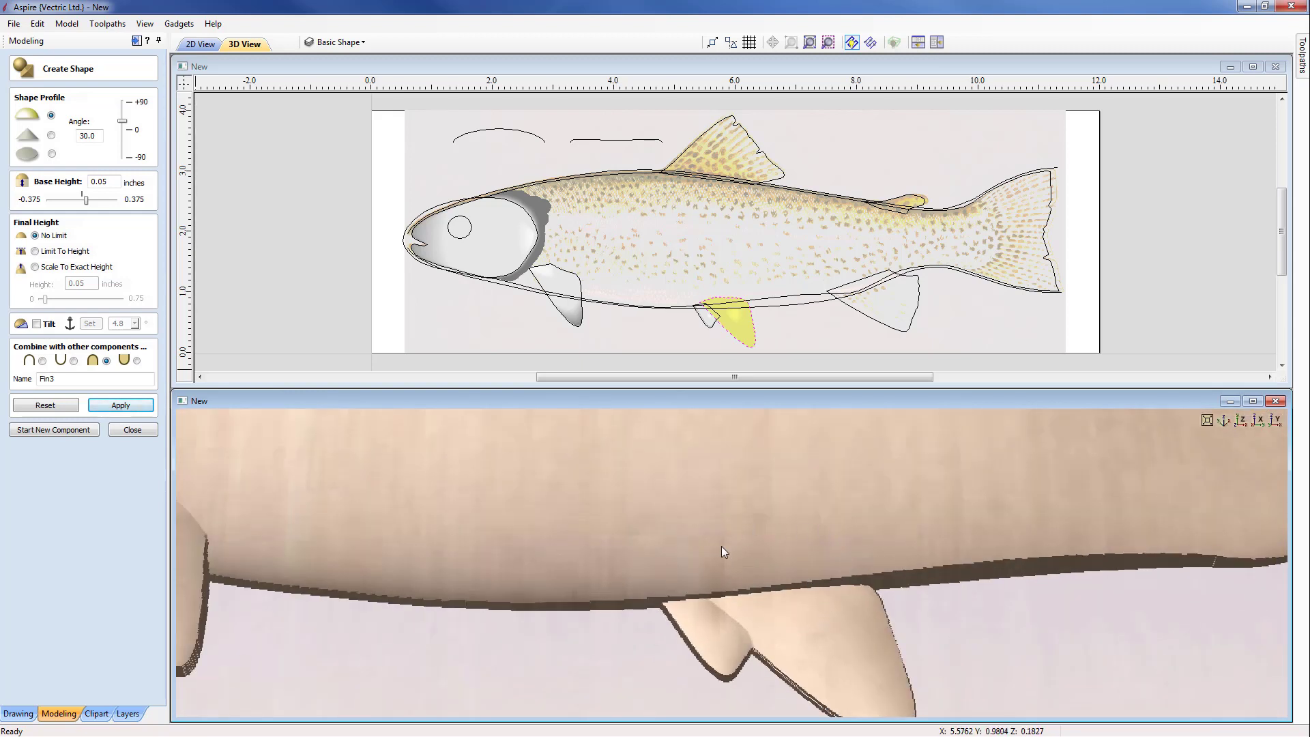
scroll(746, 268, up, 3)
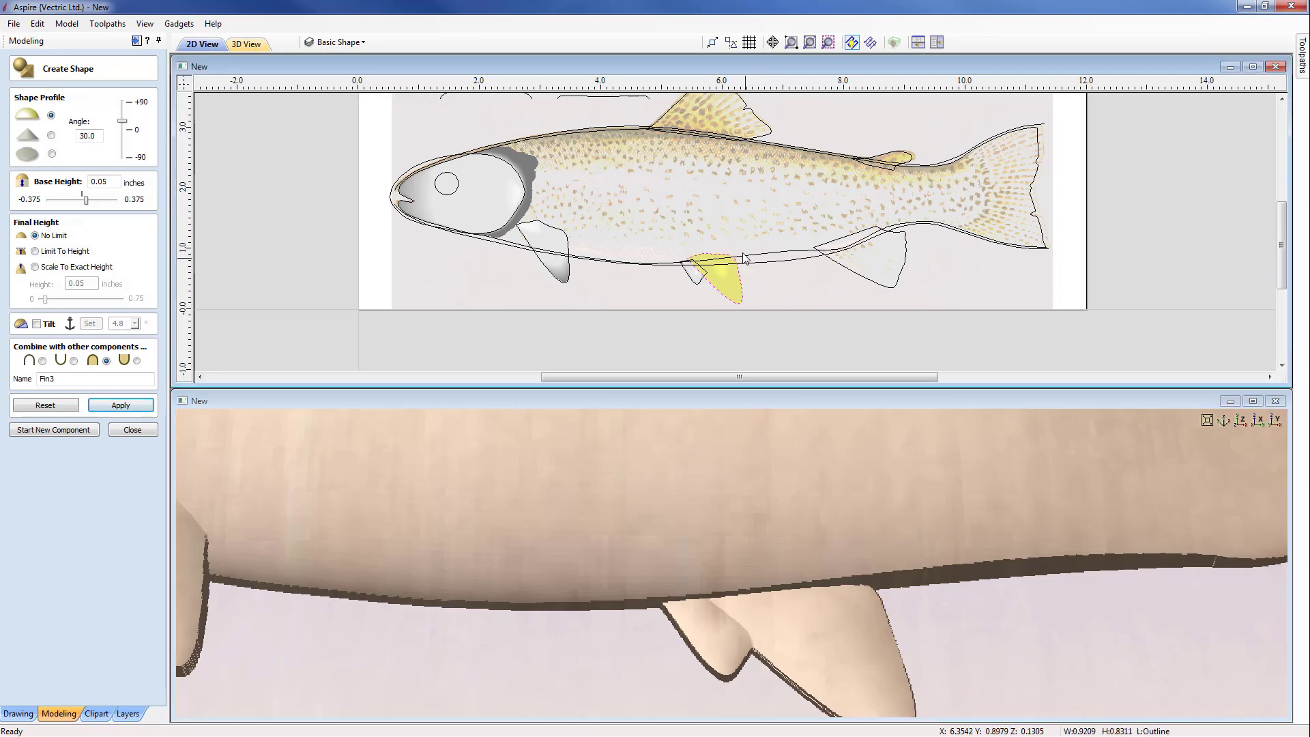
click(37, 325)
click(90, 323)
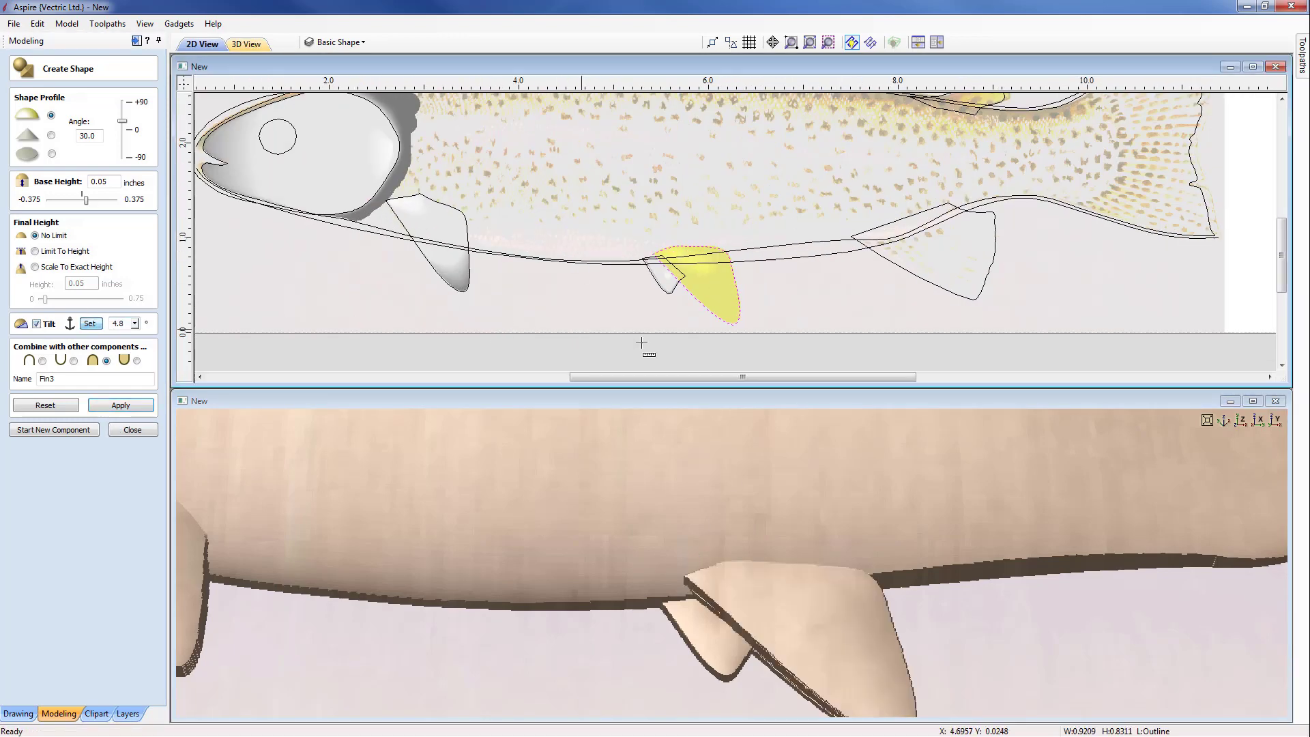
click(735, 330)
click(681, 254)
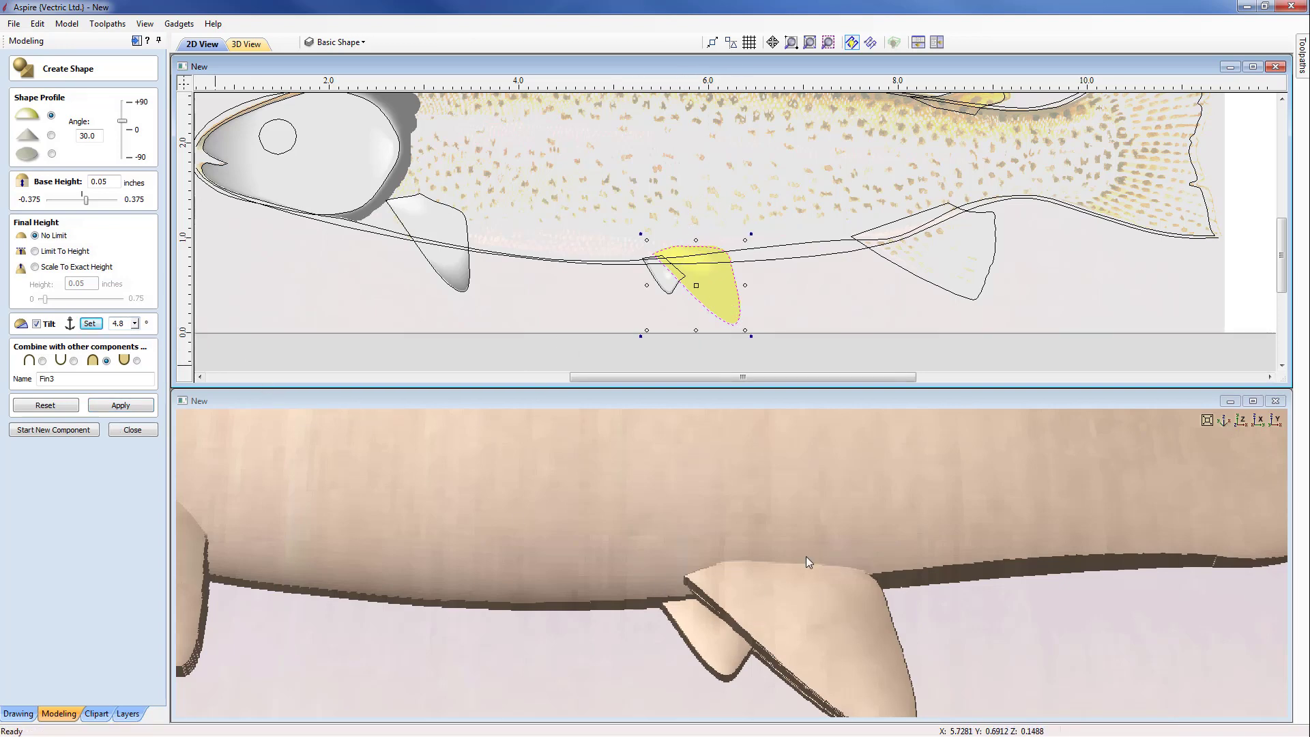
drag(797, 508, 652, 547)
scroll(651, 546, up, 2)
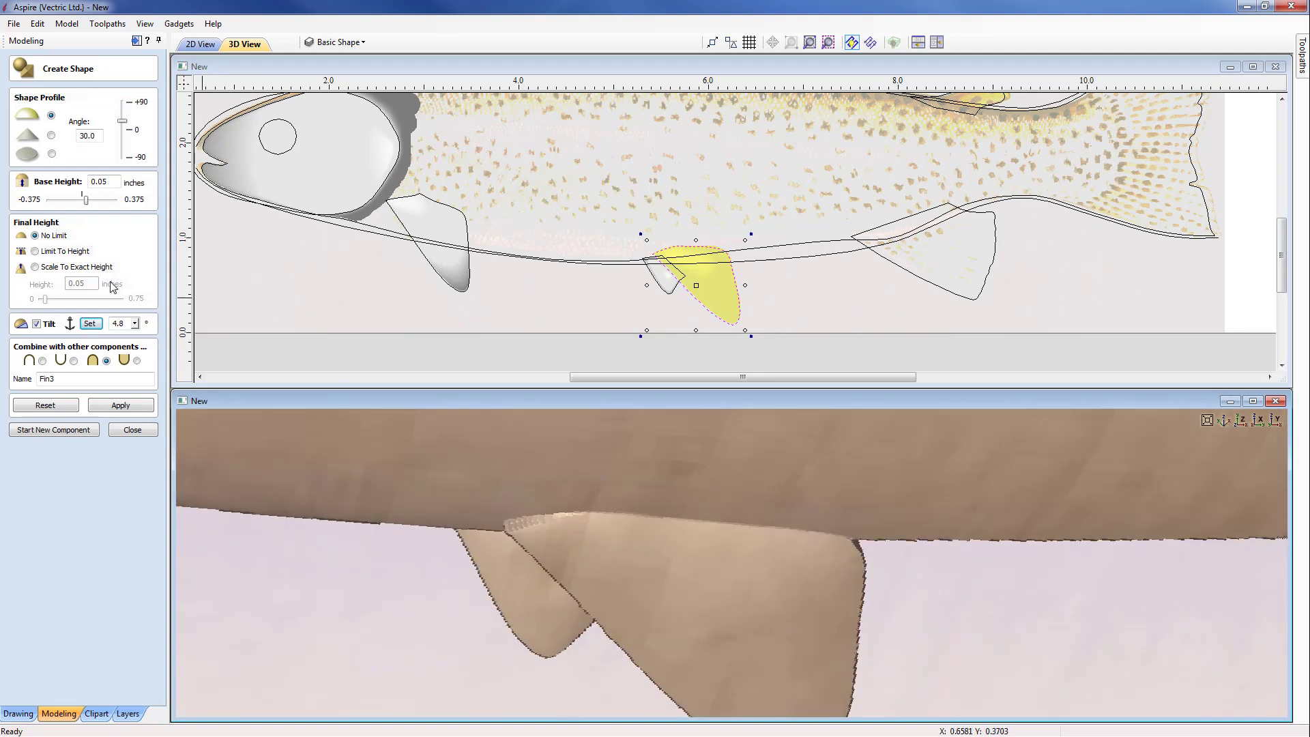
Step: Set Fin3's tilt to 4°, check how the fin meets the body in 3D, and finish the component
double_click(120, 323)
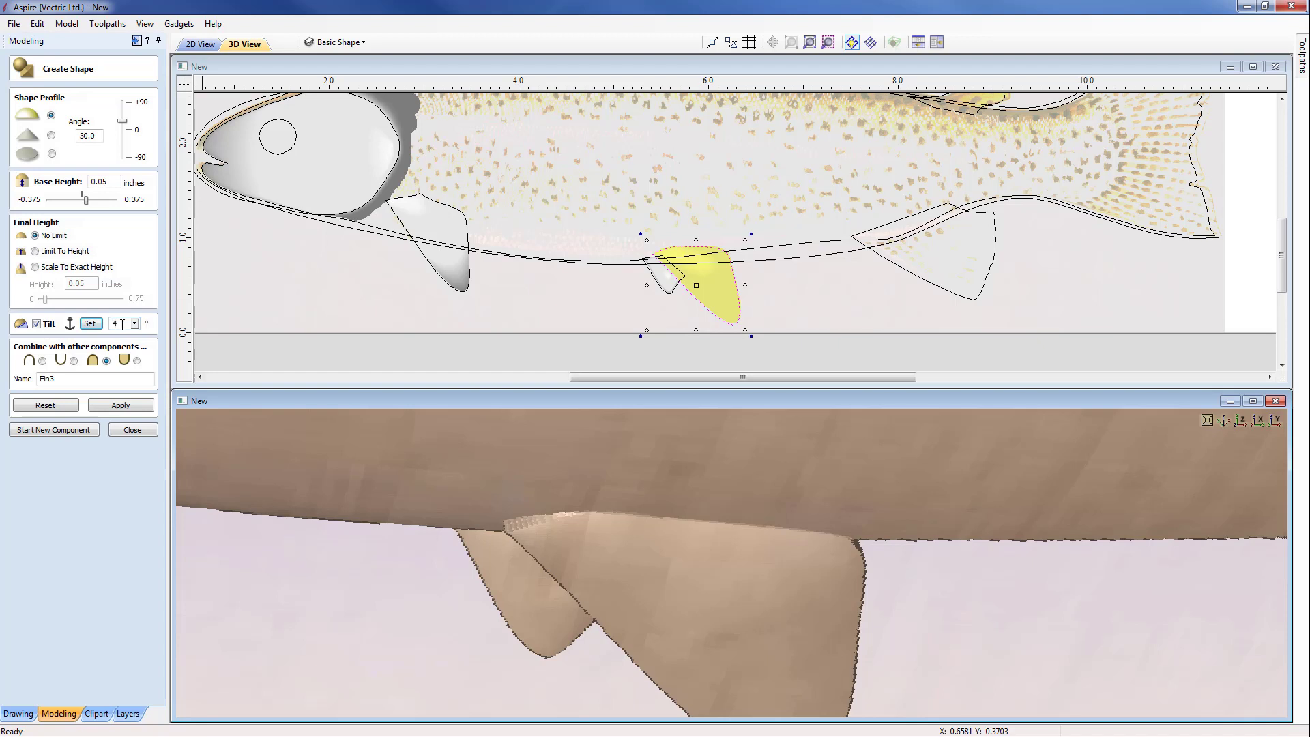
text(4)
click(120, 405)
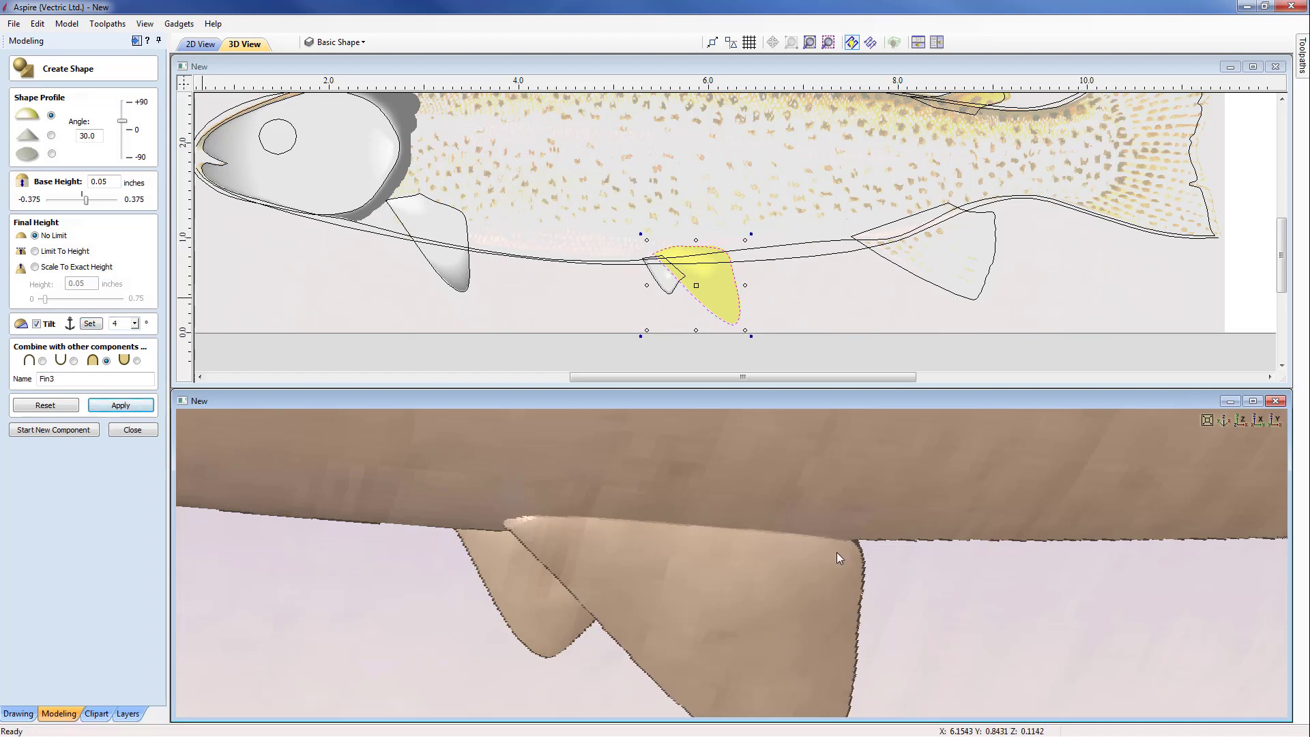
drag(837, 551, 820, 632)
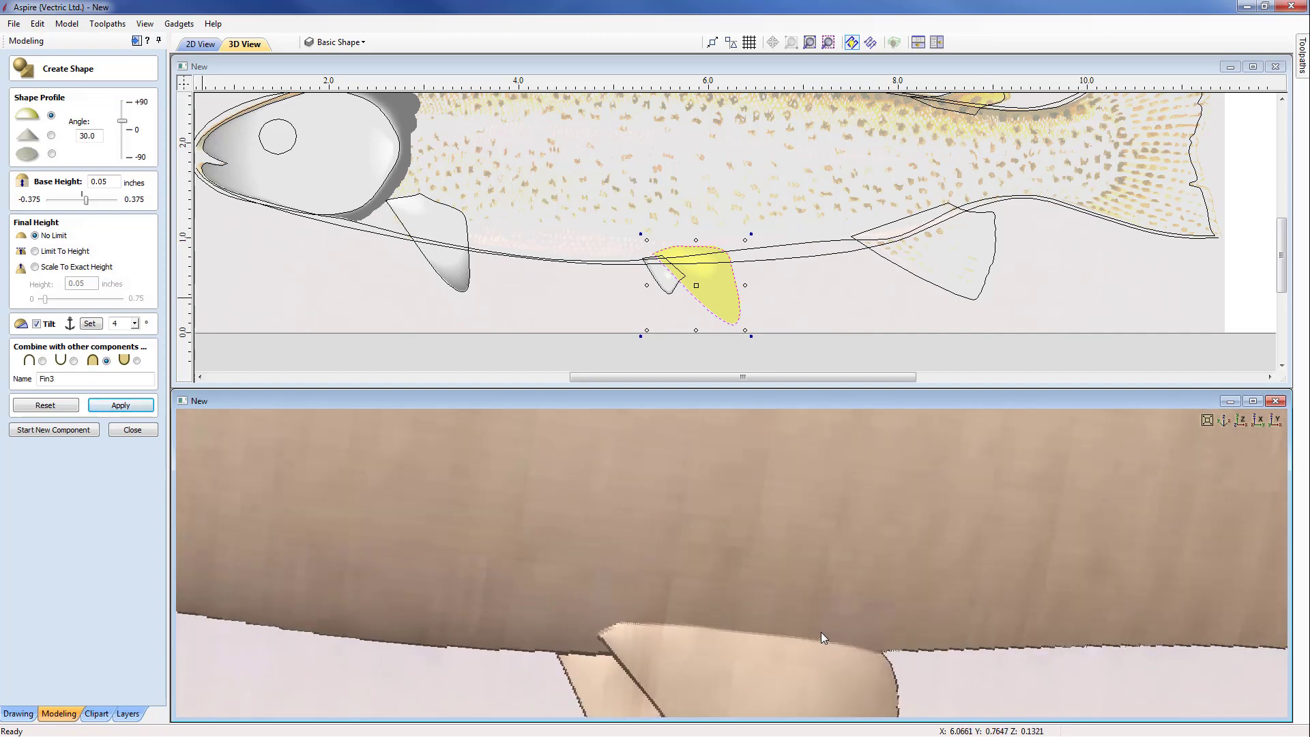
scroll(821, 632, down, 6)
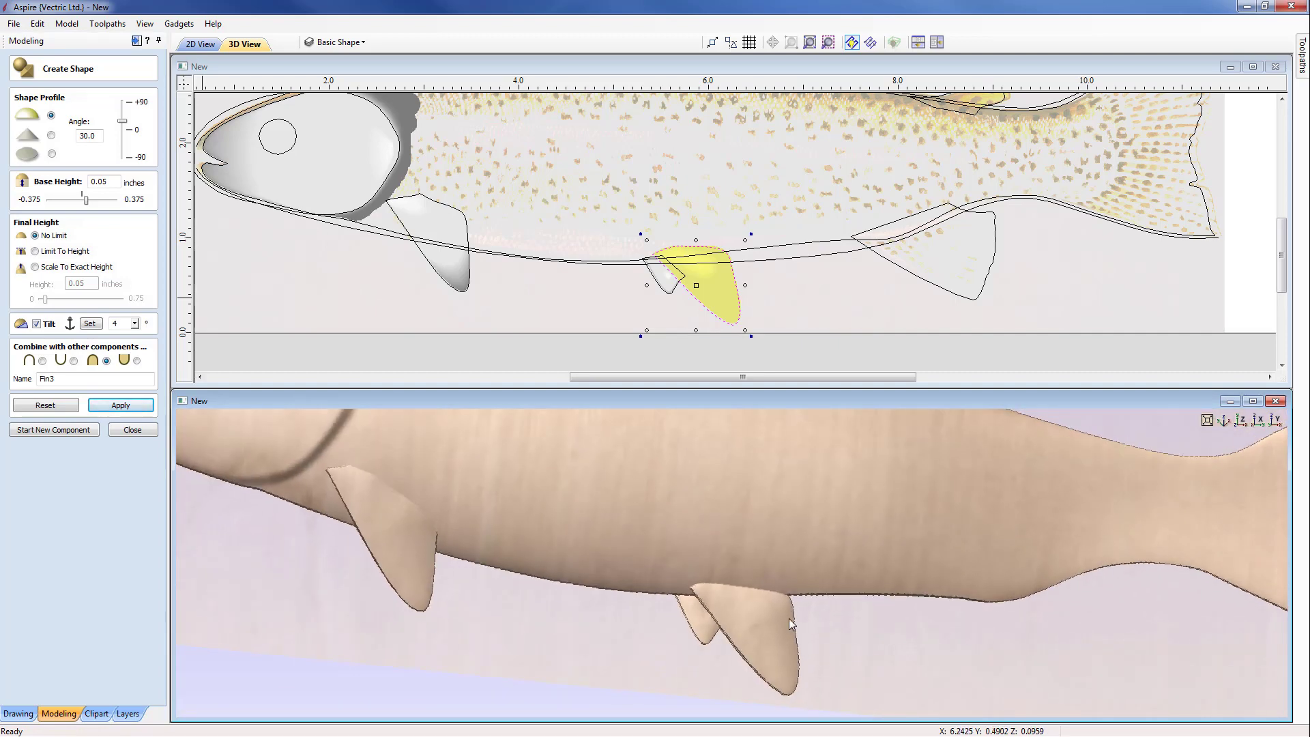
drag(719, 508, 713, 551)
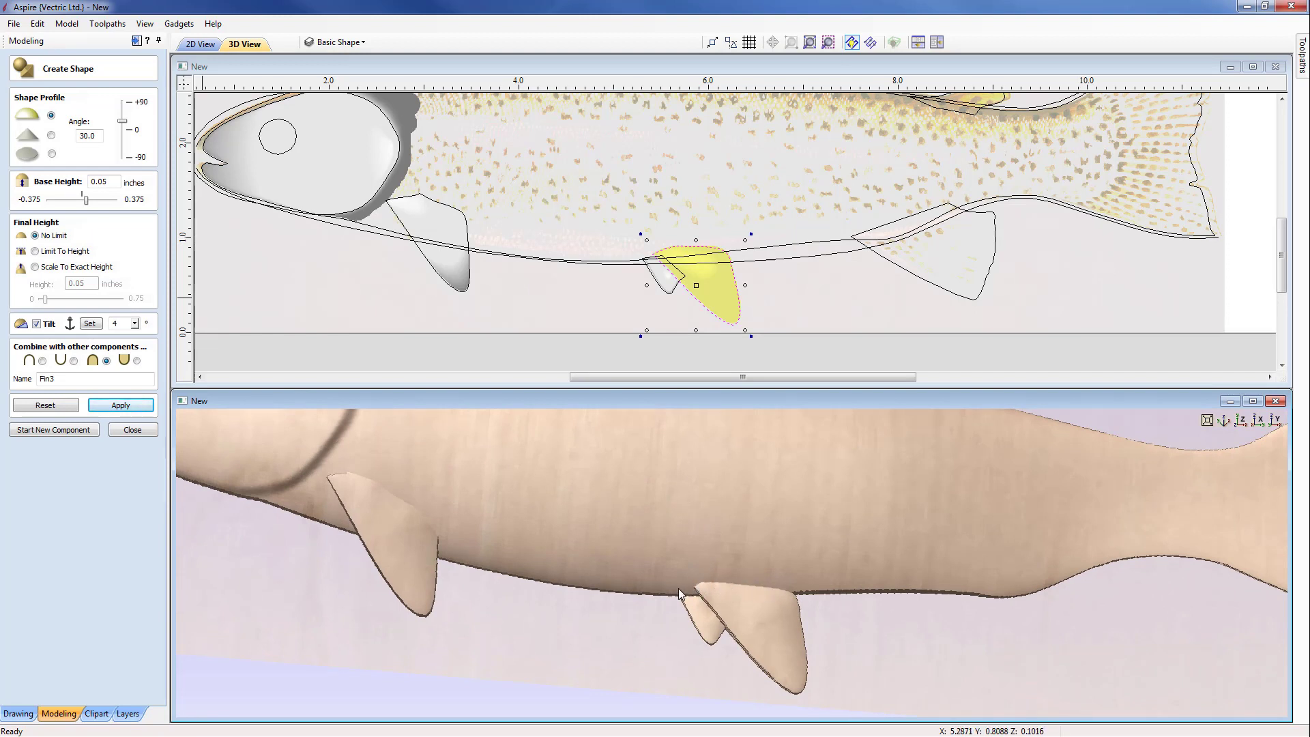
drag(868, 529, 783, 510)
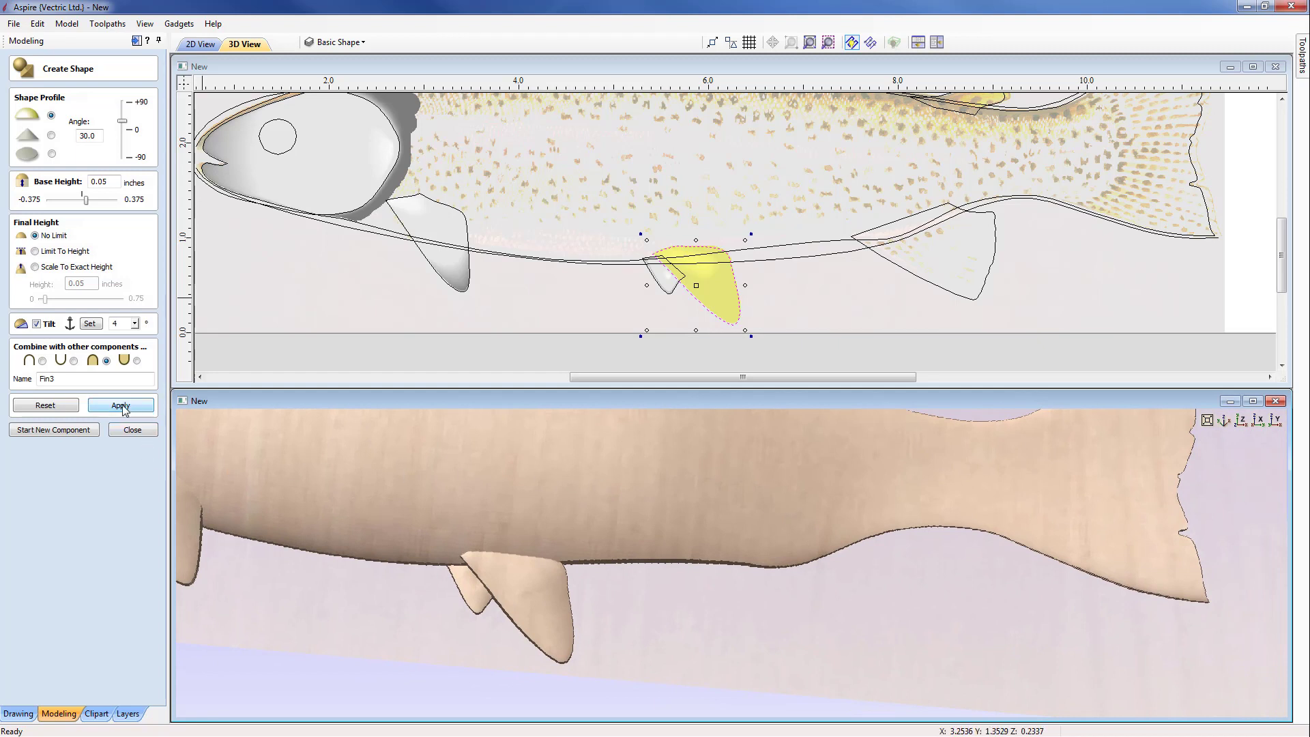
click(80, 426)
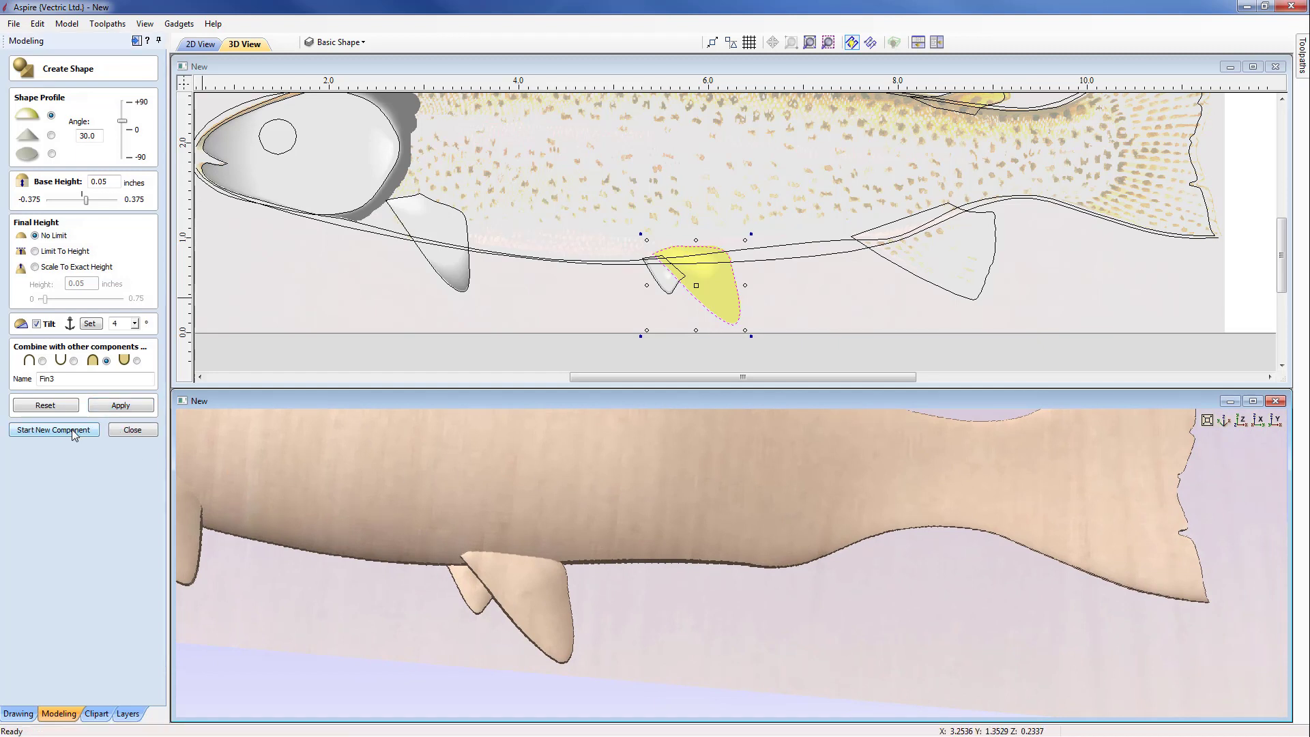
click(74, 430)
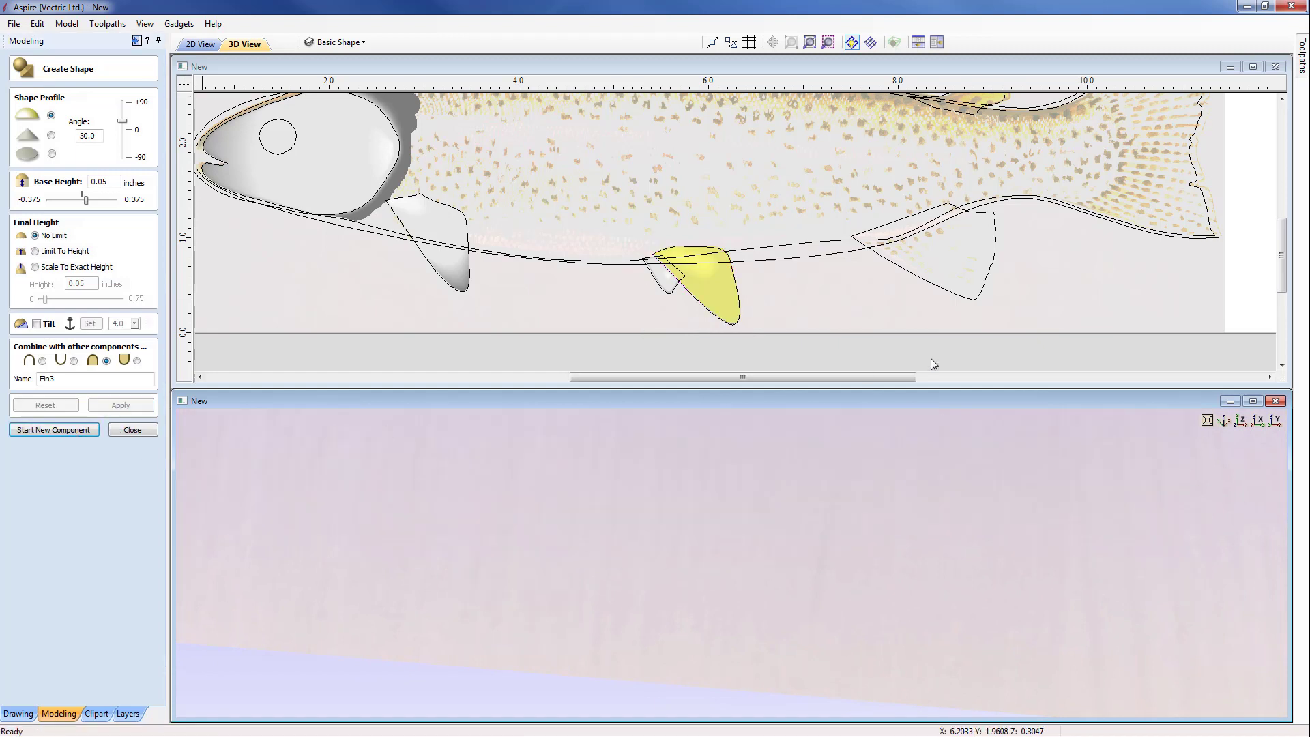
Step: Create the rear belly fin from its vector with a 20° angle, 0.03 inch base height and no tilt, named Fin4
click(957, 297)
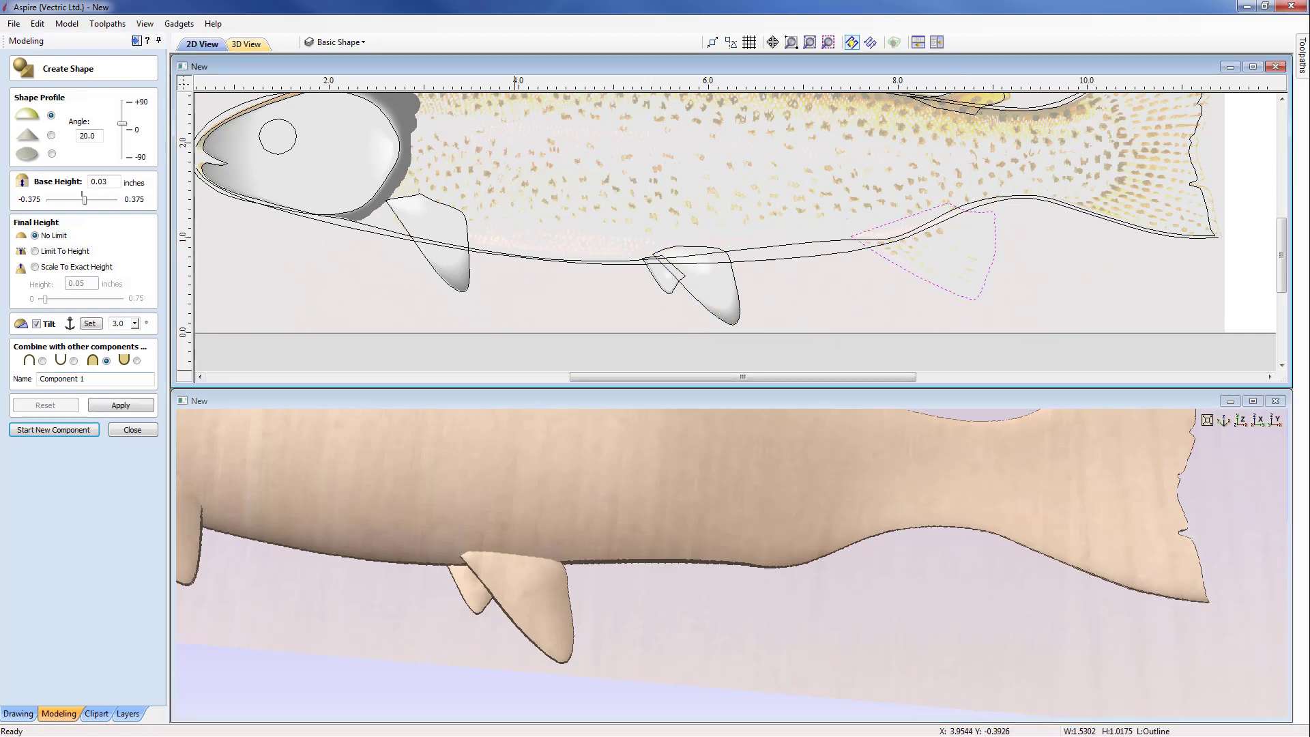
click(101, 136)
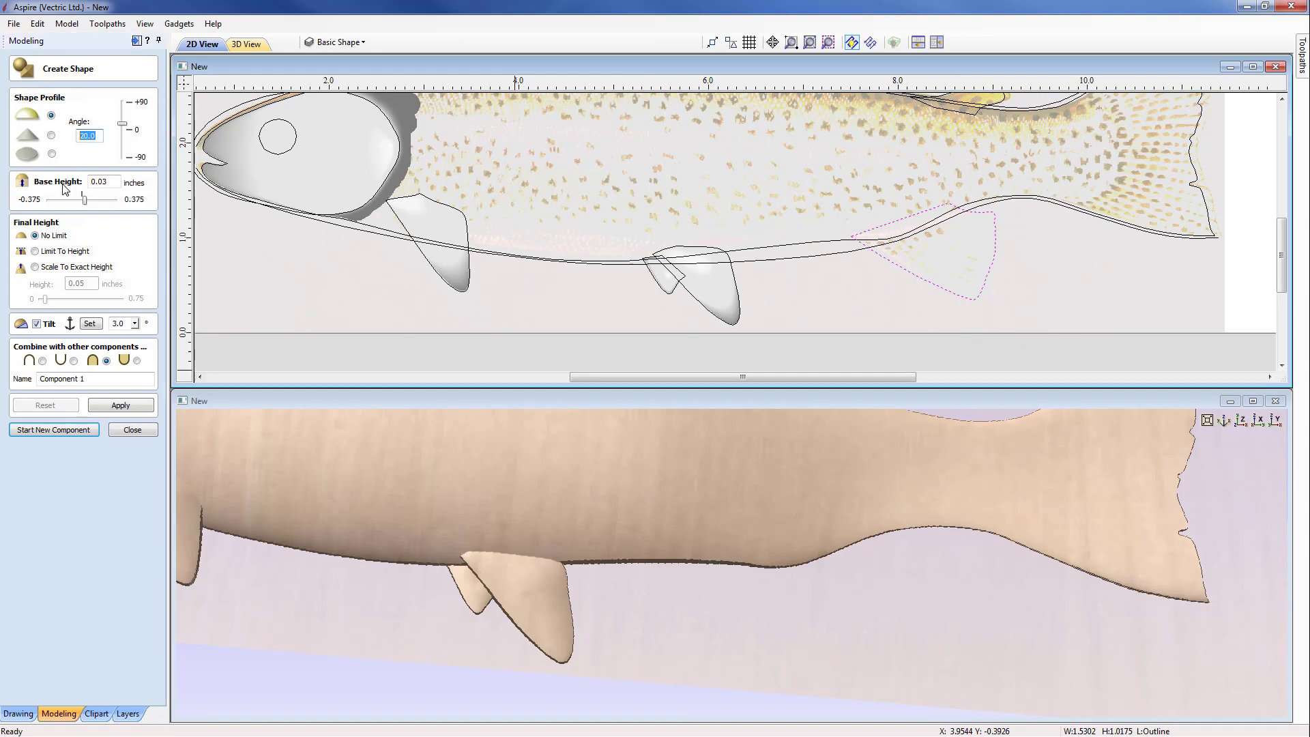
click(109, 182)
click(36, 324)
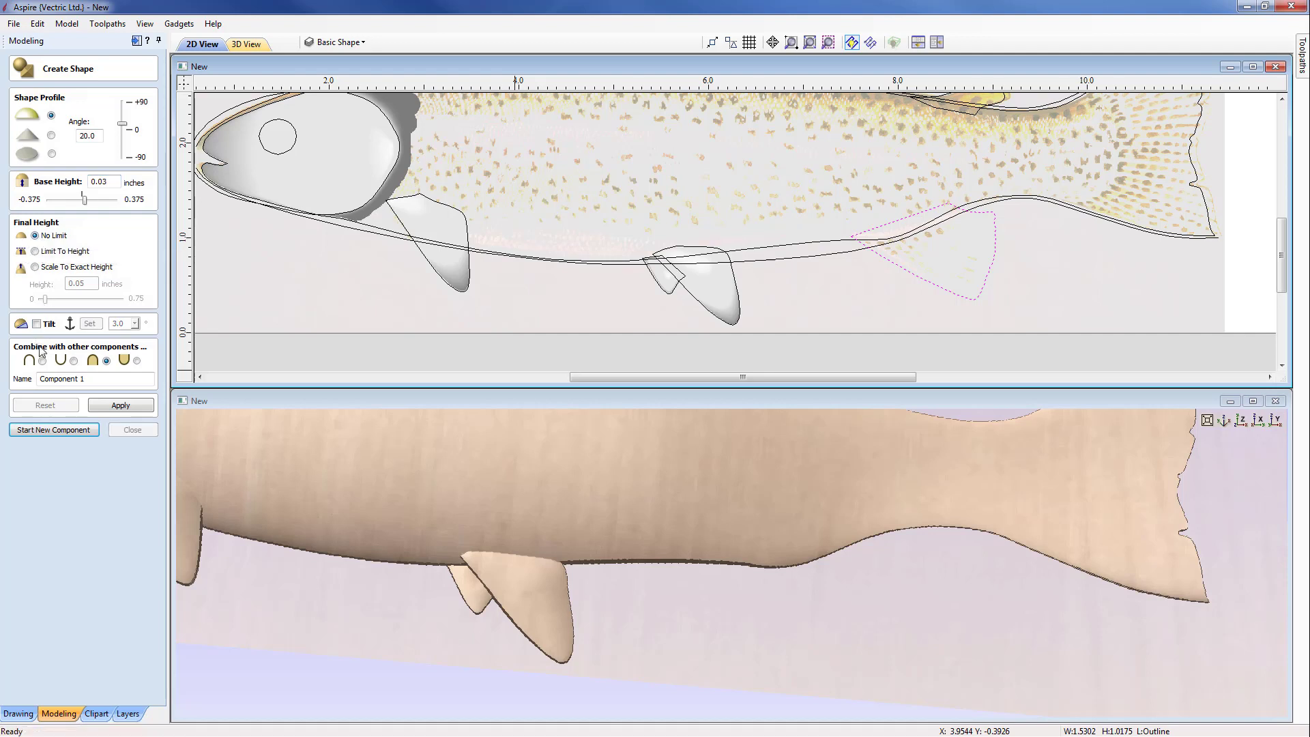
click(88, 380)
text(Fin4)
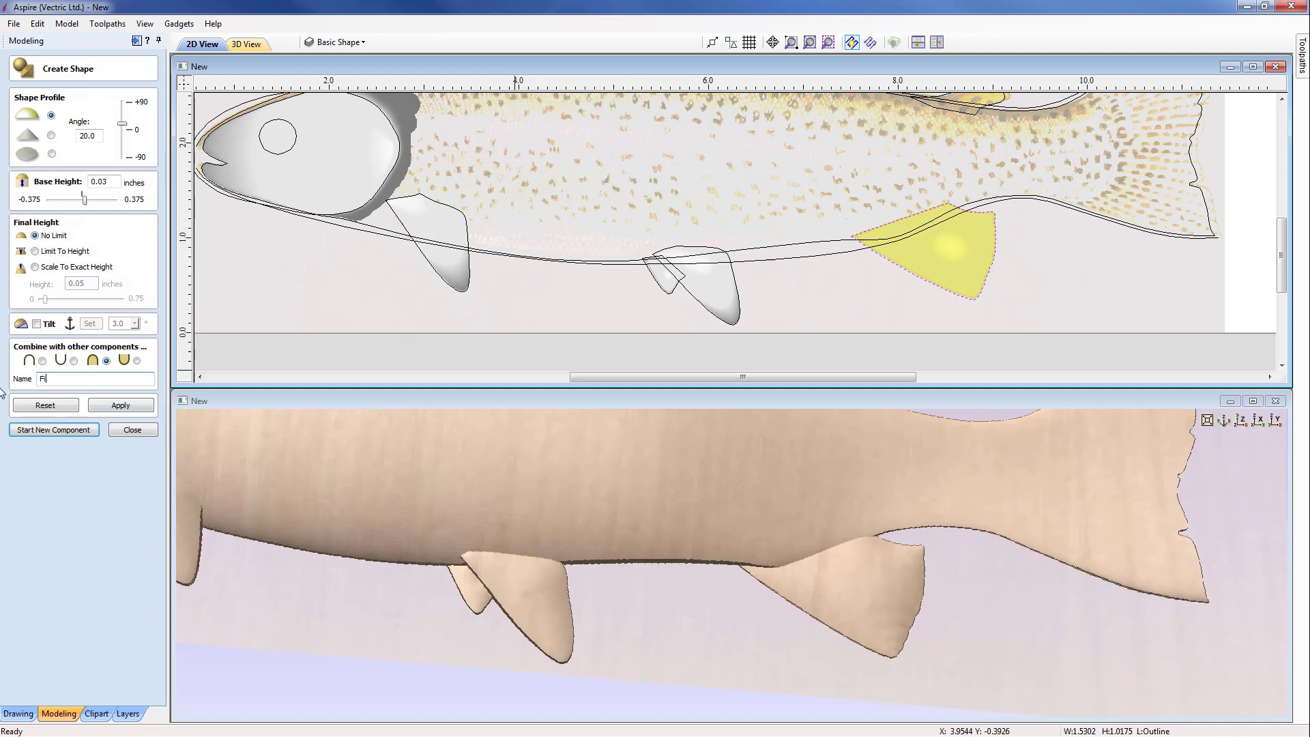
click(120, 406)
Step: Tilt Fin4 at the rear of the belly by 2.75°, checking how it meets the body in 3D, and finish the component
drag(813, 567, 771, 608)
scroll(771, 607, up, 3)
middle_drag(771, 608, 722, 500)
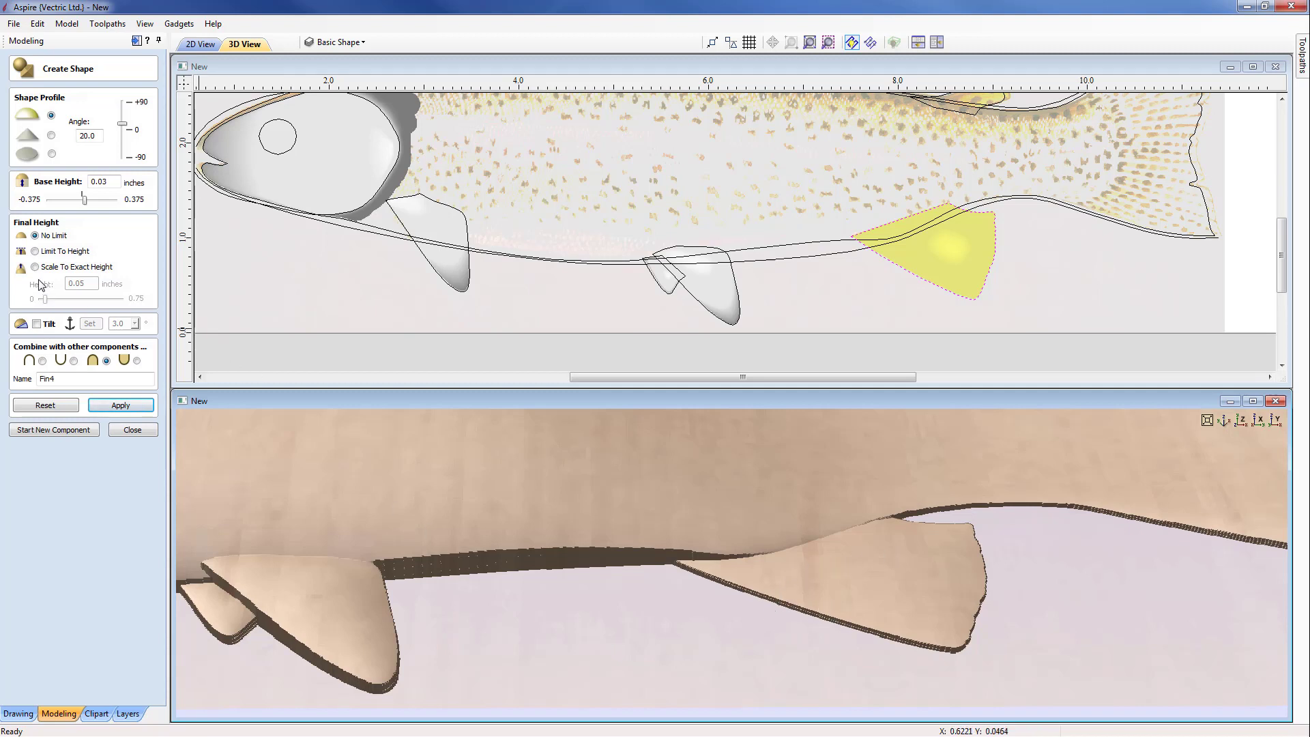
click(37, 325)
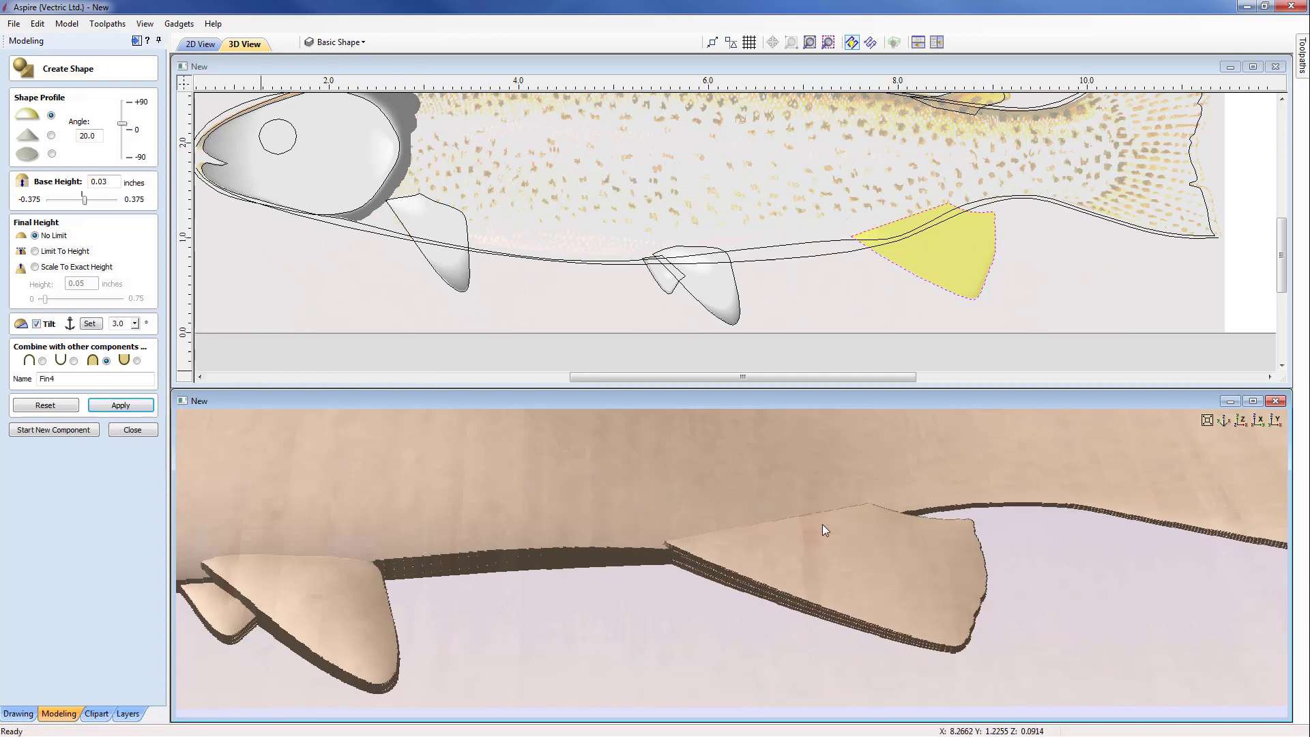
drag(824, 528, 788, 522)
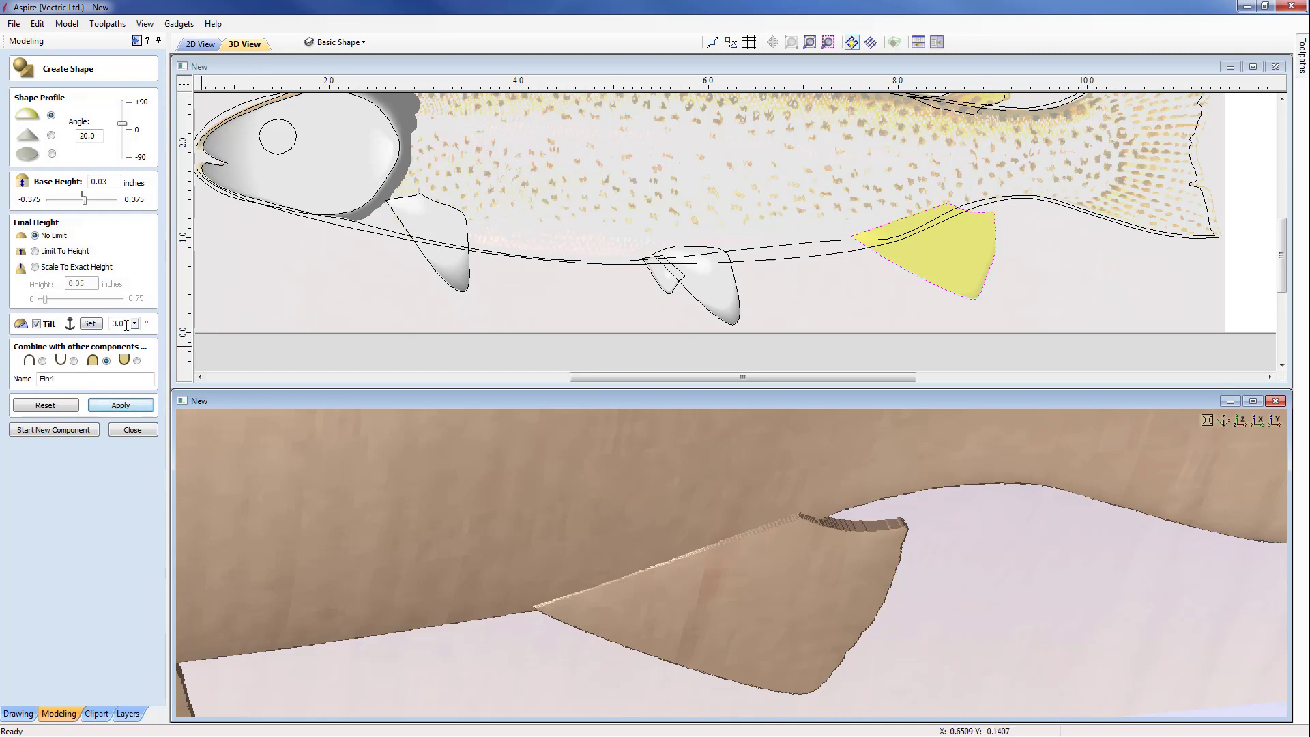
drag(126, 325, 110, 327)
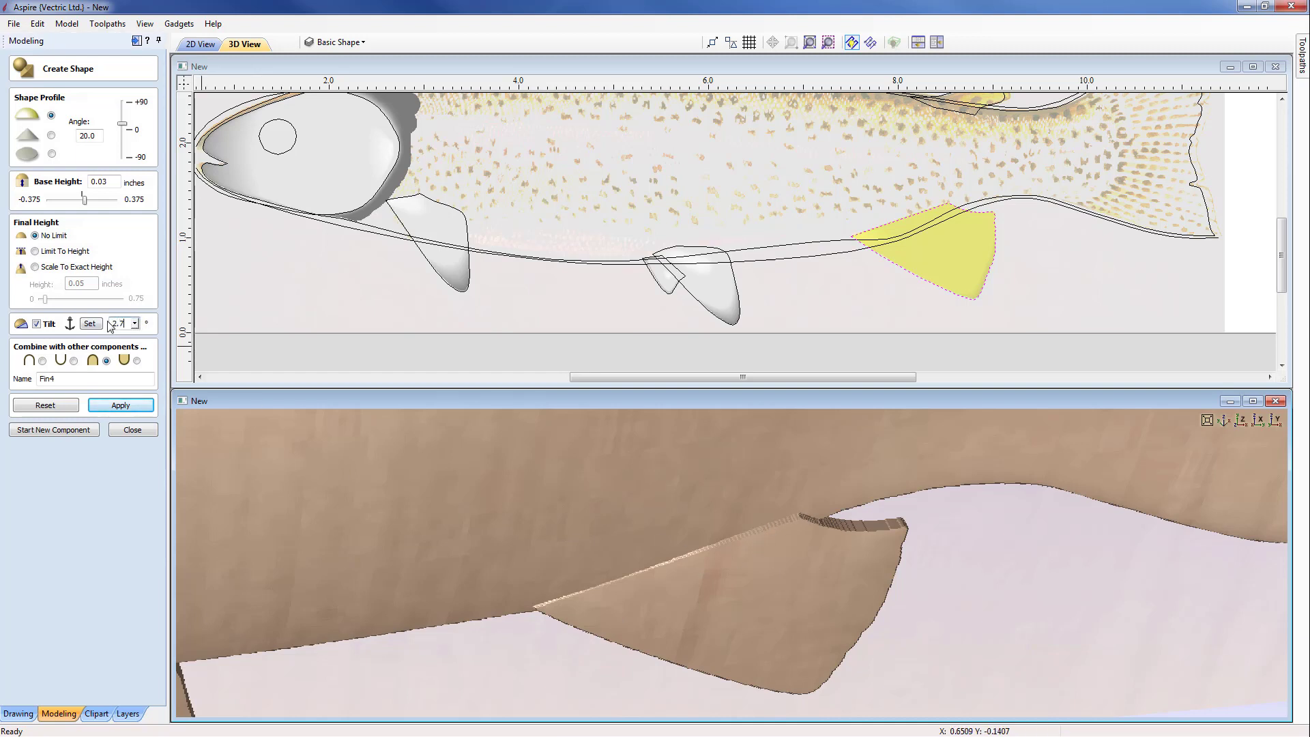
text(2.75)
click(120, 408)
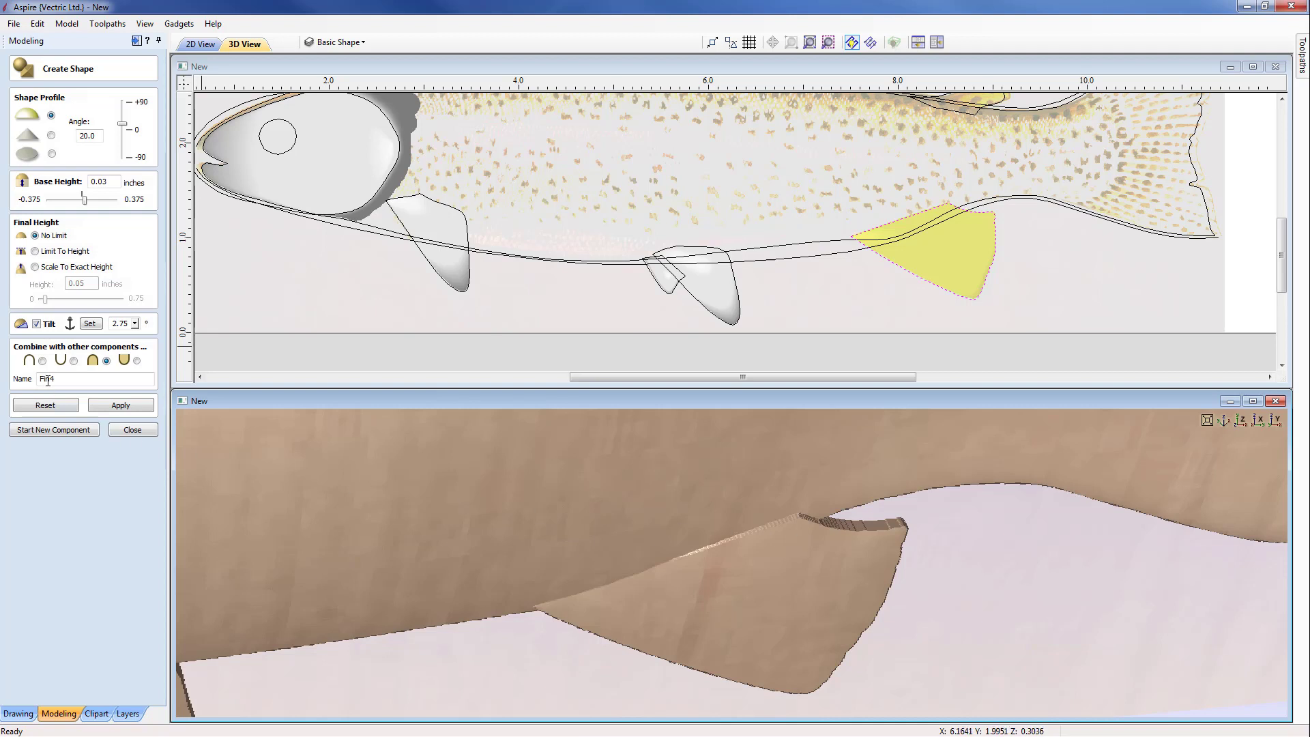
click(110, 410)
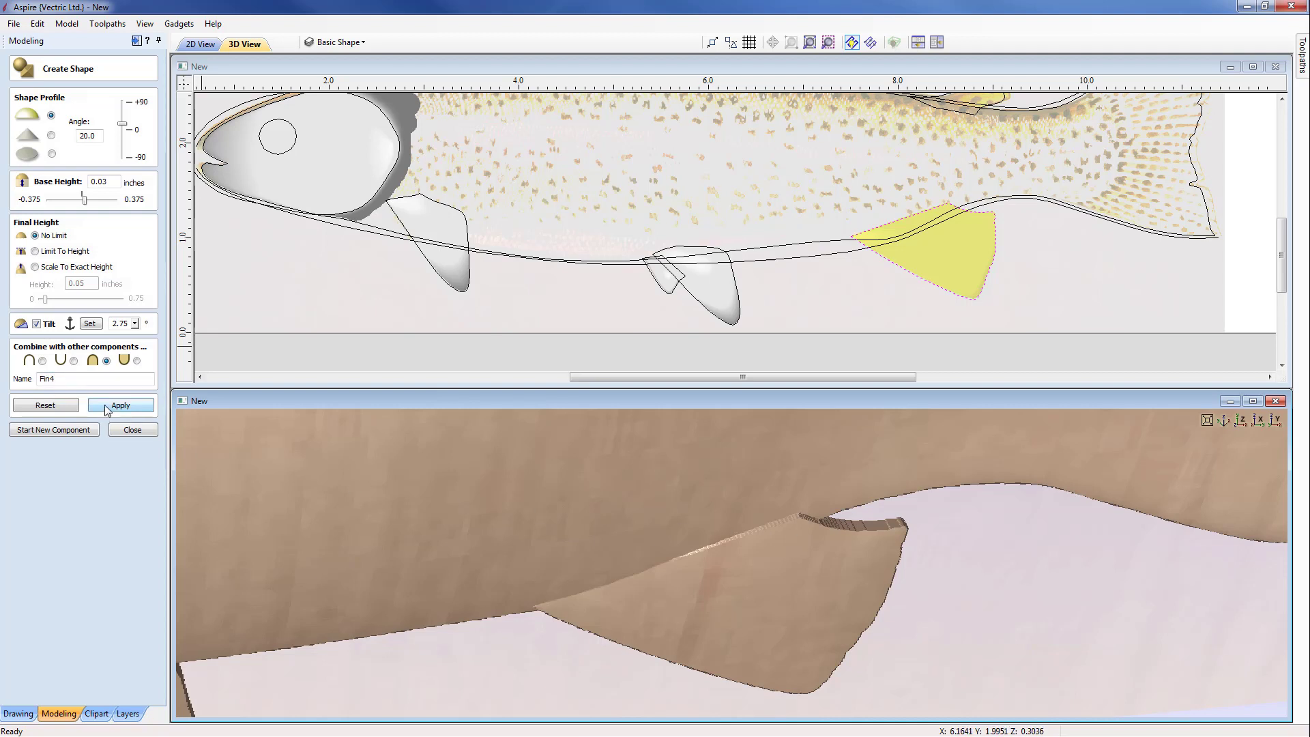
click(68, 428)
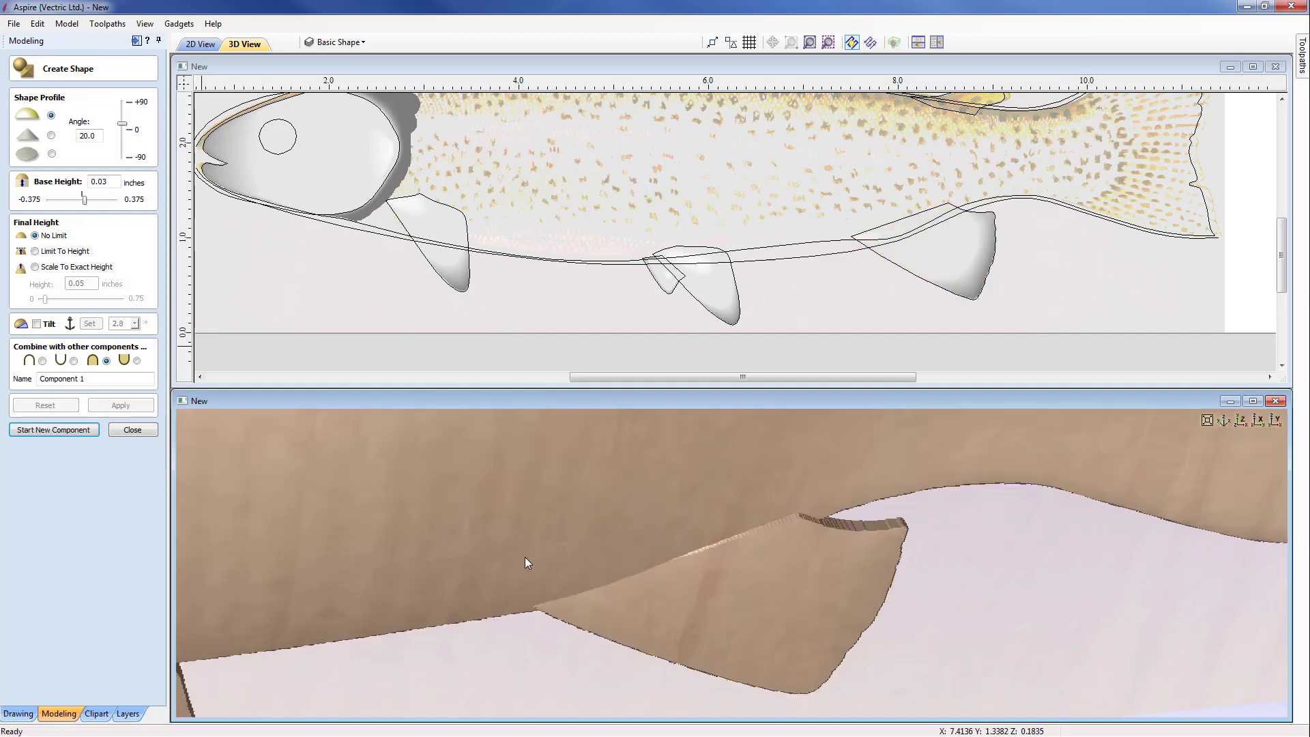
Step: Examine the belly fins, the tail and the upper back edge of the trout in 3D
middle_drag(525, 557, 774, 553)
scroll(771, 556, down, 5)
drag(681, 588, 633, 571)
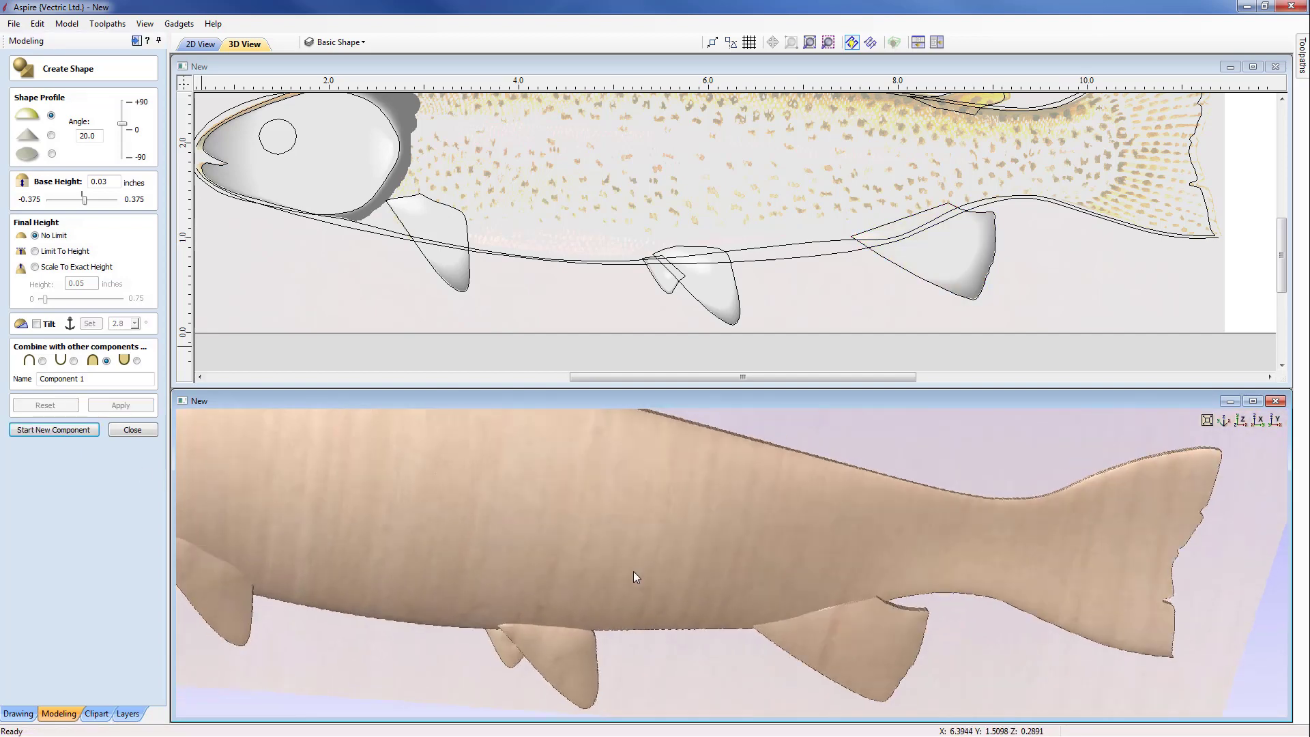
middle_drag(665, 573, 773, 580)
drag(894, 630, 936, 602)
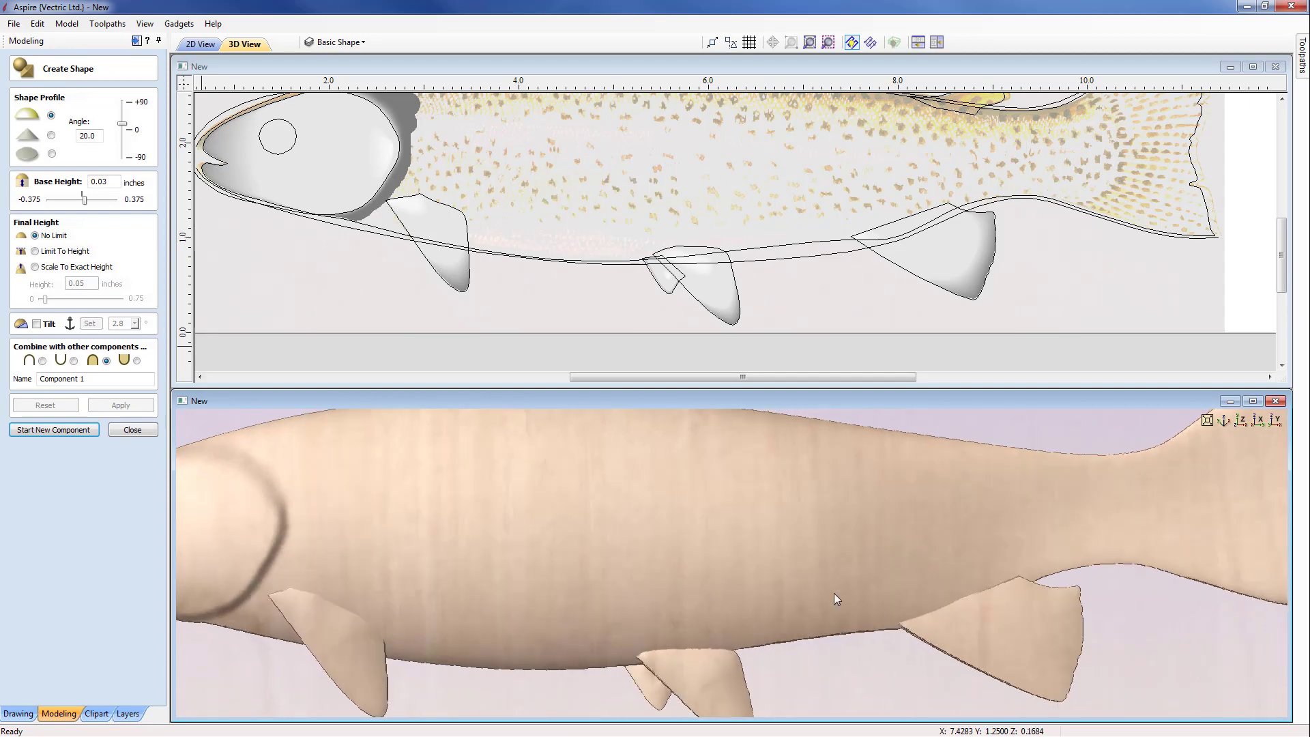
drag(723, 607, 415, 513)
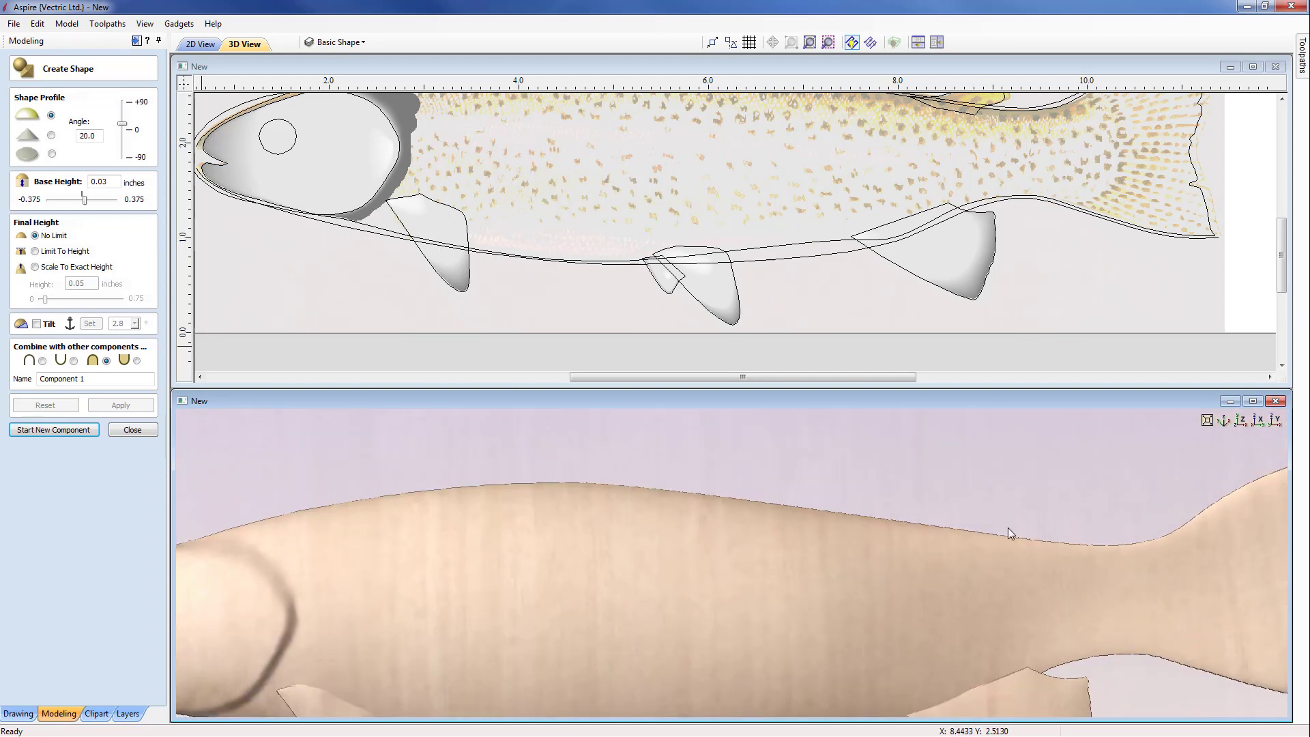
scroll(825, 584, up, 5)
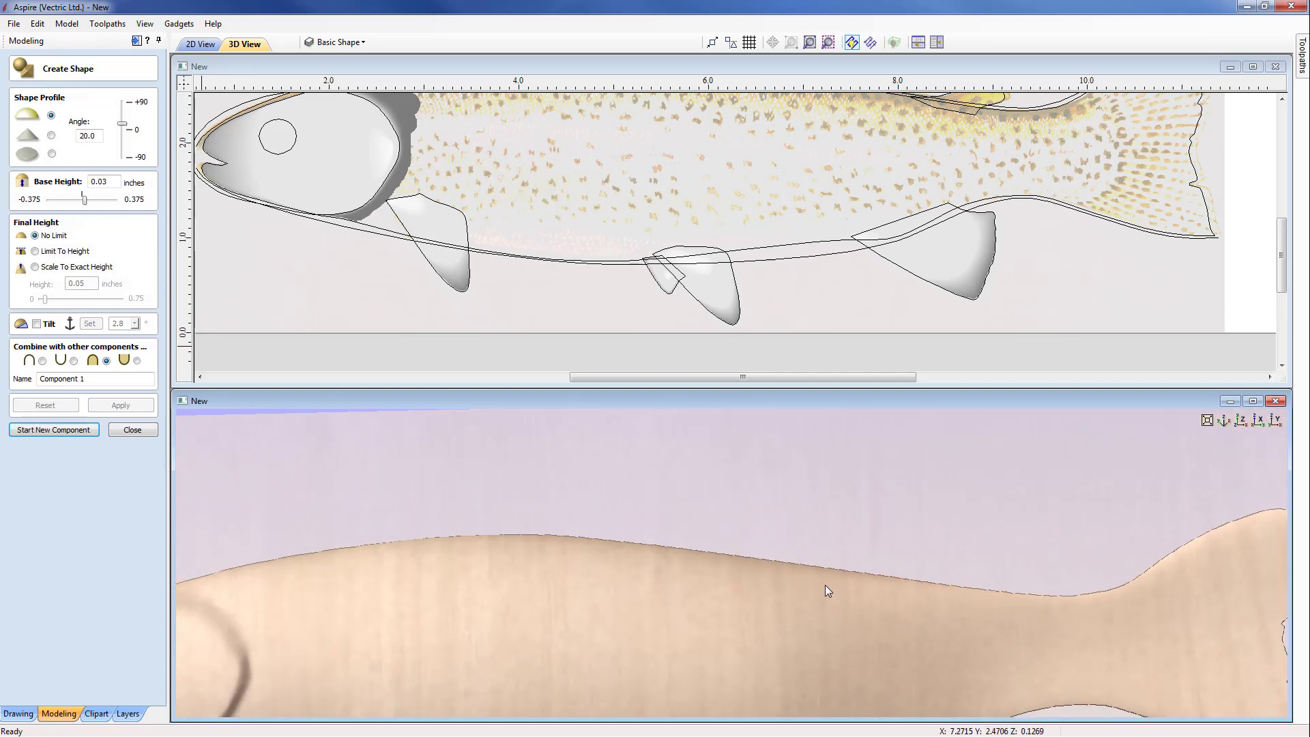
scroll(845, 299, up, 4)
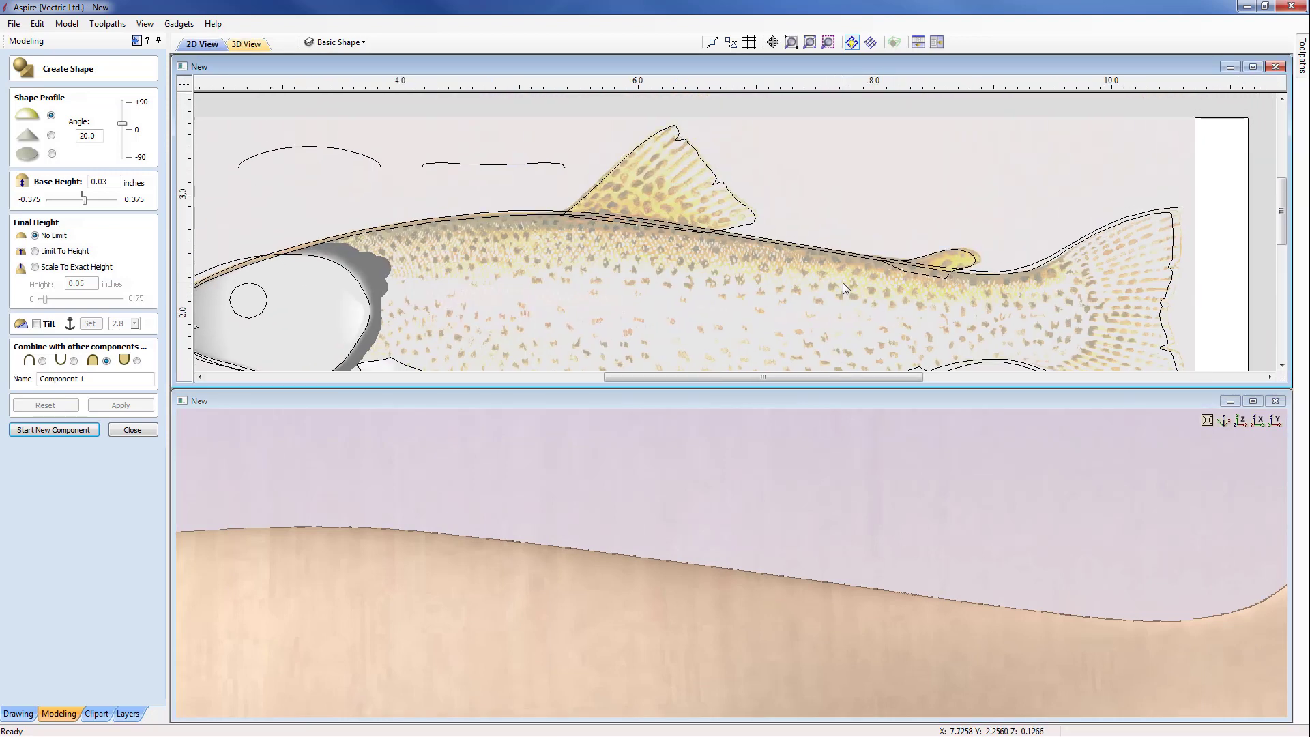
Step: Create the small back fin near the tail from its vector with a 20° angle, 0.03 inch base height and no tilt, named Fin5
middle_drag(832, 296, 768, 298)
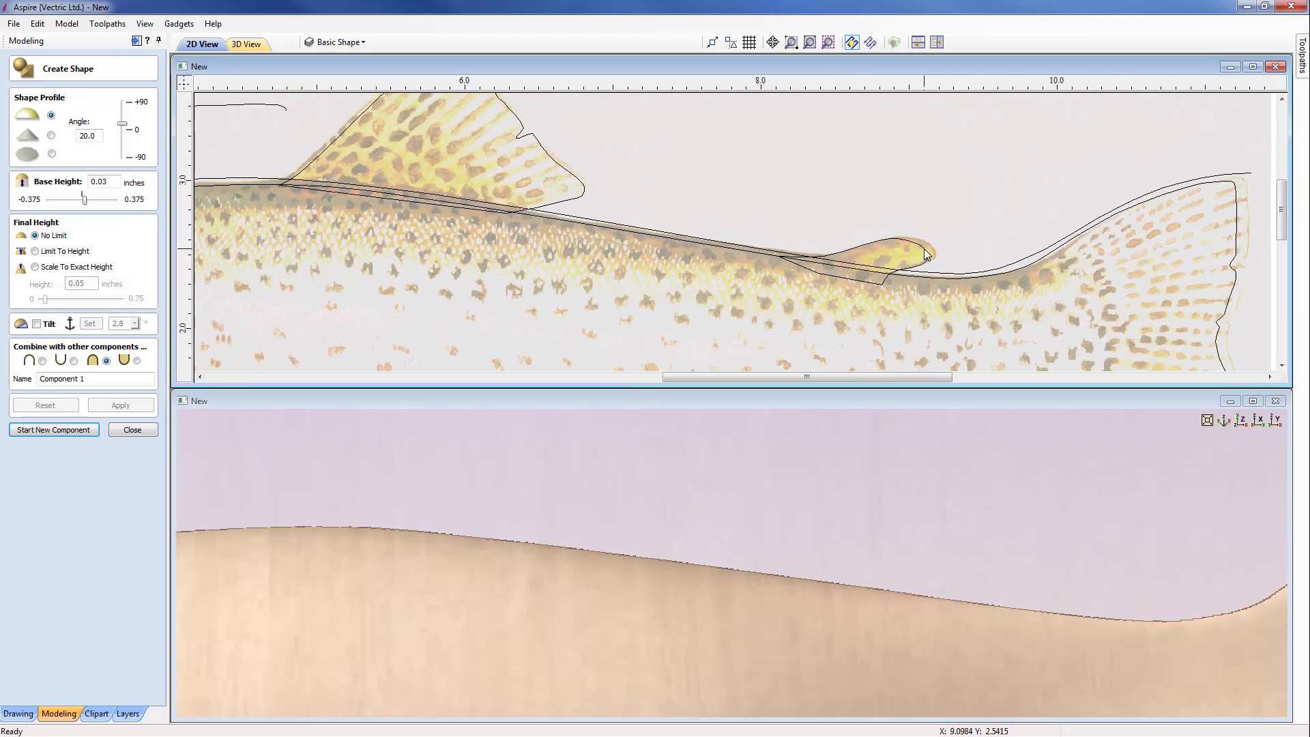
click(925, 255)
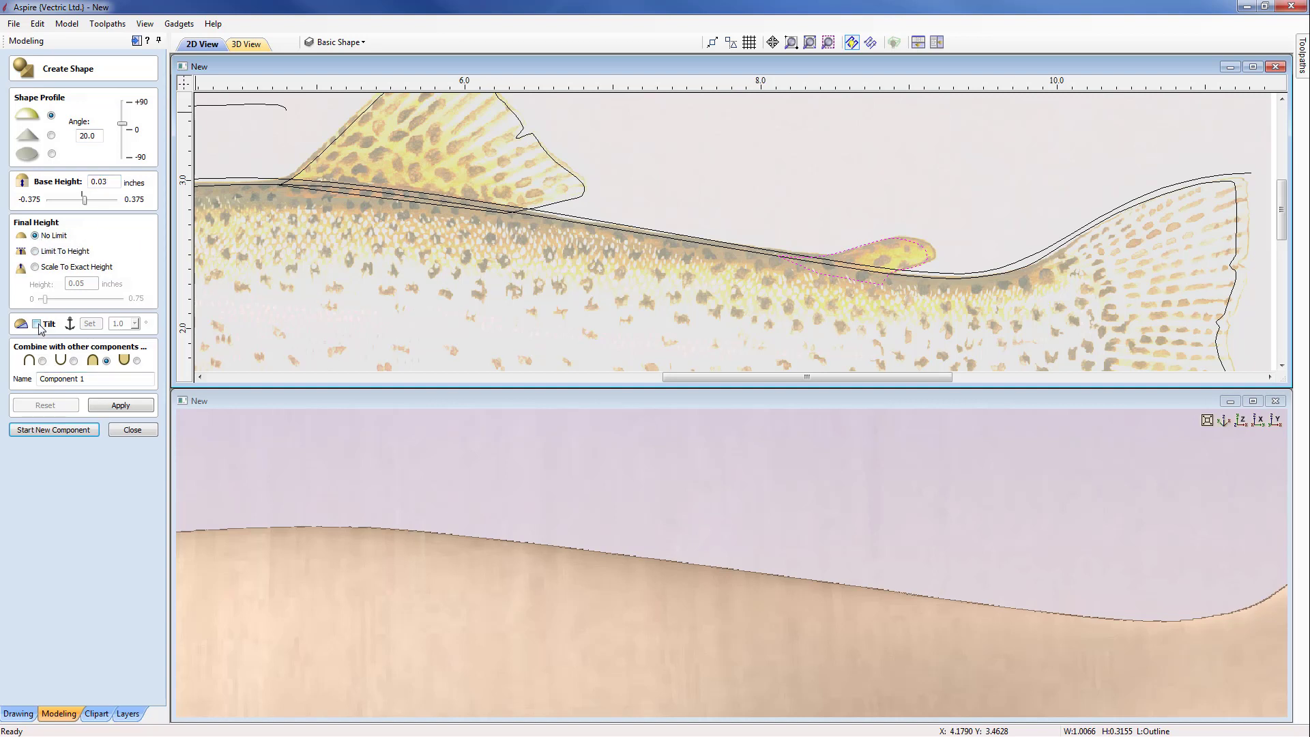
drag(89, 378, 4, 381)
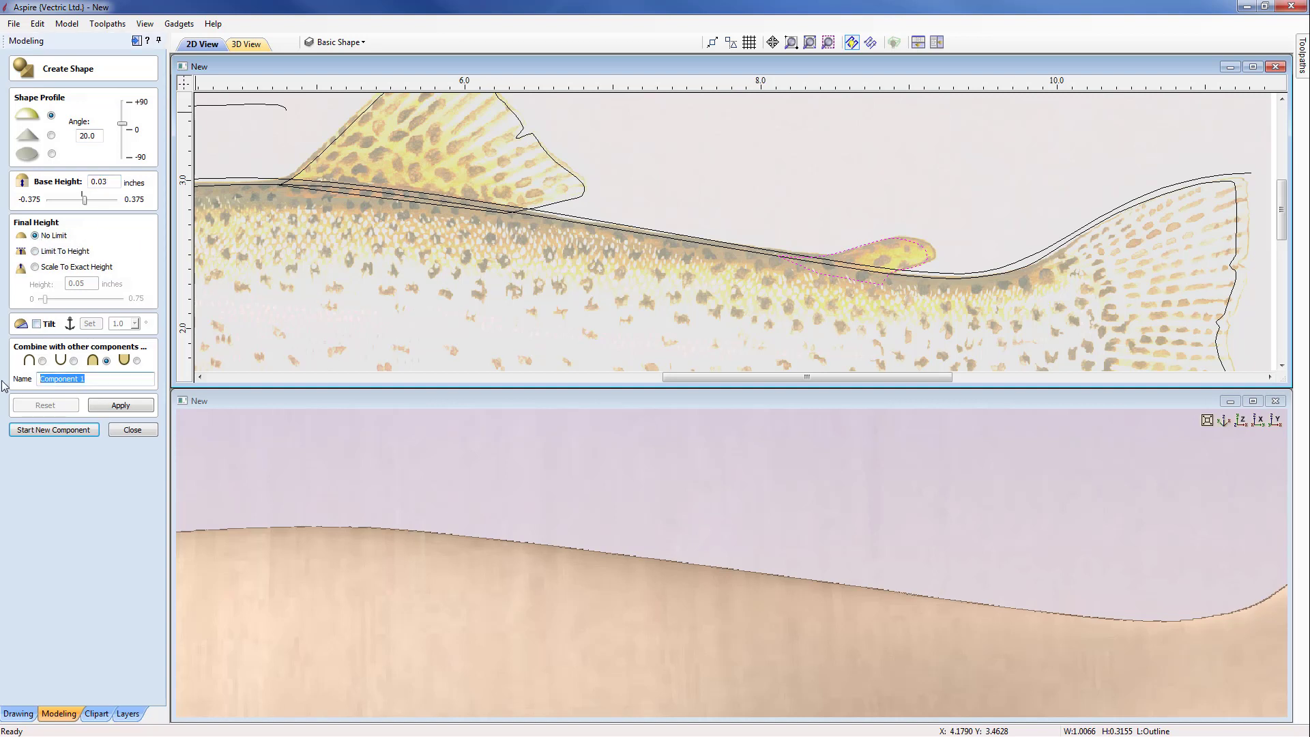
text(Fin5)
click(121, 405)
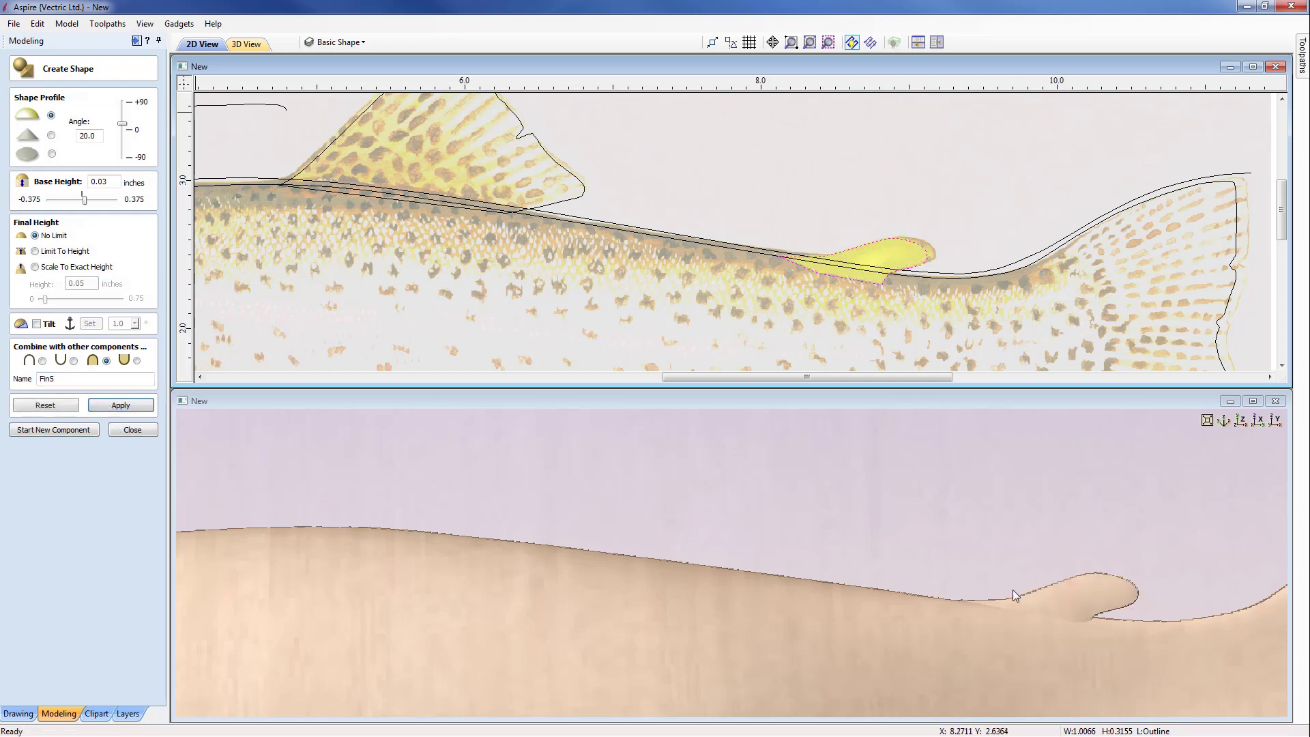
scroll(691, 494, up, 3)
middle_drag(690, 494, 763, 591)
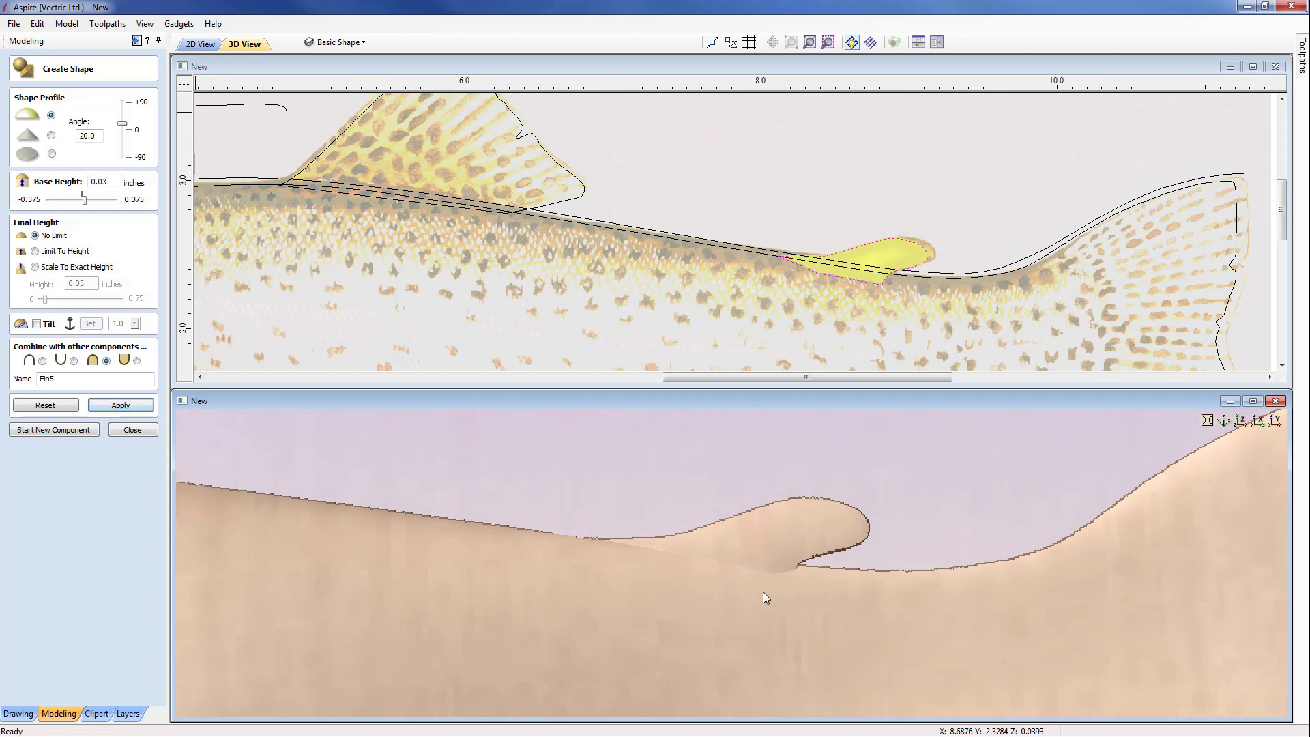
click(73, 432)
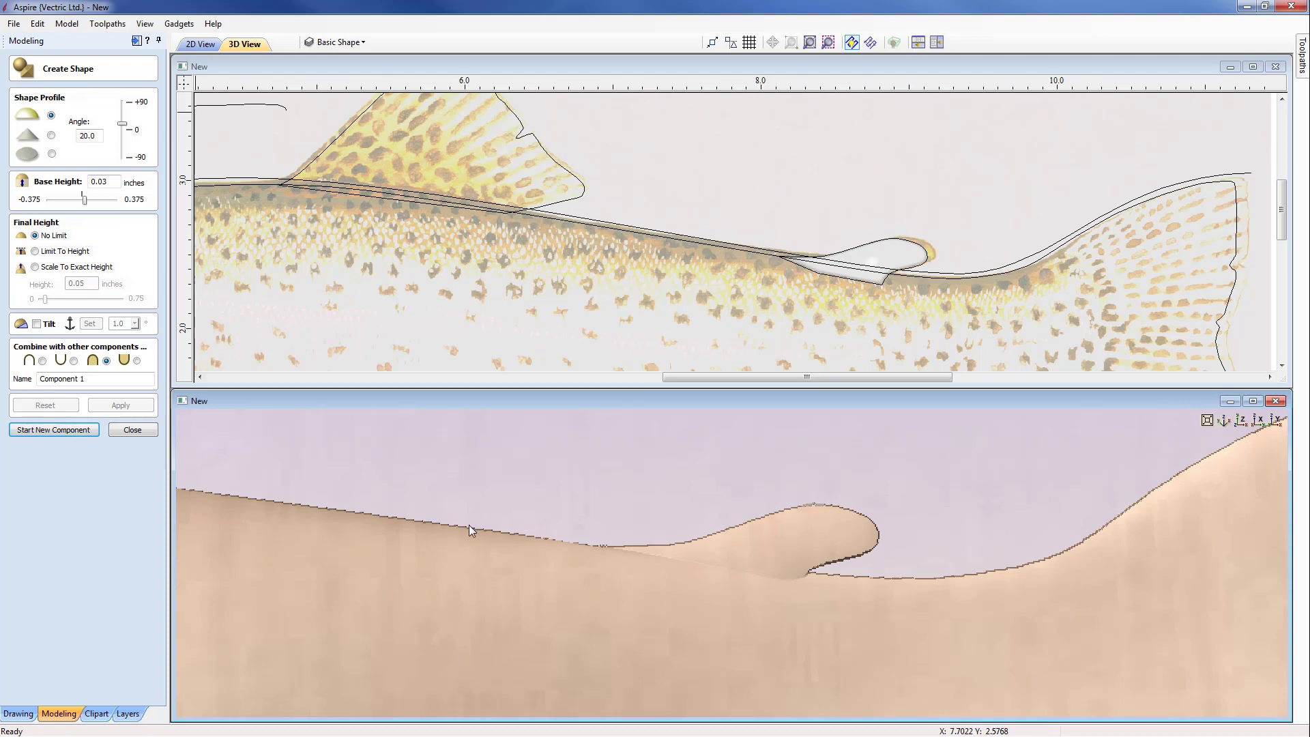
Step: Create the large dorsal fin from its vector with a 15° angle, 0.05 inch base height and no tilt, named Fin6, and finish shape creation
middle_drag(469, 527, 1187, 684)
scroll(481, 522, down, 3)
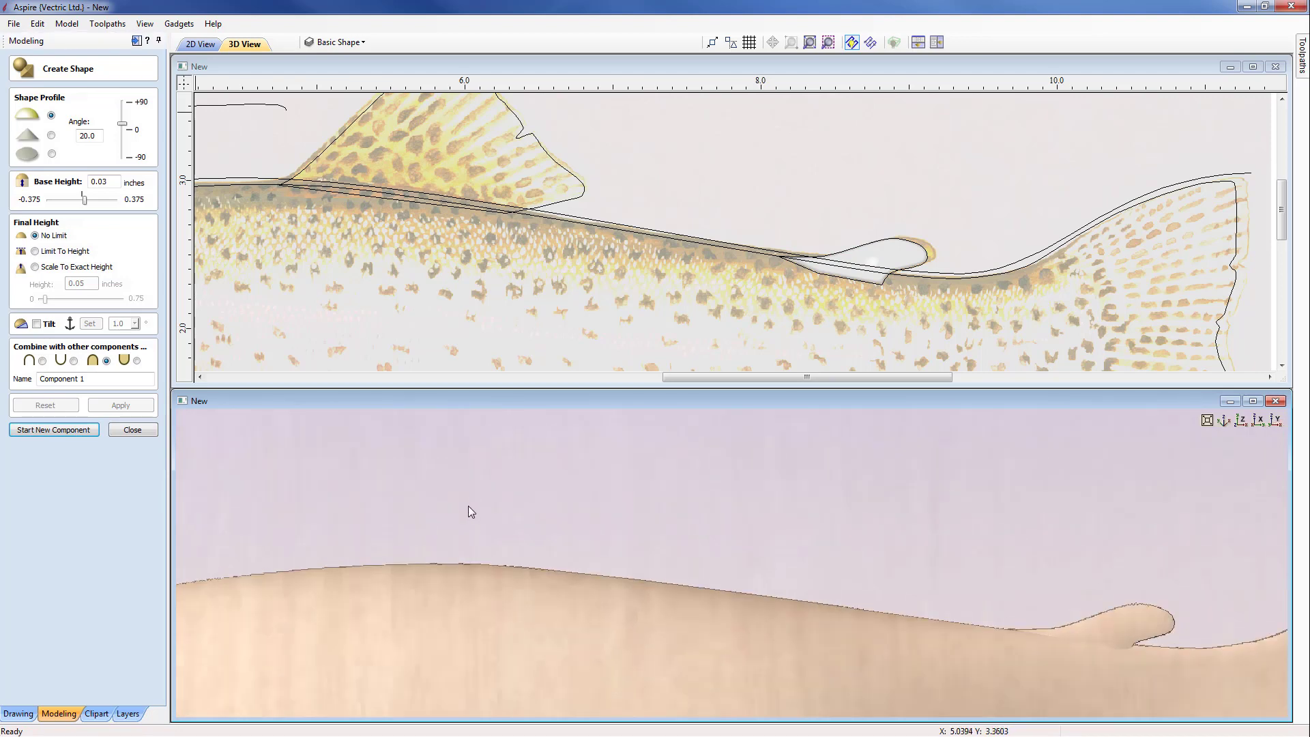
middle_drag(468, 506, 702, 550)
middle_drag(500, 284, 743, 306)
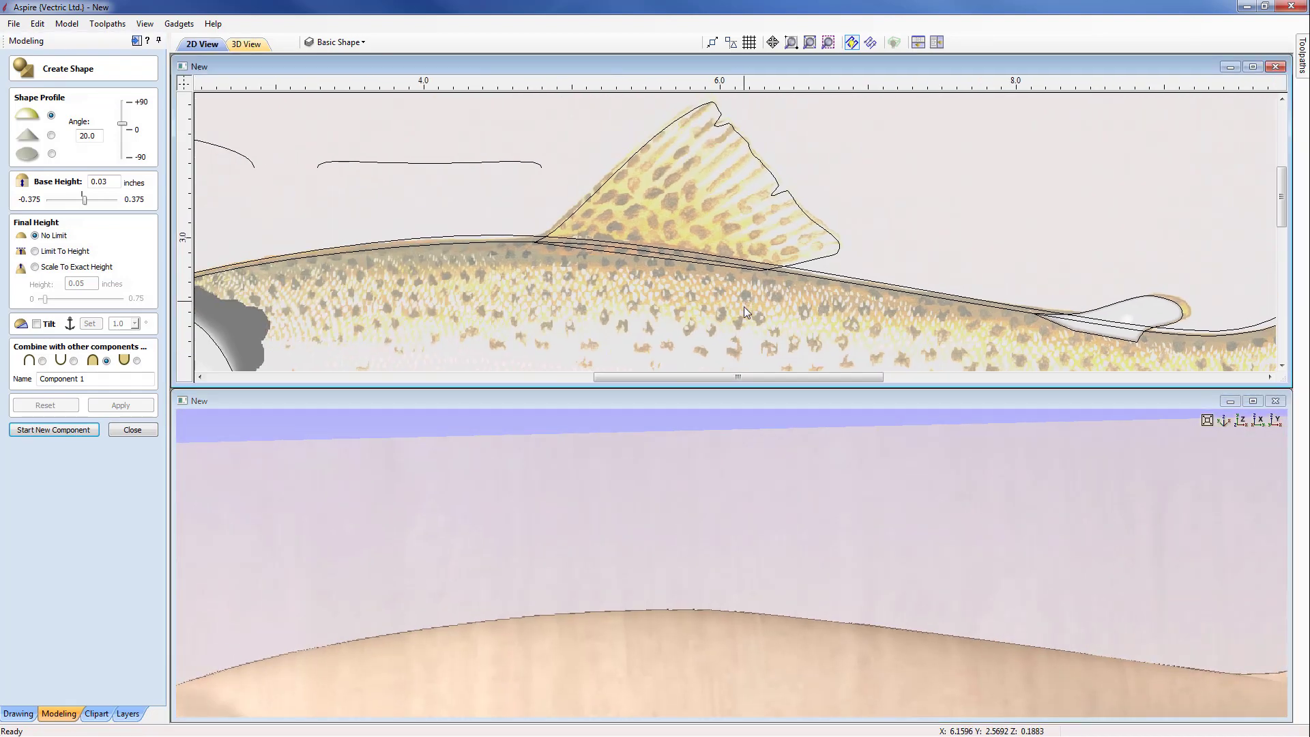
click(812, 260)
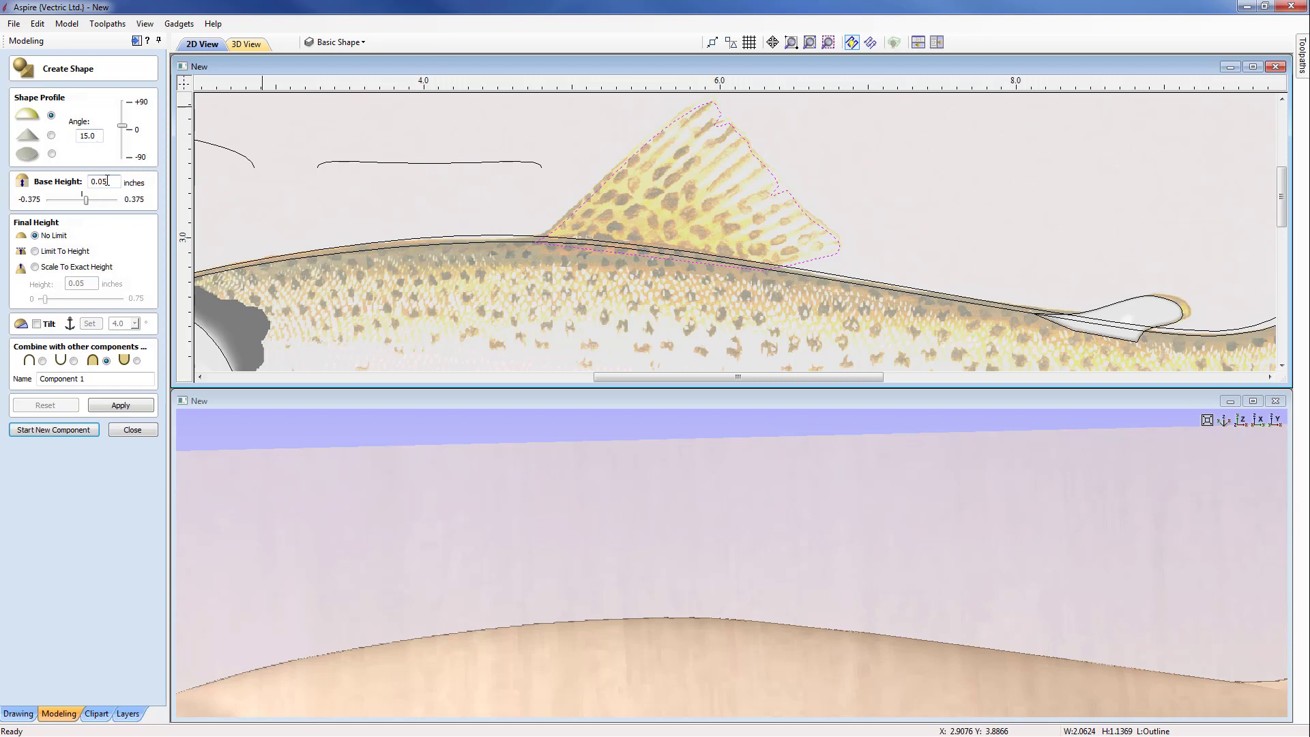
drag(734, 606, 612, 503)
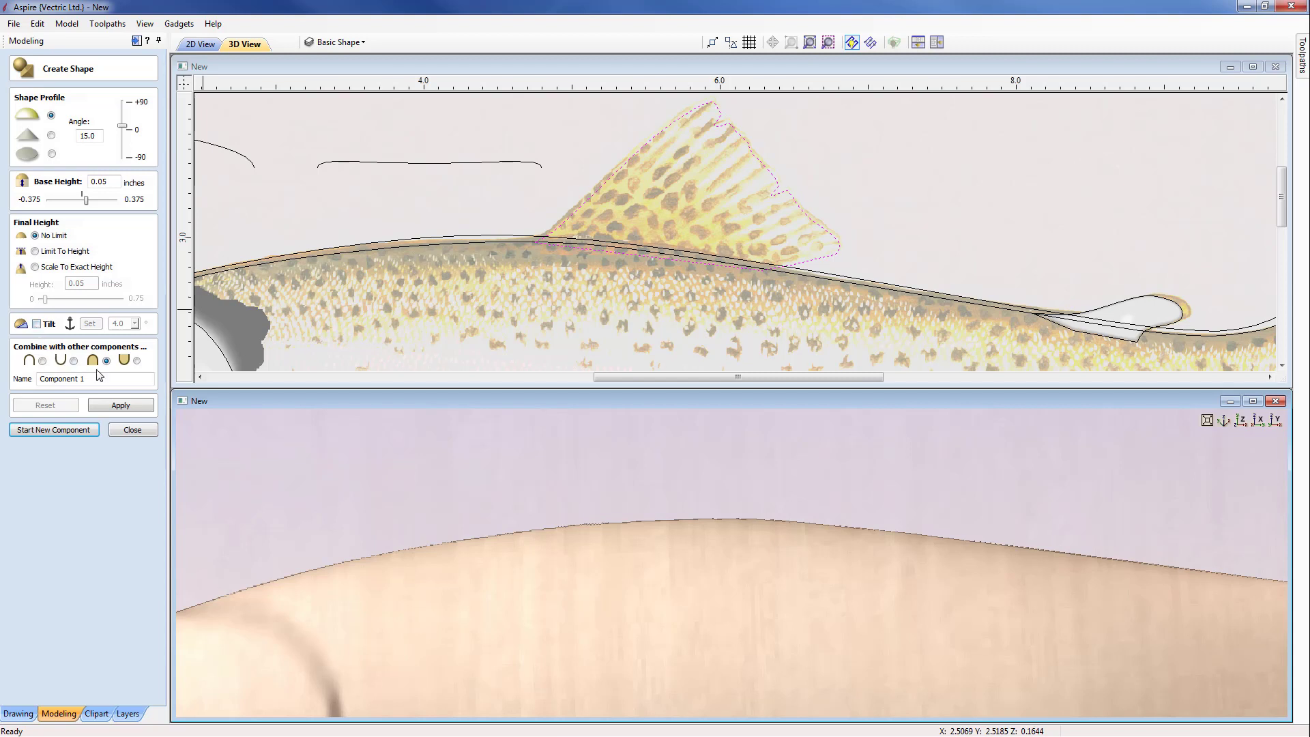
drag(100, 379, 7, 386)
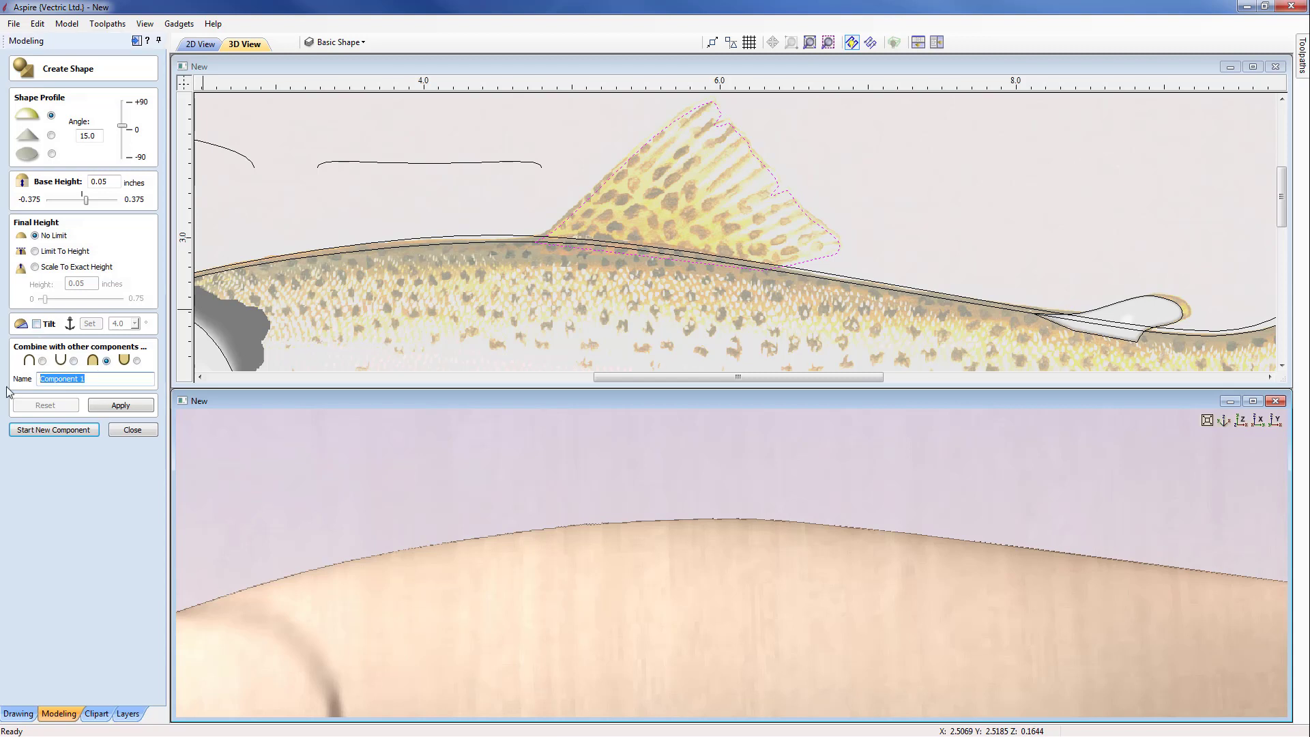
text(Fin6)
click(122, 405)
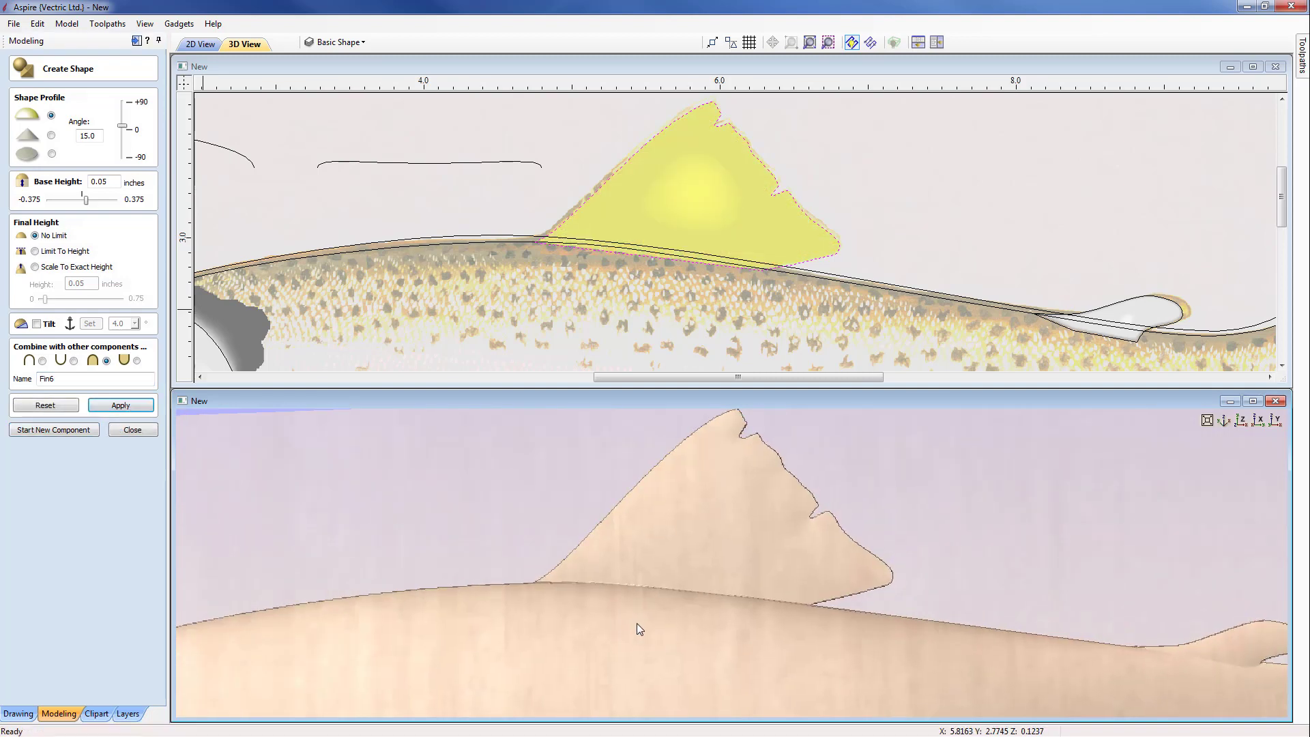
scroll(632, 608, down, 5)
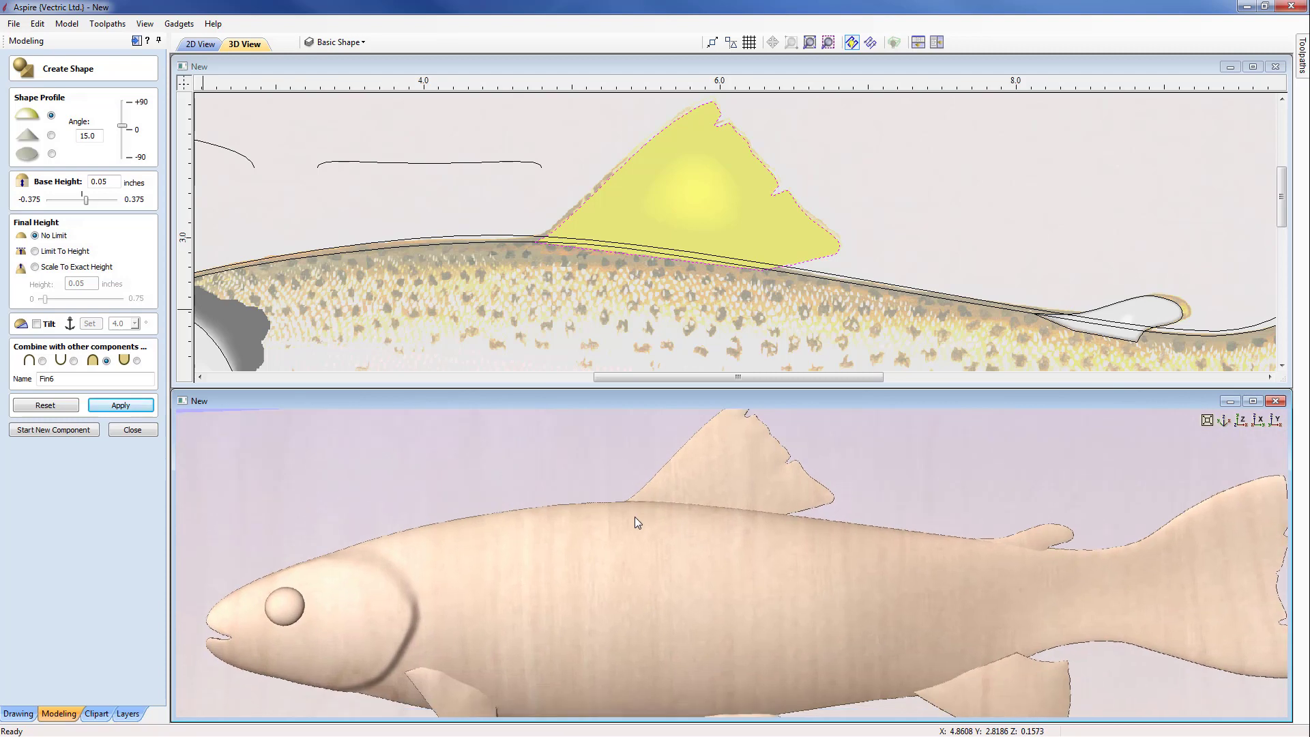
click(128, 430)
Step: View the complete trout model from straight above in 3D and fit the whole trout bitmap in the 2D view for comparison
mouse_move(735, 571)
mouse_down()
mouse_move(707, 554)
mouse_move(718, 588)
mouse_move(657, 588)
mouse_move(686, 584)
mouse_move(671, 622)
mouse_move(672, 571)
mouse_move(710, 575)
mouse_move(734, 550)
mouse_move(694, 620)
mouse_move(699, 606)
mouse_move(628, 570)
mouse_move(739, 564)
mouse_up()
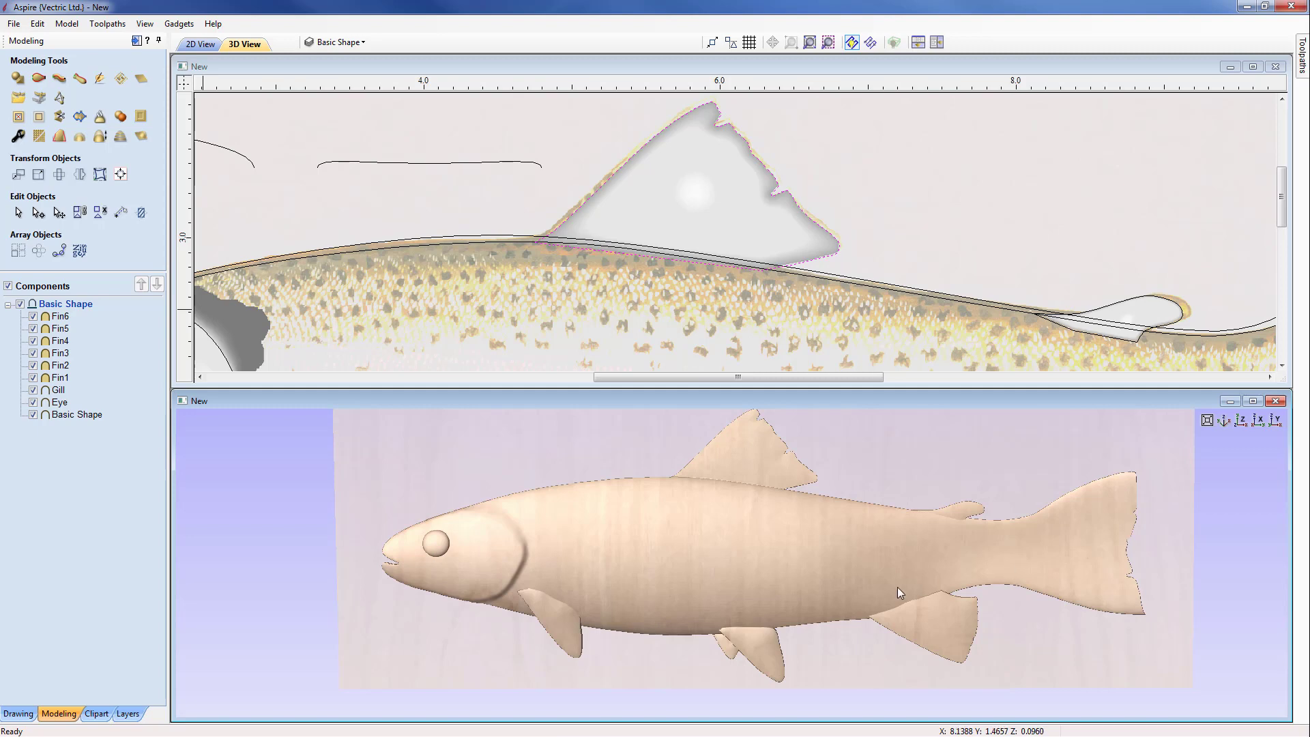
drag(776, 561, 988, 526)
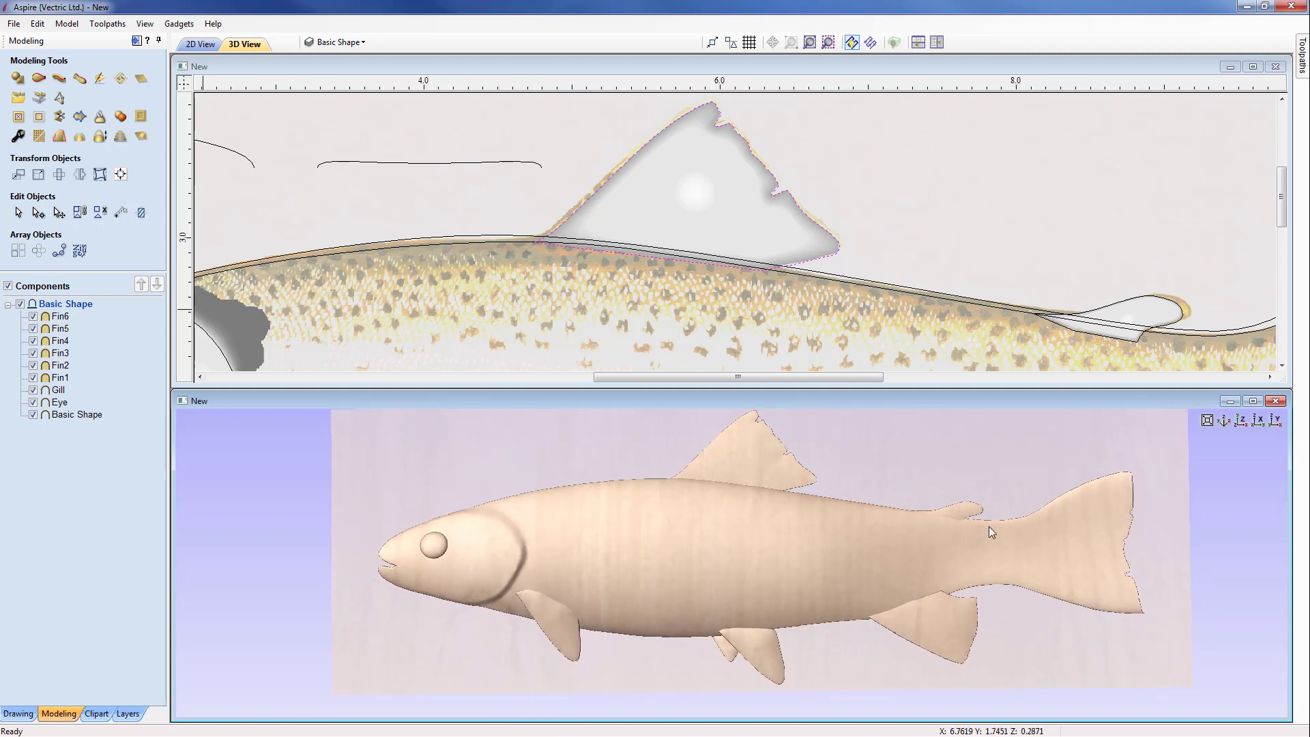
click(1241, 420)
click(1068, 216)
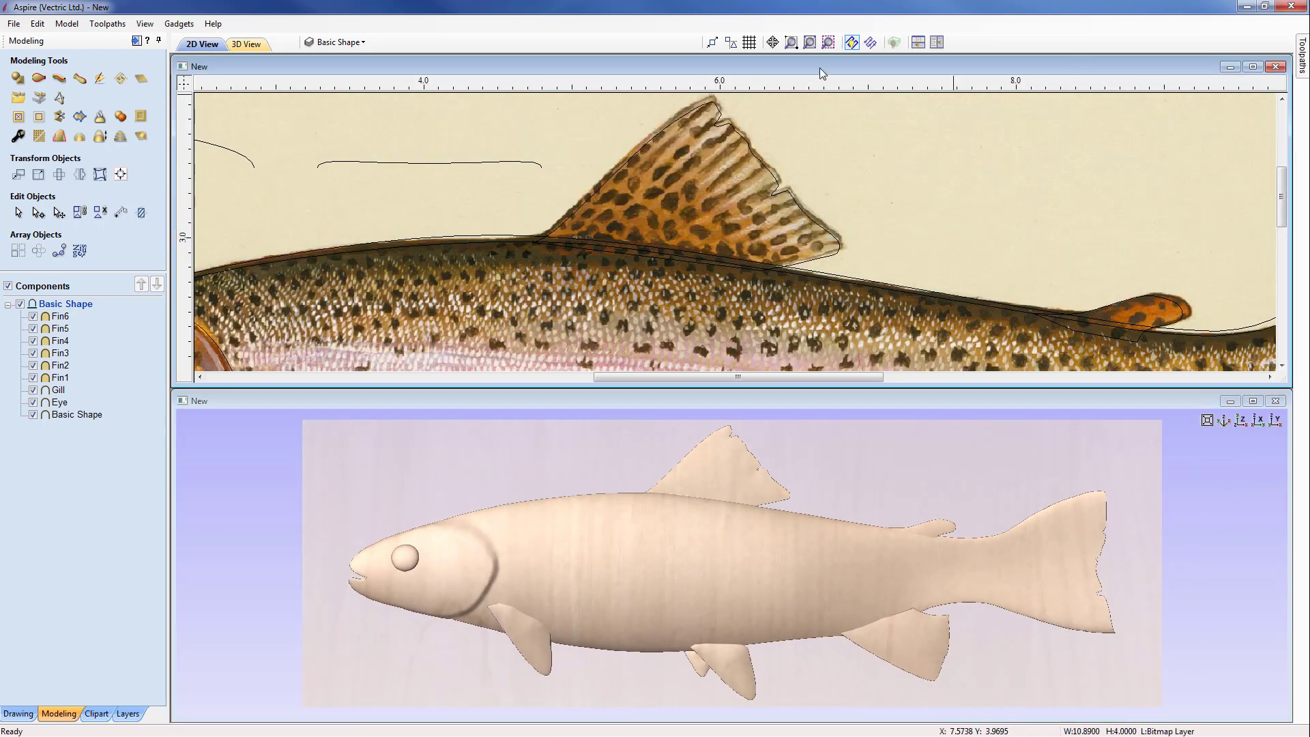
click(810, 43)
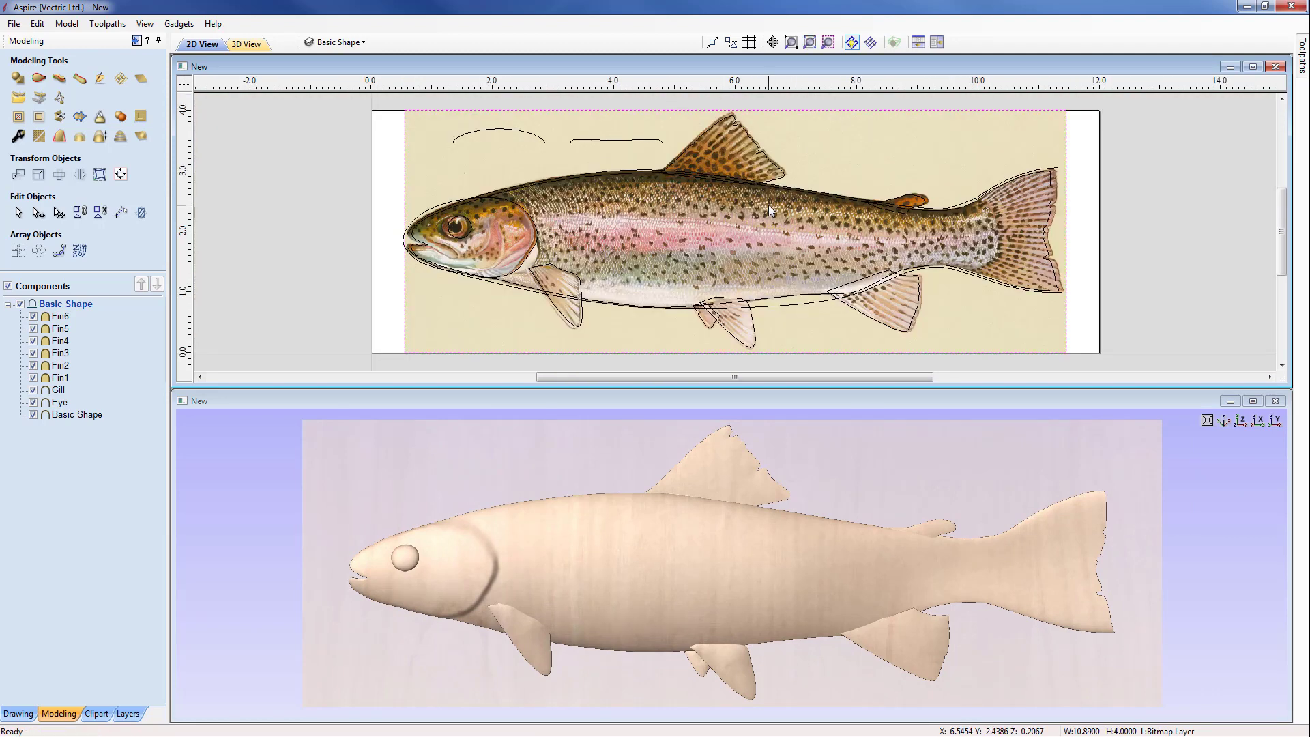
scroll(354, 478, down, 1)
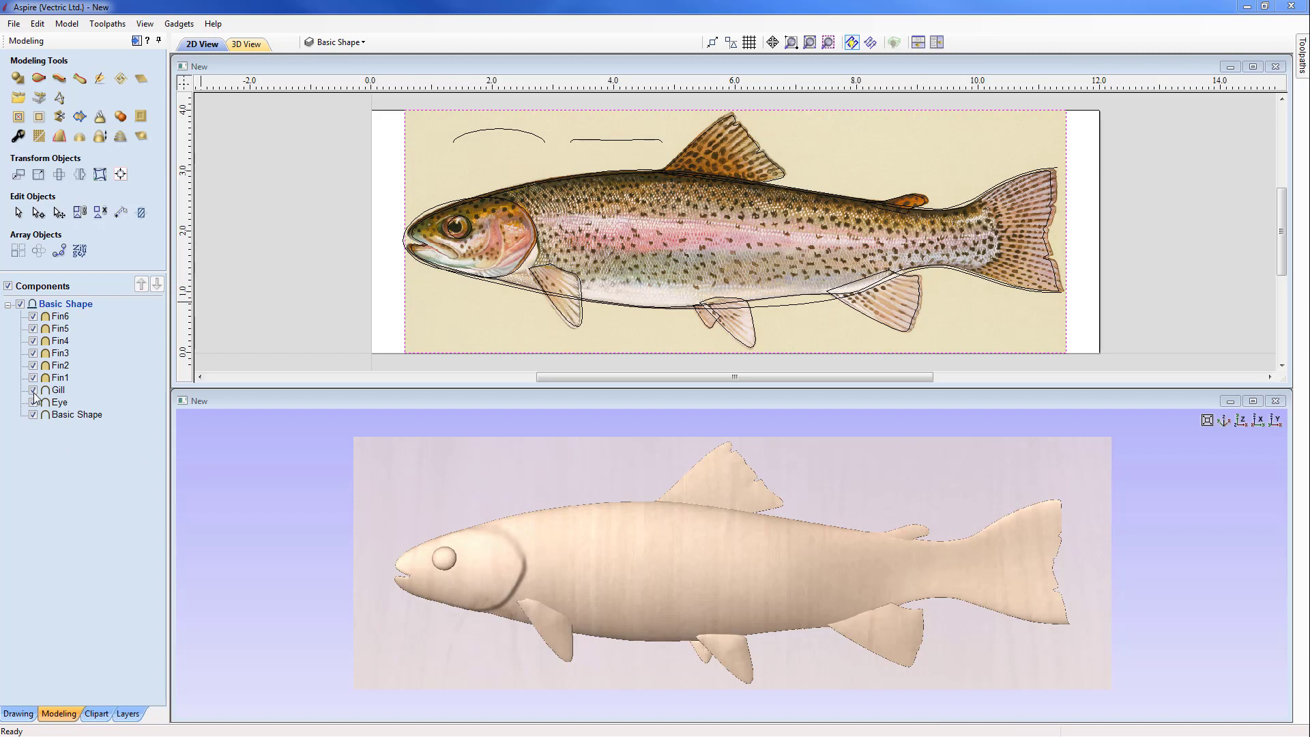
Step: Insert a new component level named Trout and create a component in it from the visible model
right_click(59, 309)
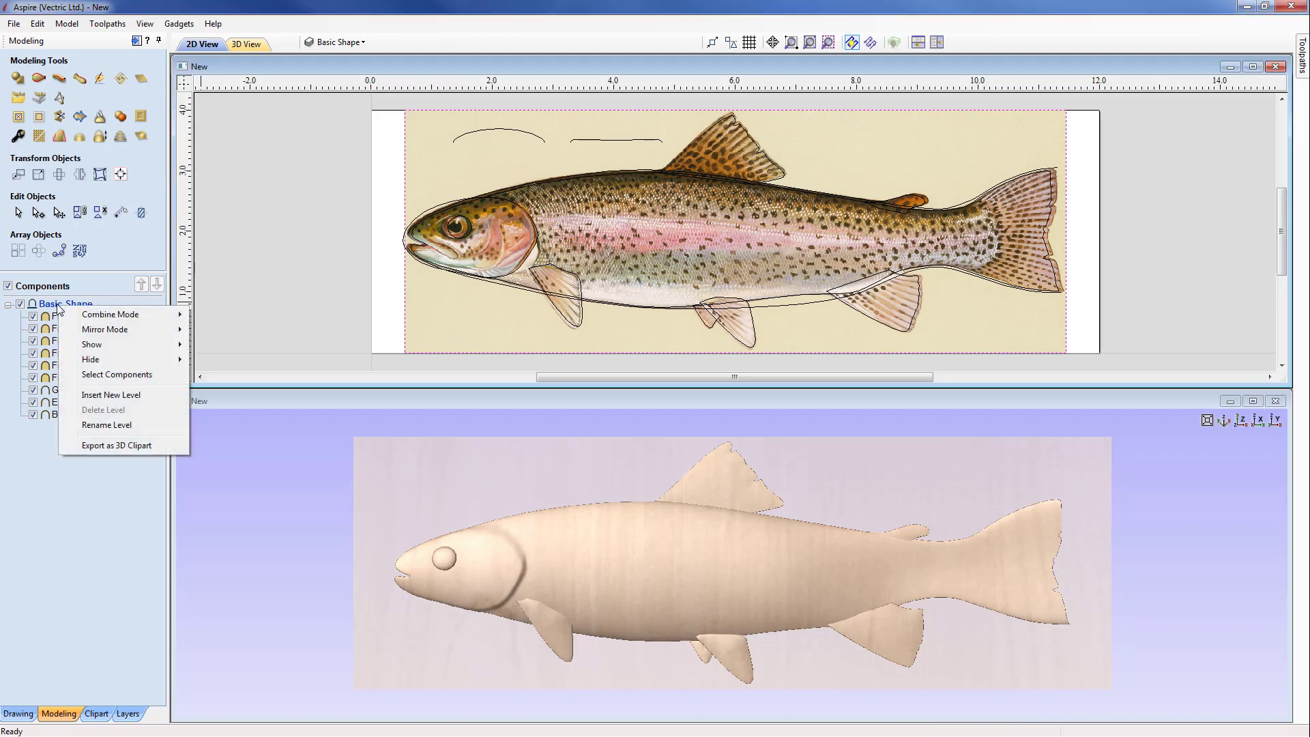
click(106, 396)
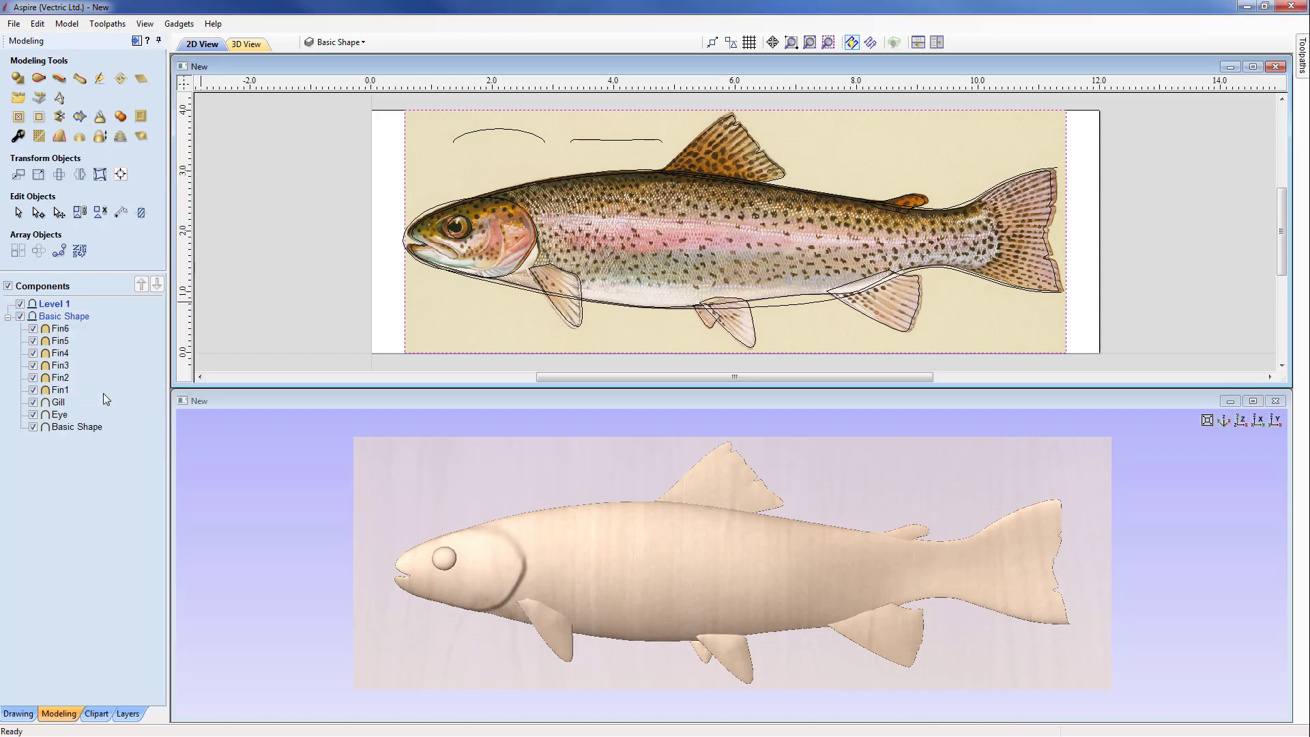
right_click(60, 305)
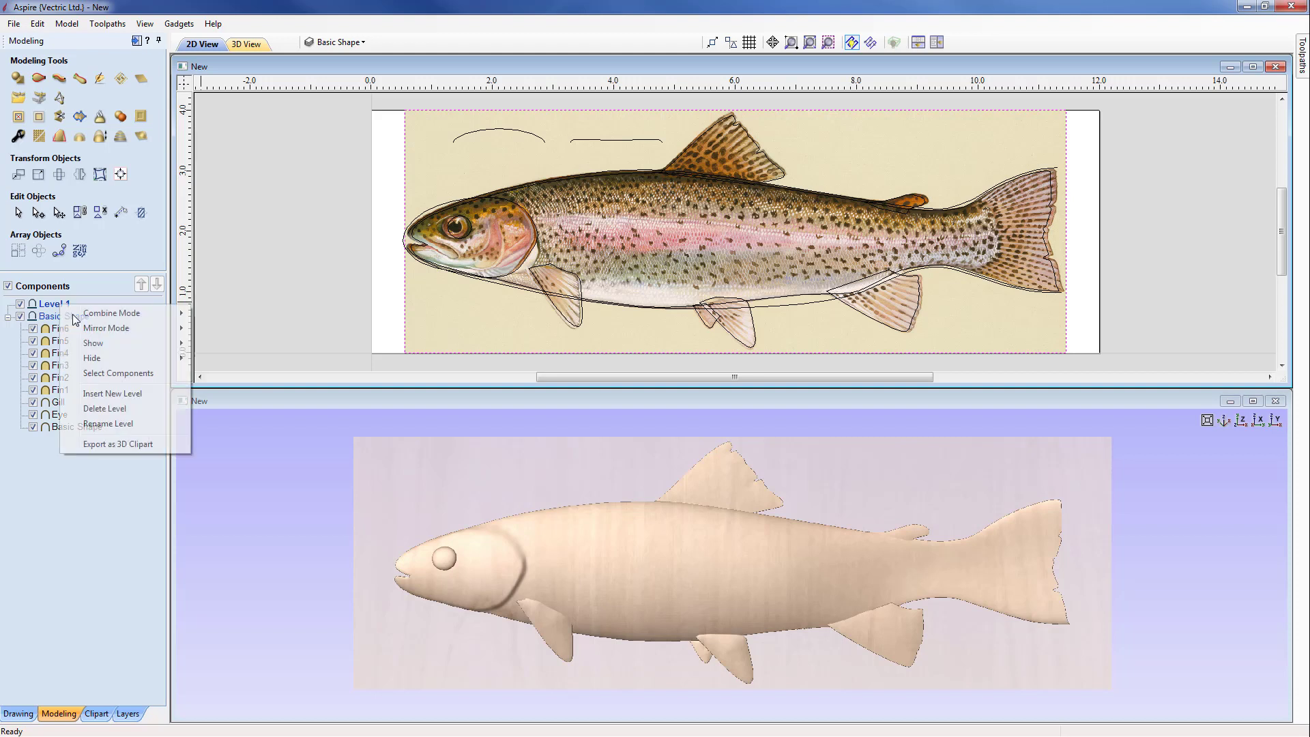
click(108, 423)
text(Trout)
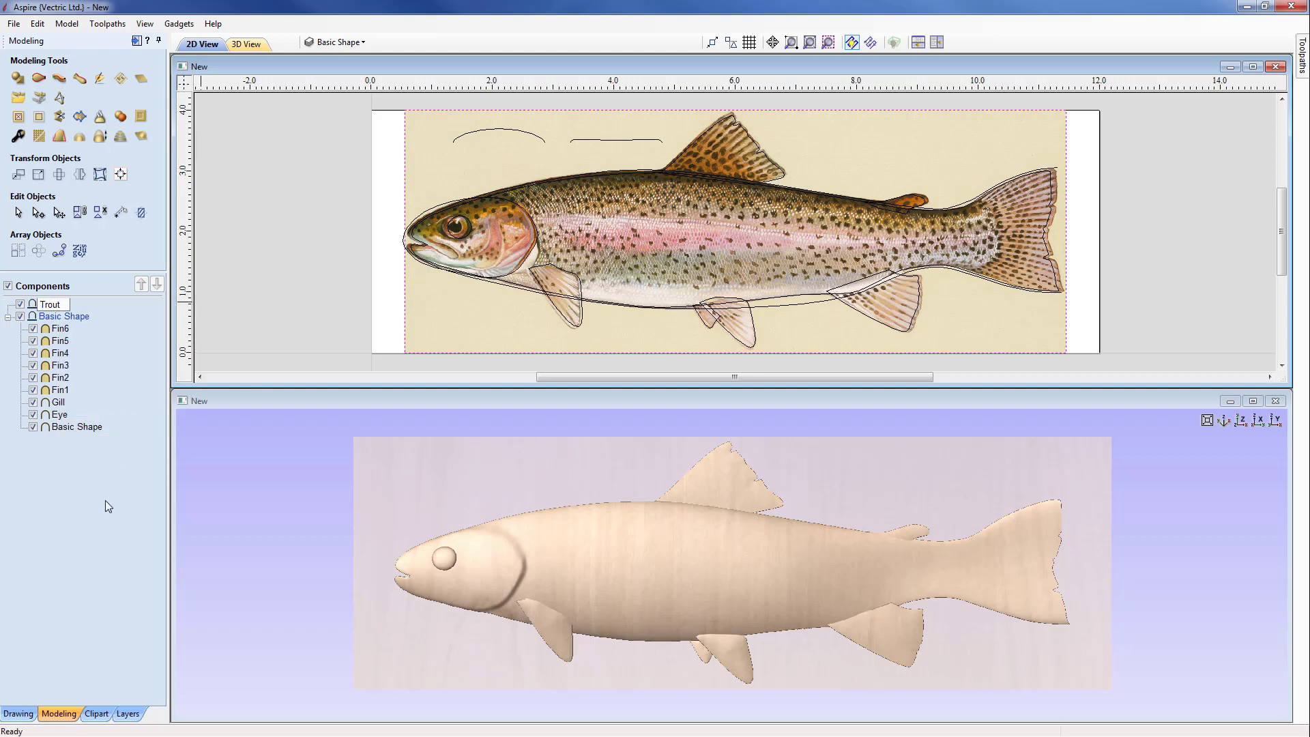
key(Return)
click(121, 120)
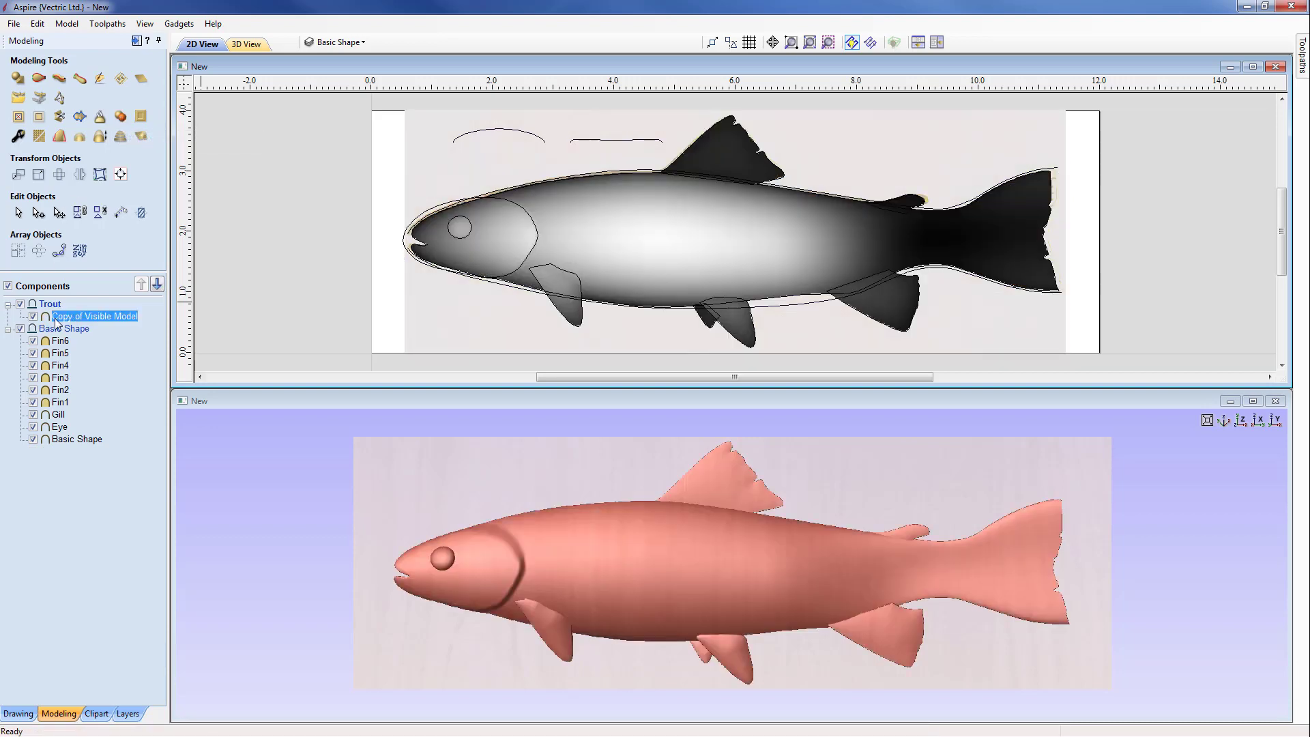
Step: Hide the Basic Shape level and rename the combined component in the Trout level as Basic Trout
click(21, 328)
right_click(120, 317)
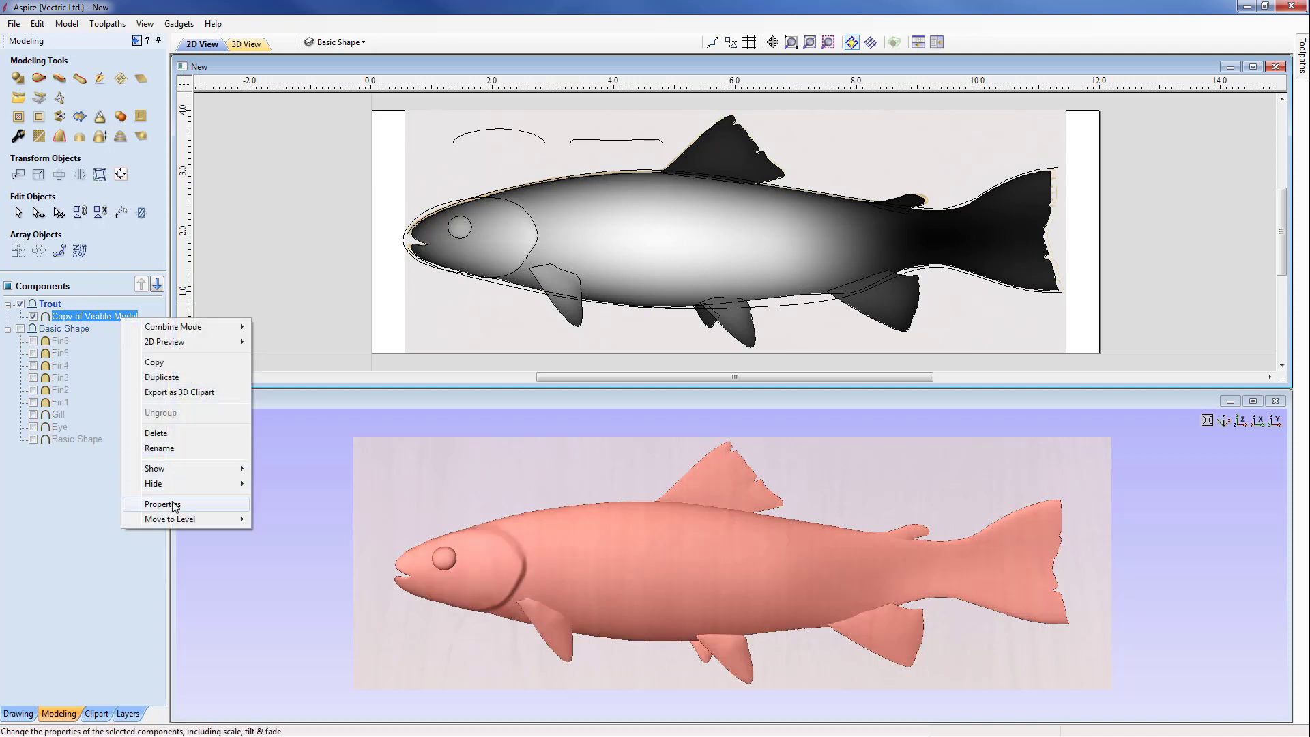
click(156, 448)
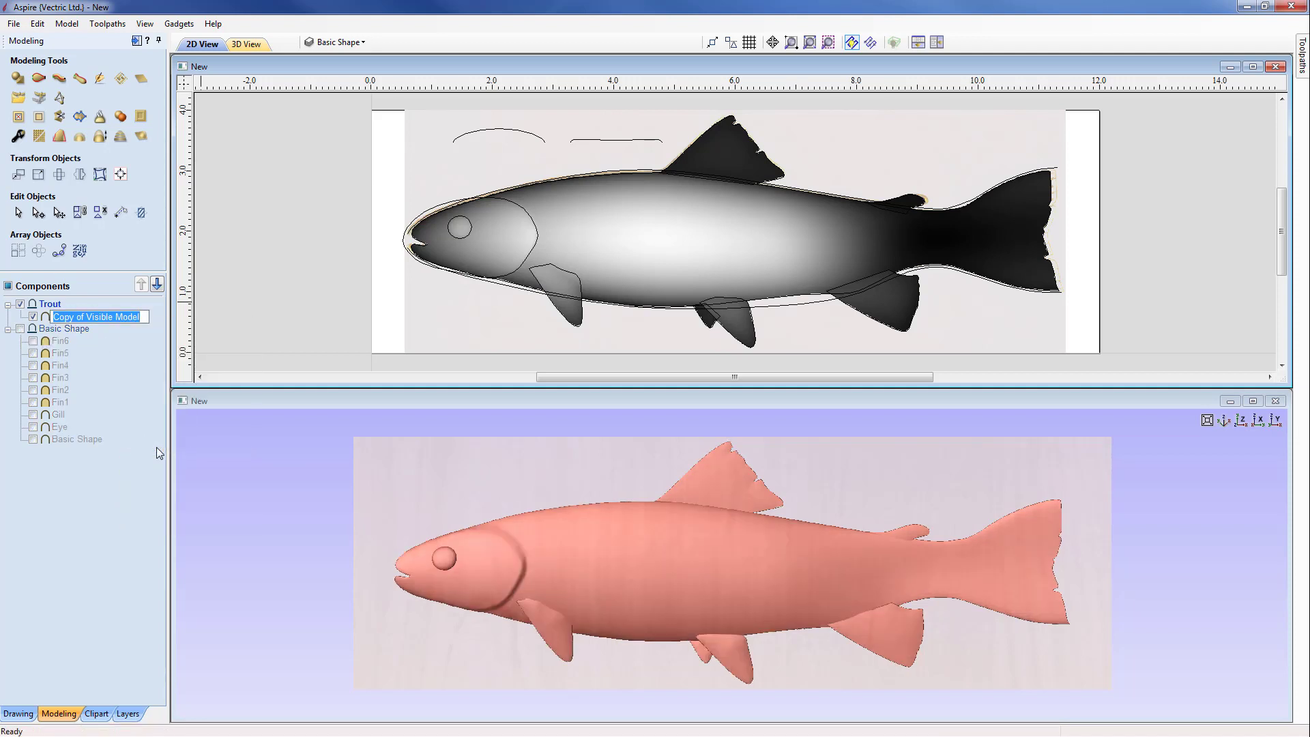
text(B)
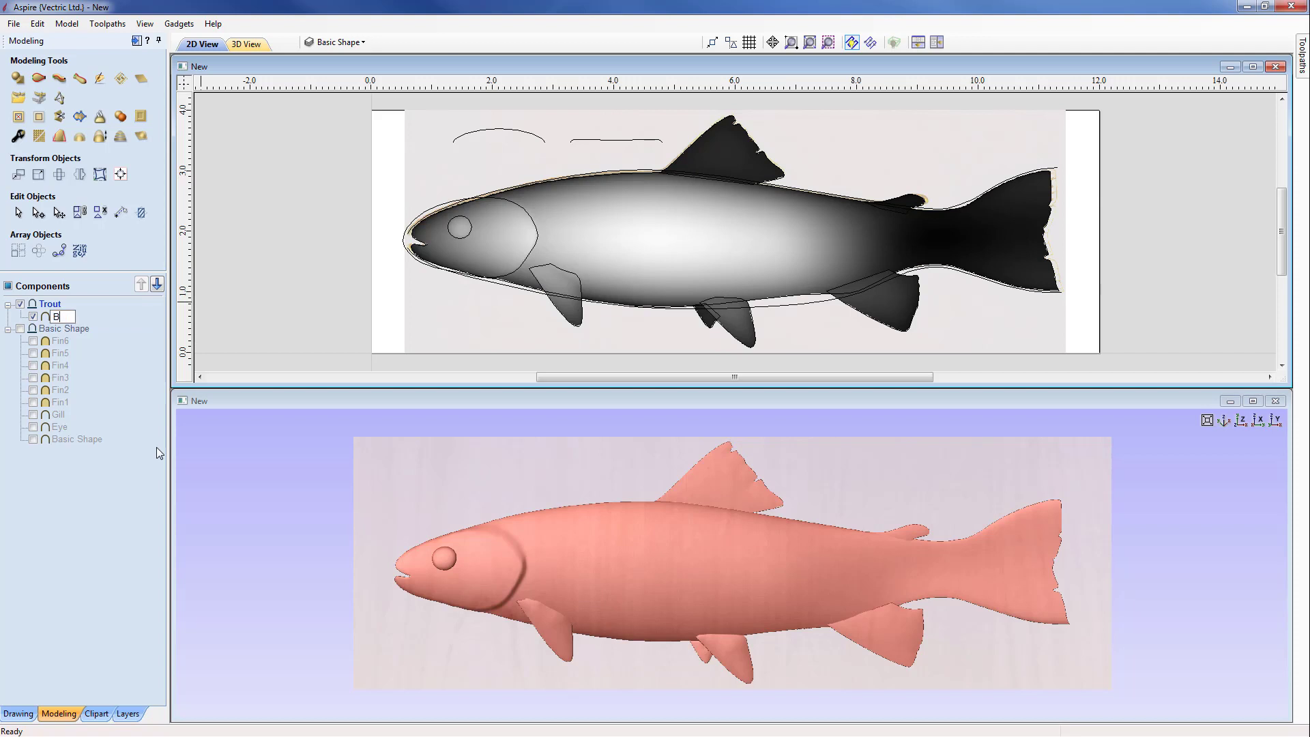
text(asic Trout)
click(132, 471)
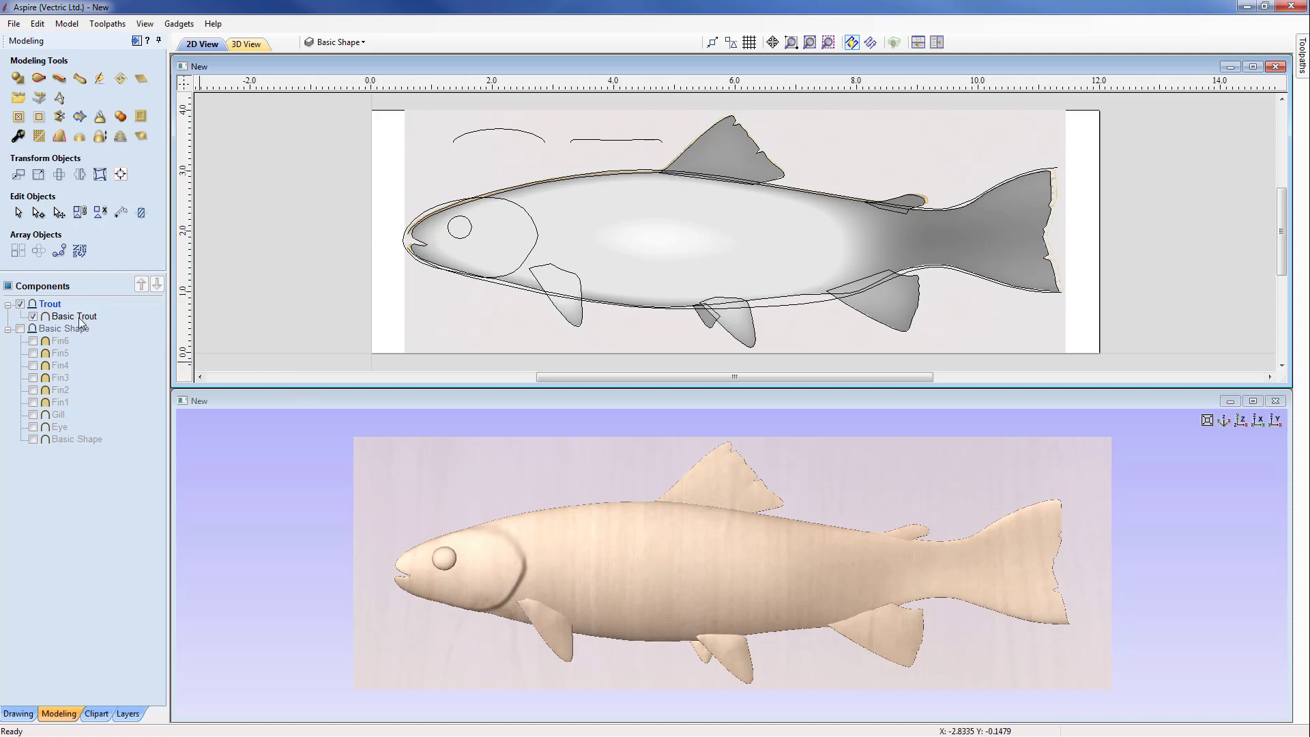
Step: Smooth the Basic Trout component with the smoothing amount at about a third of its range
click(45, 319)
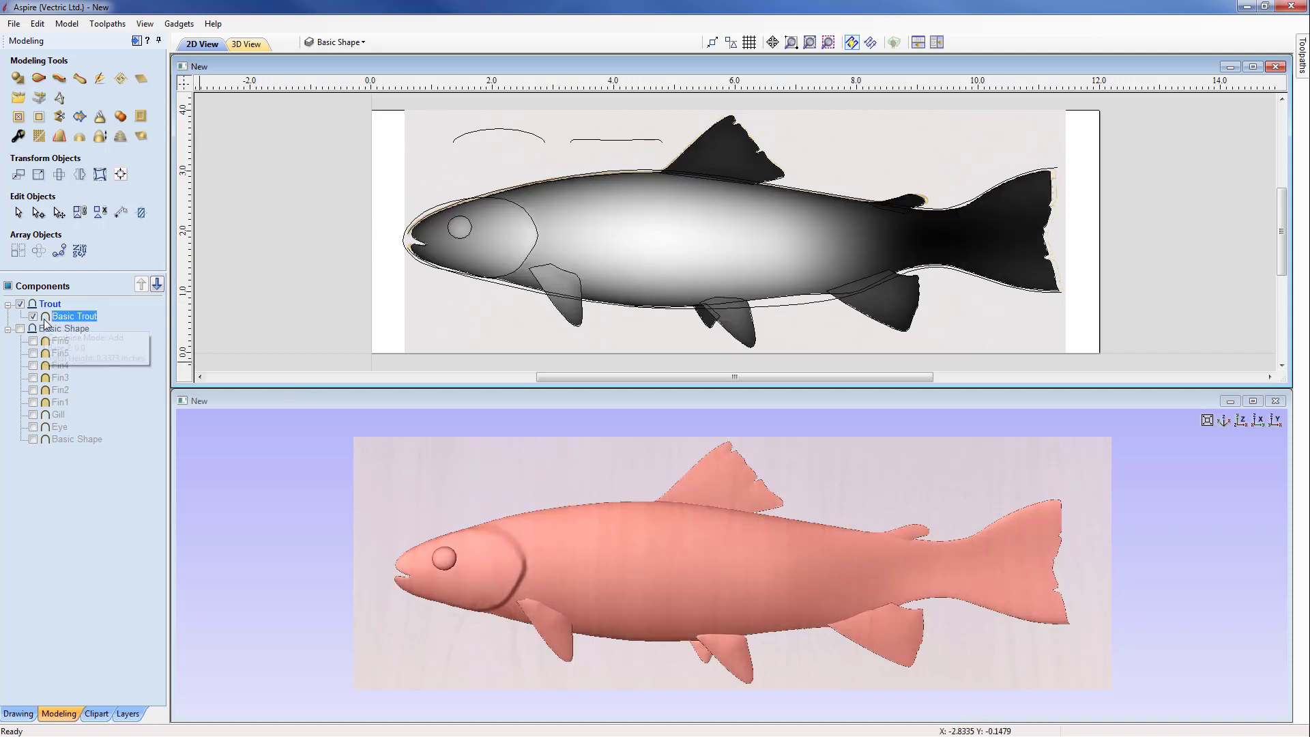
click(38, 137)
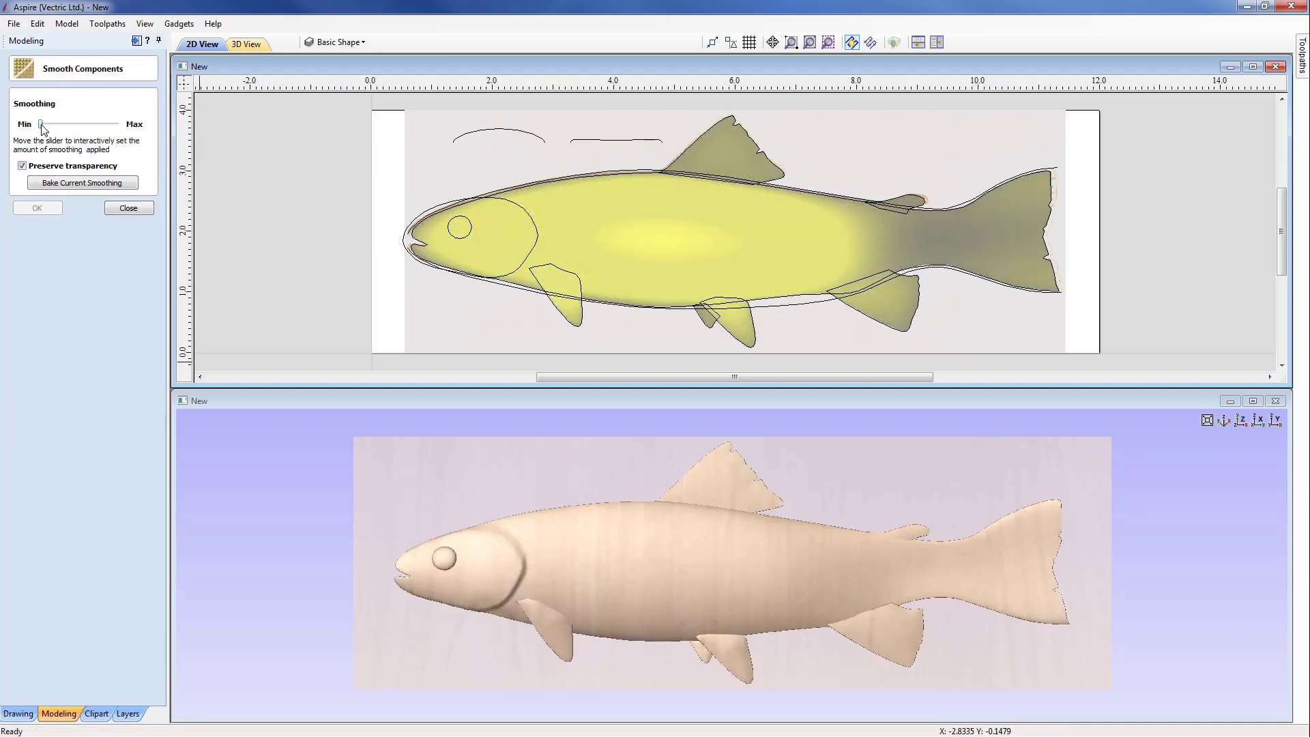
drag(42, 127, 119, 126)
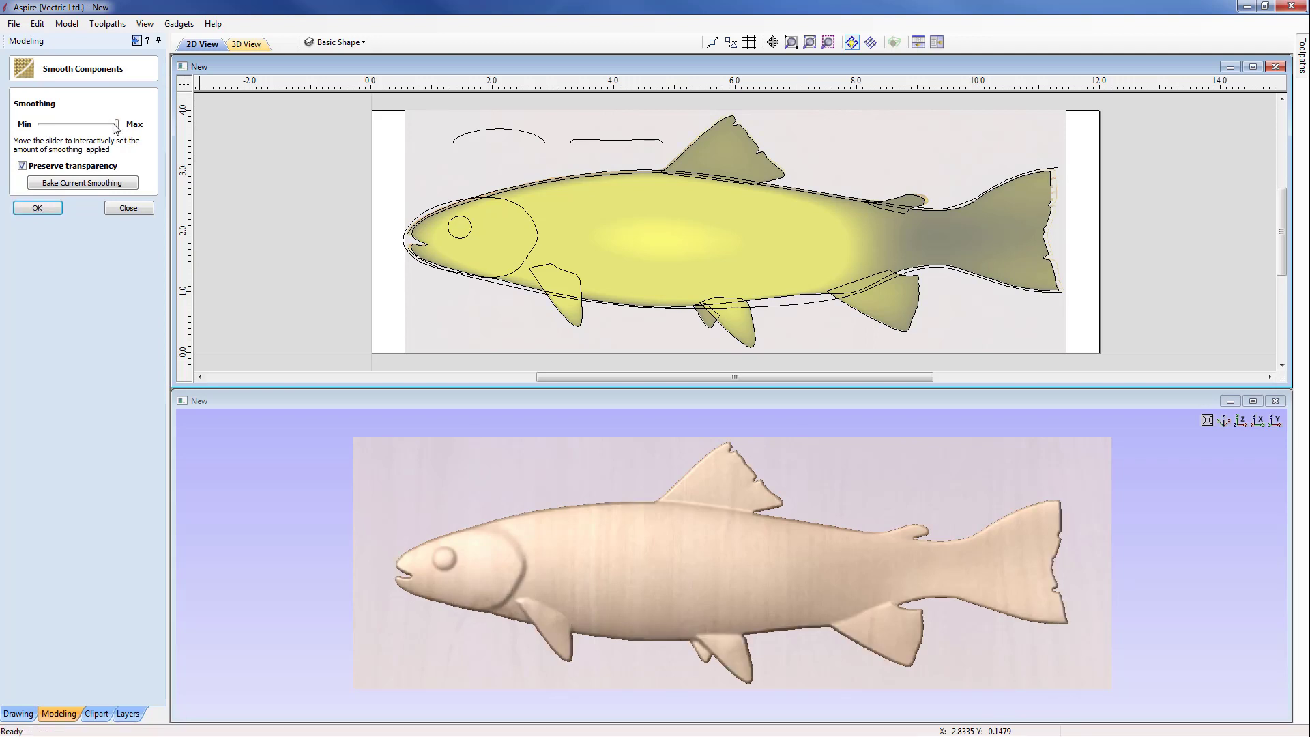
drag(118, 126, 69, 124)
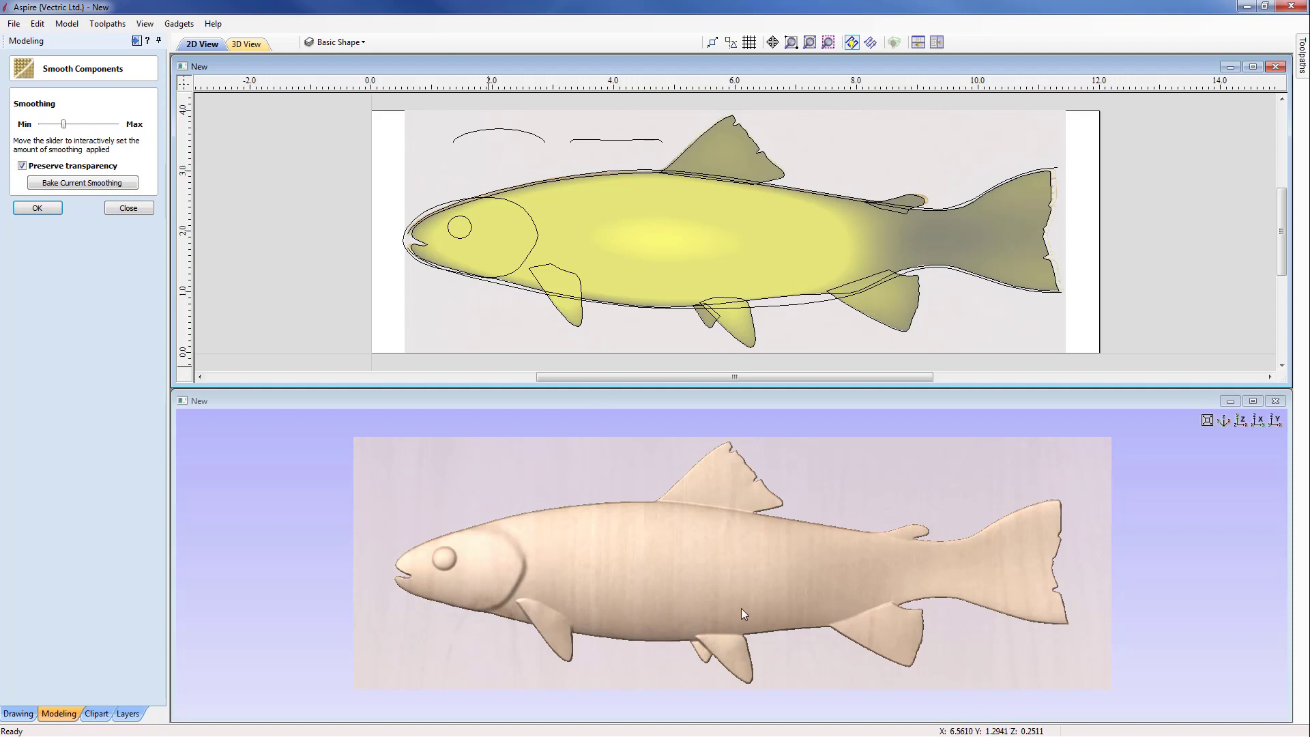
click(38, 208)
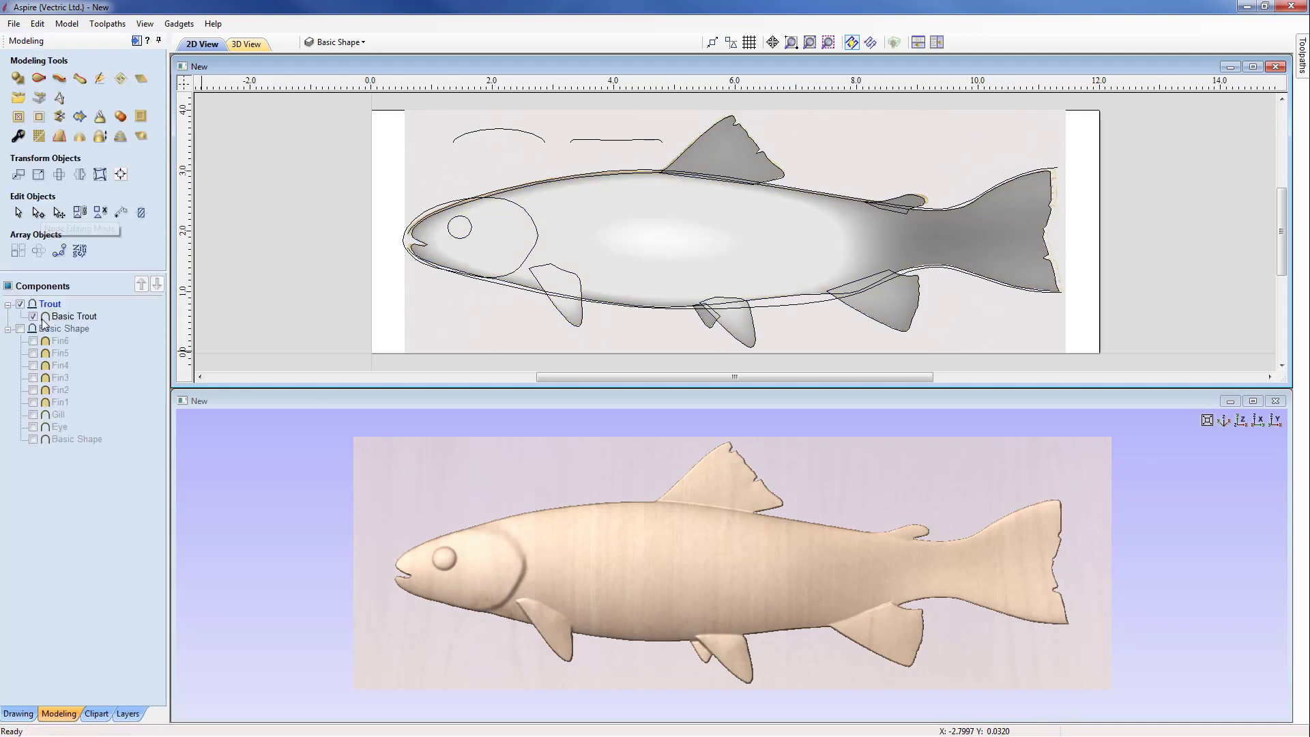
Step: Sculpt Basic Trout with the Smooth tool at diameter 49 to blend the lower fin bases into the body, and keep the changes
click(58, 317)
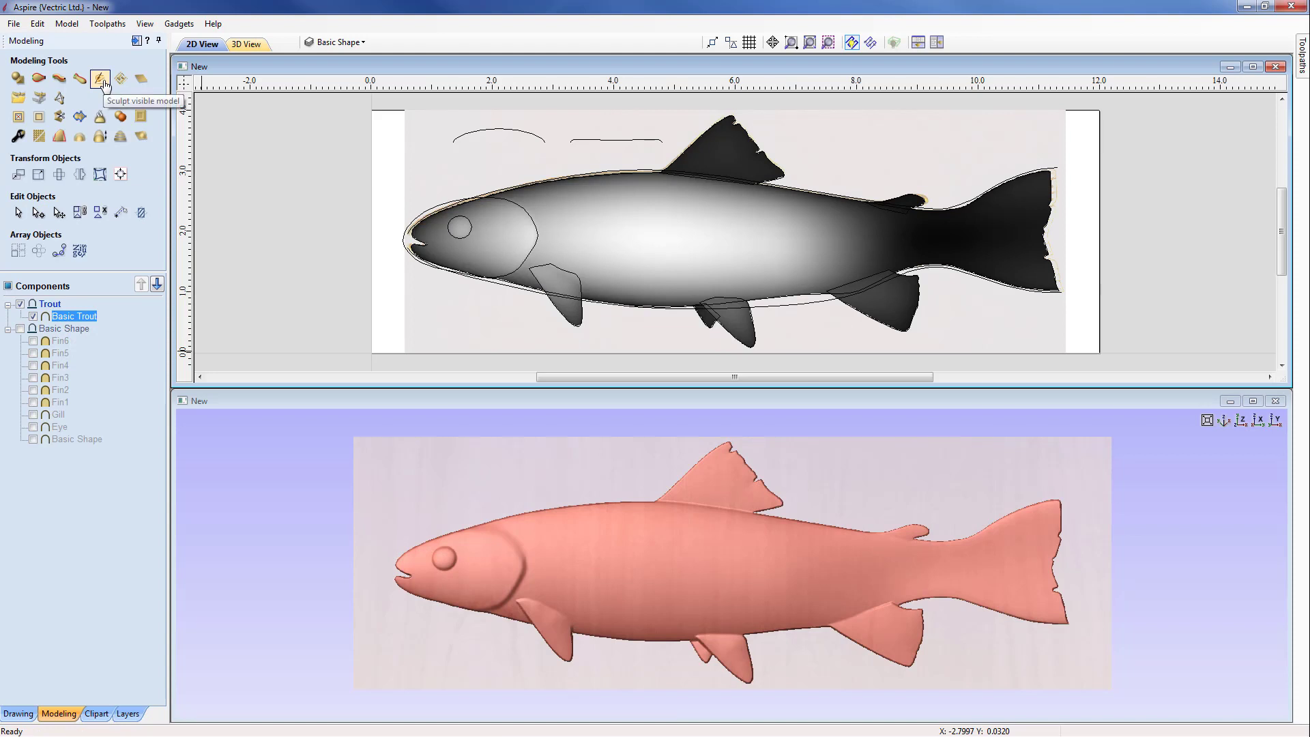
drag(748, 529, 709, 466)
scroll(709, 466, up, 3)
middle_drag(706, 481, 739, 632)
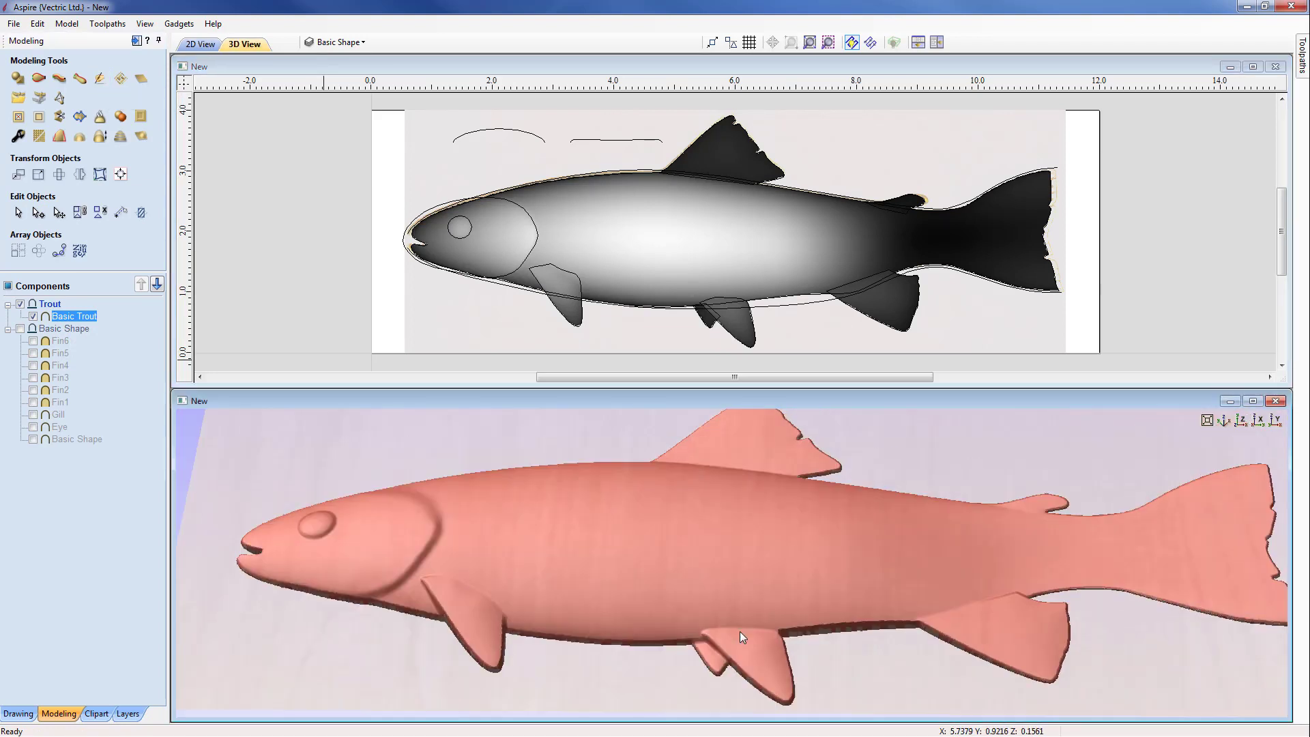
drag(739, 632, 713, 549)
click(103, 80)
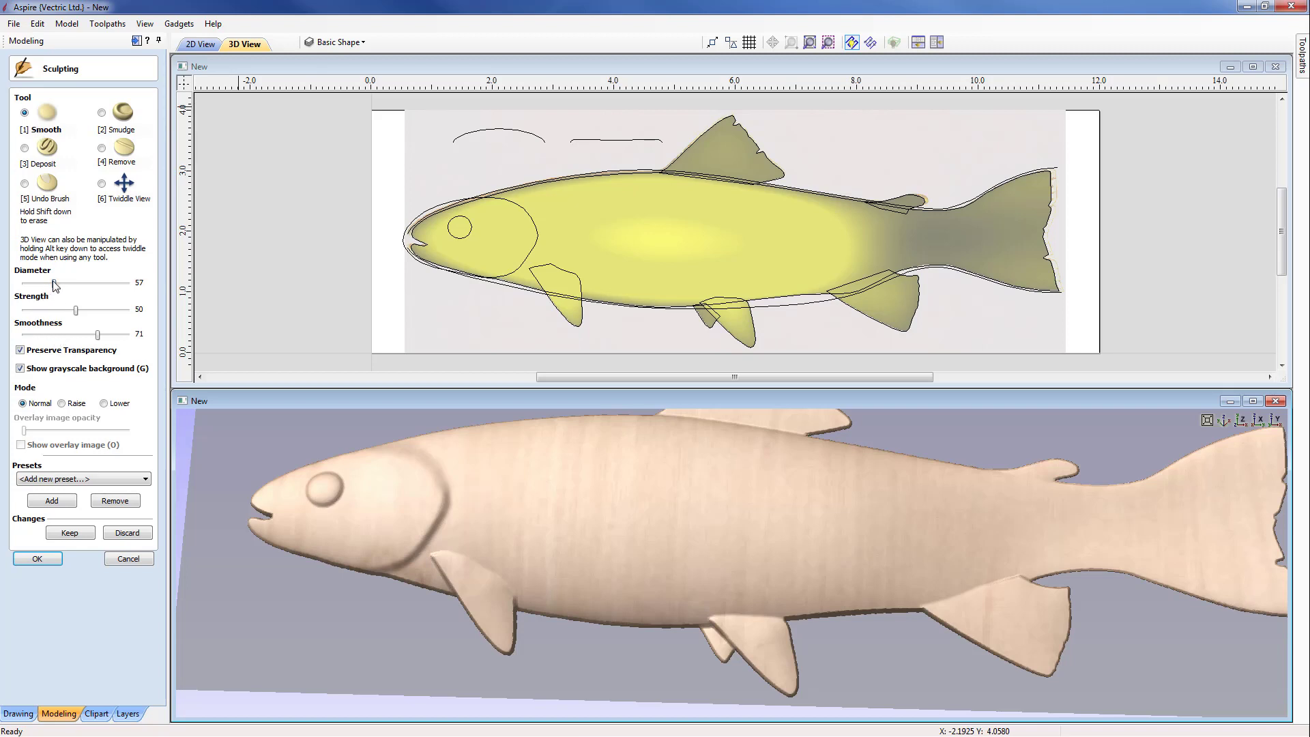
drag(52, 282, 48, 282)
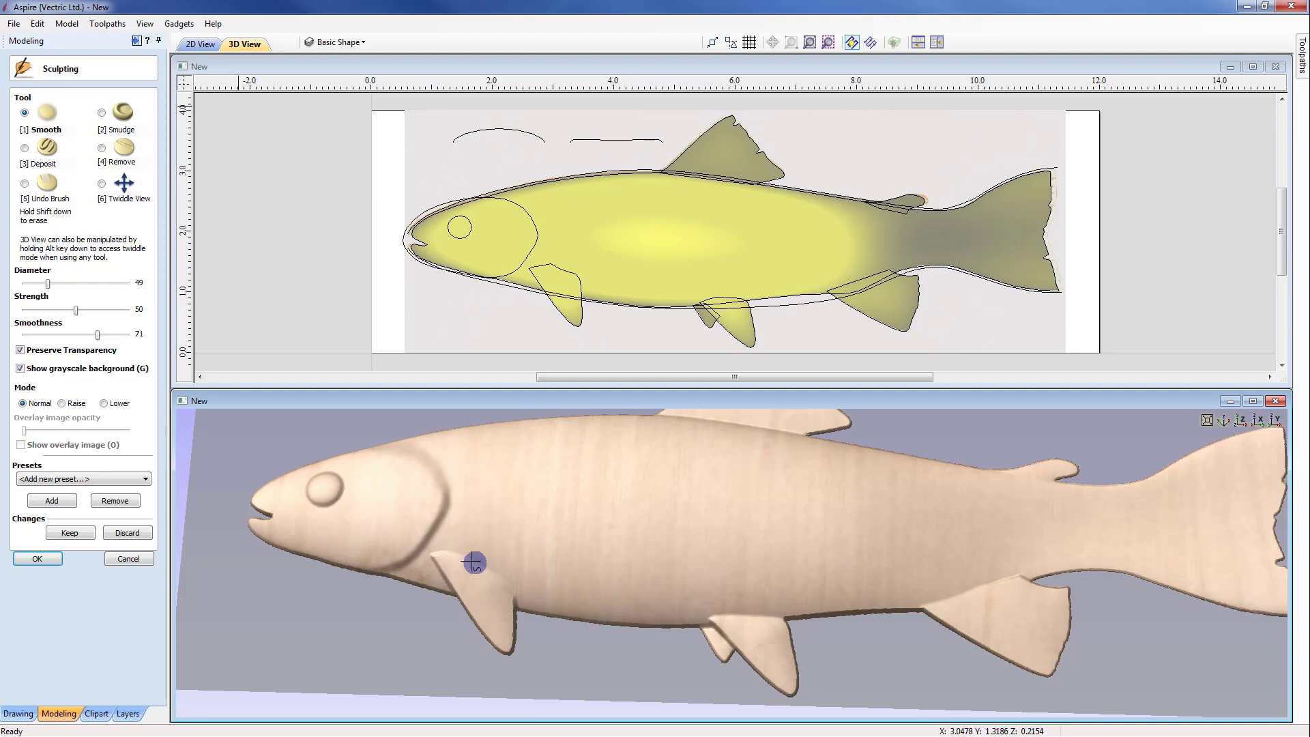
mouse_move(452, 558)
mouse_down()
mouse_move(434, 554)
mouse_move(439, 538)
mouse_move(498, 573)
mouse_move(447, 553)
mouse_up()
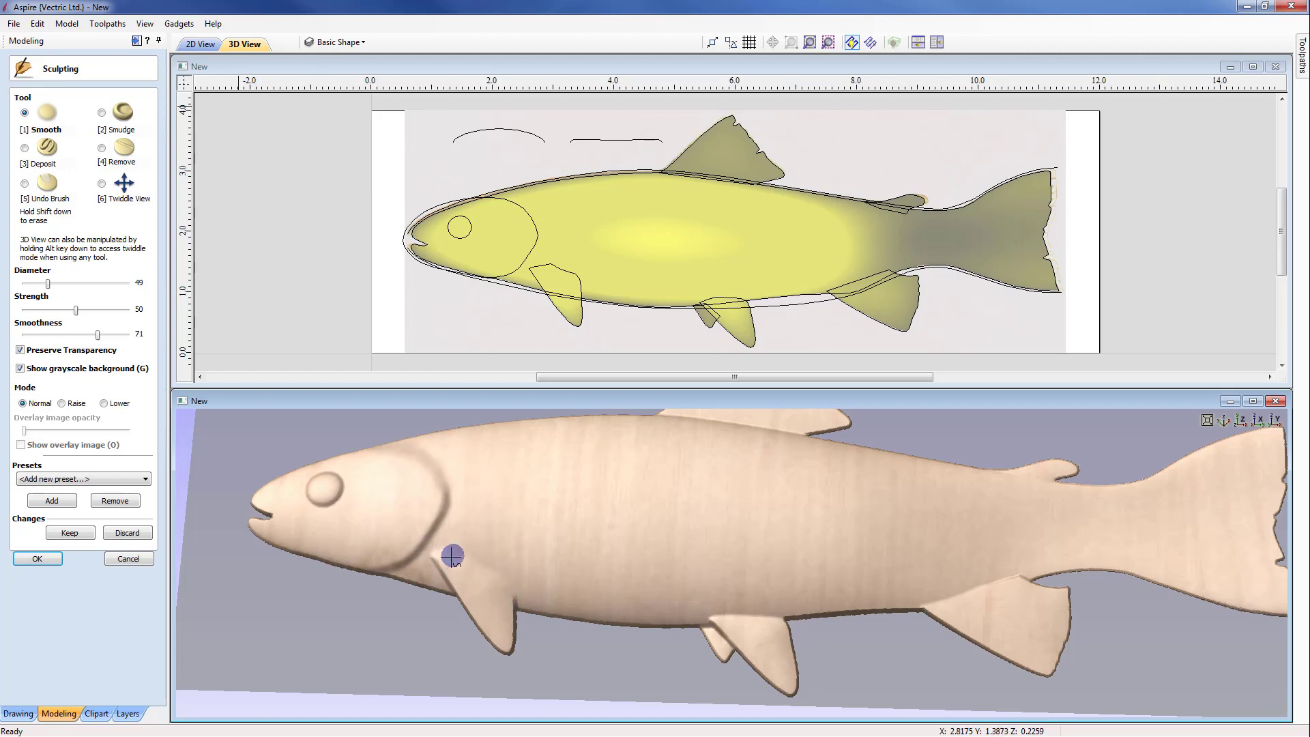
mouse_move(756, 626)
mouse_down()
mouse_move(776, 616)
mouse_move(755, 611)
mouse_move(775, 611)
mouse_move(715, 610)
mouse_move(769, 609)
mouse_move(737, 623)
mouse_move(729, 611)
mouse_up()
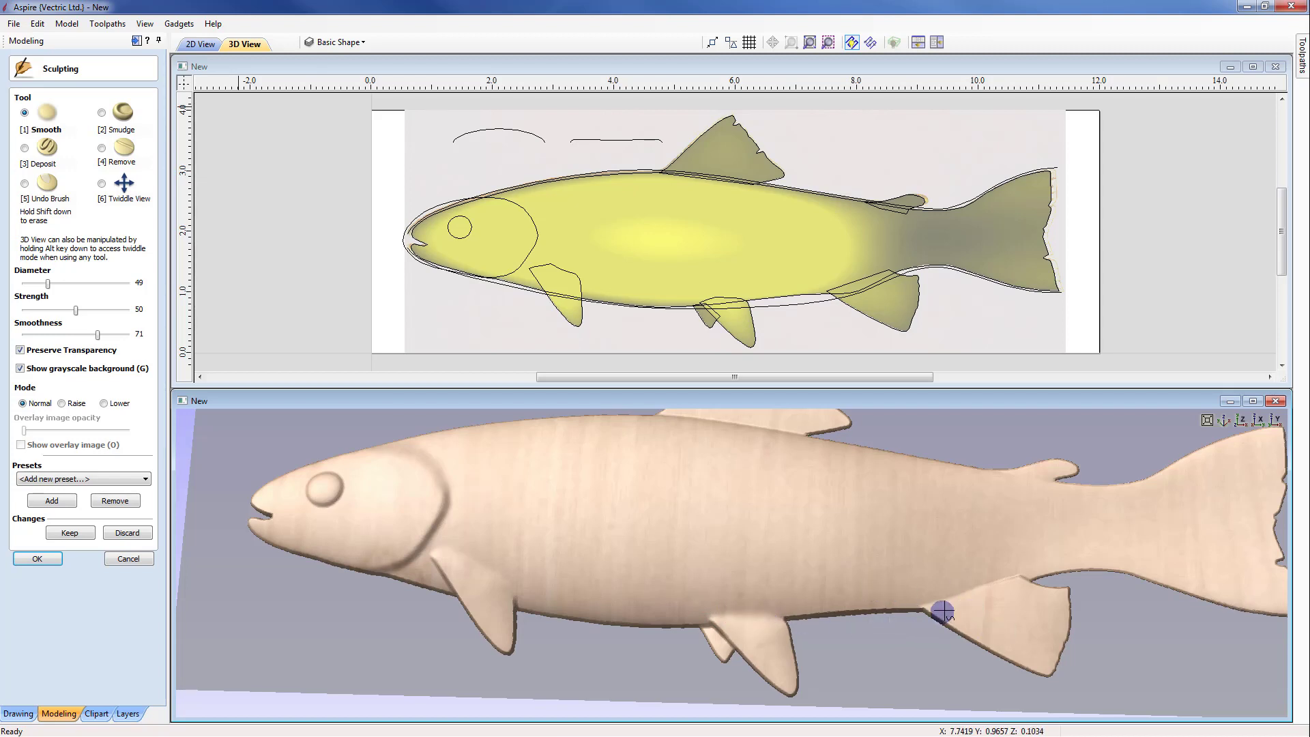
mouse_move(944, 605)
mouse_down()
mouse_move(1009, 581)
mouse_move(932, 595)
mouse_move(977, 584)
mouse_move(948, 602)
mouse_move(900, 575)
mouse_up()
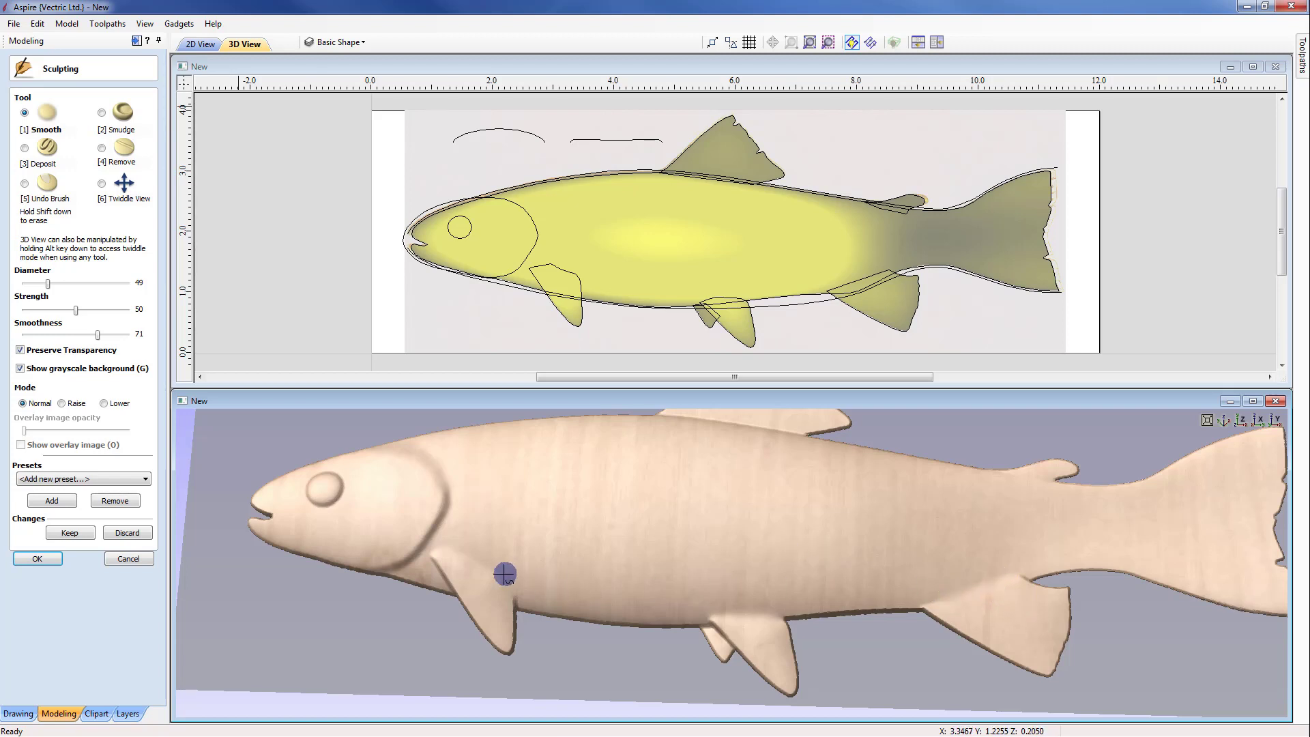
mouse_move(493, 583)
mouse_down()
mouse_move(453, 550)
mouse_move(509, 580)
mouse_up()
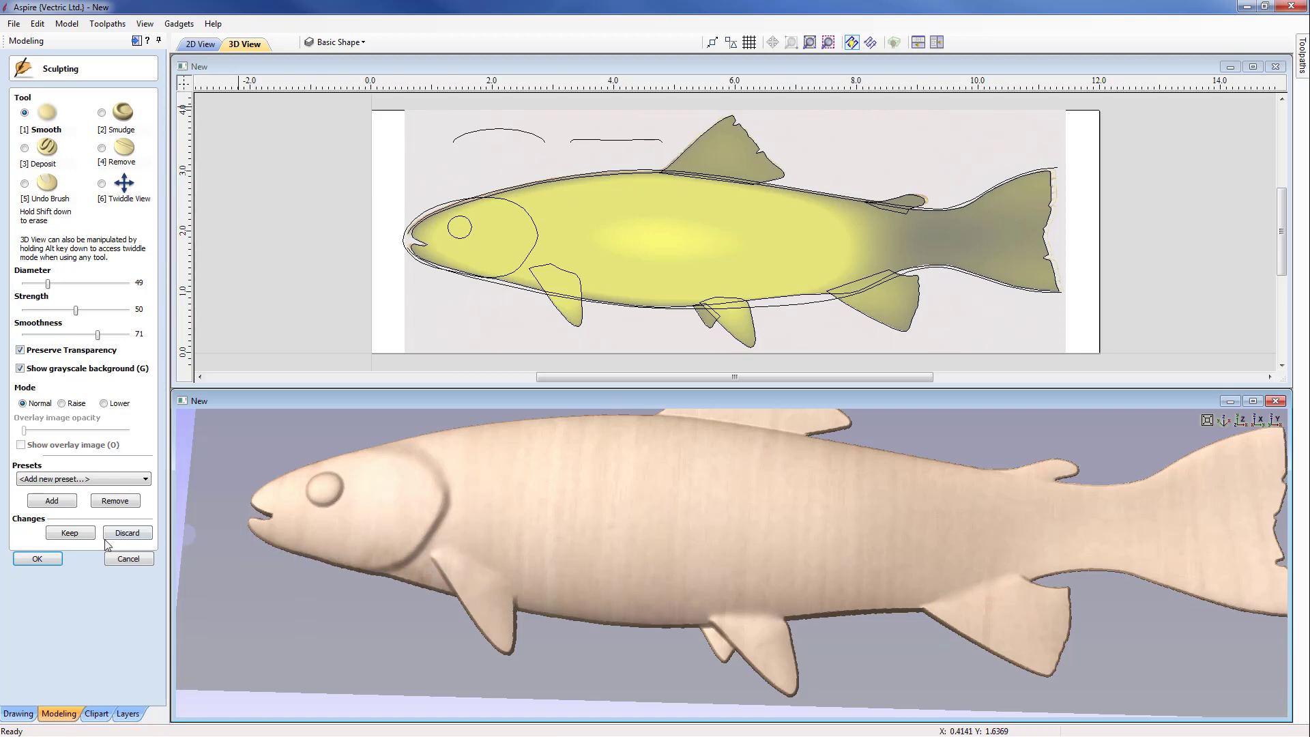
click(70, 533)
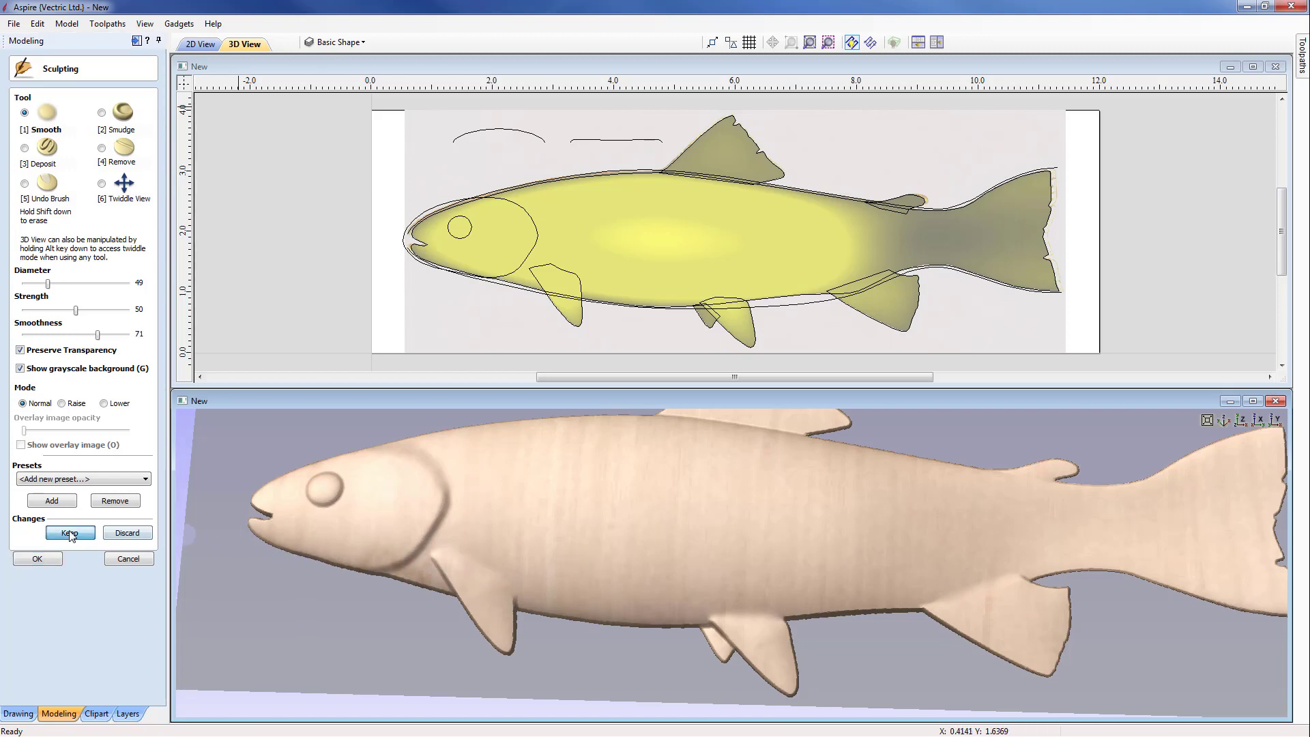
click(42, 559)
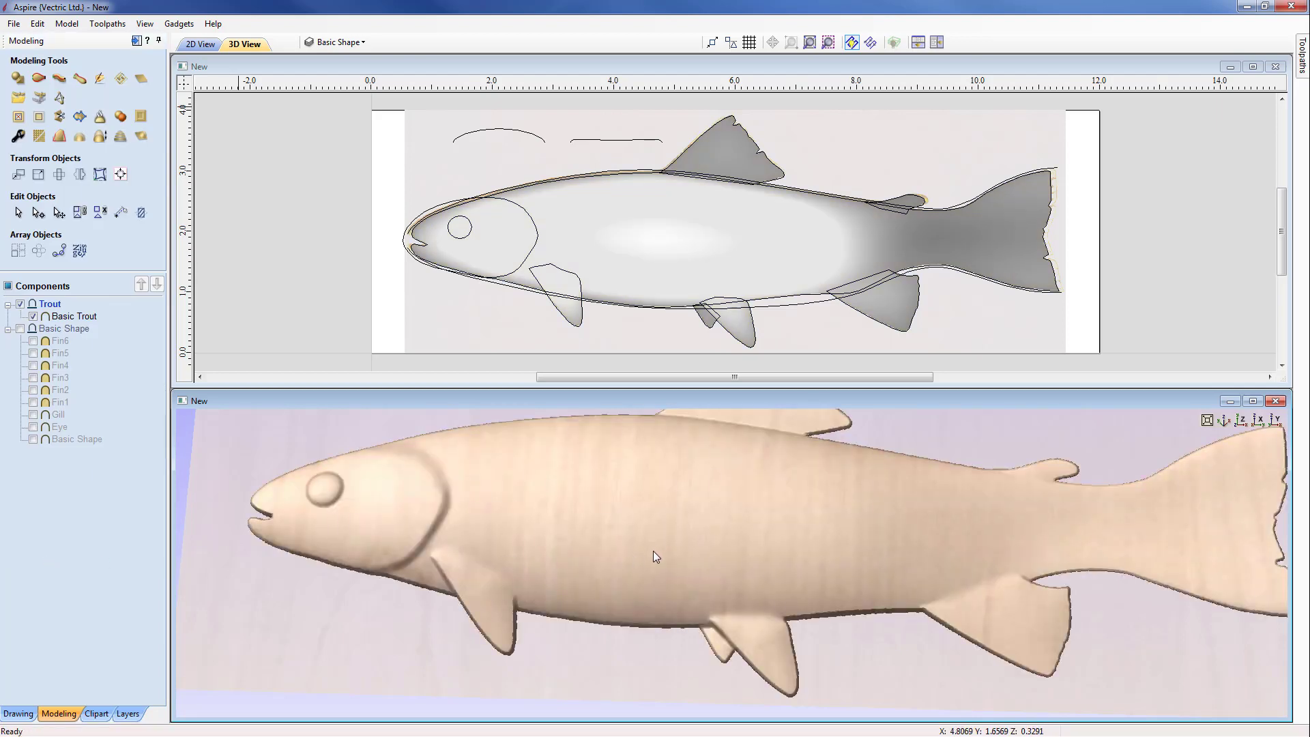
Step: View the whole trout model from straight above in 3D and select the trout bitmap in the 2D view
drag(653, 551, 792, 529)
scroll(842, 533, down, 3)
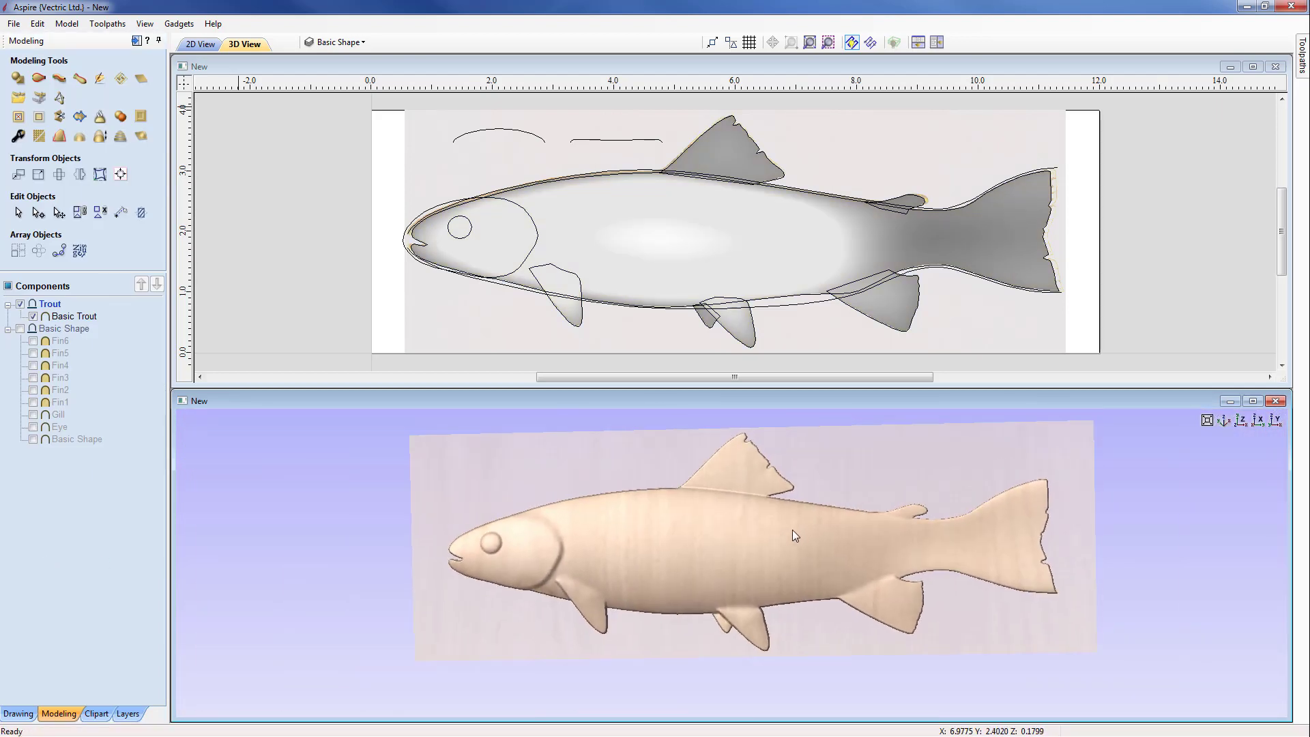
click(1225, 421)
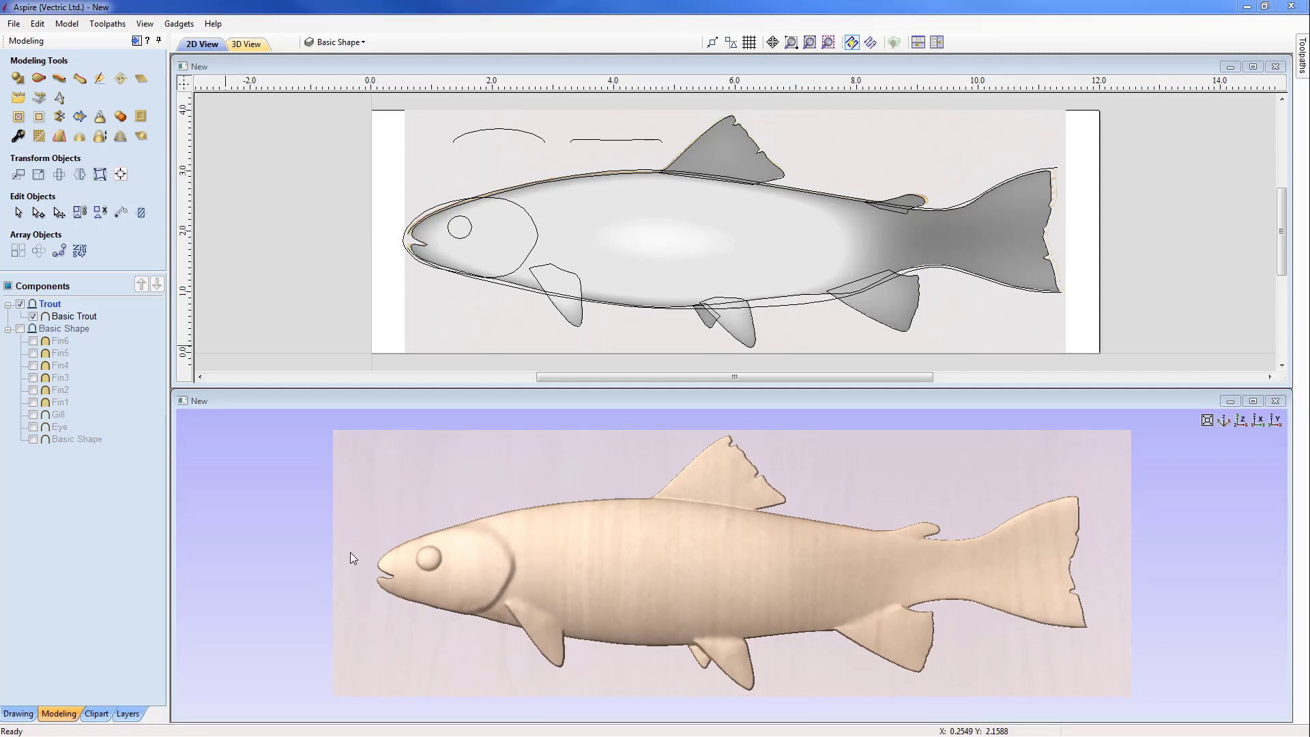
click(452, 321)
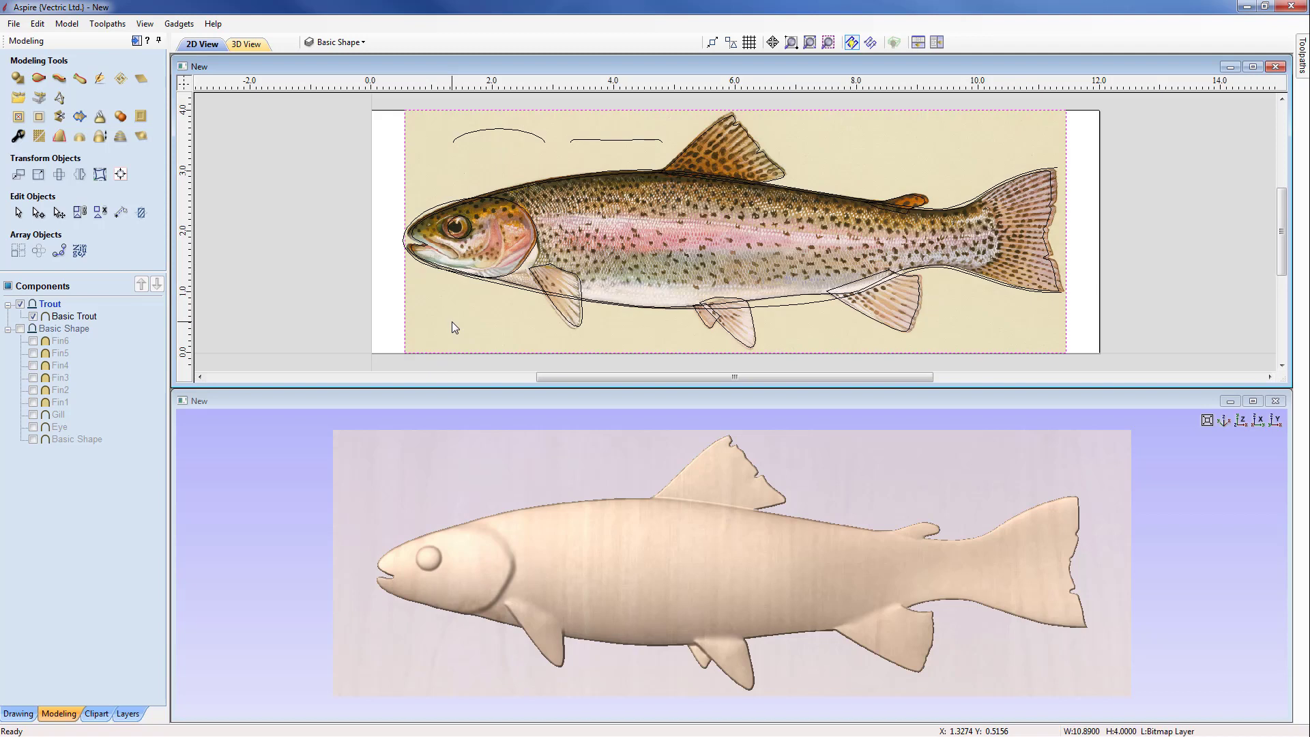
Step: Start sculpting Basic Trout with the bitmap shown as a semi-transparent overlay and enlarge the head area for detailing
click(661, 583)
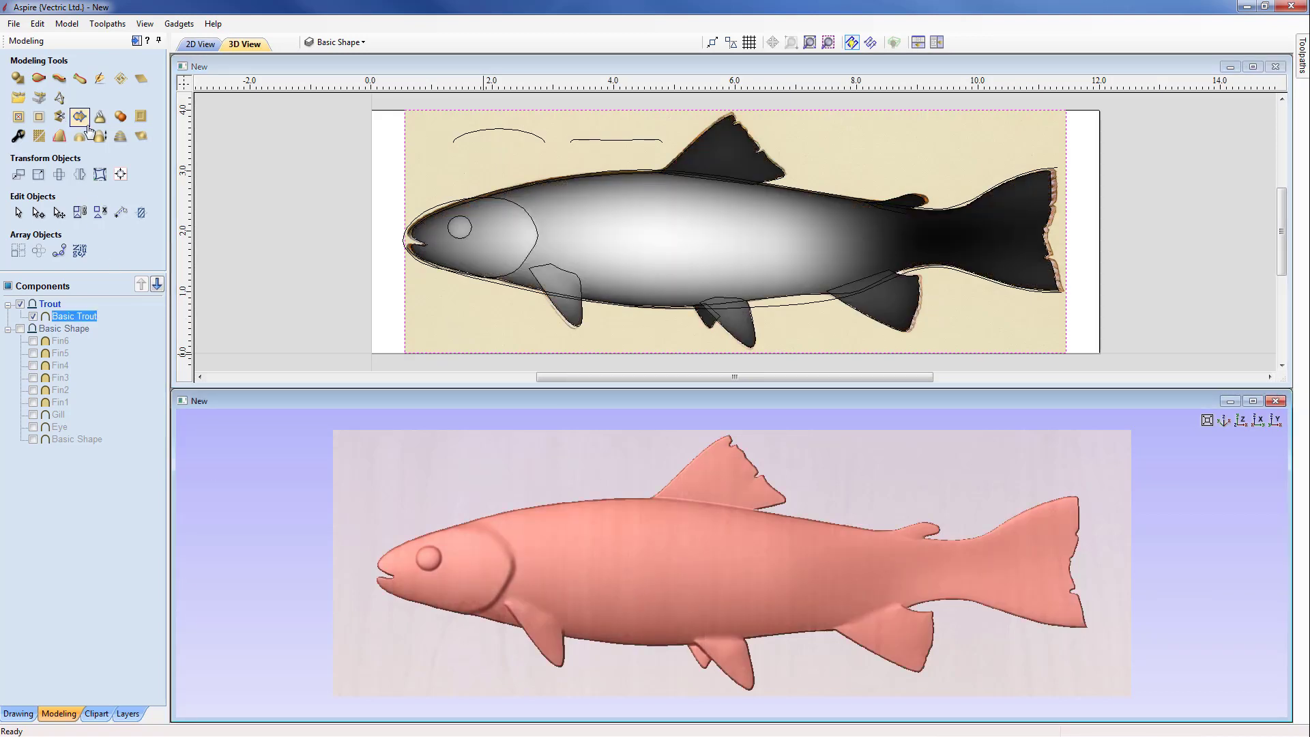
click(99, 79)
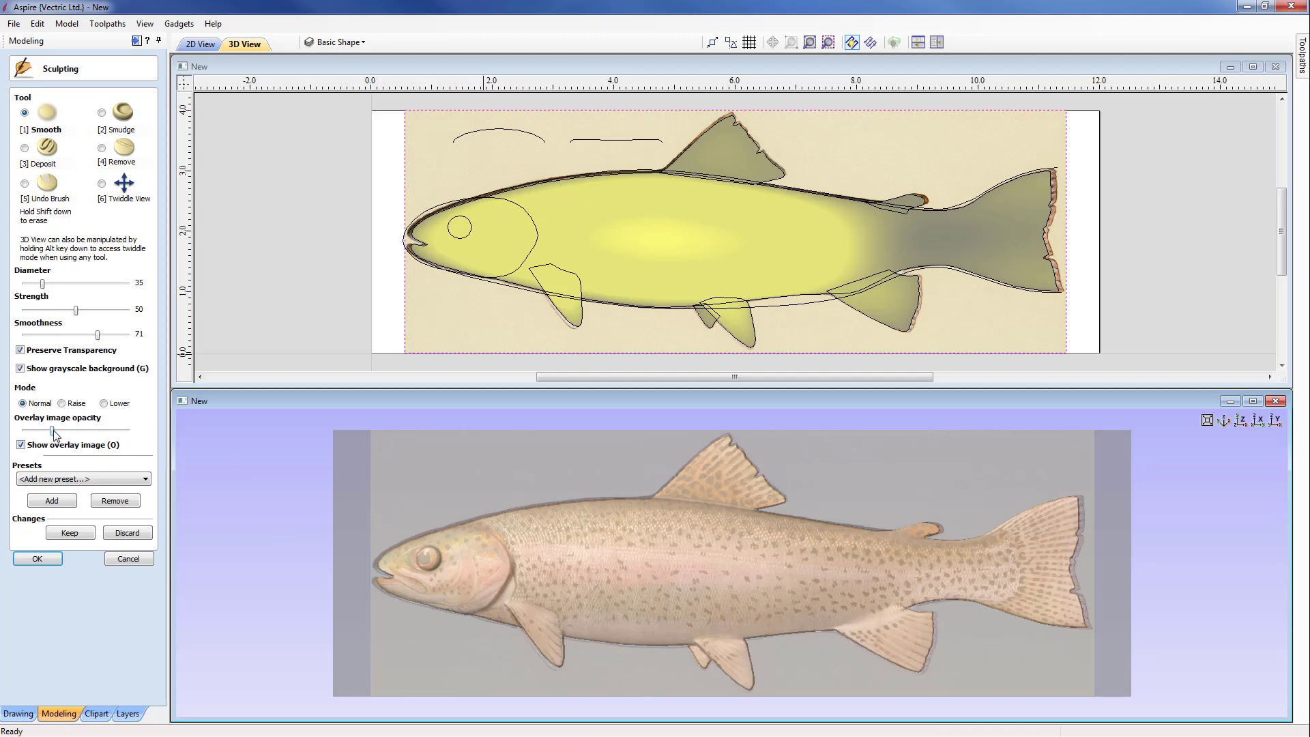
mouse_move(52, 431)
mouse_down()
mouse_move(96, 432)
mouse_move(55, 432)
mouse_up()
click(103, 184)
middle_drag(613, 645, 720, 617)
scroll(685, 616, up, 3)
scroll(648, 601, up, 1)
middle_drag(643, 592, 802, 627)
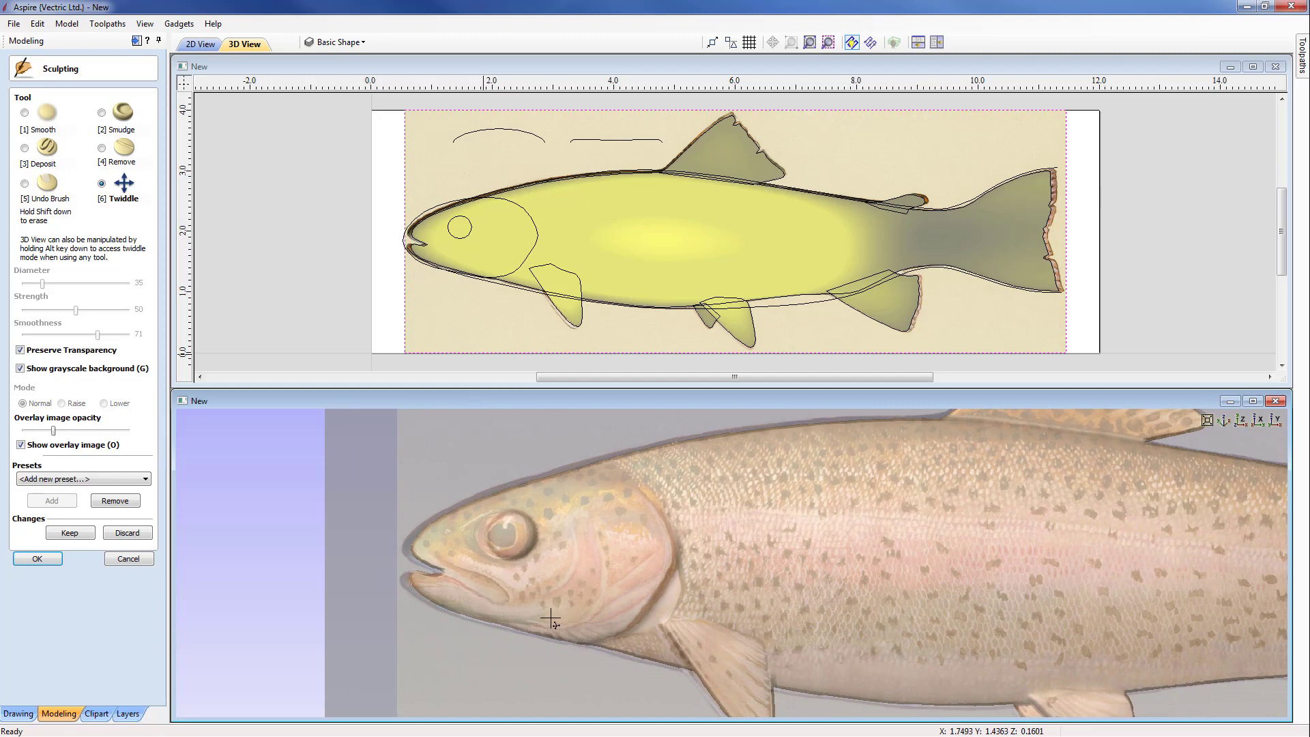
Step: Use the Remove tool at diameter 27 to carve gill grooves at strength 49 and small dimples behind the gill at strength 84
click(101, 148)
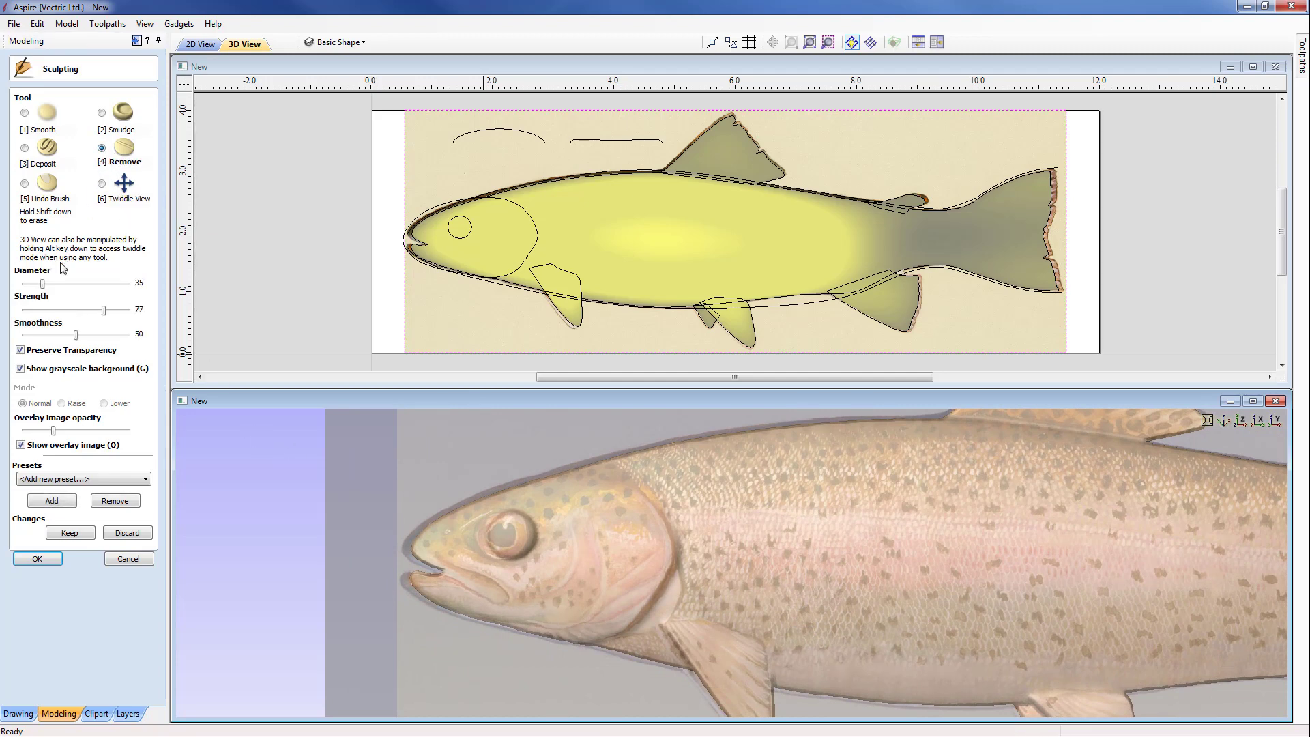
drag(42, 284, 36, 283)
drag(104, 311, 79, 315)
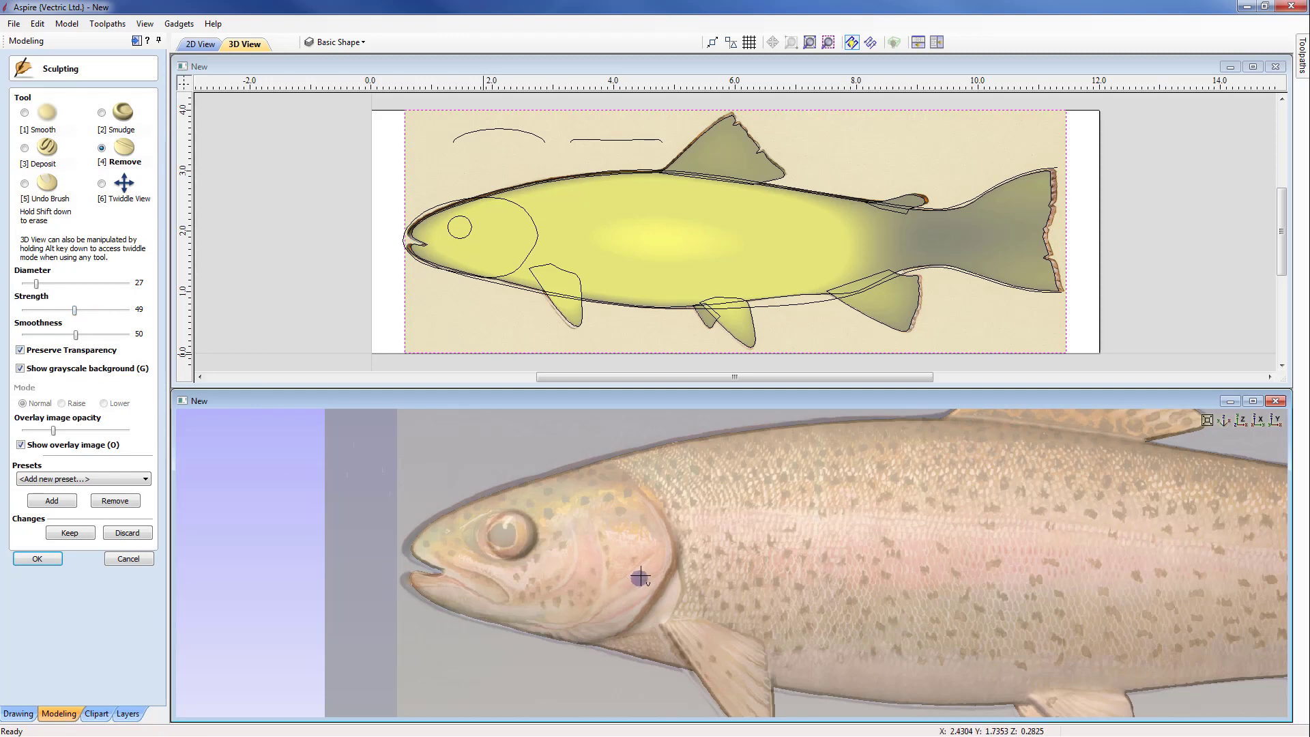
mouse_move(649, 559)
mouse_down()
mouse_move(618, 589)
mouse_move(646, 588)
mouse_move(609, 604)
mouse_move(626, 613)
mouse_move(557, 626)
mouse_up()
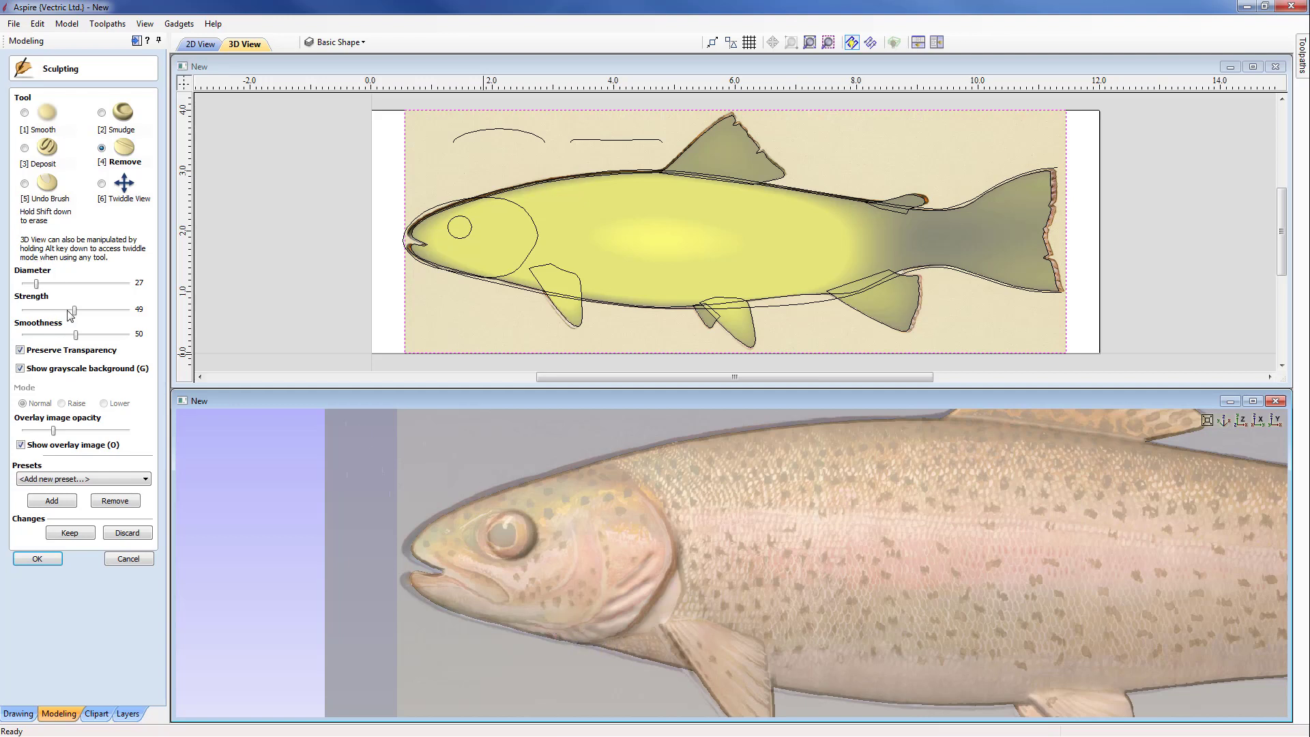
drag(73, 311, 111, 311)
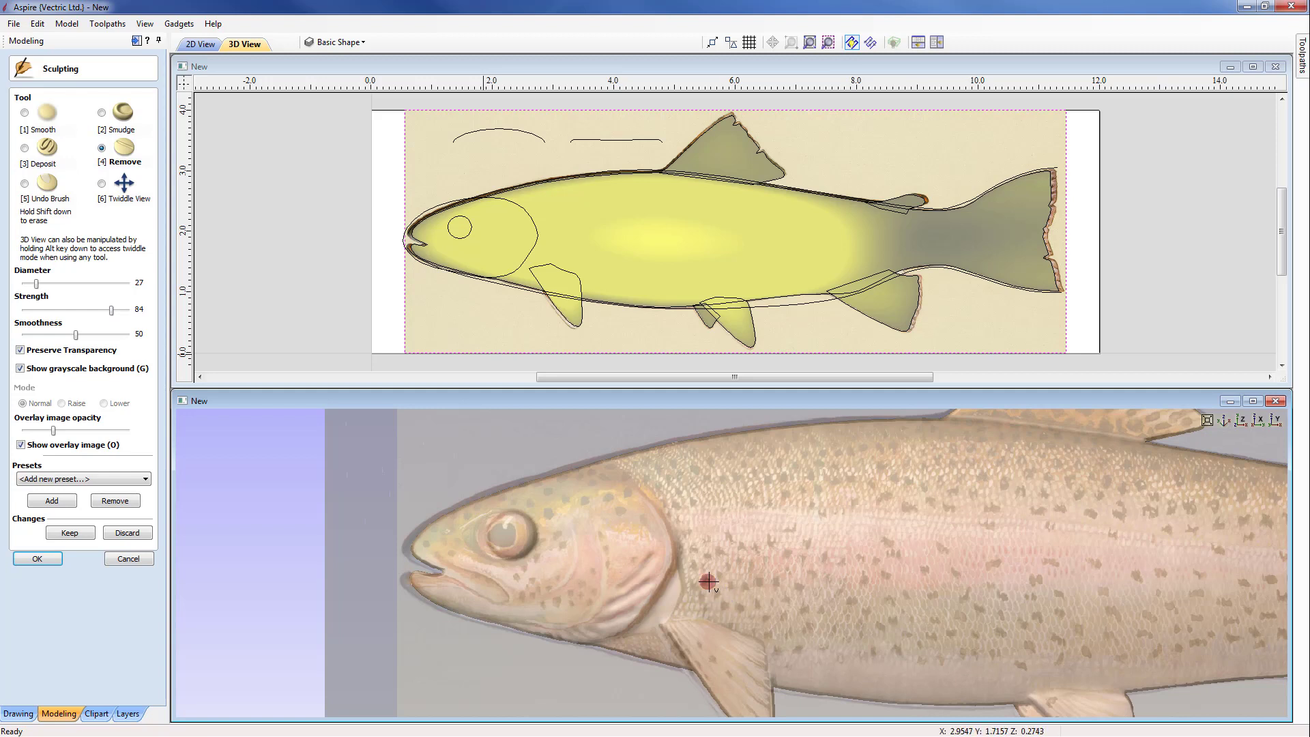
drag(708, 582, 723, 577)
Step: Hide the overlay image to check the carved details, and cancel the sculpting session, discarding its changes
click(20, 444)
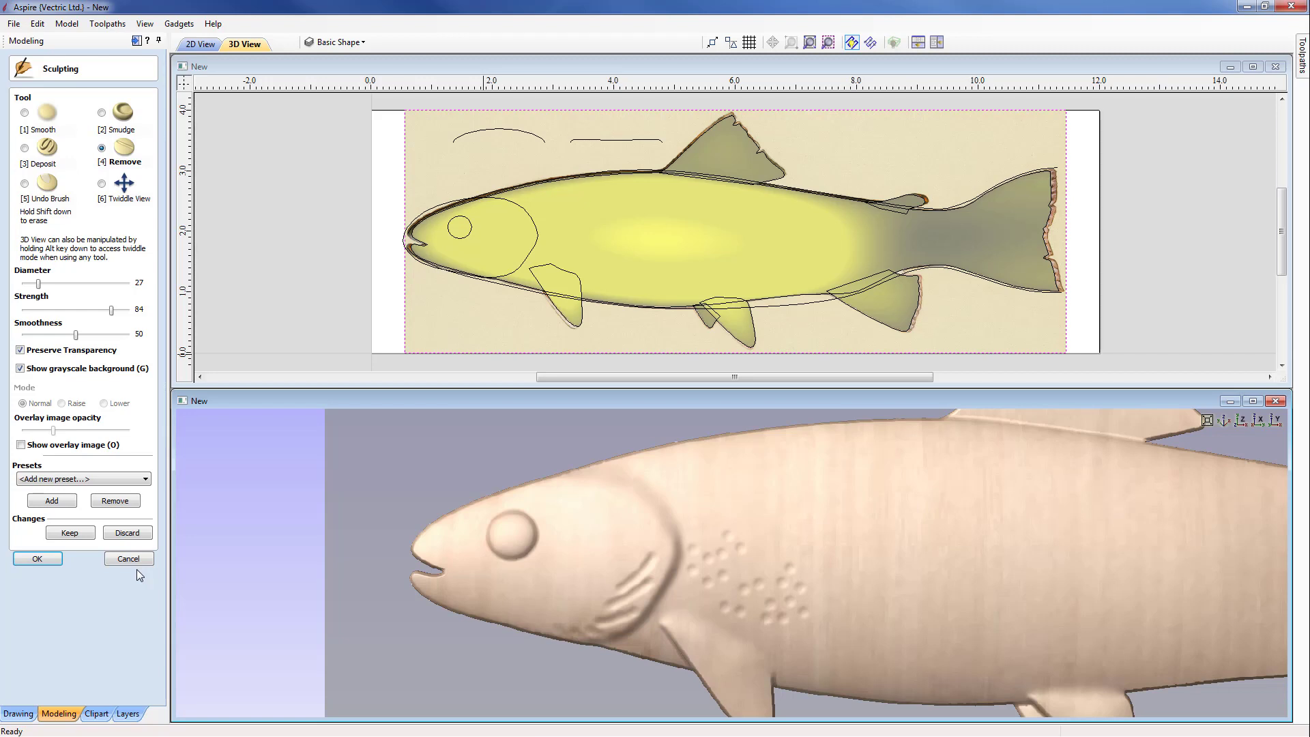
click(129, 559)
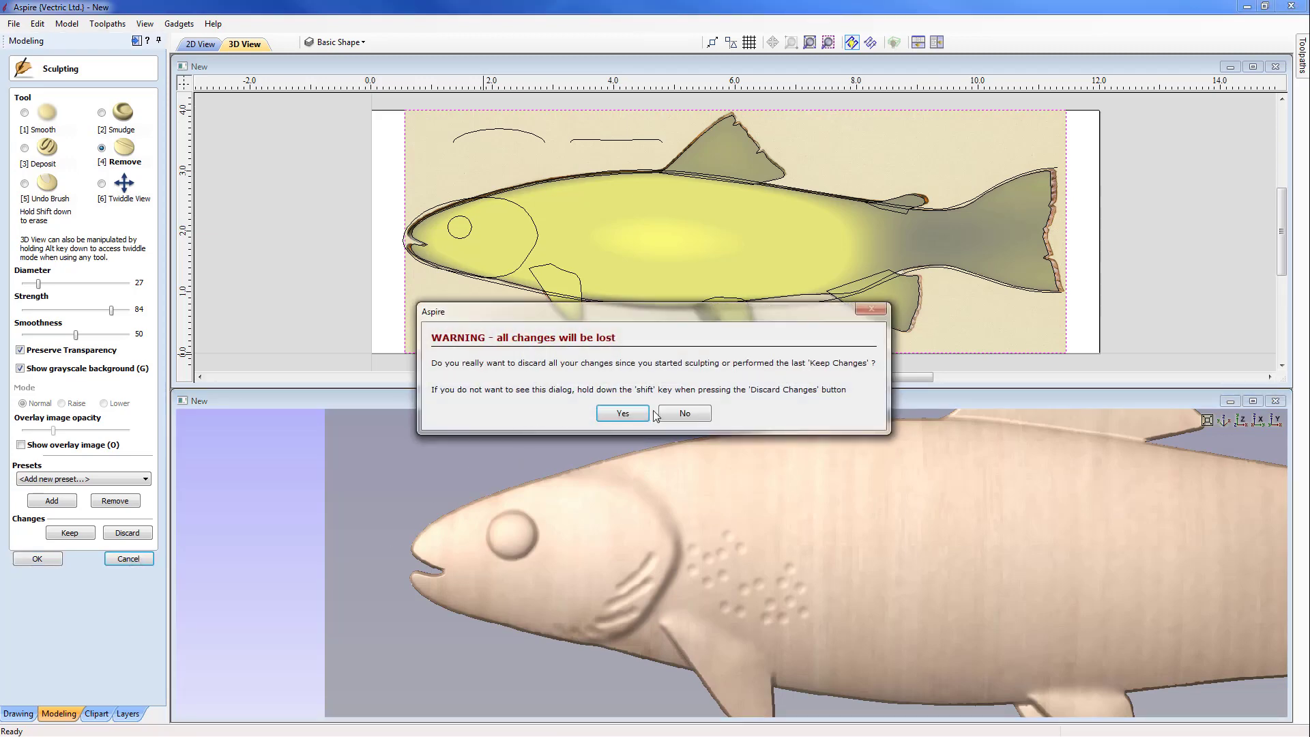
click(632, 414)
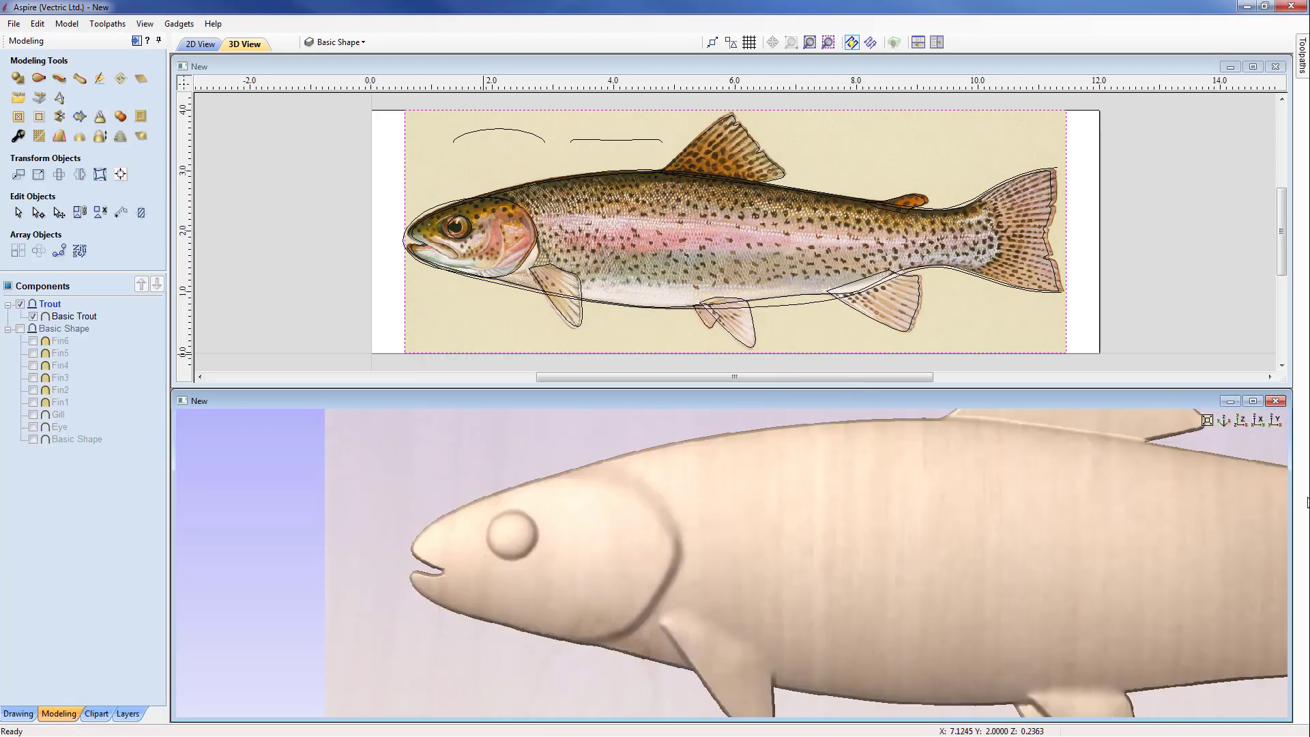
Step: Show the model from straight above and create a textured component from the selected trout bitmap in the Trout level
click(1241, 421)
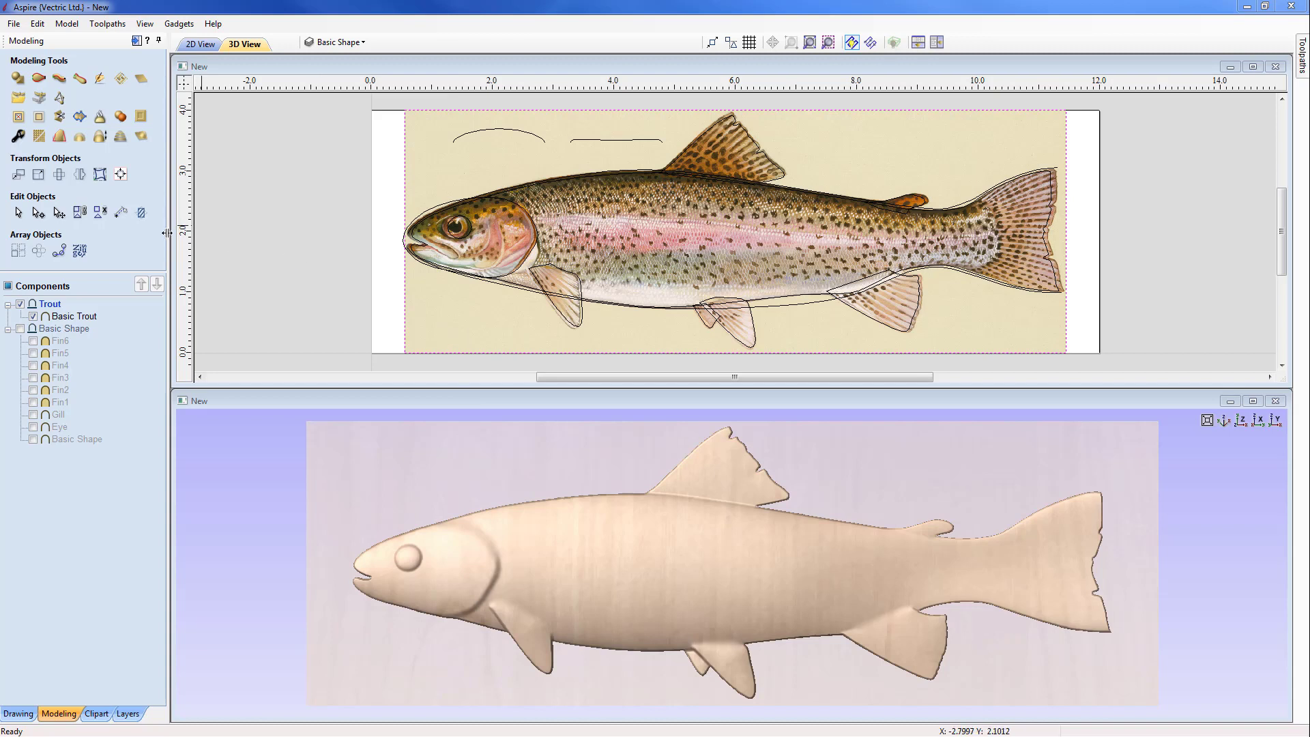
click(104, 176)
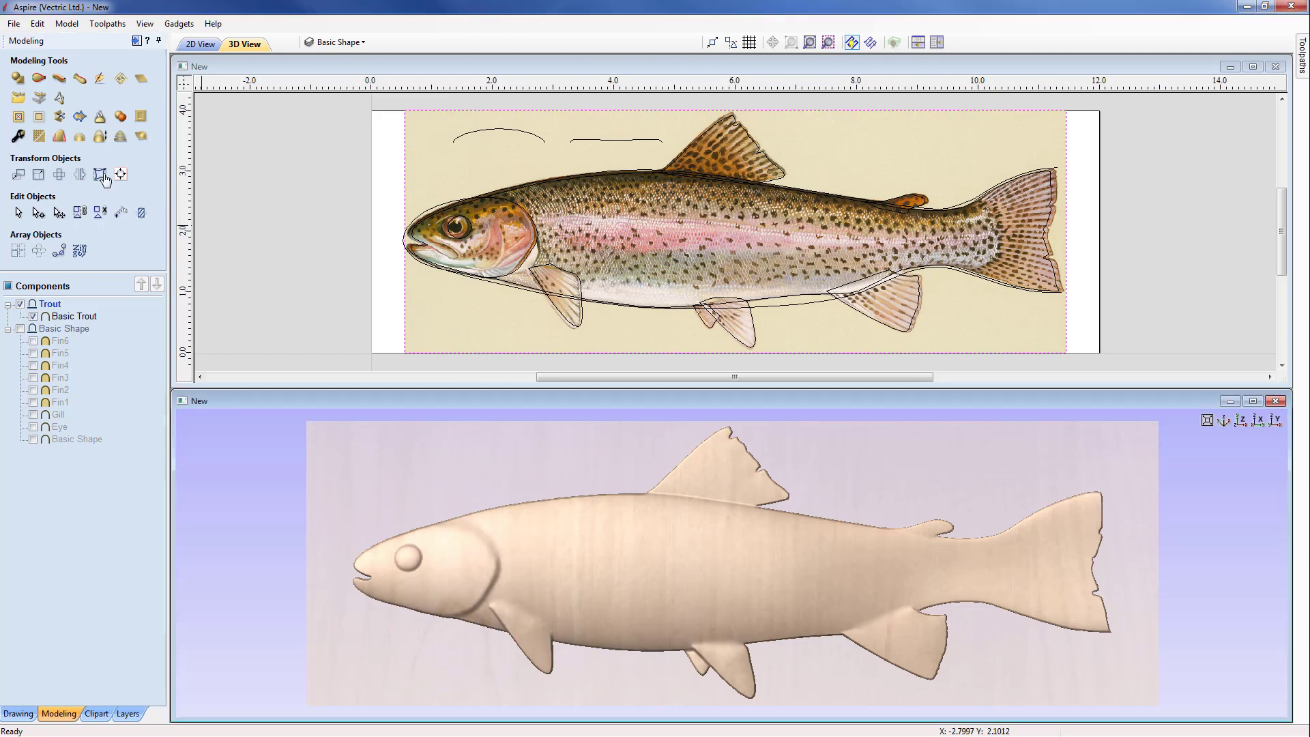
click(42, 99)
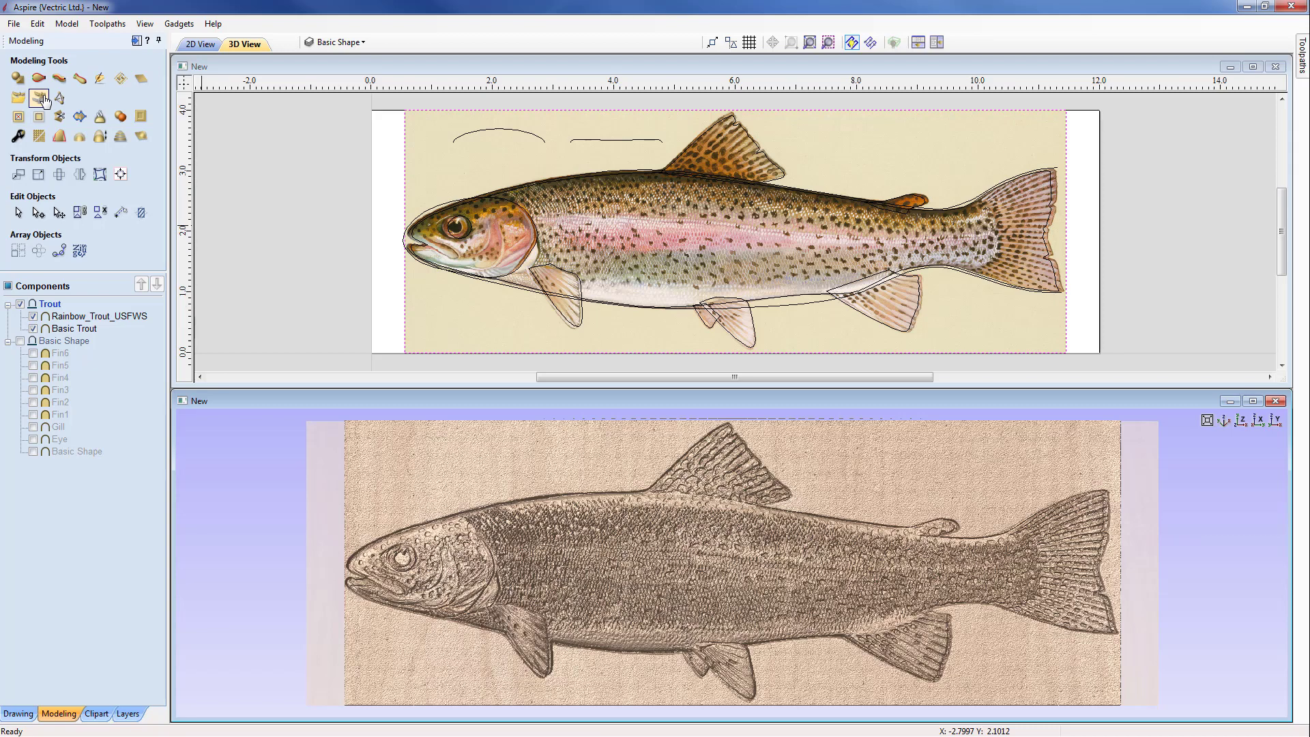
Step: Hide the Basic Trout component and examine the bitmap texture component alone, close up and along its whole length
click(33, 328)
drag(716, 655, 732, 561)
scroll(717, 586, up, 5)
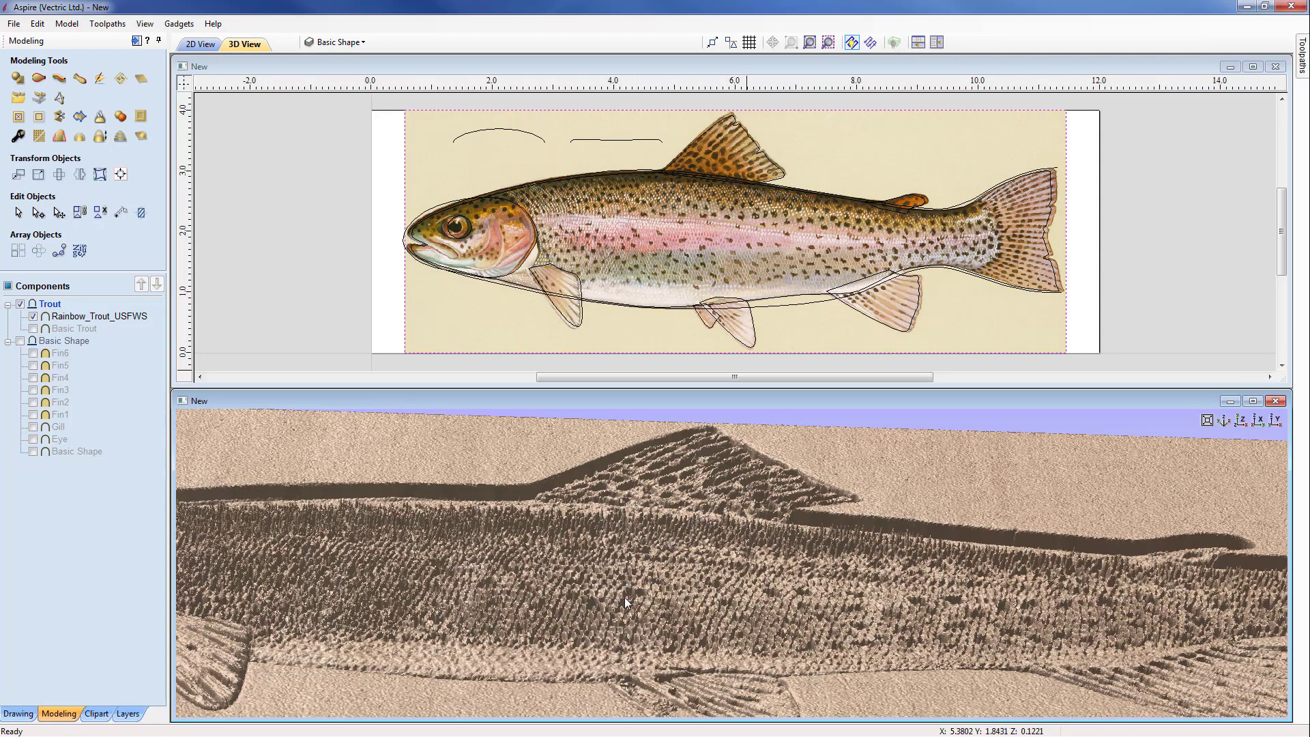
mouse_move(625, 596)
mouse_down()
mouse_move(617, 646)
mouse_move(620, 595)
mouse_up()
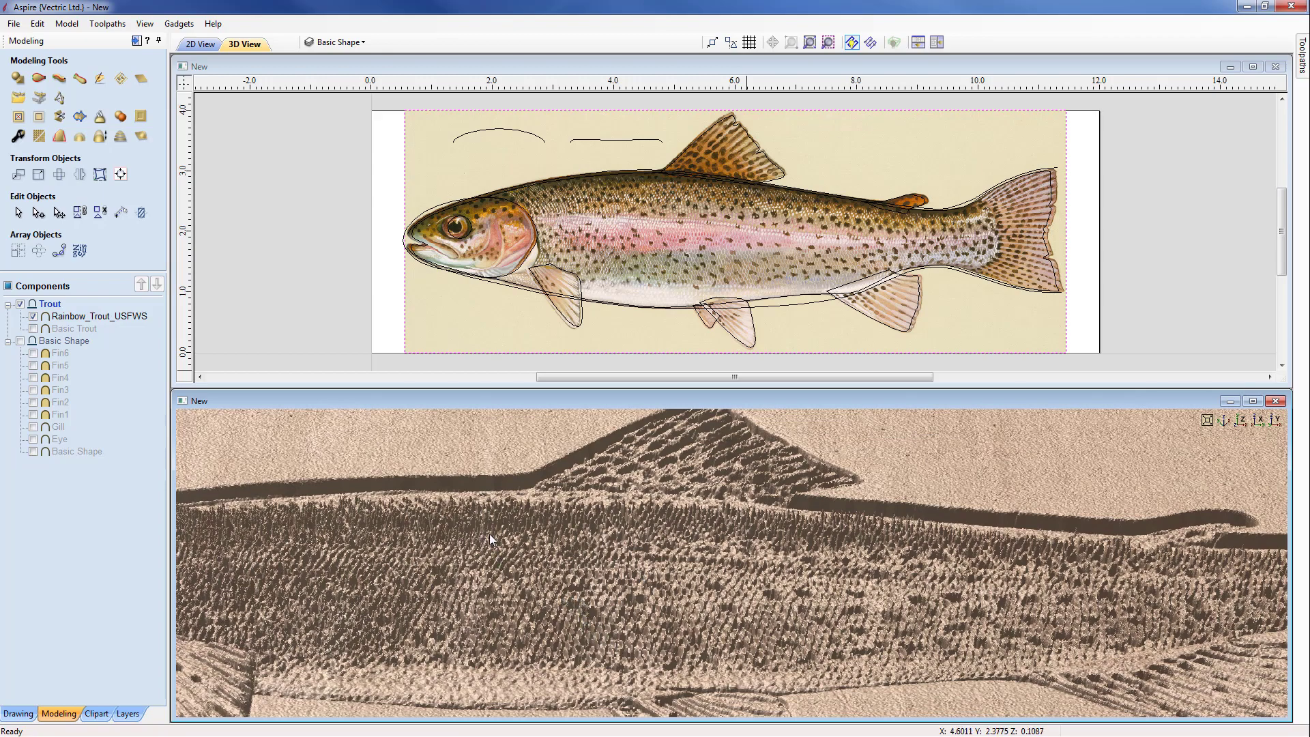
drag(632, 535, 170, 366)
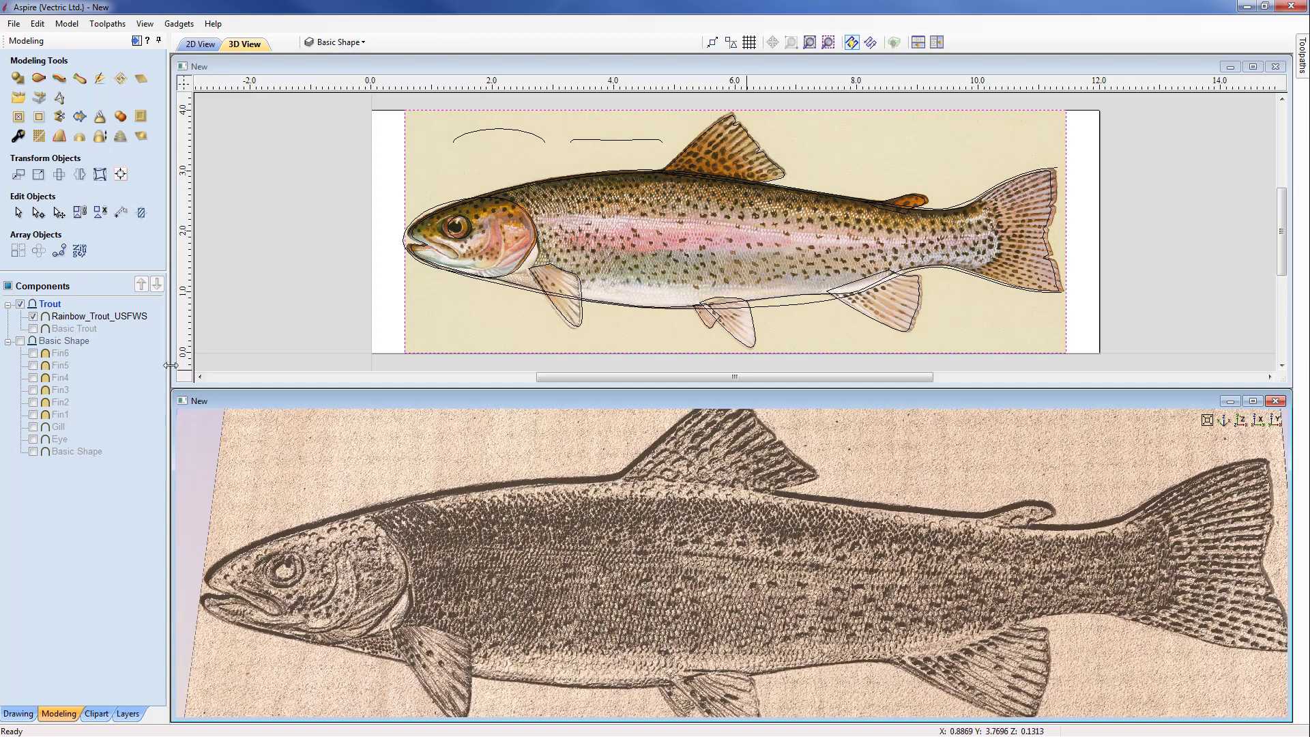
Step: Smooth the Rainbow_Trout_USFWS component with the smoothing amount at about the middle of its range
click(100, 317)
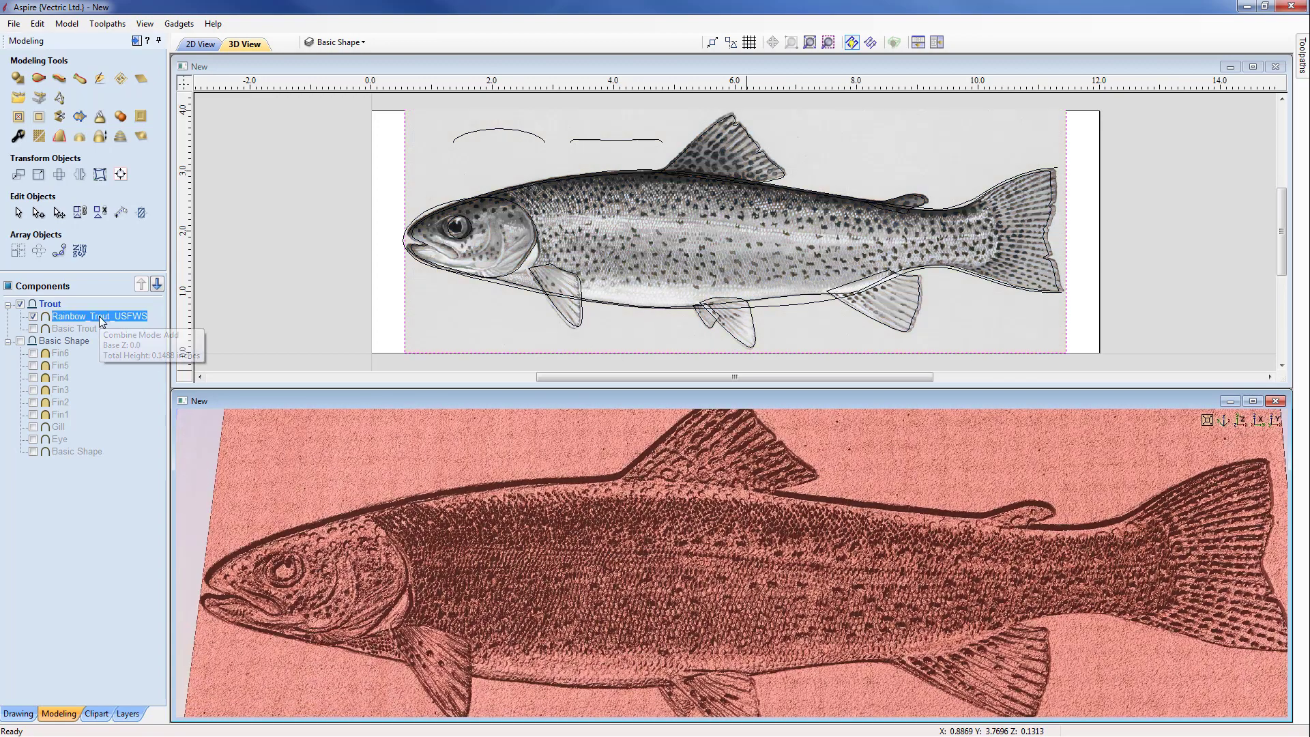
click(39, 139)
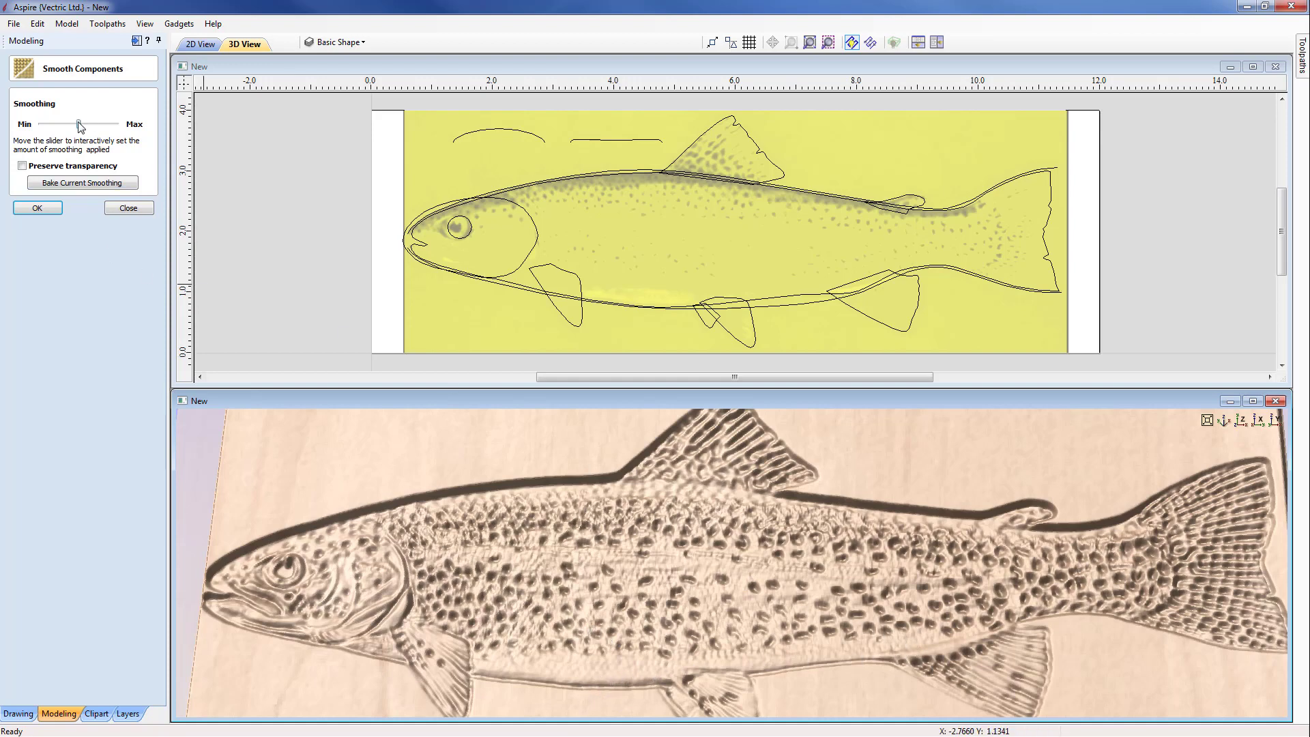
drag(79, 123, 117, 124)
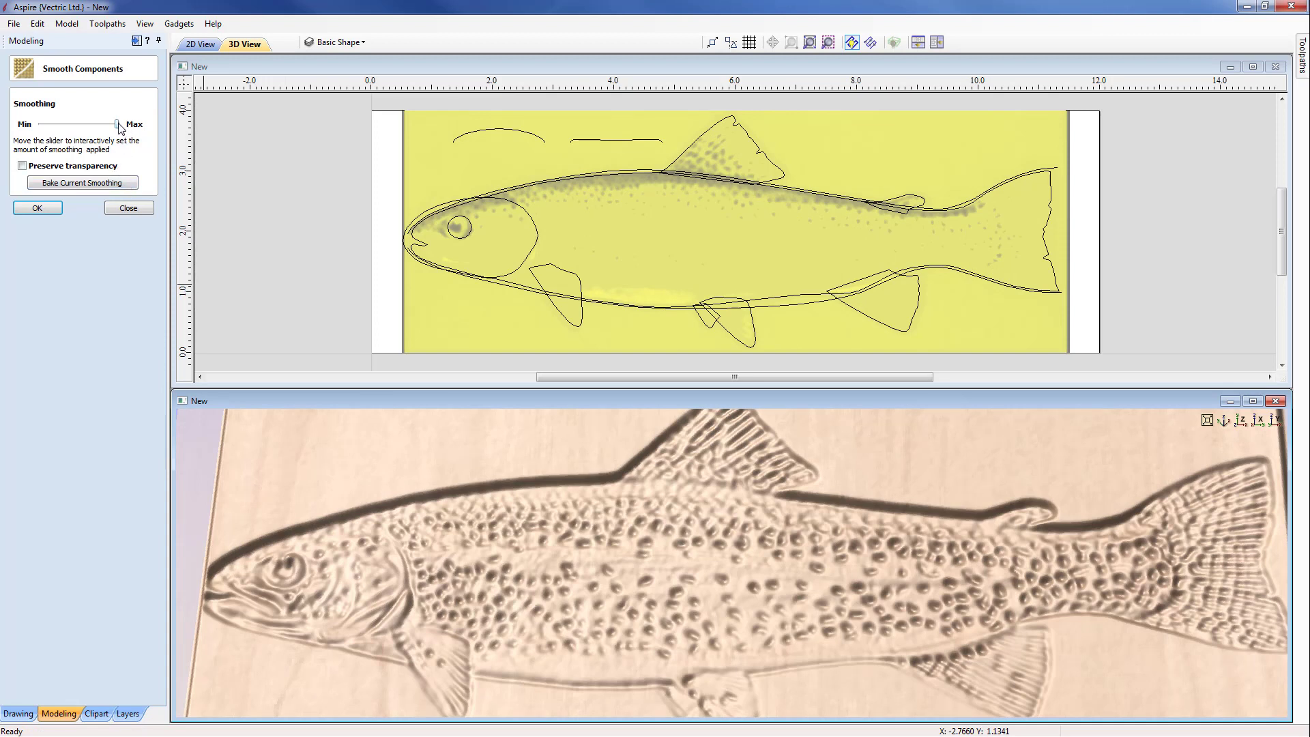
drag(119, 127, 82, 125)
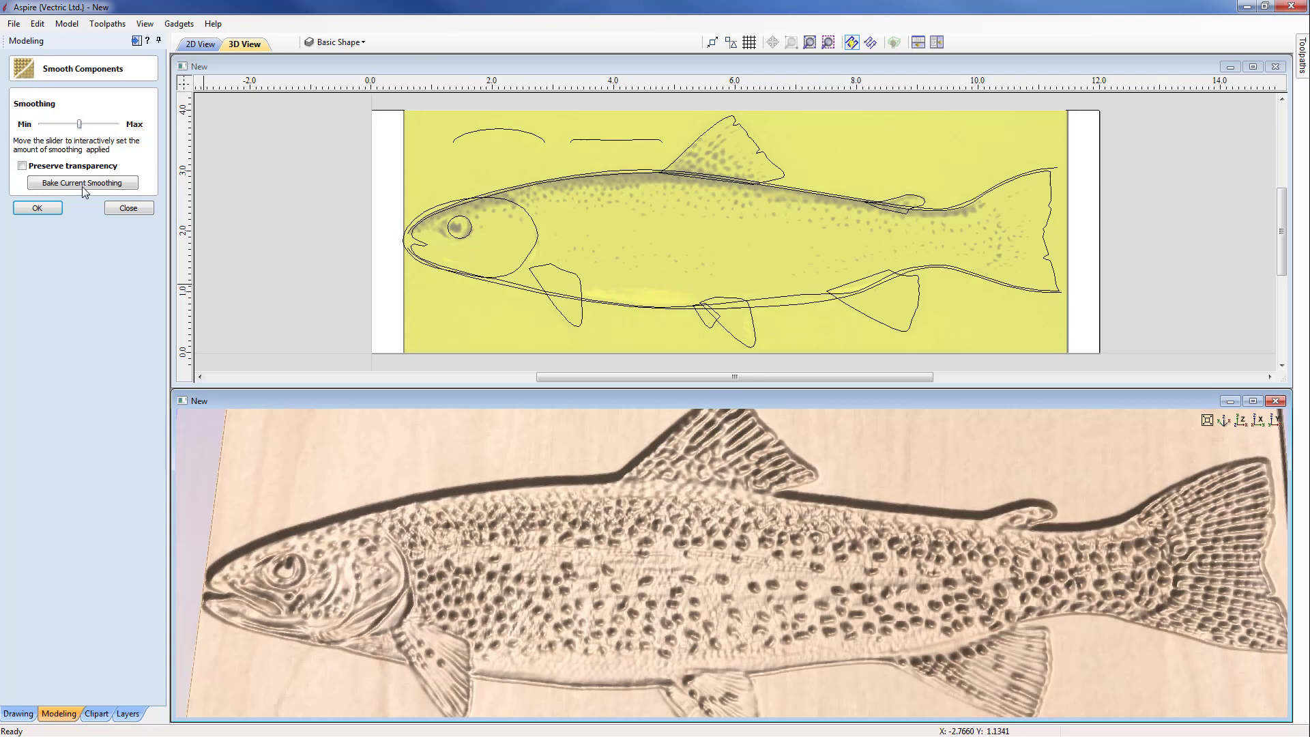
click(38, 209)
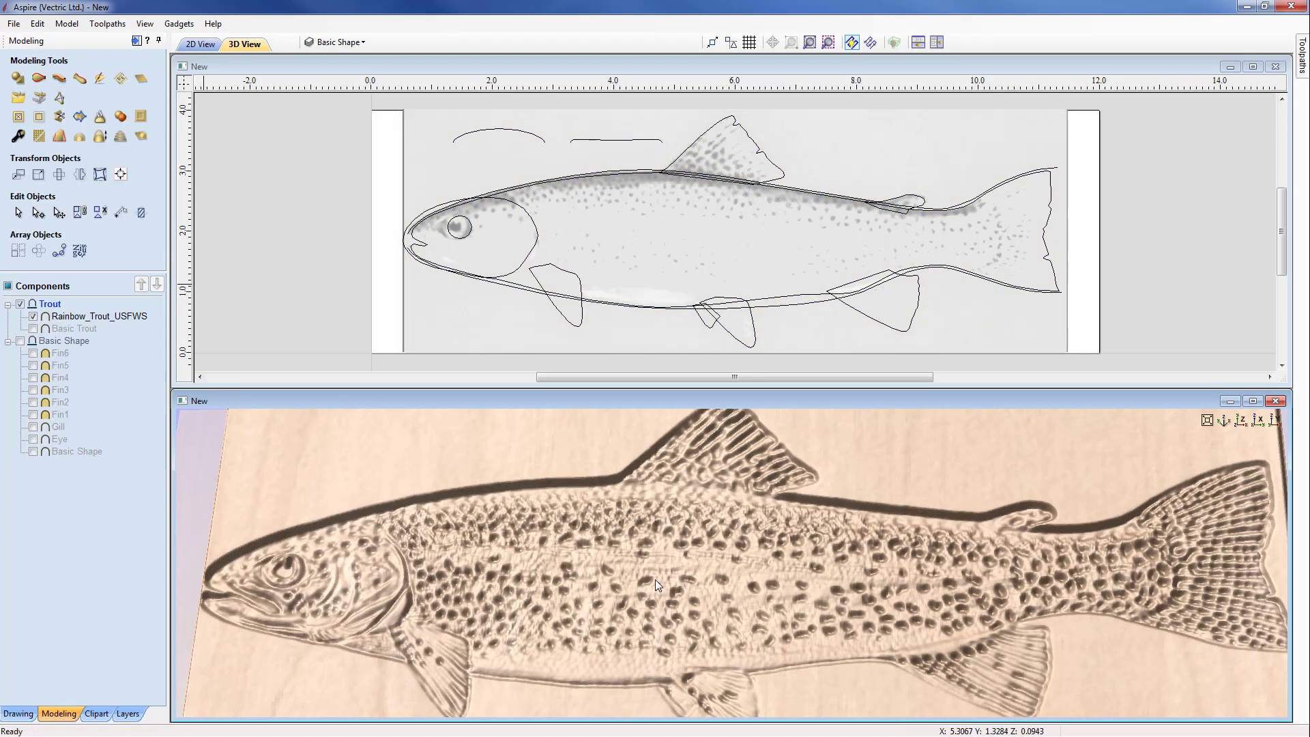
Step: Set the shape height of the smoothed Rainbow_Trout_USFWS component to 0.050 inches
drag(655, 580, 653, 538)
scroll(629, 553, up, 5)
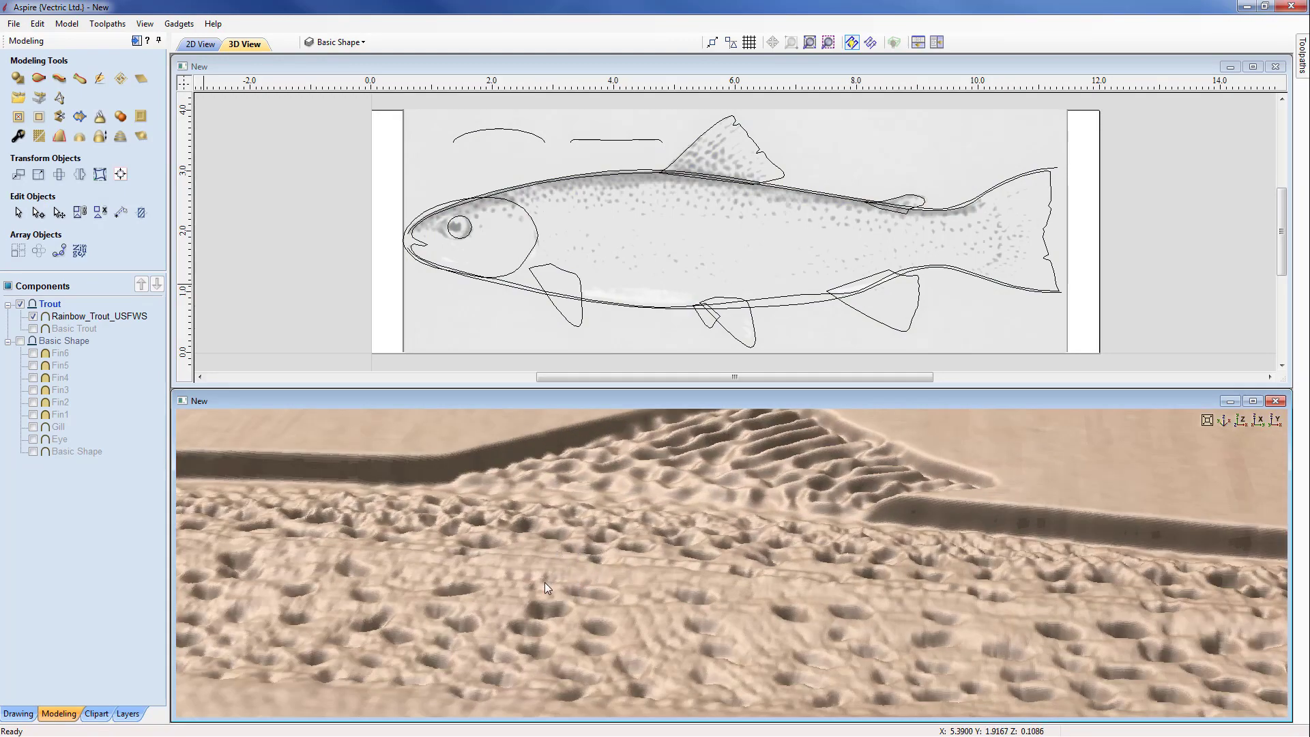
drag(587, 572, 597, 649)
scroll(600, 614, down, 3)
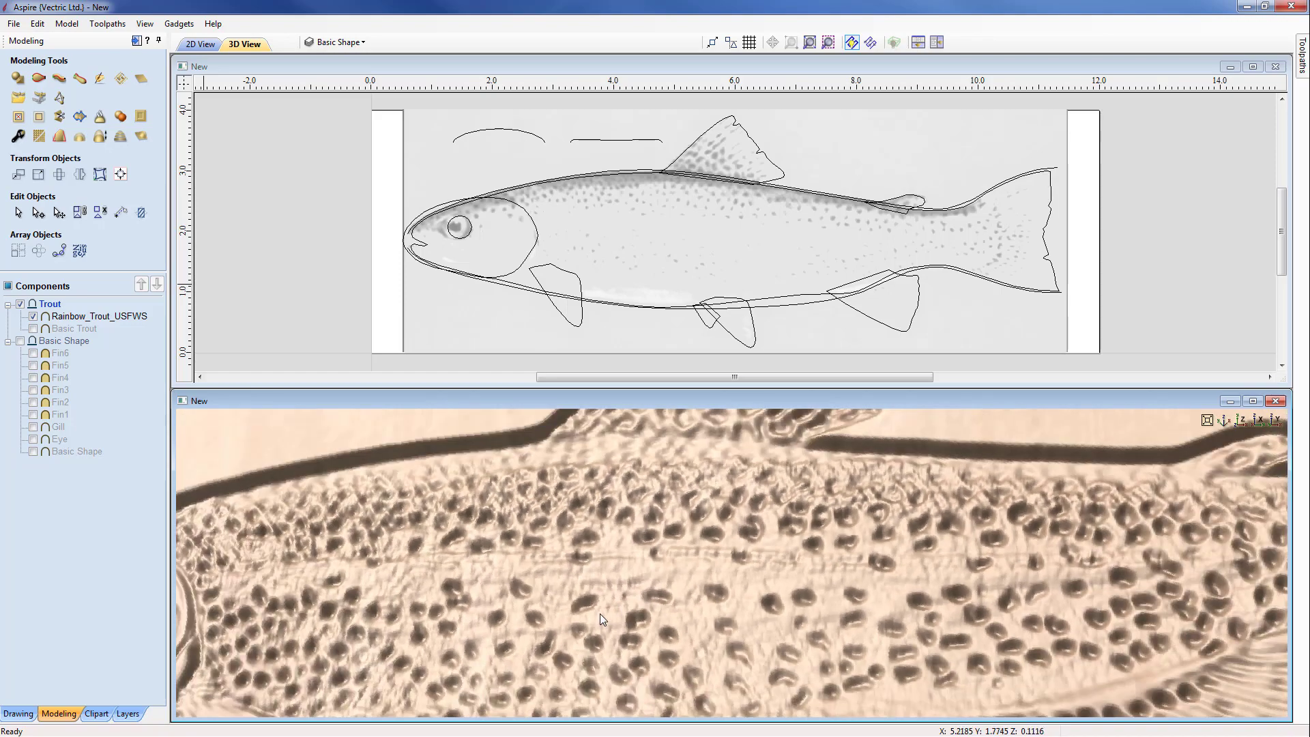
scroll(600, 612, down, 3)
scroll(628, 591, down, 1)
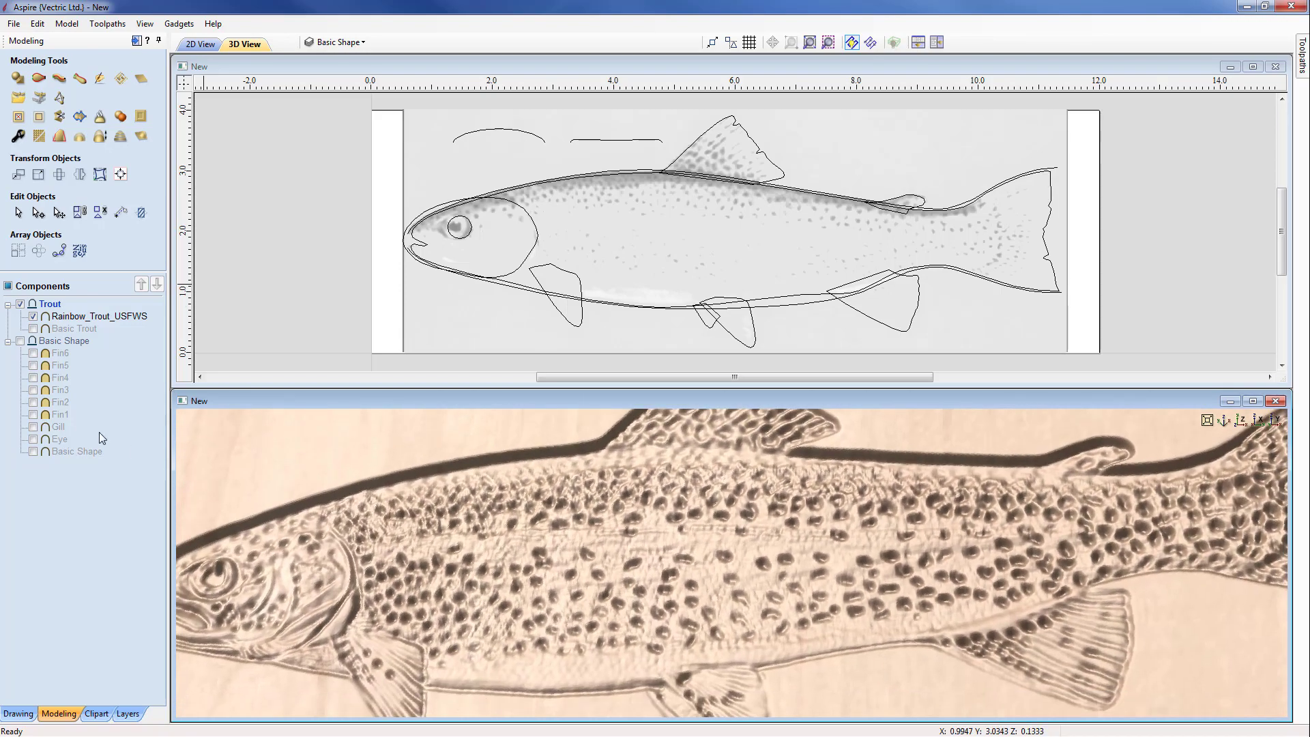
click(81, 317)
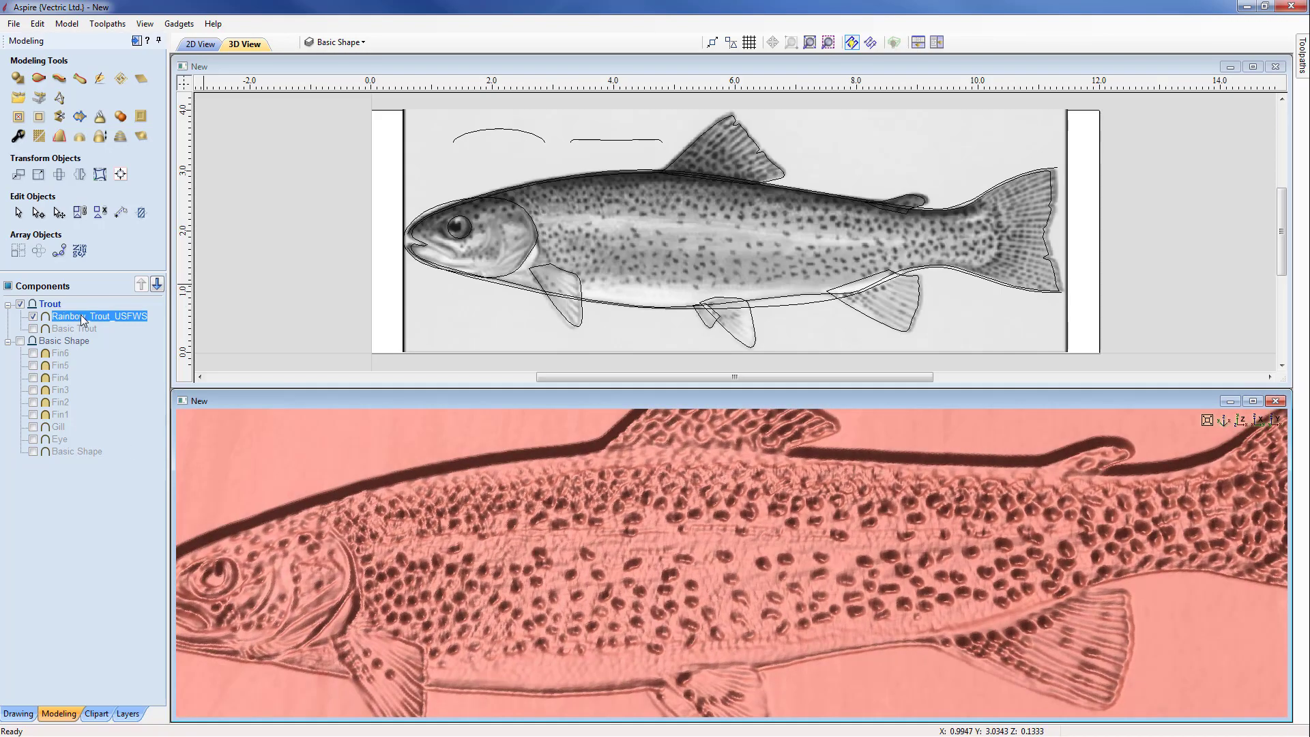
click(19, 137)
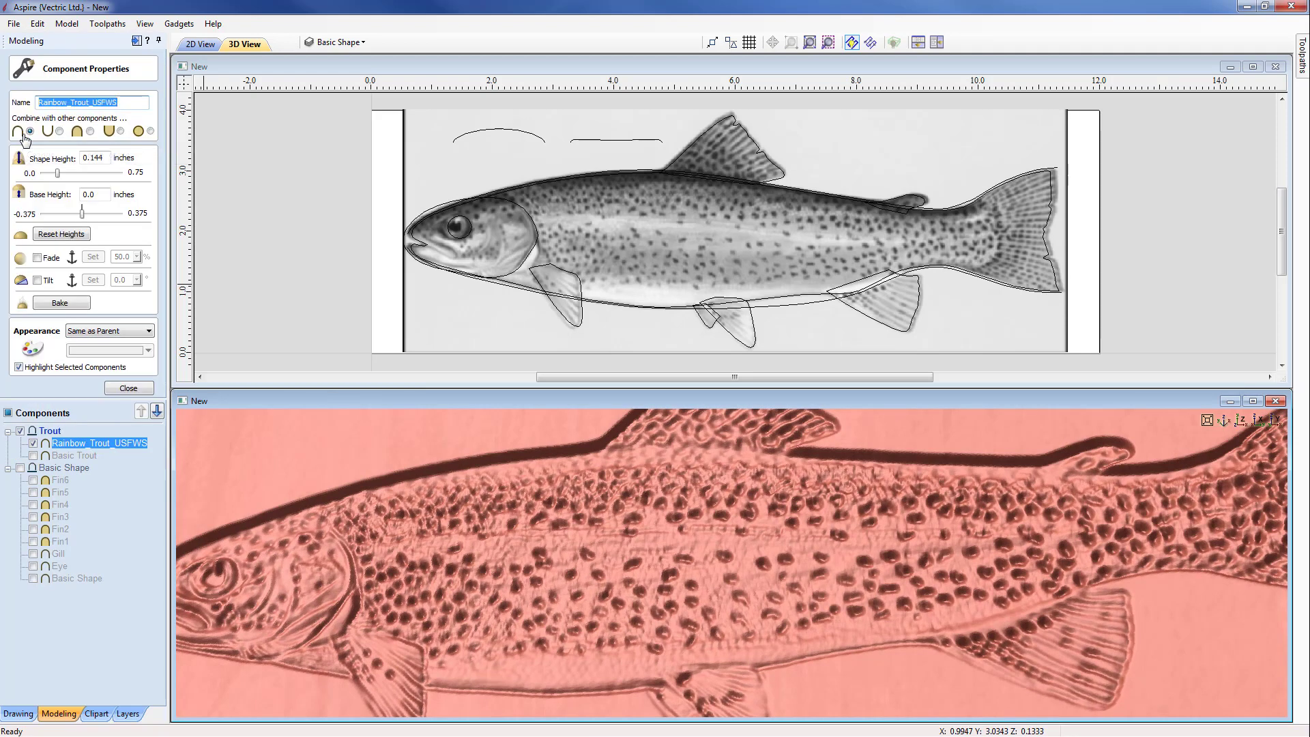
double_click(92, 158)
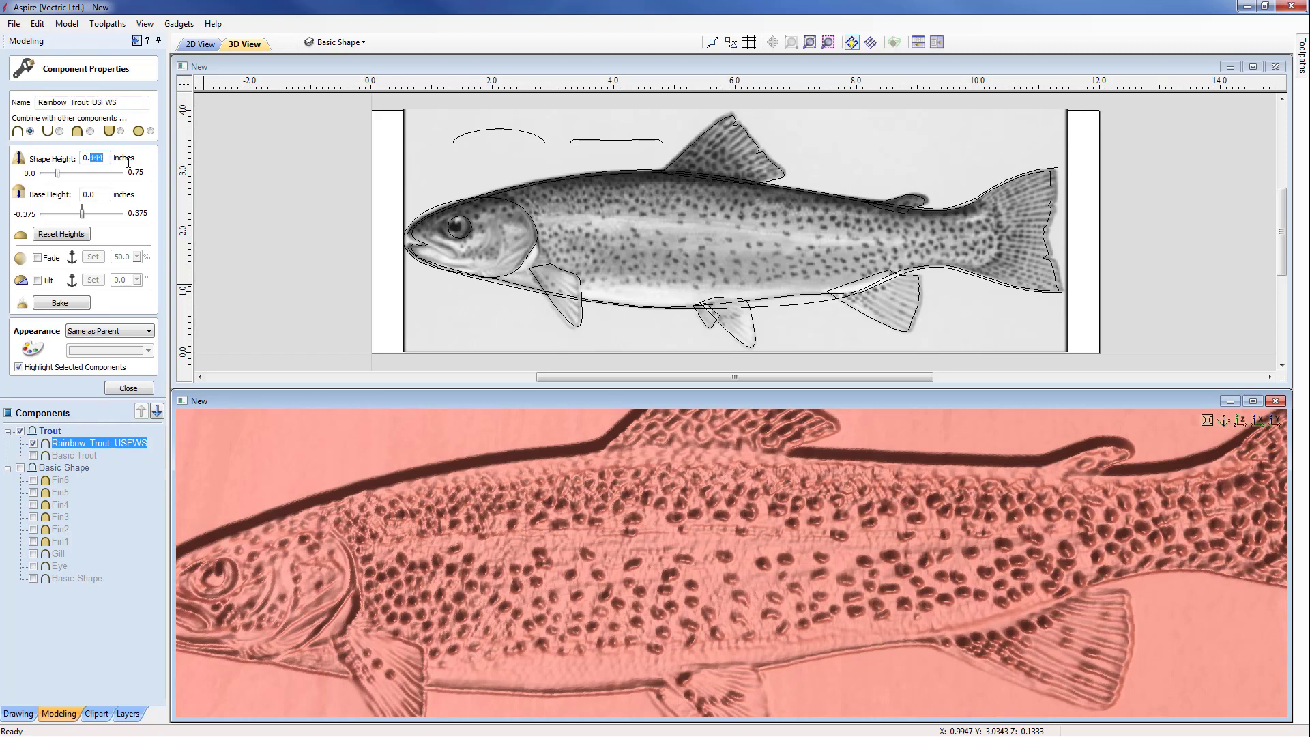
text(050)
key(Tab)
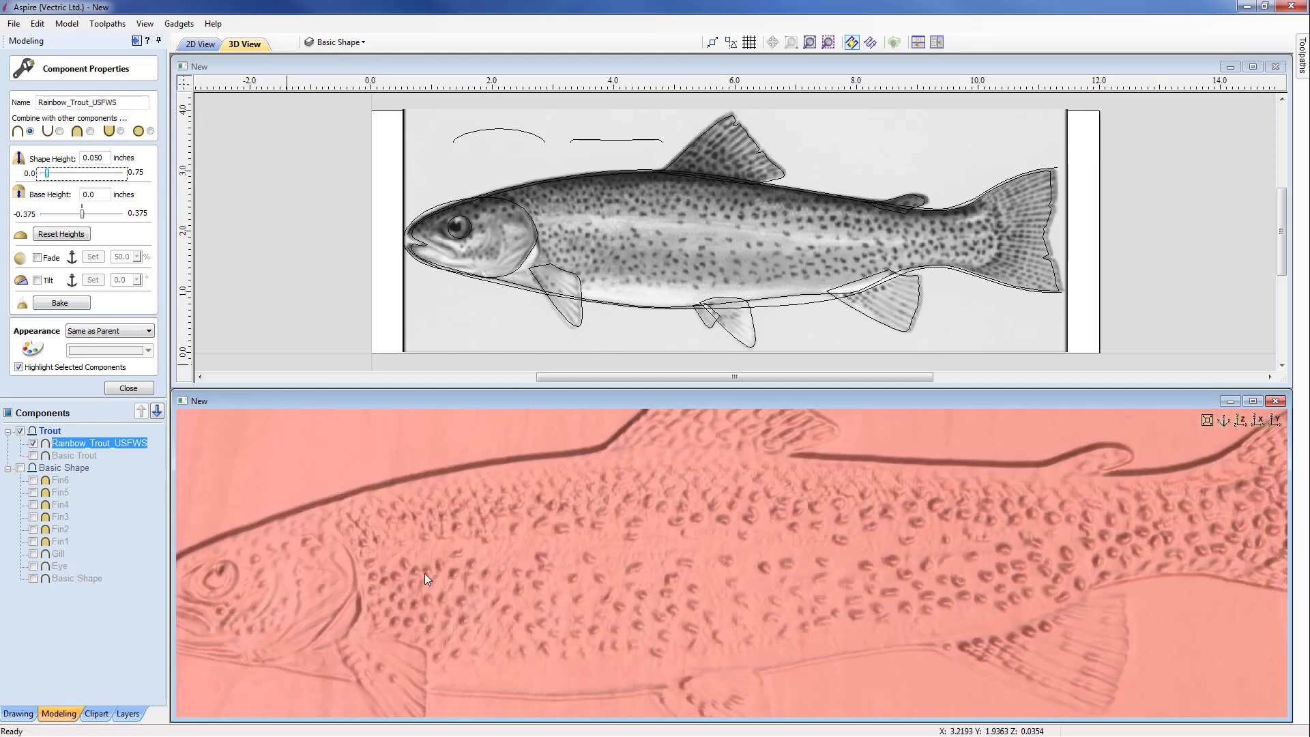
drag(571, 592, 276, 464)
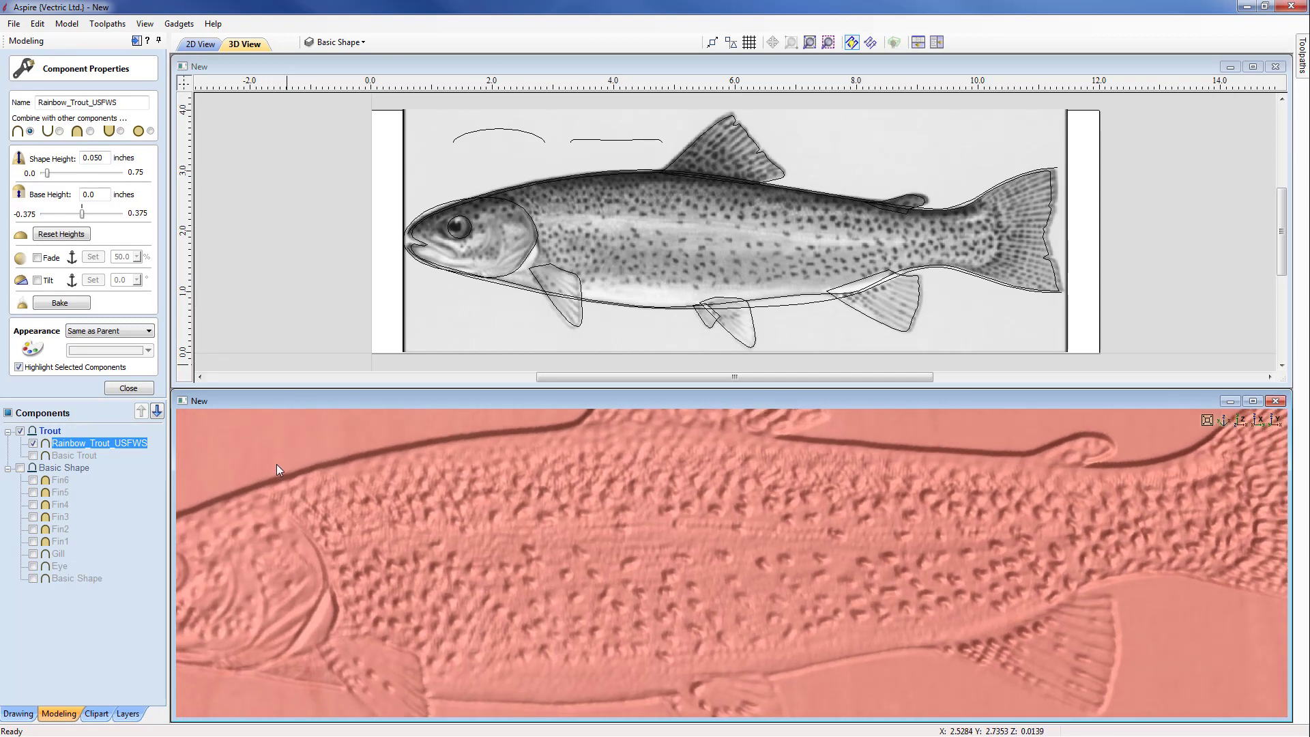
click(129, 389)
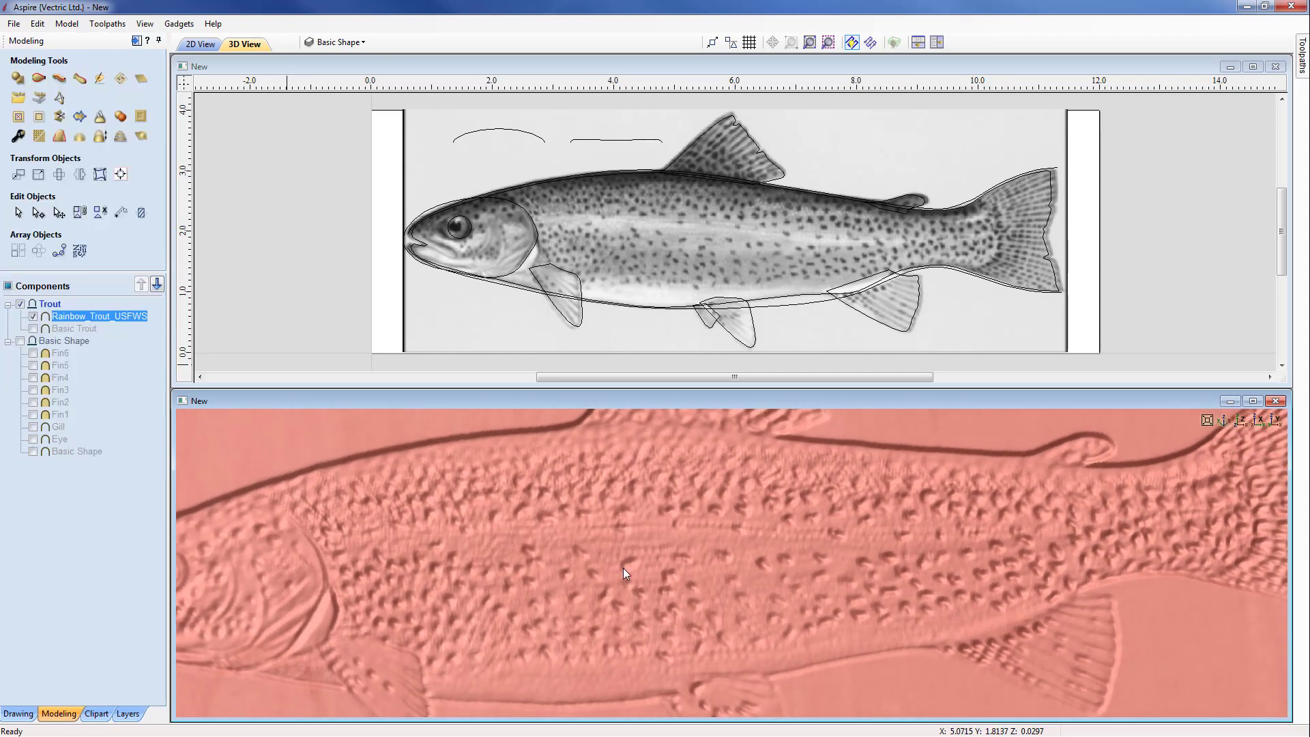
Step: Show Basic Trout again together with the texture, and clear the texture component's area outside the trout shape
scroll(636, 575, down, 5)
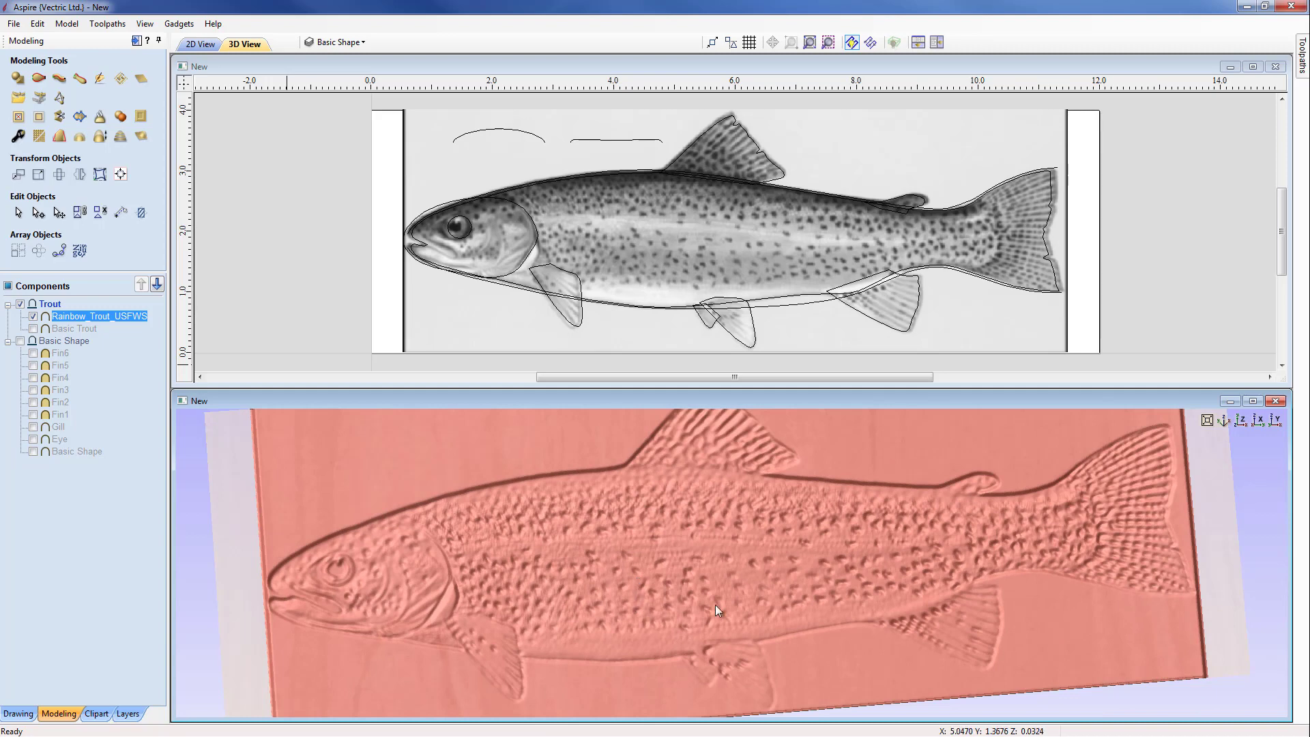
drag(715, 605, 723, 575)
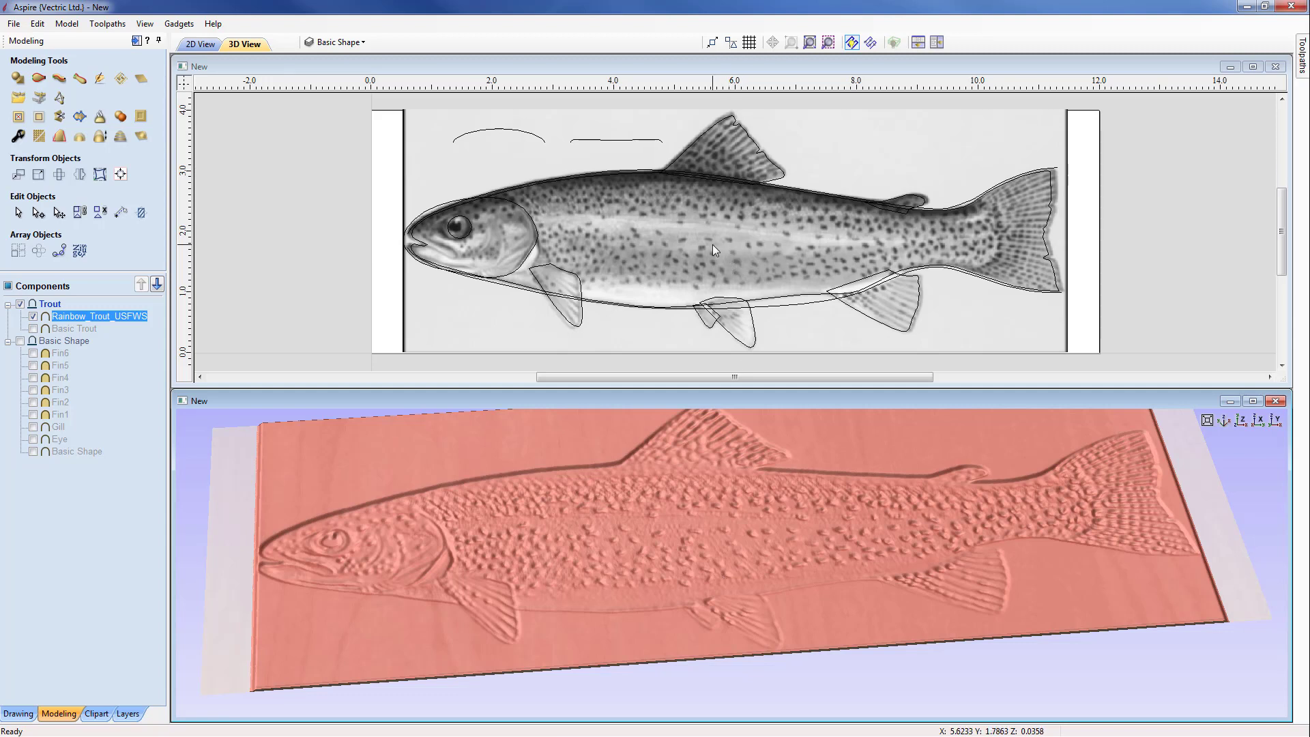
click(33, 330)
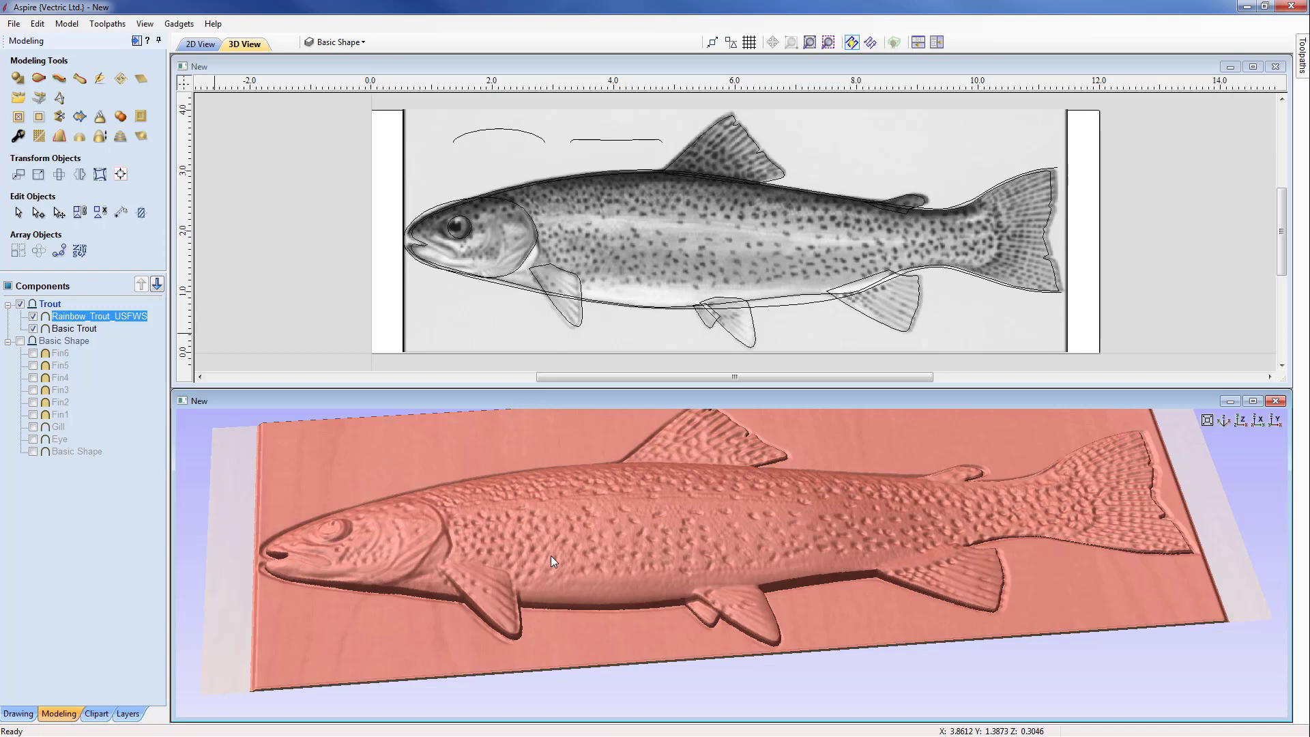
mouse_move(727, 571)
mouse_down()
mouse_move(730, 636)
mouse_move(722, 592)
mouse_up()
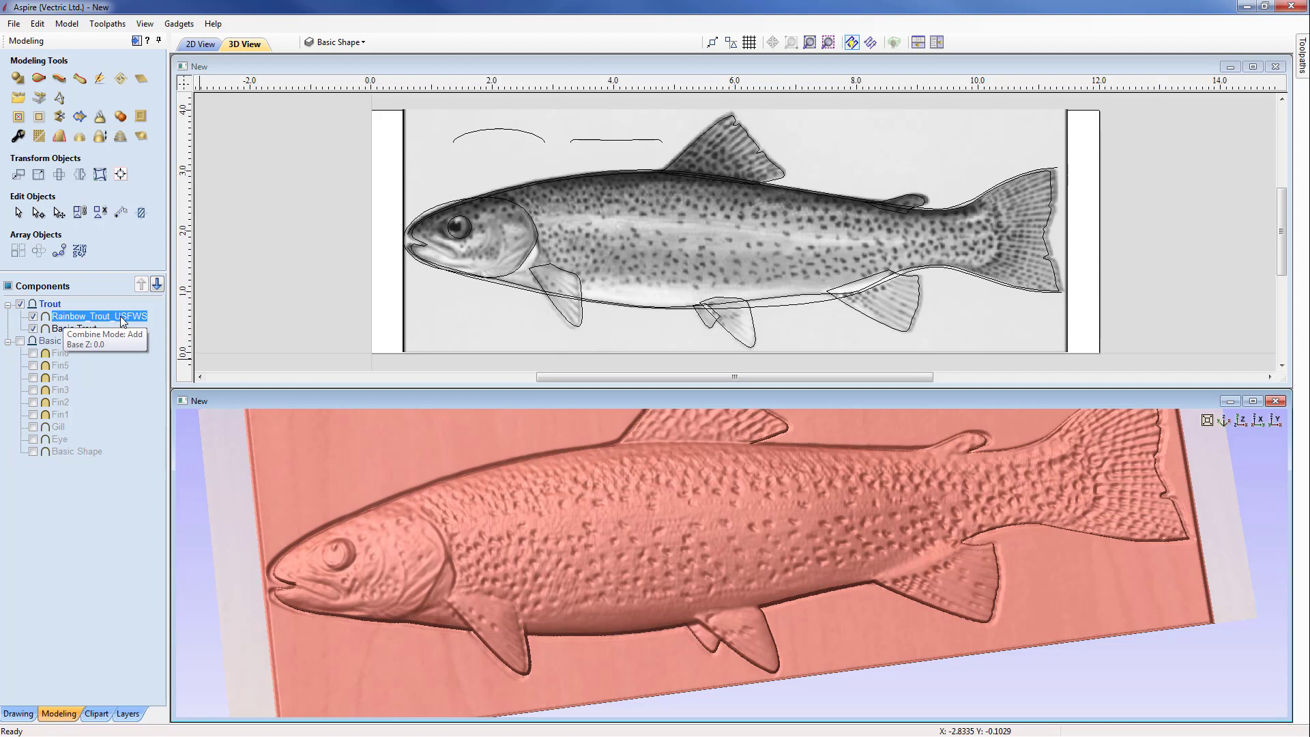
ctrl+click(62, 329)
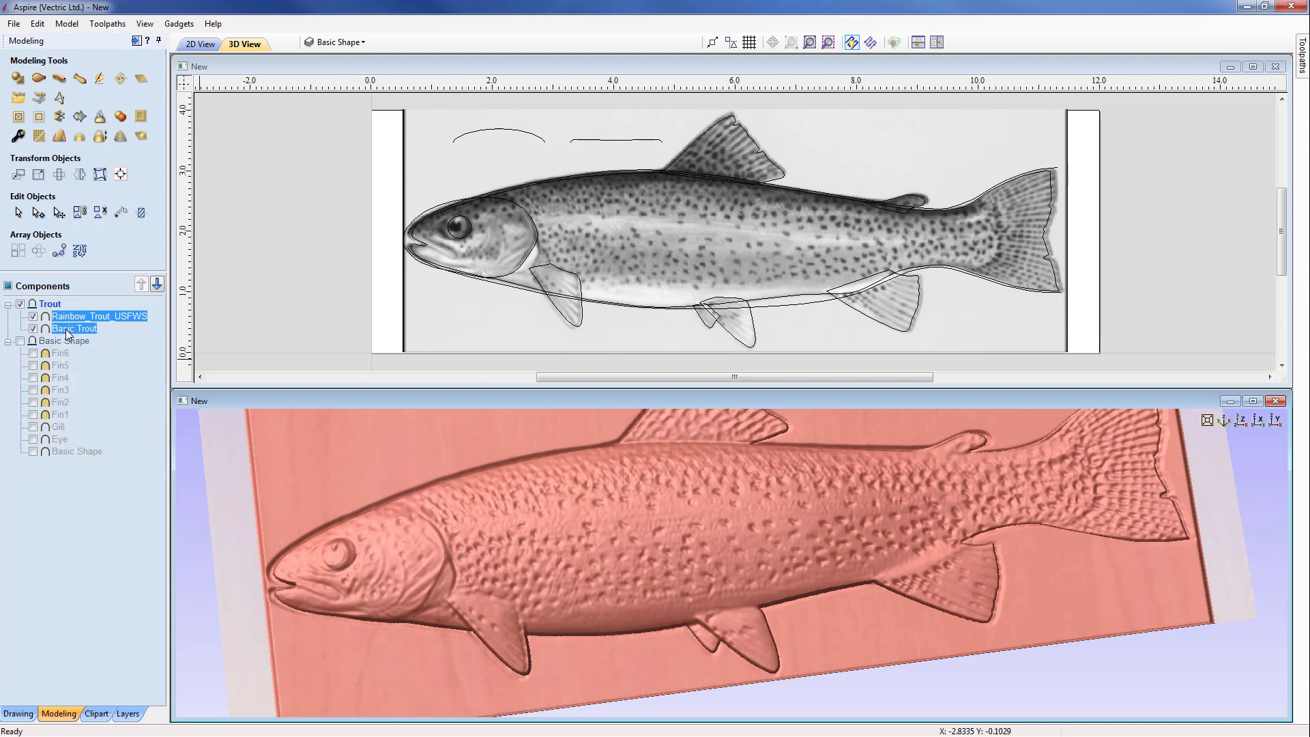
click(42, 119)
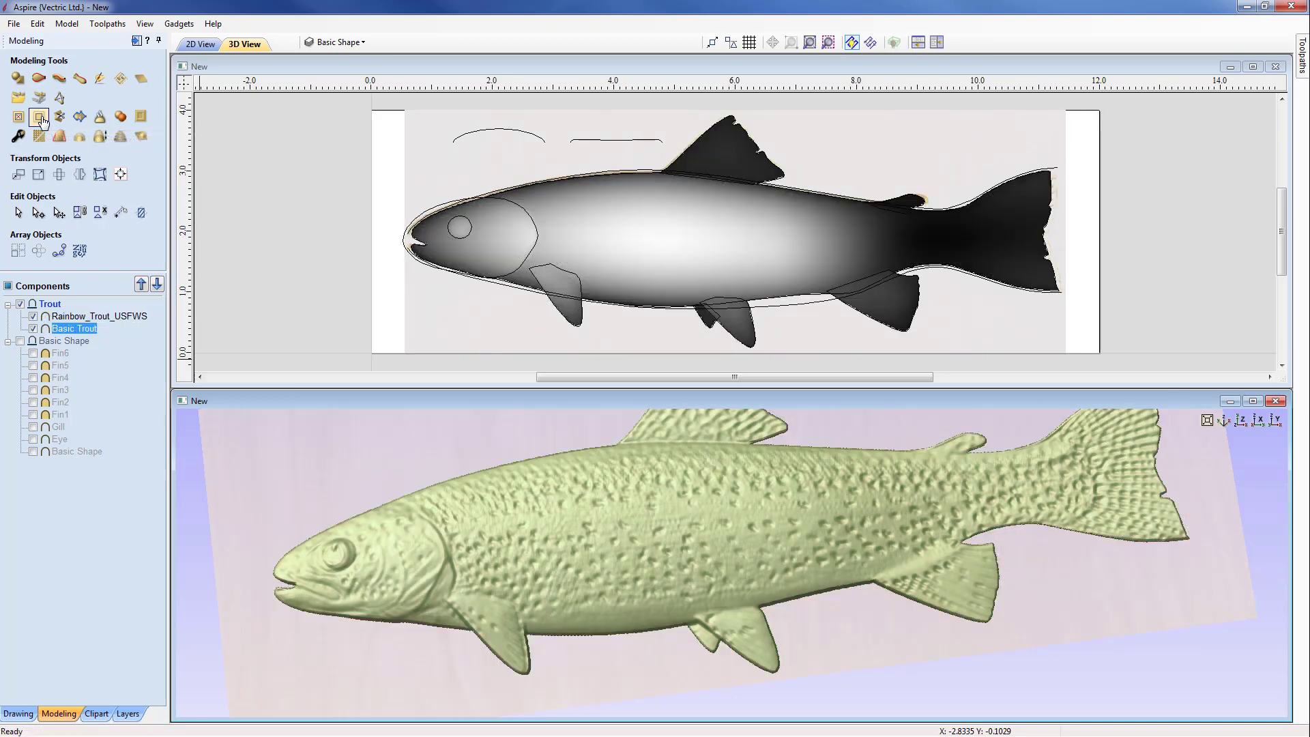
Step: Maximize the 3D view and examine the textured trout's head, body and fins from several angles
click(1254, 402)
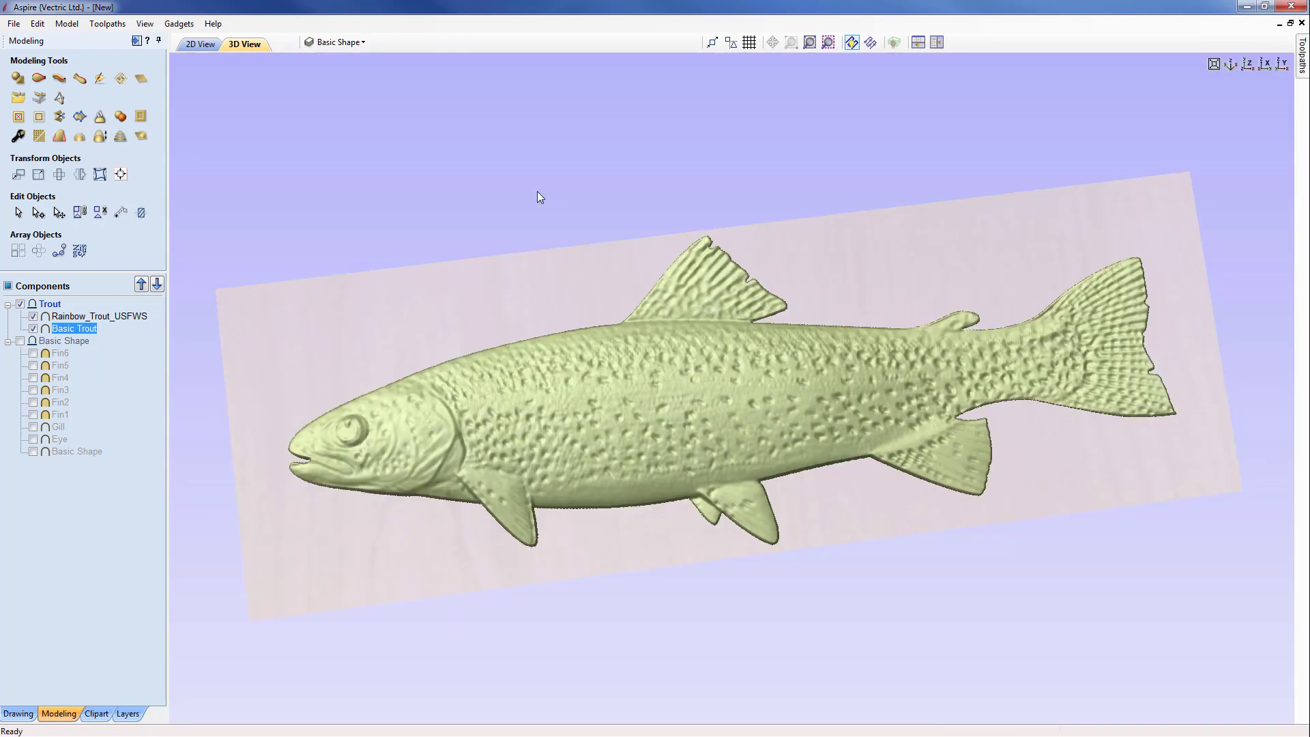
mouse_move(821, 611)
mouse_down()
mouse_move(778, 491)
mouse_move(912, 564)
mouse_move(873, 624)
mouse_move(817, 608)
mouse_up()
scroll(795, 590, up, 3)
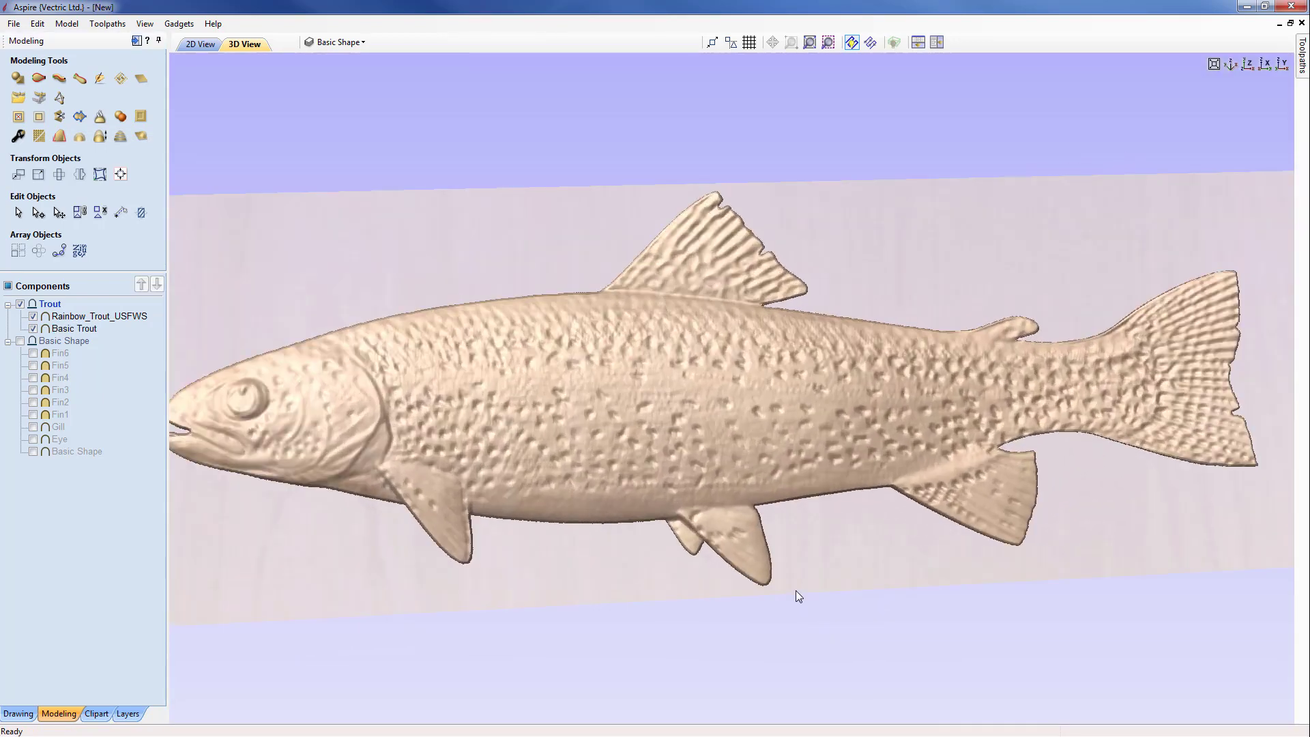
drag(552, 375, 755, 357)
scroll(599, 413, down, 3)
scroll(691, 423, up, 3)
scroll(746, 362, down, 2)
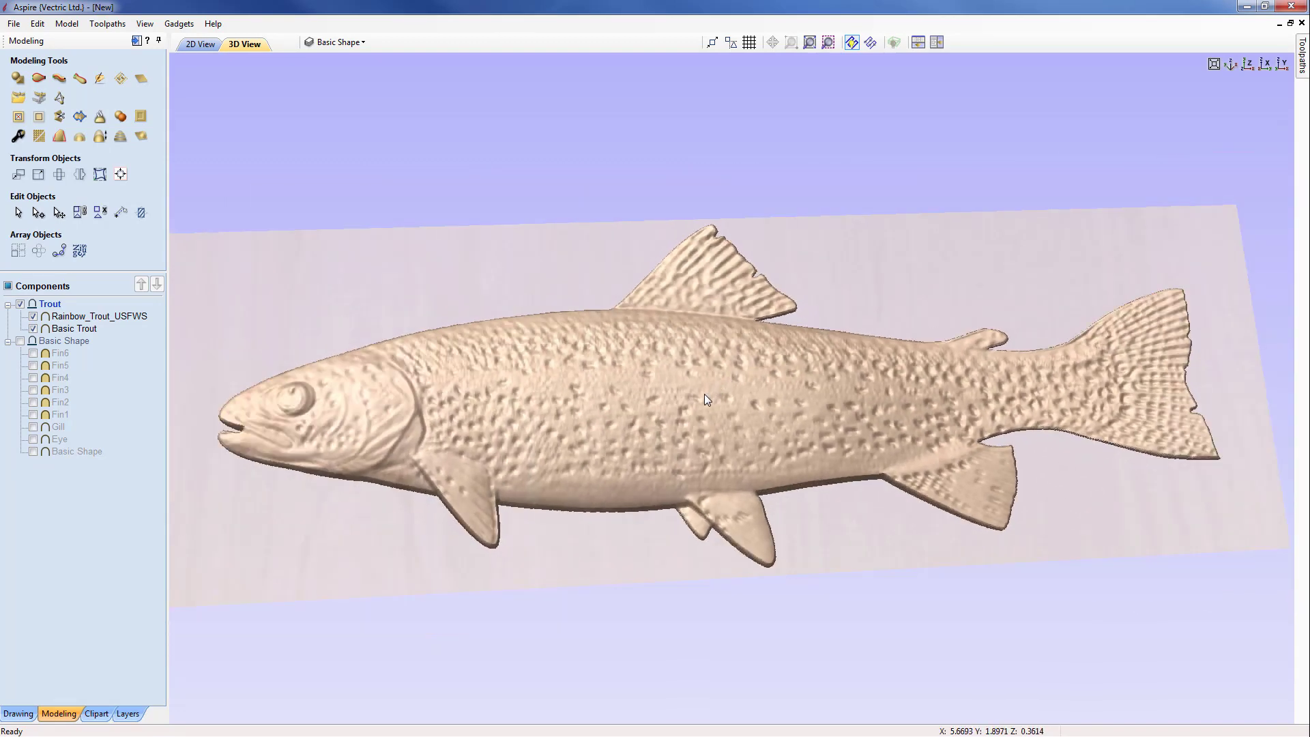